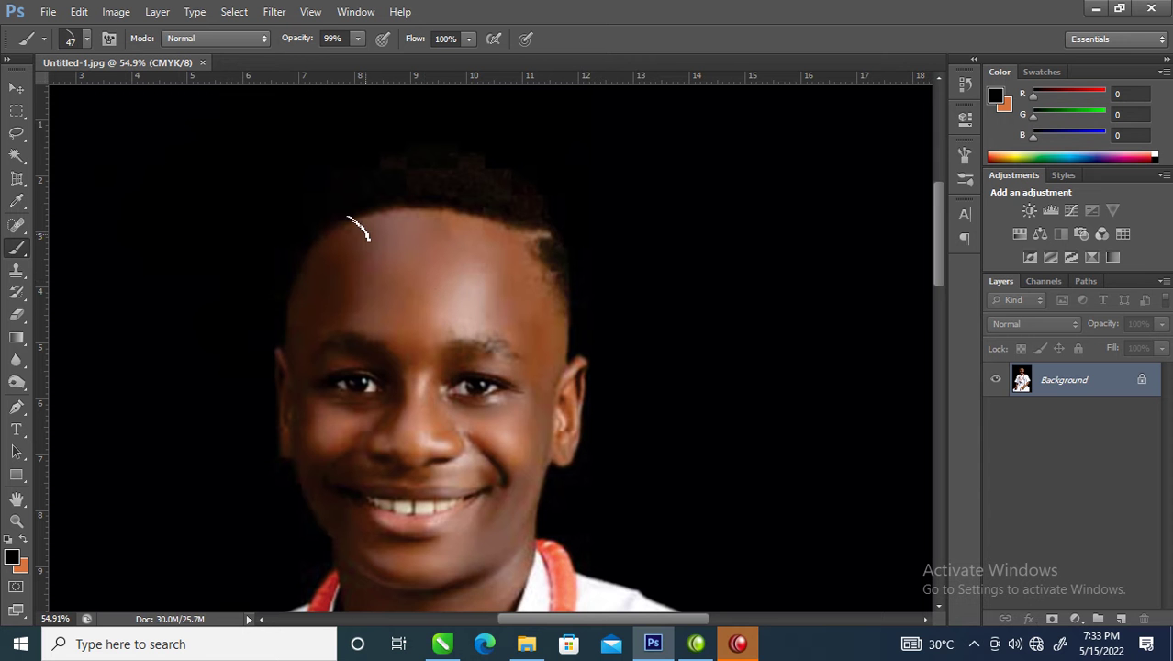
Hide the panels around the canvas and fit the whole portrait in the view
{"action": "left_click", "coordinate": [16, 87]}
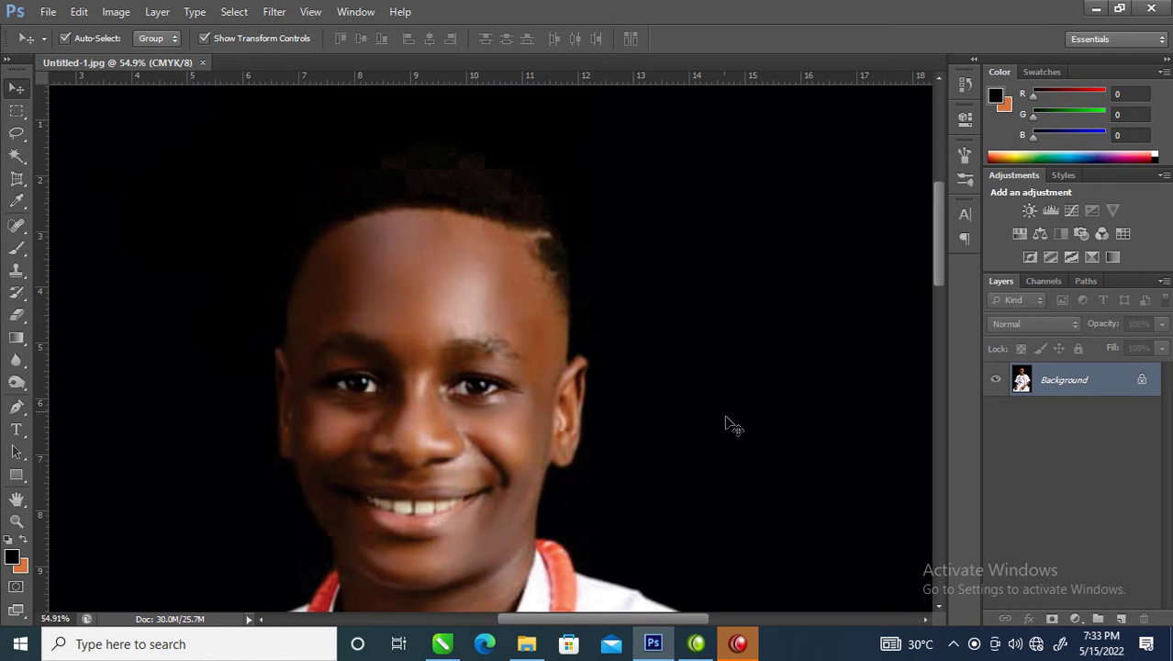
{"action": "left_click_drag", "start_coordinate": [319, 181], "coordinate": [313, 237]}
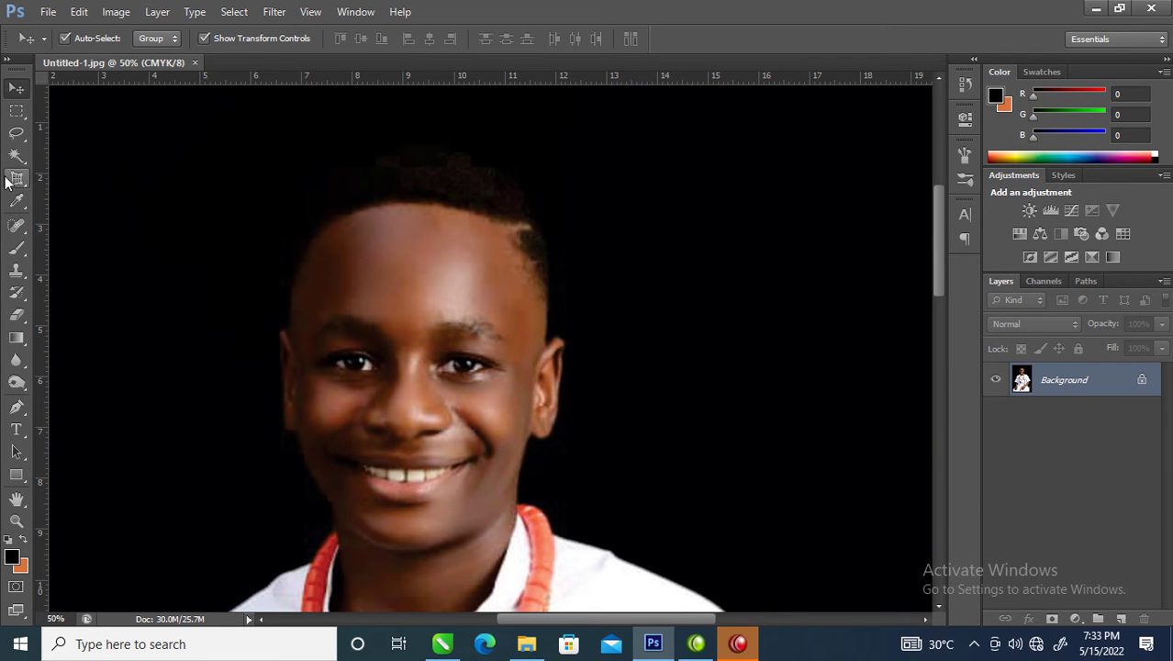
{"action": "key", "text": "p"}
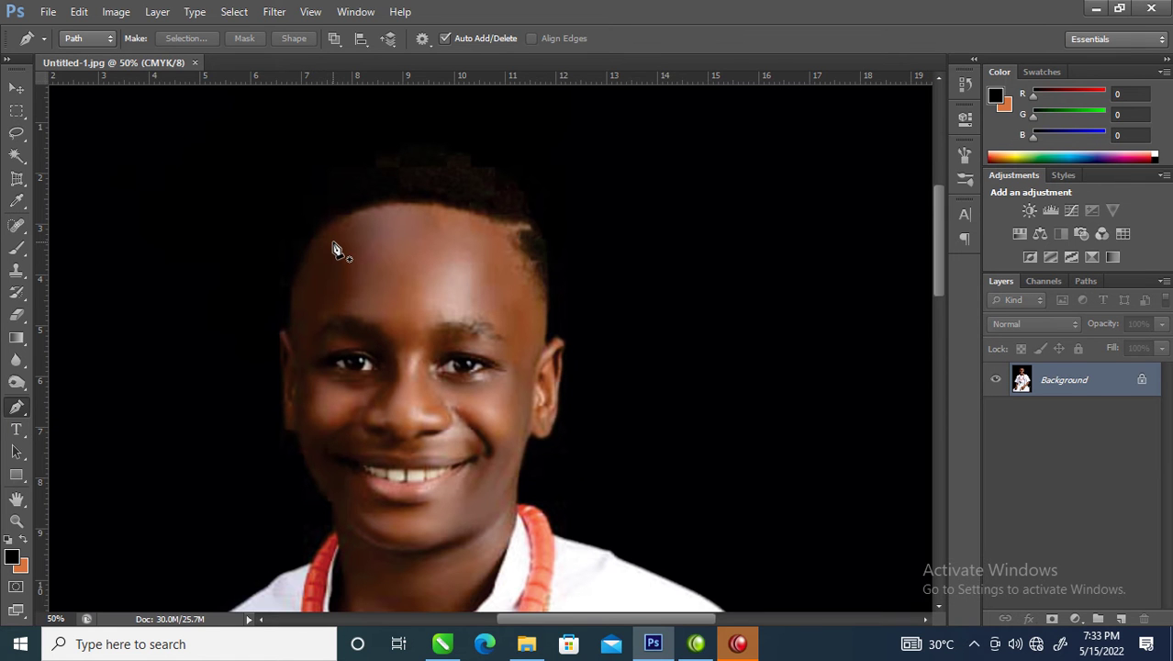
{"action": "key", "text": "Tab"}
{"action": "key", "text": "z"}
{"action": "left_click_drag", "start_coordinate": [428, 104], "coordinate": [510, 202]}
{"action": "left_click_drag", "start_coordinate": [937, 340], "coordinate": [673, 278]}
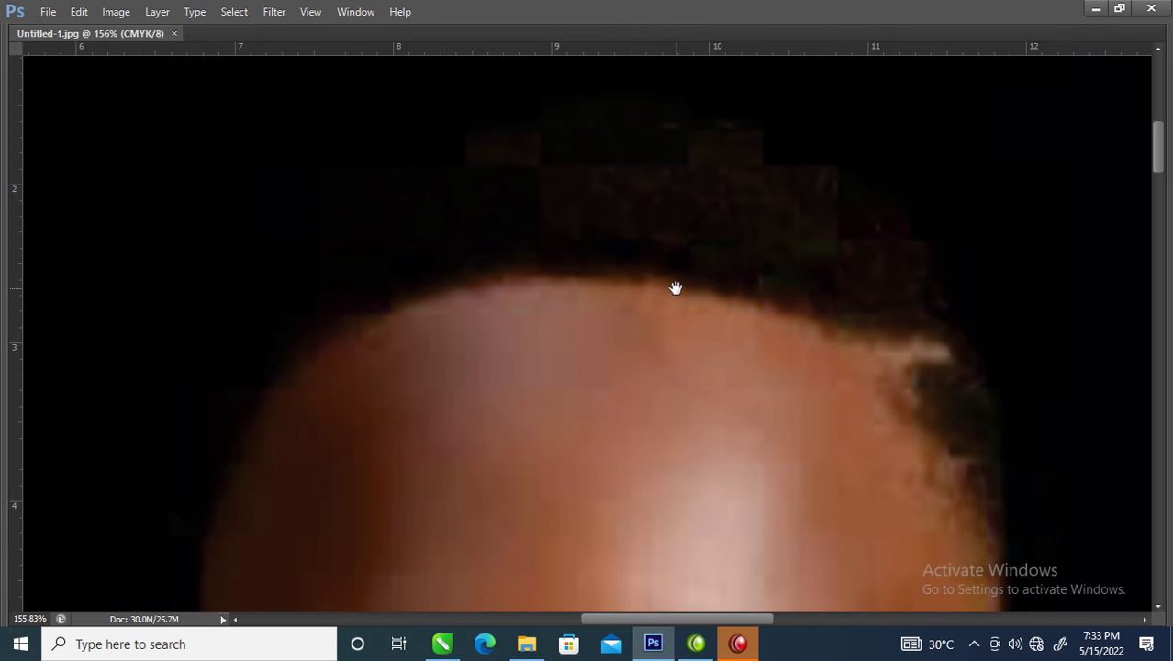
{"action": "right_click", "coordinate": [581, 170]}
{"action": "left_click", "coordinate": [653, 182]}
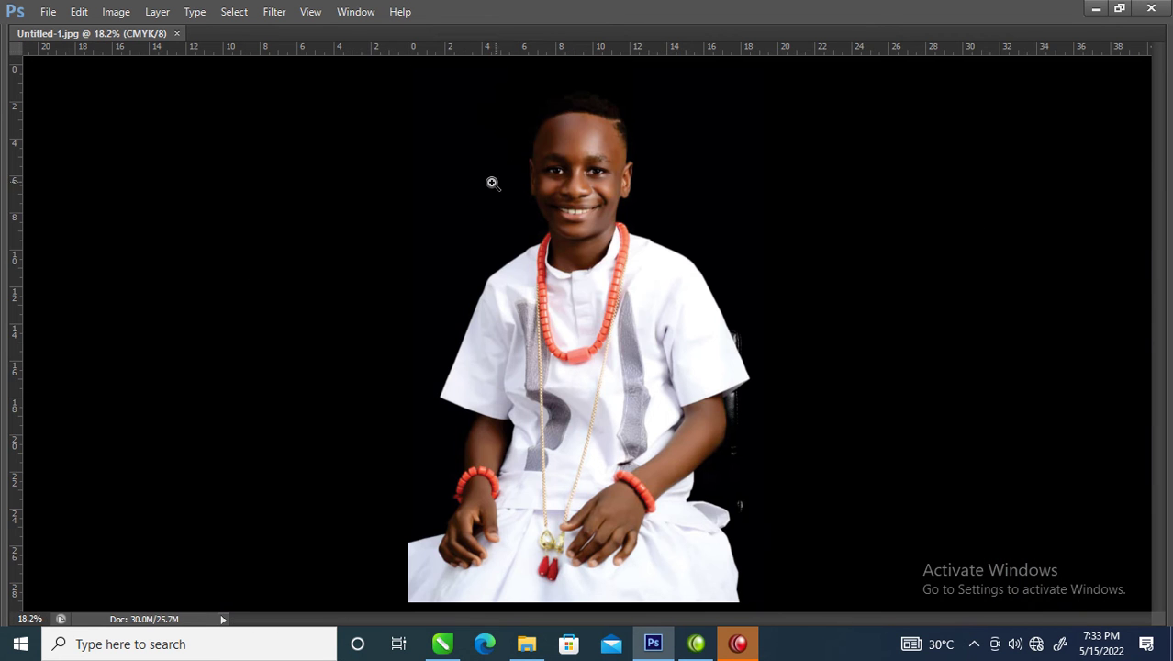
Start a Pen path where the bead necklace meets the picture's right shoulder and trace it up the neck to the jaw
{"action": "left_click_drag", "start_coordinate": [526, 195], "coordinate": [654, 279]}
{"action": "left_click_drag", "start_coordinate": [1061, 377], "coordinate": [636, 305]}
{"action": "key", "text": "p"}
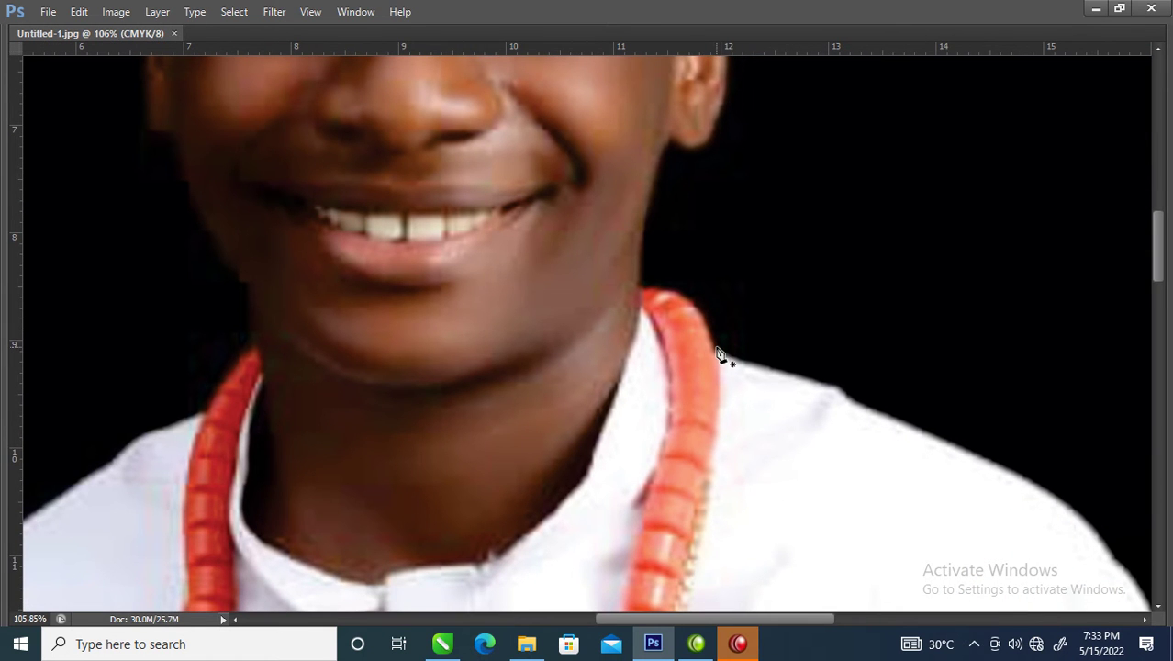
{"action": "left_click", "coordinate": [716, 354]}
{"action": "left_click", "coordinate": [636, 290]}
{"action": "left_click_drag", "start_coordinate": [651, 182], "coordinate": [660, 140]}
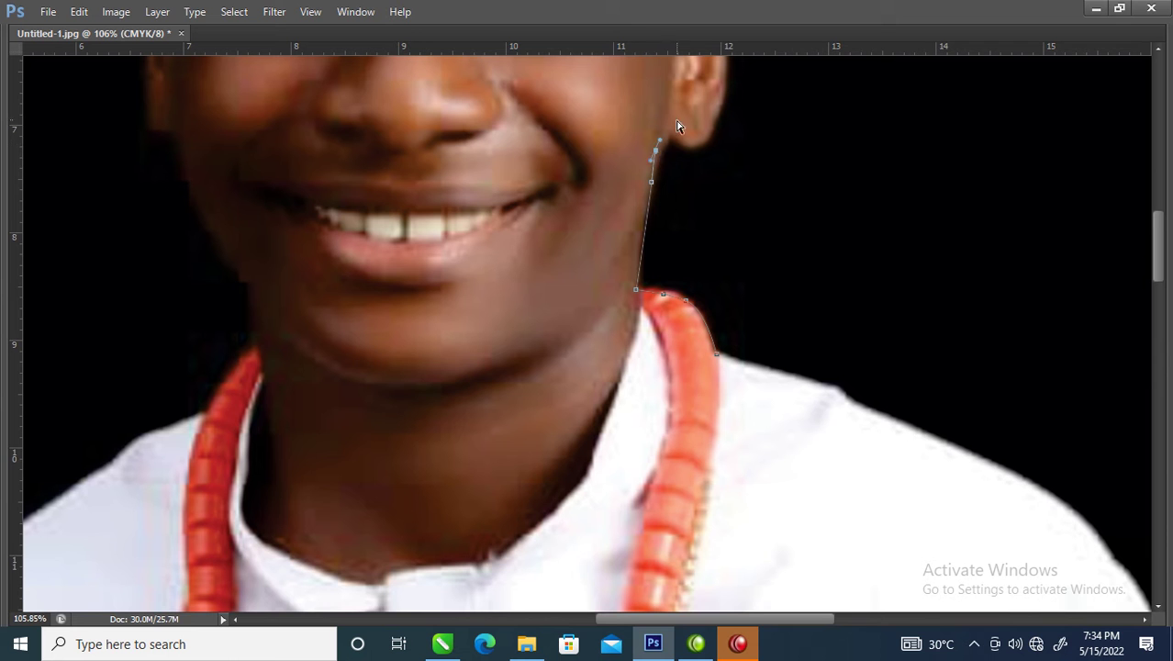
Continue the path around the outline of the ear on the picture's right side
{"action": "left_click", "coordinate": [667, 135]}
{"action": "left_click_drag", "start_coordinate": [696, 144], "coordinate": [703, 137]}
{"action": "left_click_drag", "start_coordinate": [710, 90], "coordinate": [655, 198]}
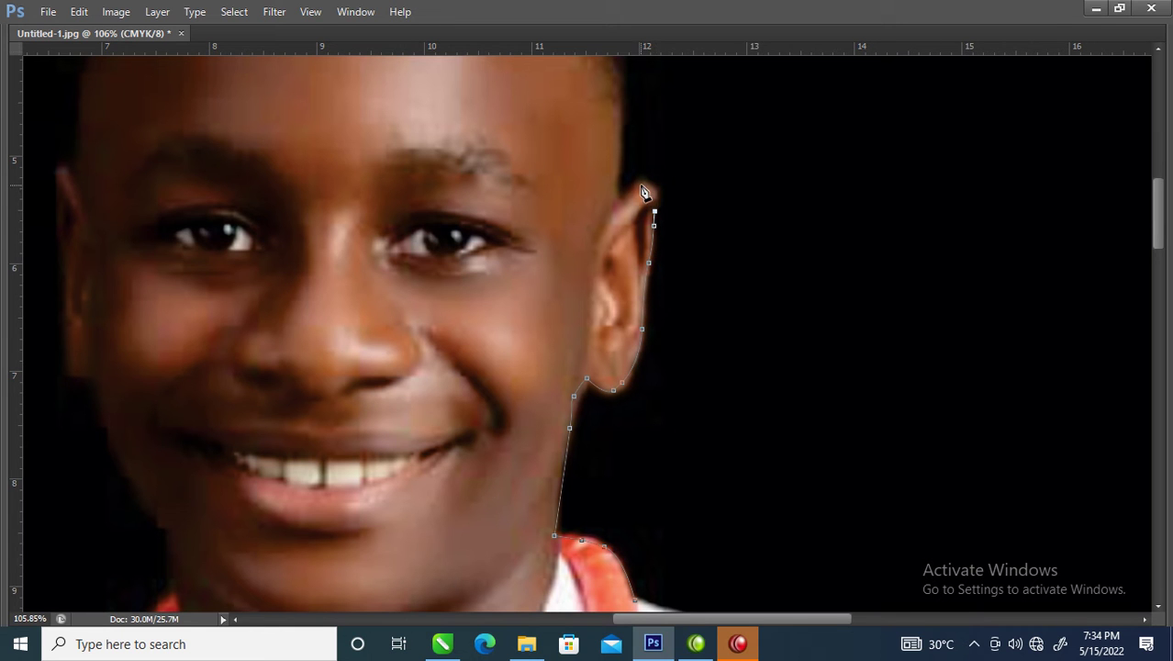
{"action": "left_click", "coordinate": [626, 199]}
Extend the path with curved segments up the side of the head and over the hair to the opposite temple
{"action": "left_click_drag", "start_coordinate": [623, 146], "coordinate": [630, 106]}
{"action": "scroll", "coordinate": [630, 107], "scroll_direction": "up", "scroll_amount": 5}
{"action": "left_click_drag", "start_coordinate": [653, 209], "coordinate": [638, 165]}
{"action": "scroll", "coordinate": [638, 165], "scroll_direction": "up", "scroll_amount": 5}
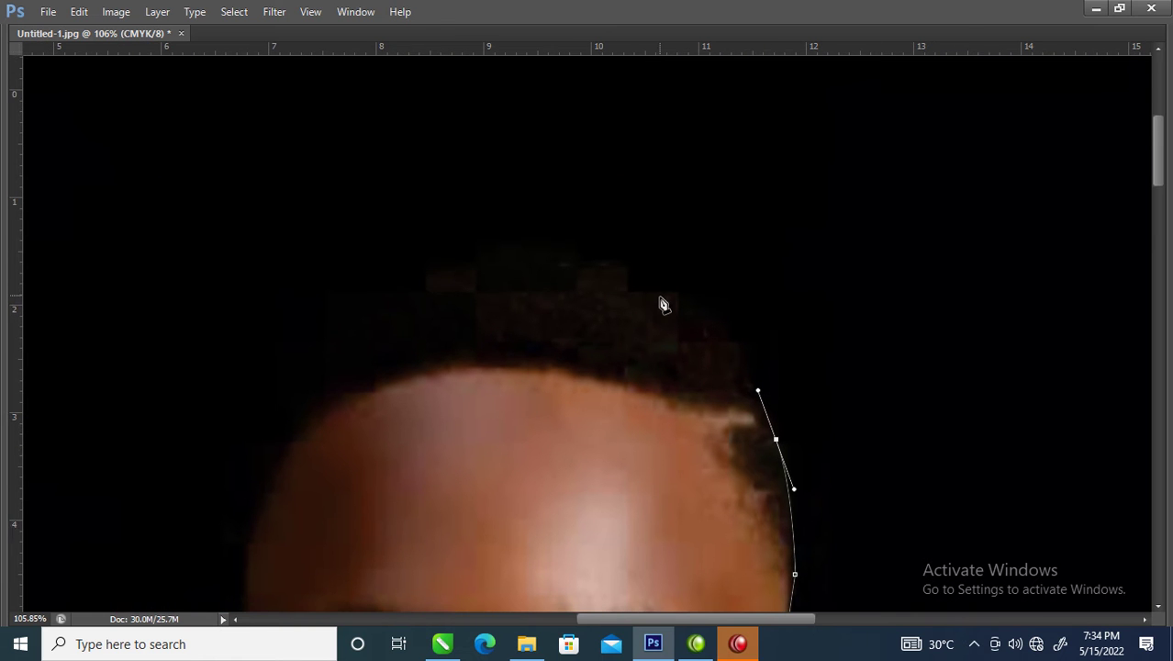
{"action": "left_click_drag", "start_coordinate": [656, 294], "coordinate": [606, 264]}
{"action": "left_click", "coordinate": [592, 259]}
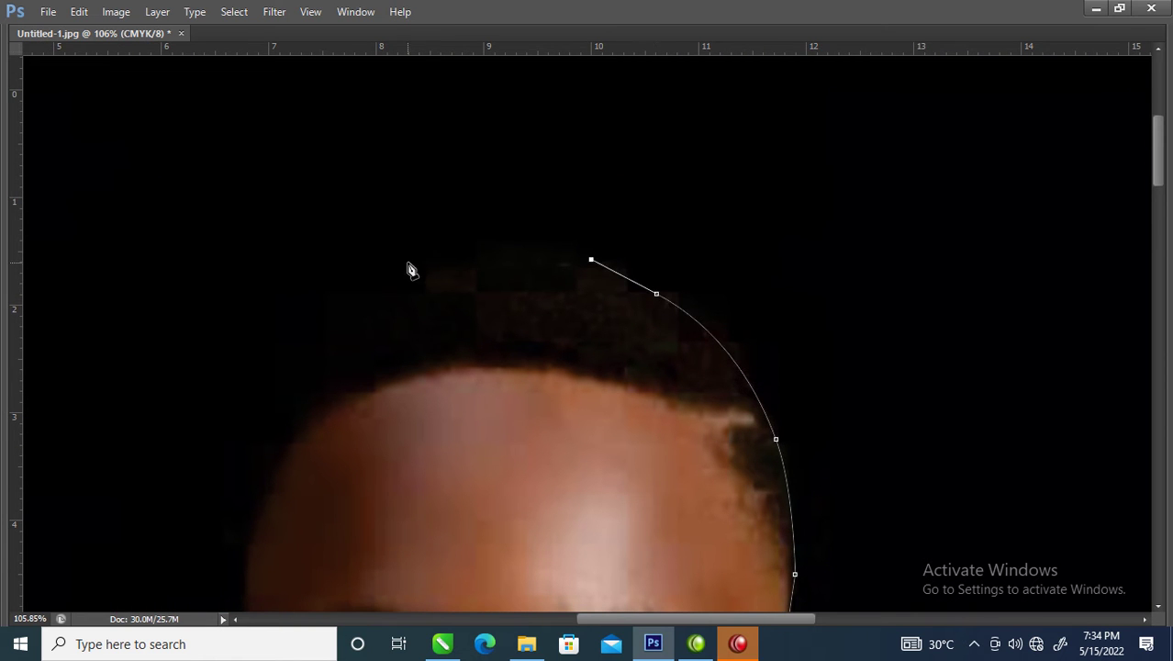
{"action": "left_click_drag", "start_coordinate": [448, 263], "coordinate": [396, 275]}
{"action": "left_click_drag", "start_coordinate": [294, 365], "coordinate": [280, 415]}
Trace the path down the left side of the head in the picture and around that ear to its lobe
{"action": "left_click_drag", "start_coordinate": [420, 477], "coordinate": [605, 220]}
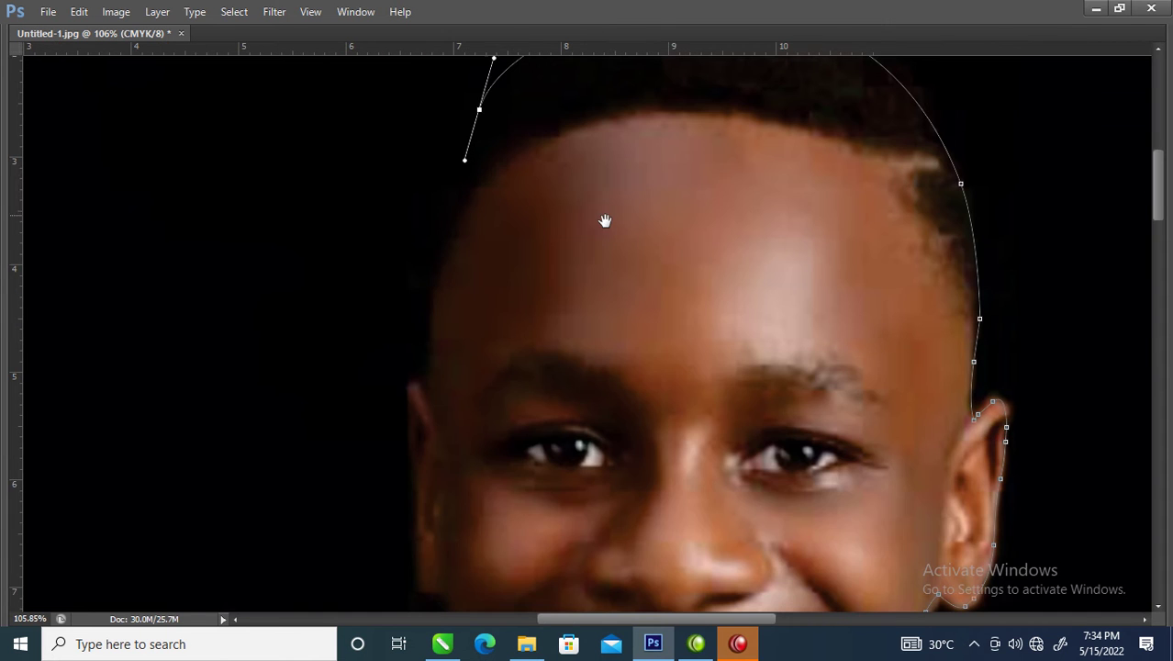
{"action": "left_click_drag", "start_coordinate": [432, 278], "coordinate": [431, 333]}
{"action": "left_click", "coordinate": [428, 385]}
{"action": "left_click_drag", "start_coordinate": [412, 410], "coordinate": [412, 428]}
{"action": "left_click_drag", "start_coordinate": [434, 477], "coordinate": [418, 294]}
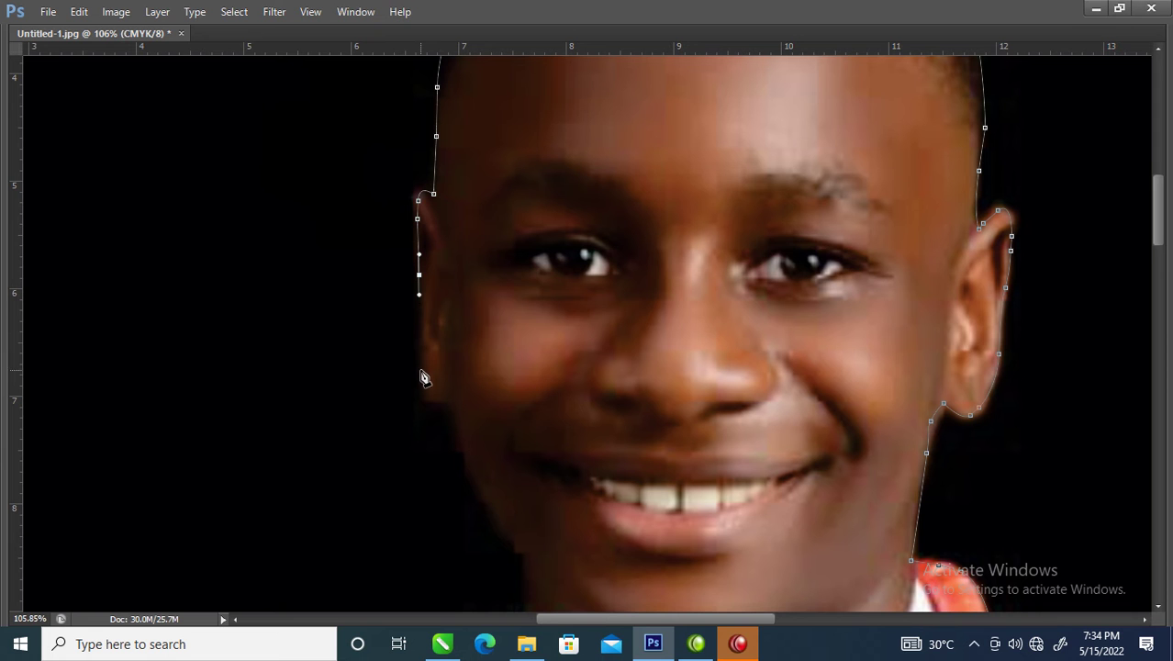
{"action": "left_click_drag", "start_coordinate": [421, 364], "coordinate": [420, 389]}
{"action": "left_click", "coordinate": [434, 400]}
Continue the path along the jaw and down the outer edge of the bead necklace to the shirt collar area
{"action": "left_click_drag", "start_coordinate": [482, 487], "coordinate": [500, 360]}
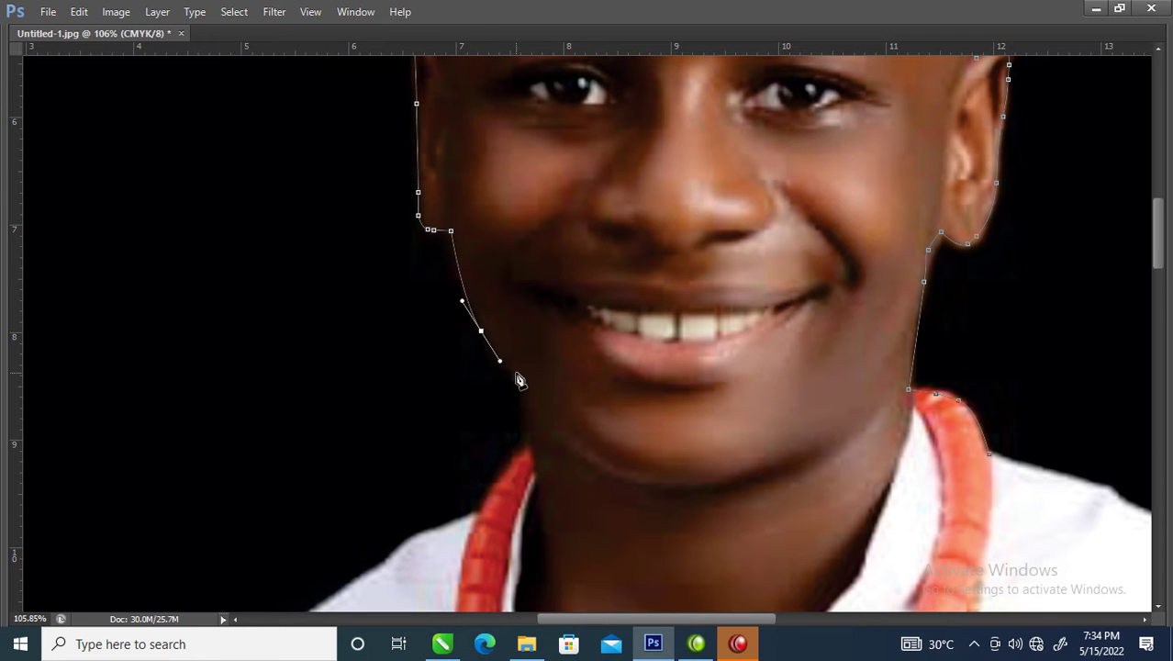
{"action": "left_click", "coordinate": [530, 449]}
{"action": "left_click_drag", "start_coordinate": [529, 452], "coordinate": [581, 226]}
{"action": "left_click", "coordinate": [548, 263]}
{"action": "left_click", "coordinate": [531, 293]}
Trace the path along the picture's left shoulder and down the sleeve's outer edge to its corner
{"action": "left_click_drag", "start_coordinate": [474, 345], "coordinate": [653, 229]}
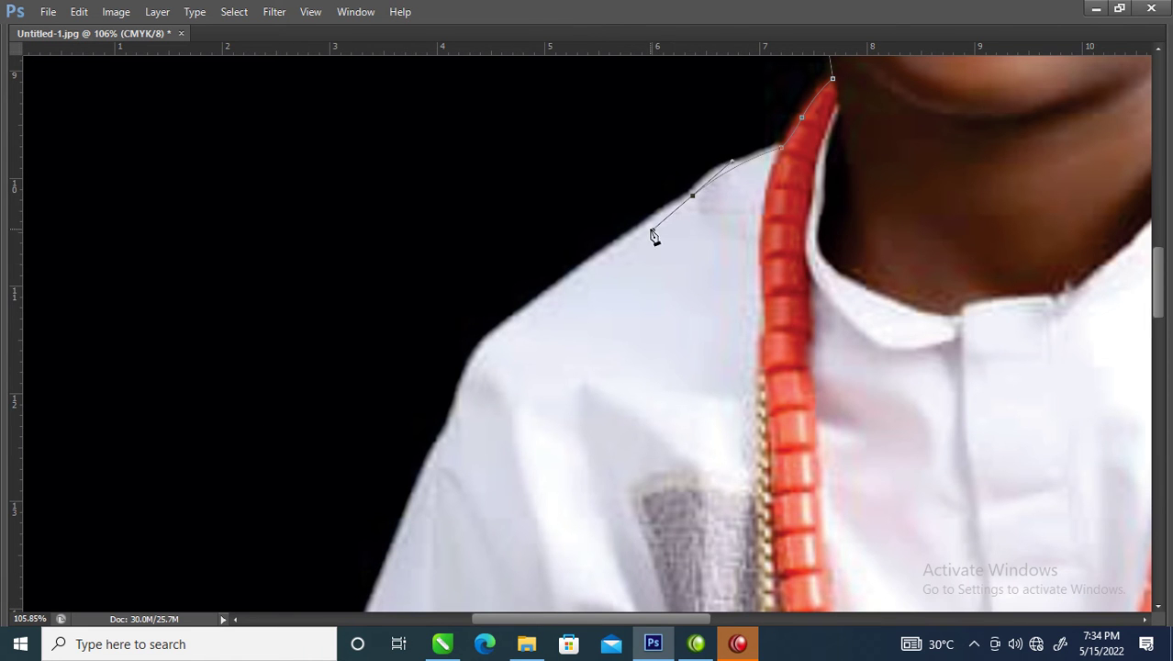
{"action": "left_click", "coordinate": [474, 354]}
{"action": "left_click_drag", "start_coordinate": [457, 409], "coordinate": [453, 414]}
{"action": "left_click_drag", "start_coordinate": [446, 467], "coordinate": [499, 152]}
{"action": "left_click_drag", "start_coordinate": [365, 450], "coordinate": [353, 478]}
{"action": "left_click_drag", "start_coordinate": [407, 384], "coordinate": [458, 151]}
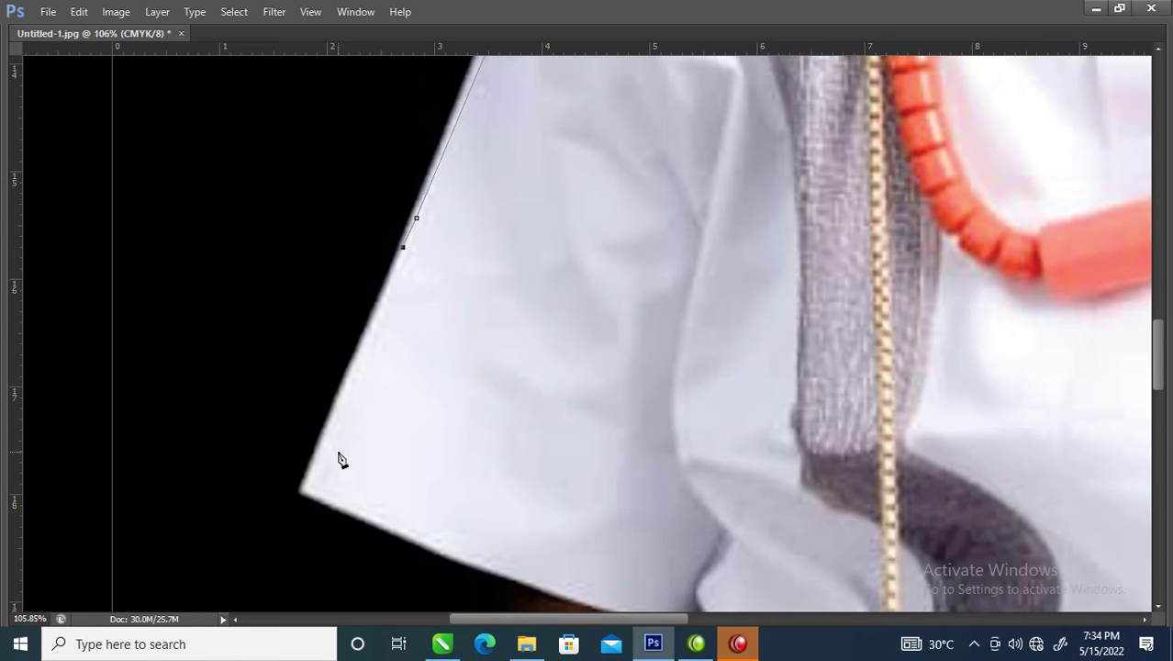
{"action": "left_click", "coordinate": [303, 490]}
Continue the path along the left sleeve's hem to the point where the arm emerges
{"action": "left_click_drag", "start_coordinate": [506, 464], "coordinate": [488, 193]}
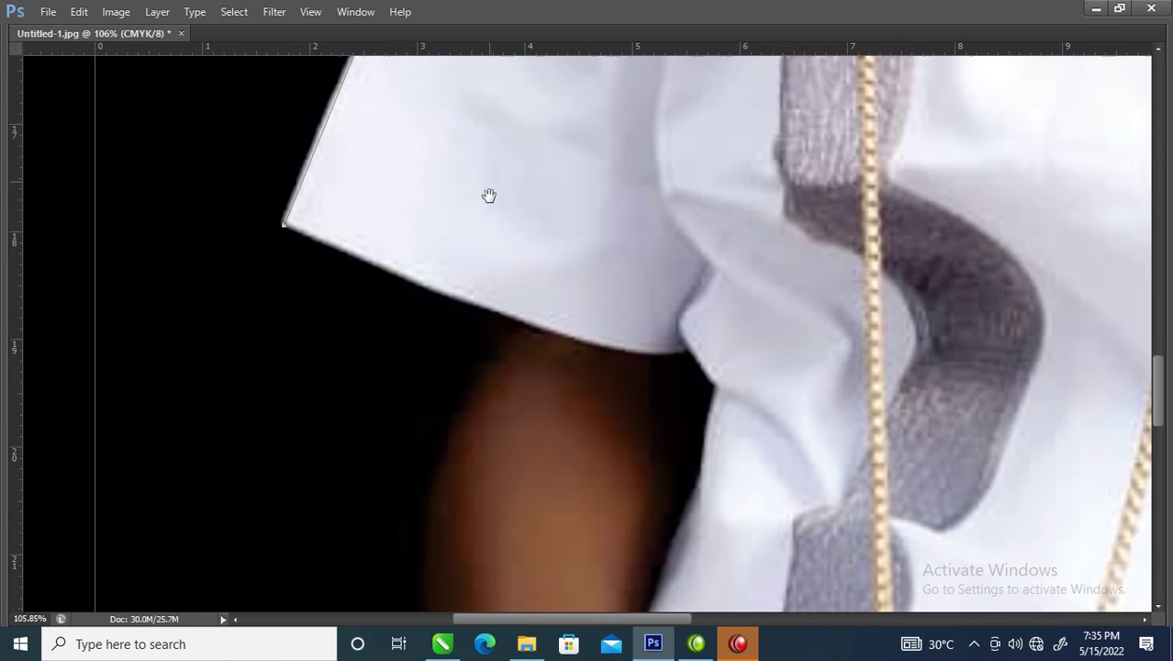
{"action": "left_click_drag", "start_coordinate": [426, 267], "coordinate": [447, 275]}
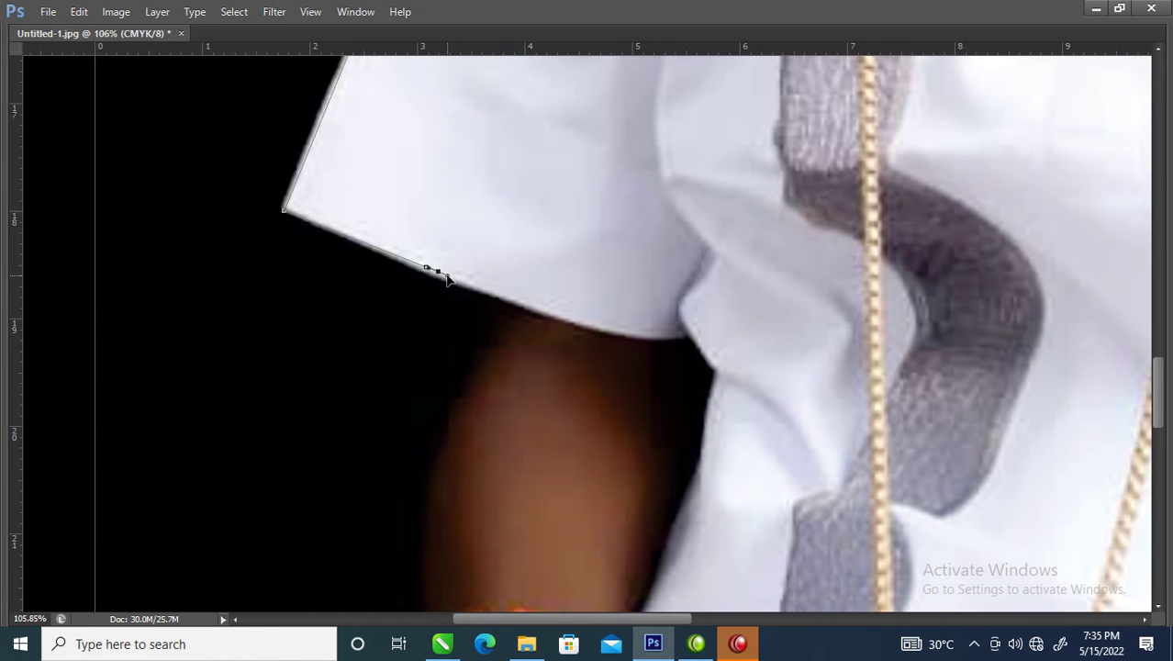
{"action": "left_click", "coordinate": [509, 303]}
Trace the path down the outer edge of the left arm in the picture and around its bead bracelet
{"action": "left_click_drag", "start_coordinate": [498, 366], "coordinate": [529, 225]}
{"action": "left_click_drag", "start_coordinate": [454, 387], "coordinate": [457, 474]}
{"action": "left_click_drag", "start_coordinate": [501, 322], "coordinate": [532, 47]}
{"action": "left_click", "coordinate": [485, 225]}
{"action": "left_click_drag", "start_coordinate": [453, 278], "coordinate": [447, 299]}
{"action": "left_click_drag", "start_coordinate": [443, 363], "coordinate": [462, 428]}
Continue the path along the back of the hand and the white cloth's upper edge past the image's left border
{"action": "left_click_drag", "start_coordinate": [458, 472], "coordinate": [506, 427]}
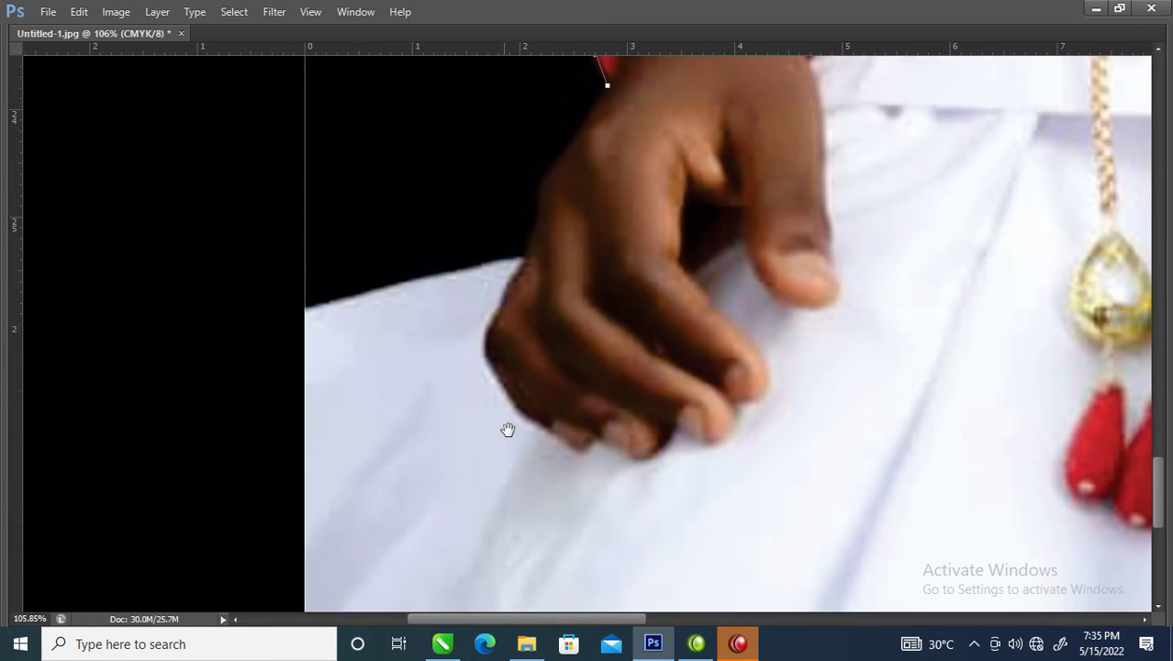
{"action": "left_click_drag", "start_coordinate": [548, 184], "coordinate": [539, 230]}
{"action": "left_click", "coordinate": [527, 261]}
{"action": "left_click", "coordinate": [314, 315]}
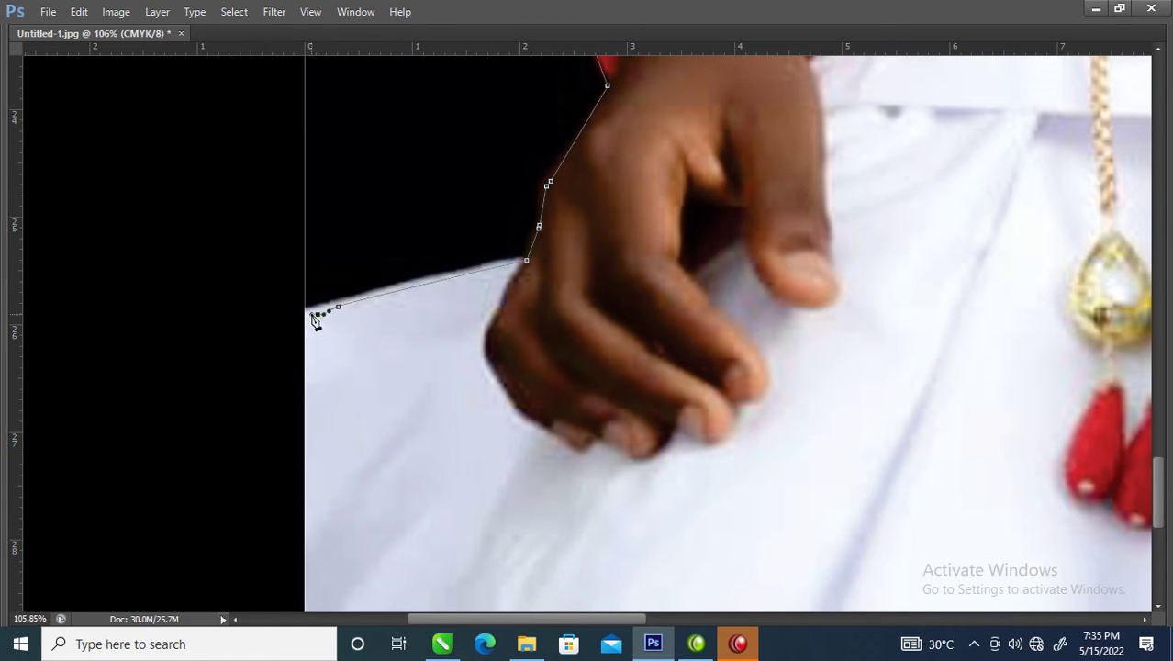
{"action": "left_click", "coordinate": [288, 318]}
Run the path below the image's bottom edge and up the white cloth's right edge to the shirt flap
{"action": "left_click_drag", "start_coordinate": [375, 414], "coordinate": [365, 89]}
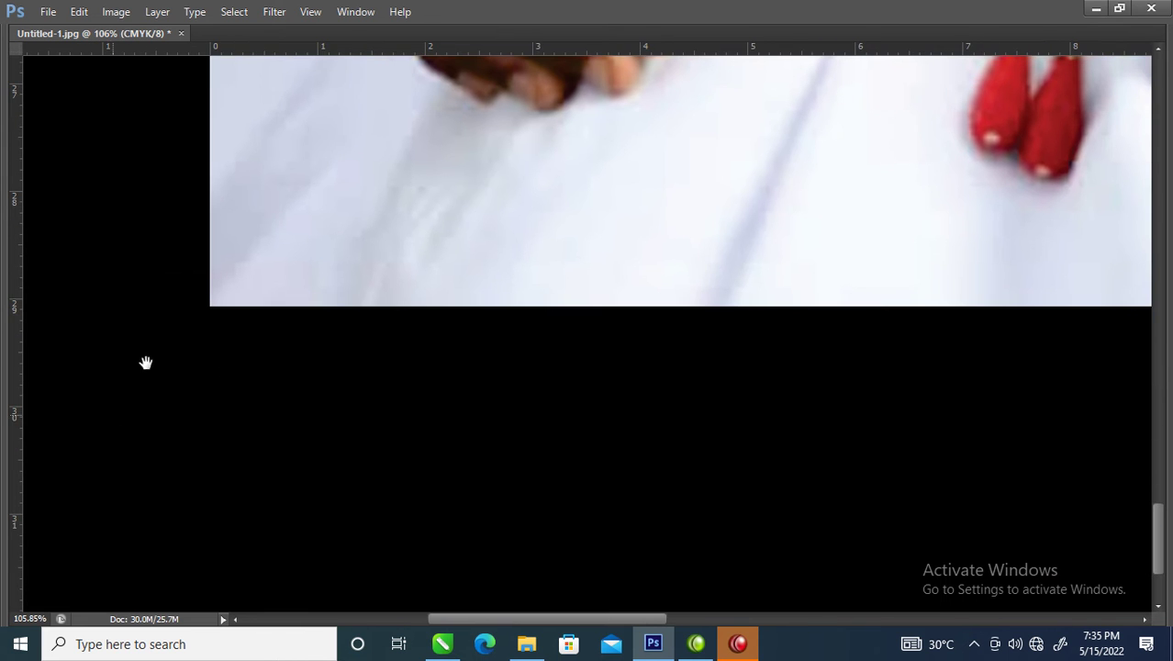
{"action": "left_click_drag", "start_coordinate": [971, 265], "coordinate": [526, 363]}
{"action": "left_click_drag", "start_coordinate": [851, 327], "coordinate": [395, 407]}
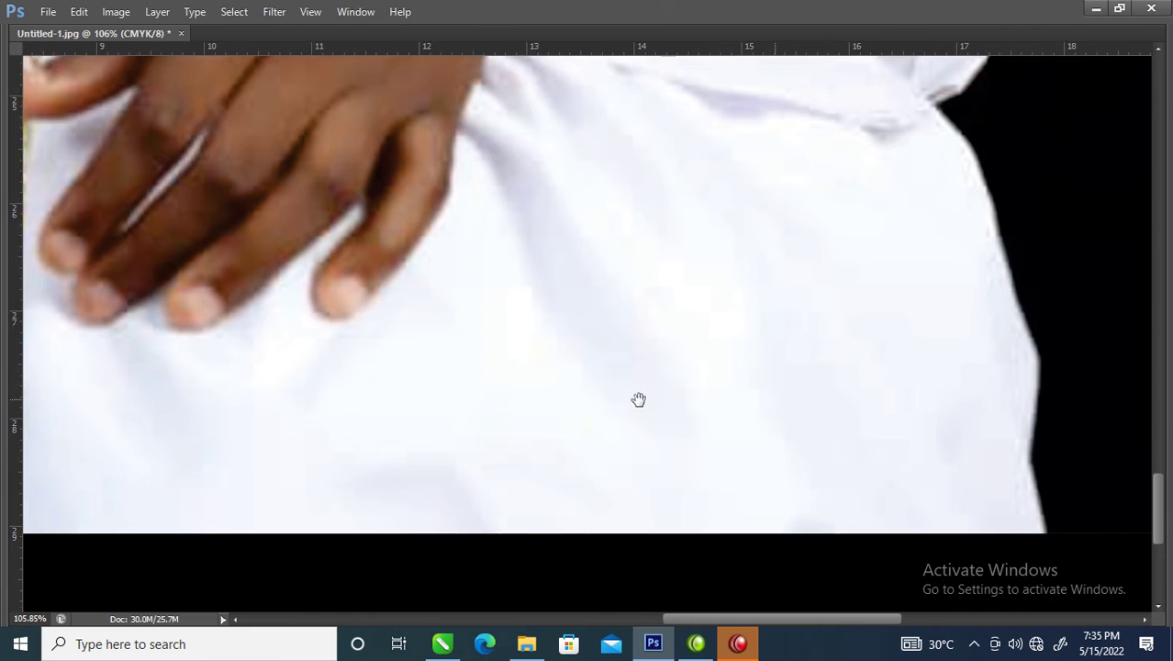
{"action": "left_click", "coordinate": [827, 531]}
{"action": "left_click", "coordinate": [817, 435]}
{"action": "left_click", "coordinate": [804, 288]}
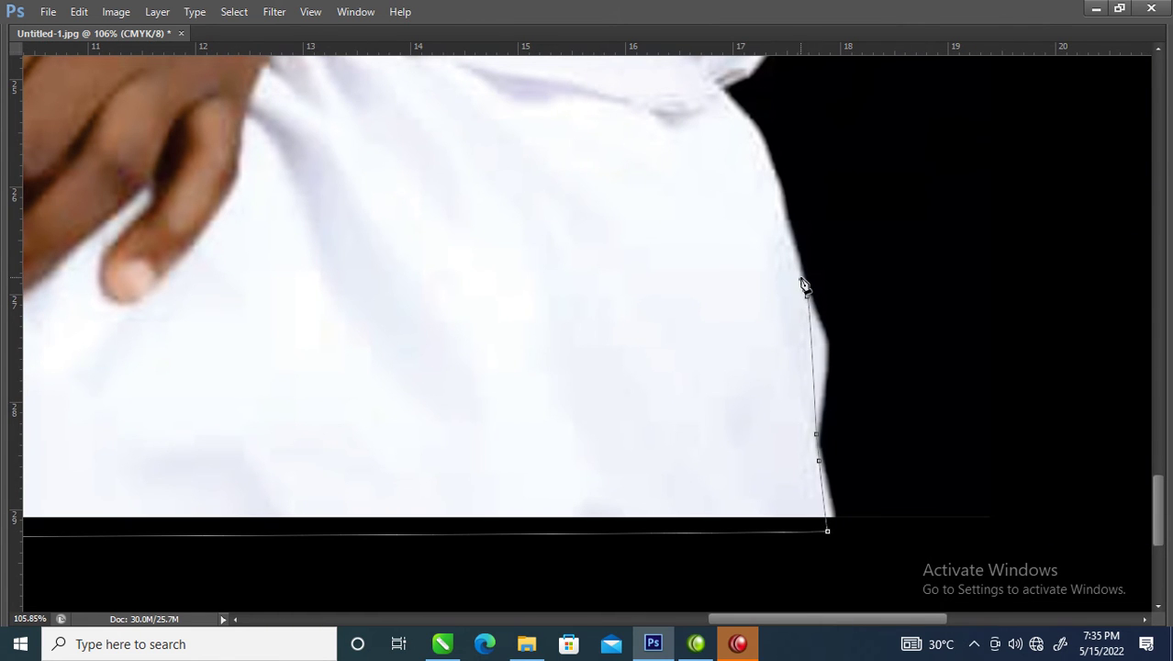
{"action": "left_click", "coordinate": [761, 147]}
{"action": "left_click", "coordinate": [718, 88]}
Trace the path around the protruding shirt flap at the waist to its inner corner
{"action": "left_click_drag", "start_coordinate": [721, 99], "coordinate": [684, 383]}
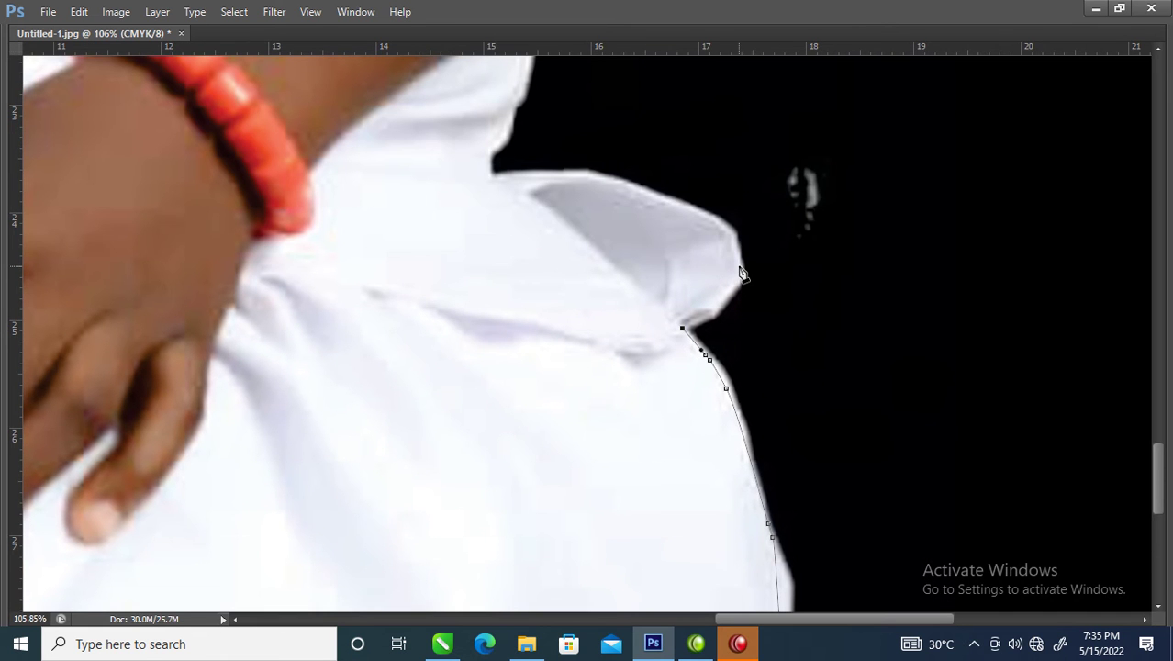
{"action": "left_click_drag", "start_coordinate": [728, 259], "coordinate": [712, 419]}
{"action": "left_click", "coordinate": [726, 413]}
{"action": "left_click", "coordinate": [719, 387]}
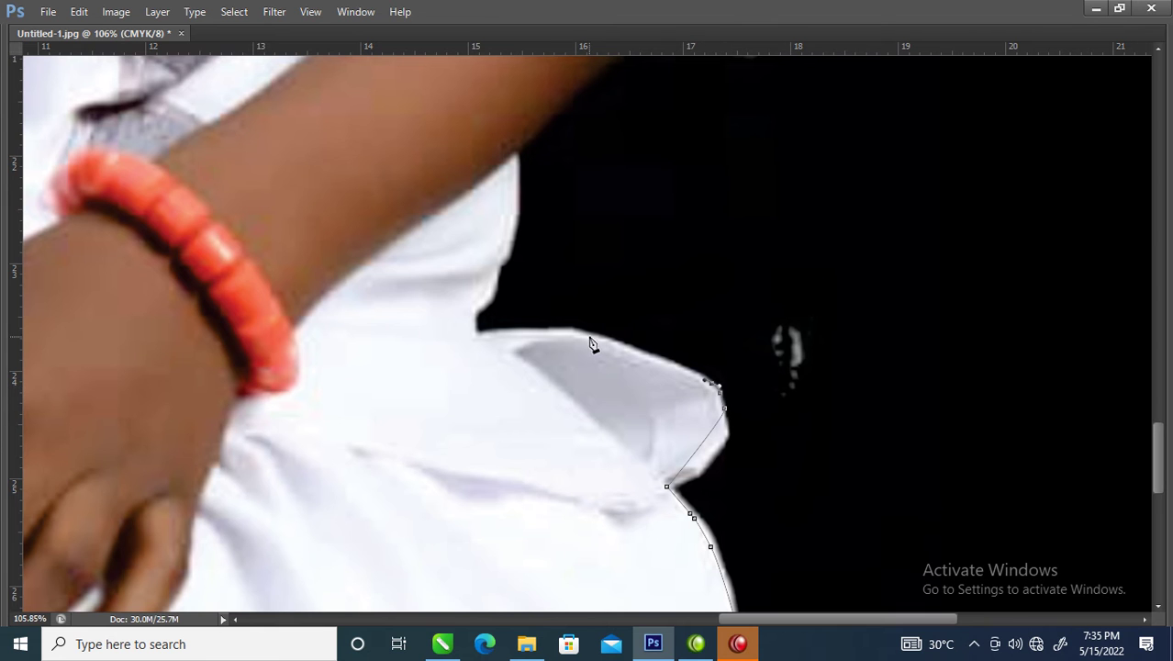
{"action": "left_click", "coordinate": [545, 327]}
{"action": "left_click", "coordinate": [470, 333]}
Continue the path up the shirt's side and around the right elbow in the picture toward the sleeve
{"action": "mouse_move", "coordinate": [487, 292]}
{"action": "left_mouse_down"}
{"action": "mouse_move", "coordinate": [515, 160]}
{"action": "mouse_move", "coordinate": [512, 334]}
{"action": "left_mouse_up"}
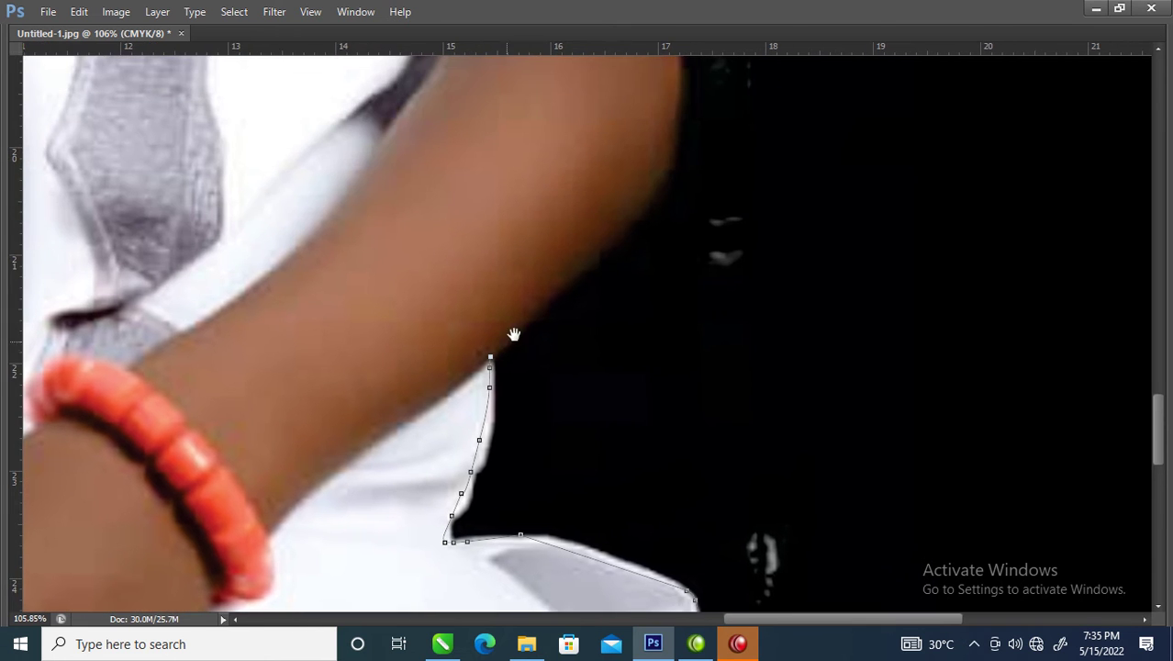
{"action": "left_click_drag", "start_coordinate": [632, 222], "coordinate": [643, 210]}
{"action": "left_click", "coordinate": [661, 181]}
{"action": "left_click_drag", "start_coordinate": [669, 115], "coordinate": [584, 348]}
{"action": "left_click_drag", "start_coordinate": [599, 292], "coordinate": [599, 240]}
{"action": "left_click", "coordinate": [596, 237]}
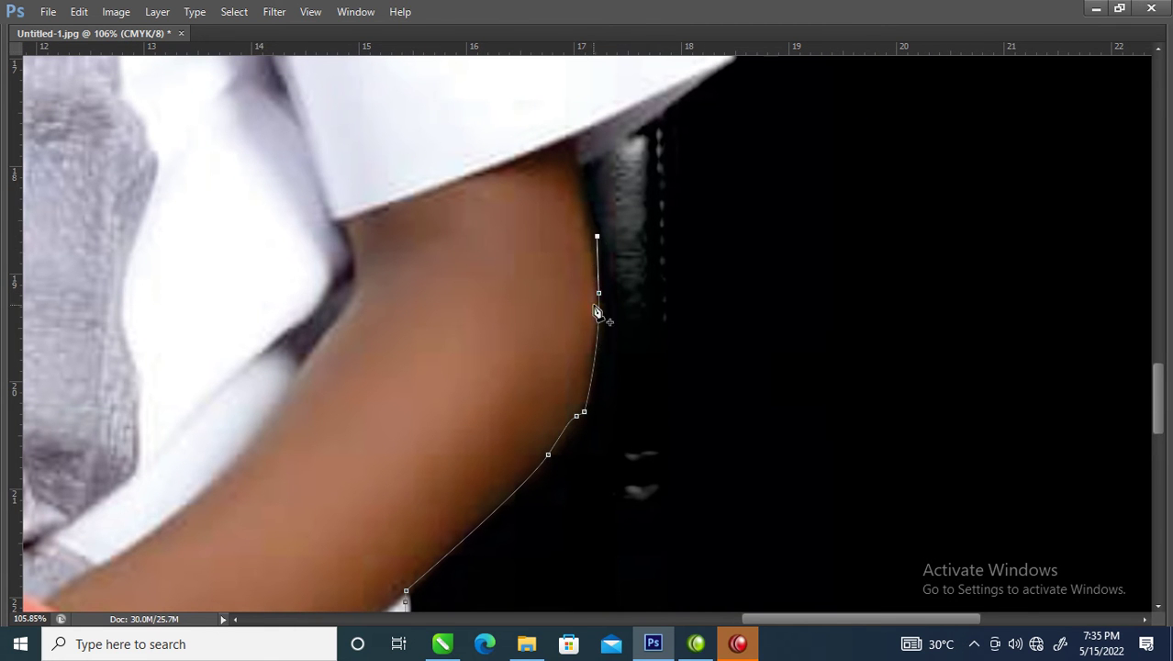
Trace the path around the right sleeve and along the shoulder, closing it at the starting point by the necklace
{"action": "left_click_drag", "start_coordinate": [585, 173], "coordinate": [505, 432]}
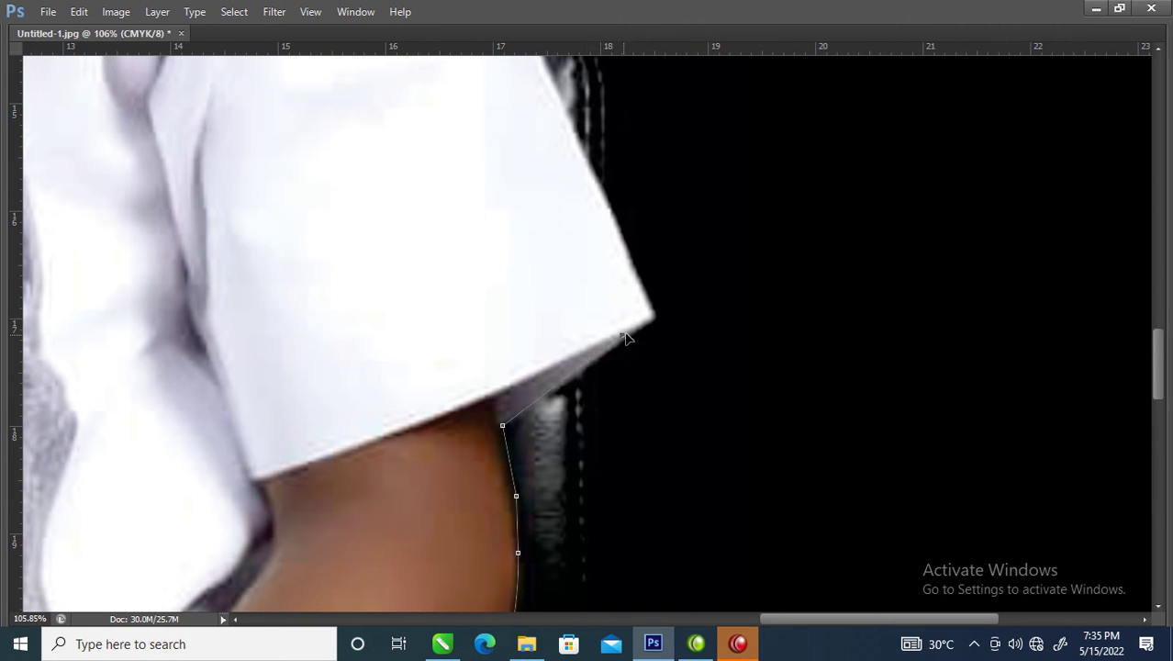
{"action": "left_click", "coordinate": [645, 316]}
{"action": "left_click_drag", "start_coordinate": [626, 304], "coordinate": [637, 510]}
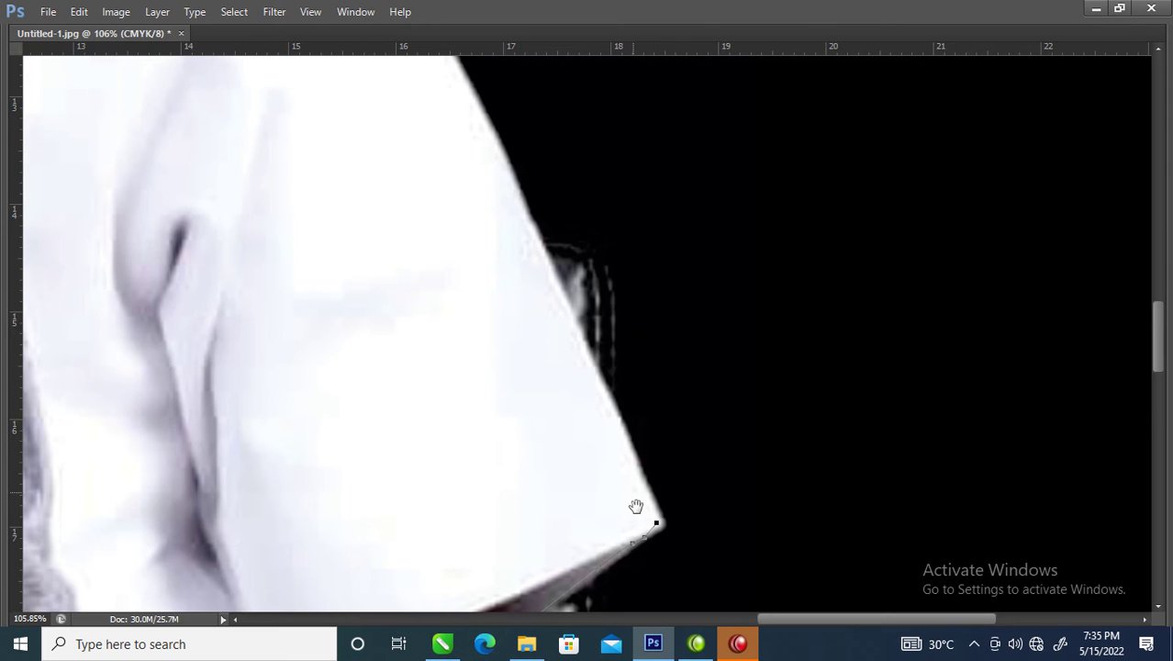
{"action": "left_click_drag", "start_coordinate": [506, 182], "coordinate": [709, 556]}
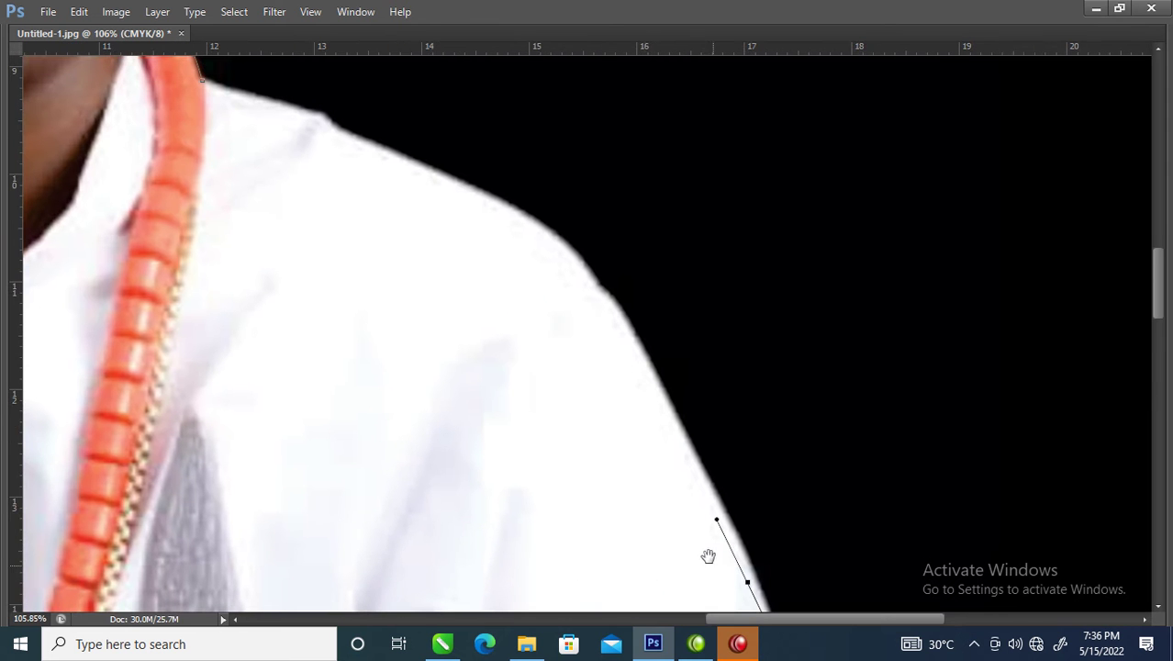
{"action": "left_click_drag", "start_coordinate": [581, 267], "coordinate": [706, 432]}
{"action": "left_click_drag", "start_coordinate": [539, 323], "coordinate": [485, 304]}
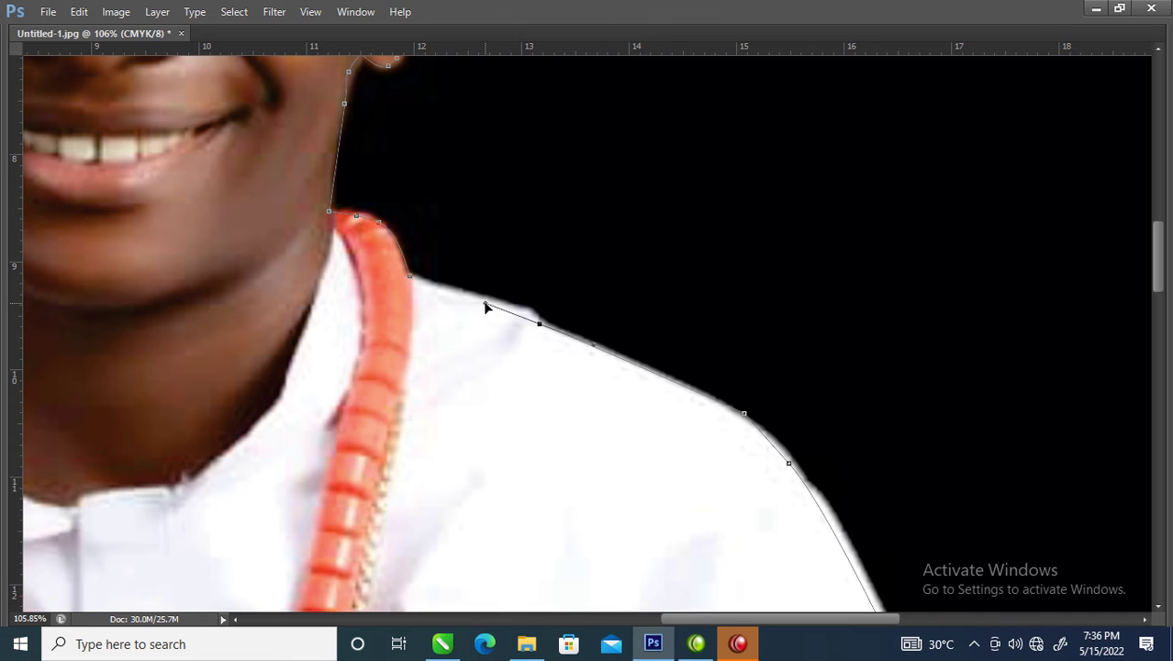
{"action": "left_click", "coordinate": [411, 278]}
Convert the closed path to a selection and copy the selected boy onto a new layer
{"action": "key", "text": "ctrl+Return"}
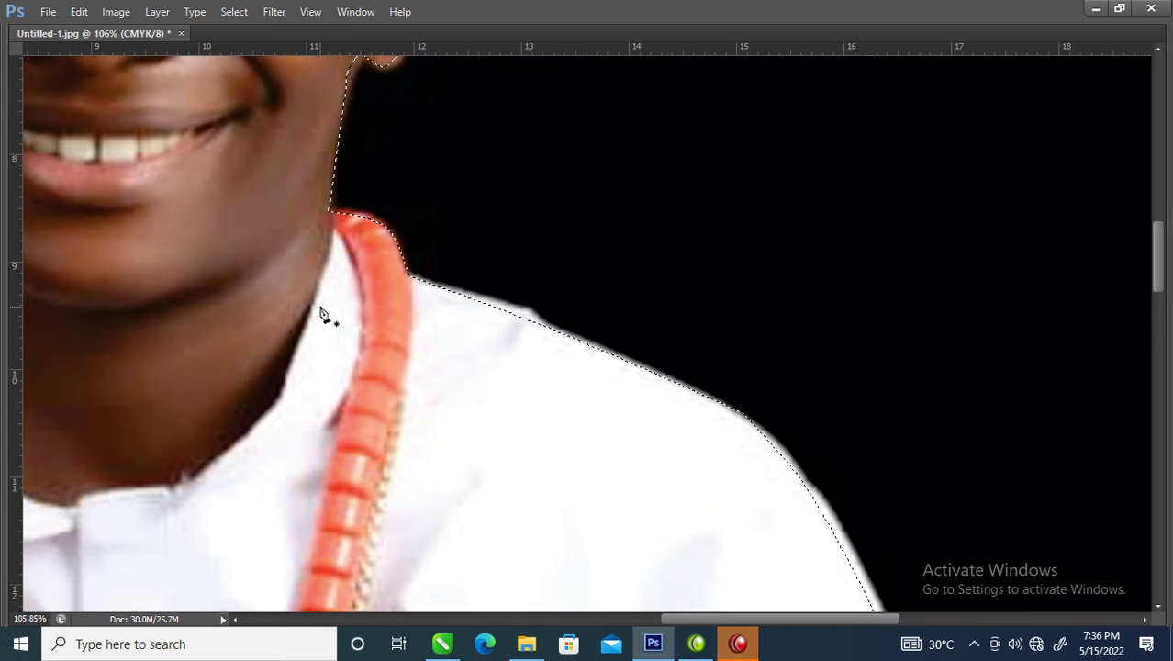
{"action": "key", "text": "ctrl+j"}
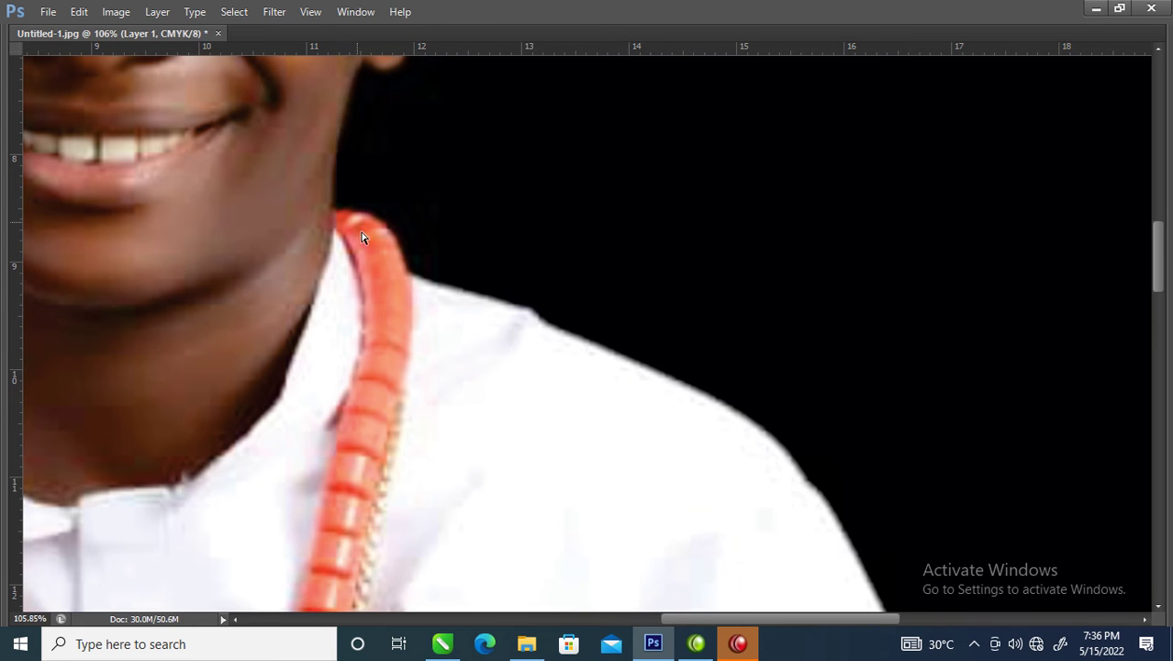
{"action": "right_click", "coordinate": [355, 175]}
{"action": "left_click", "coordinate": [411, 187]}
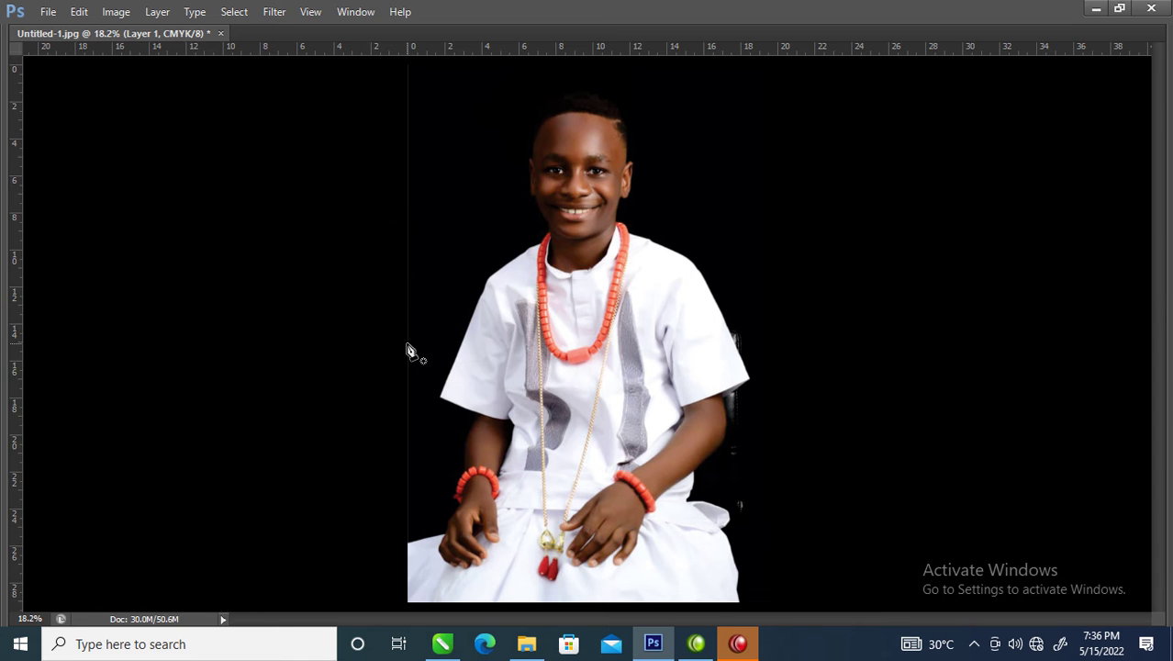
{"action": "key", "text": "Tab"}
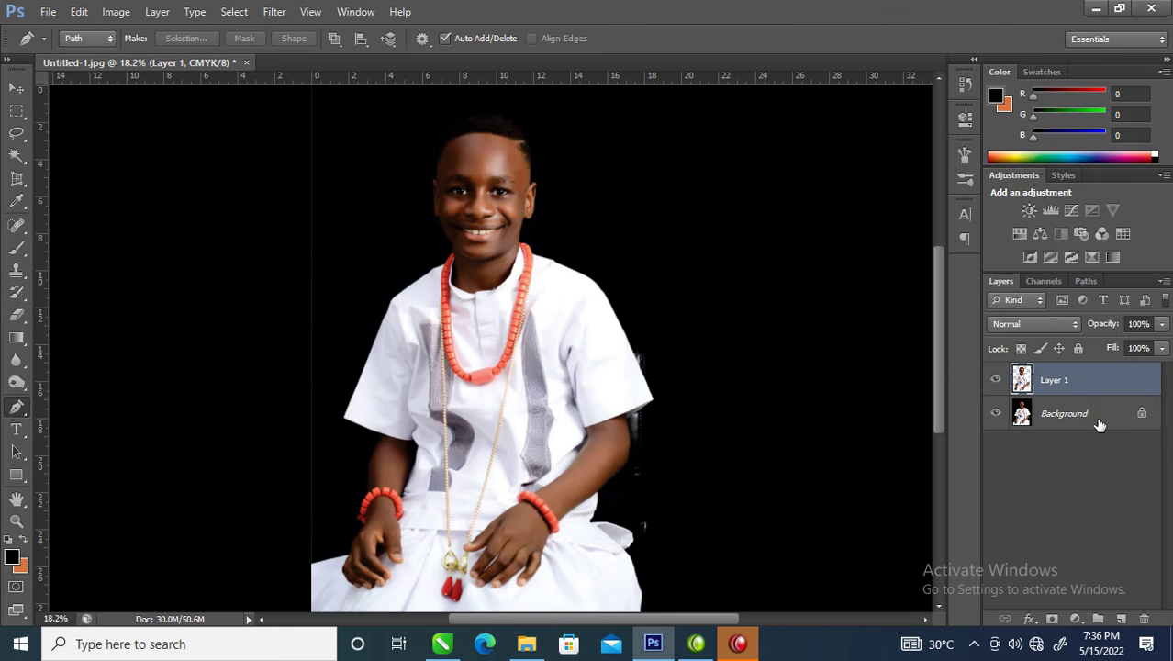
Delete the Background layer, leaving only the cut-out boy on a transparent canvas
{"action": "double_click", "coordinate": [1100, 424]}
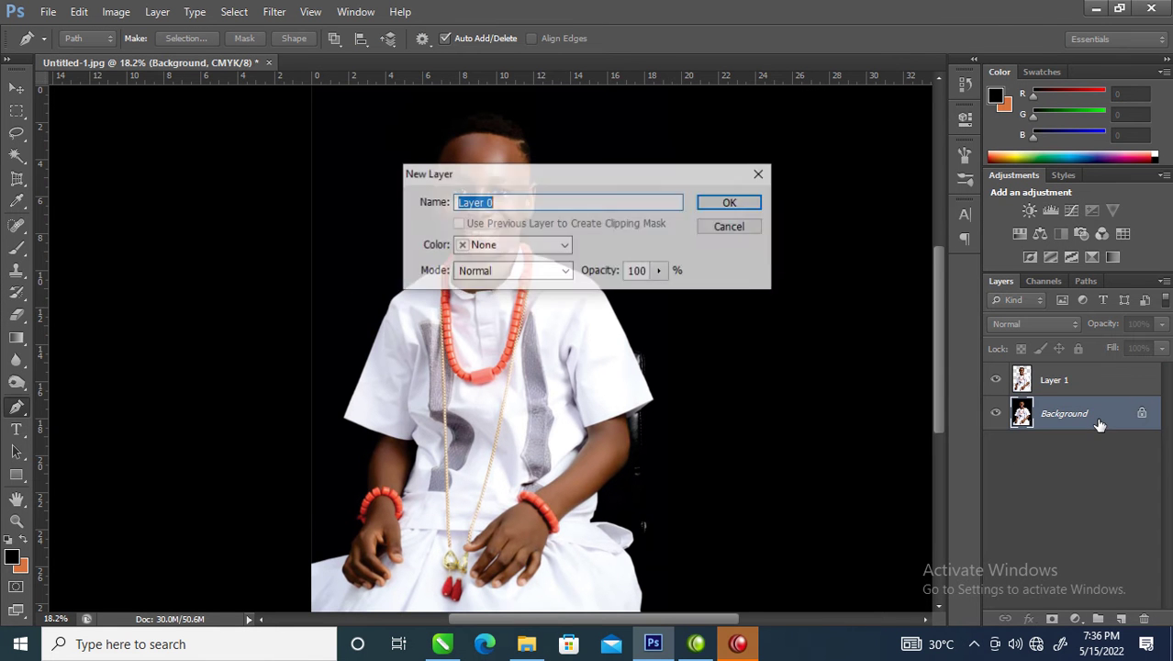
{"action": "left_click", "coordinate": [761, 174]}
{"action": "key", "text": "Delete"}
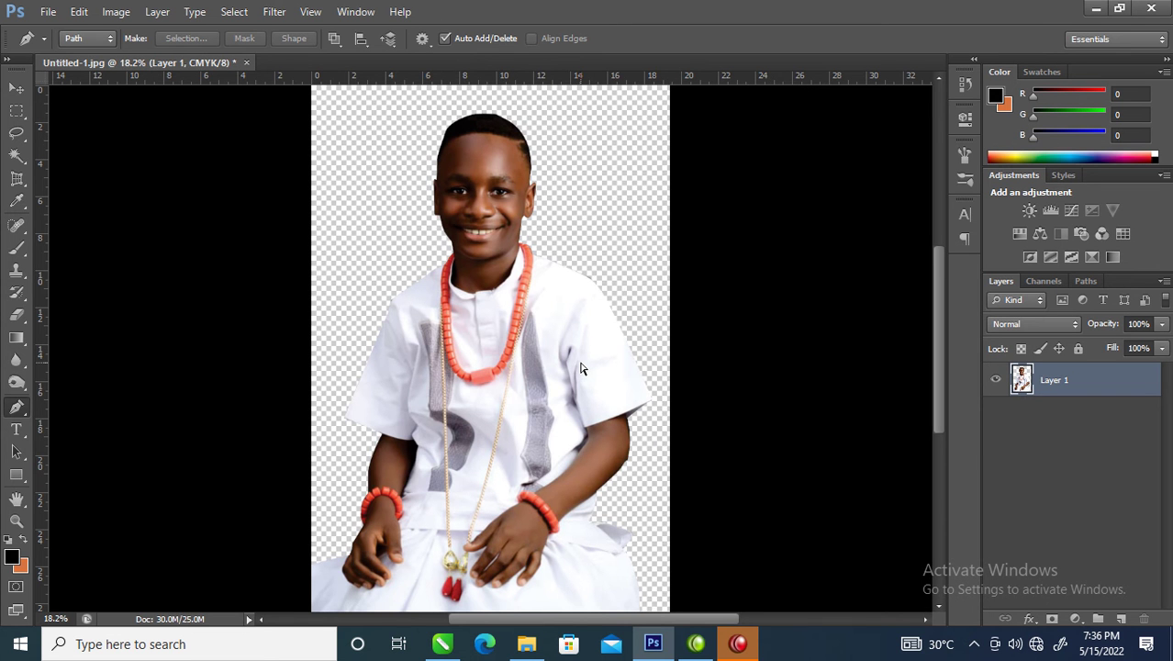
Save the cut-out as Untitled-1 in Photoshop PSD format on the Desktop, replacing the existing file and keeping Maximize Compatibility on
{"action": "key", "text": "ctrl+shift+s"}
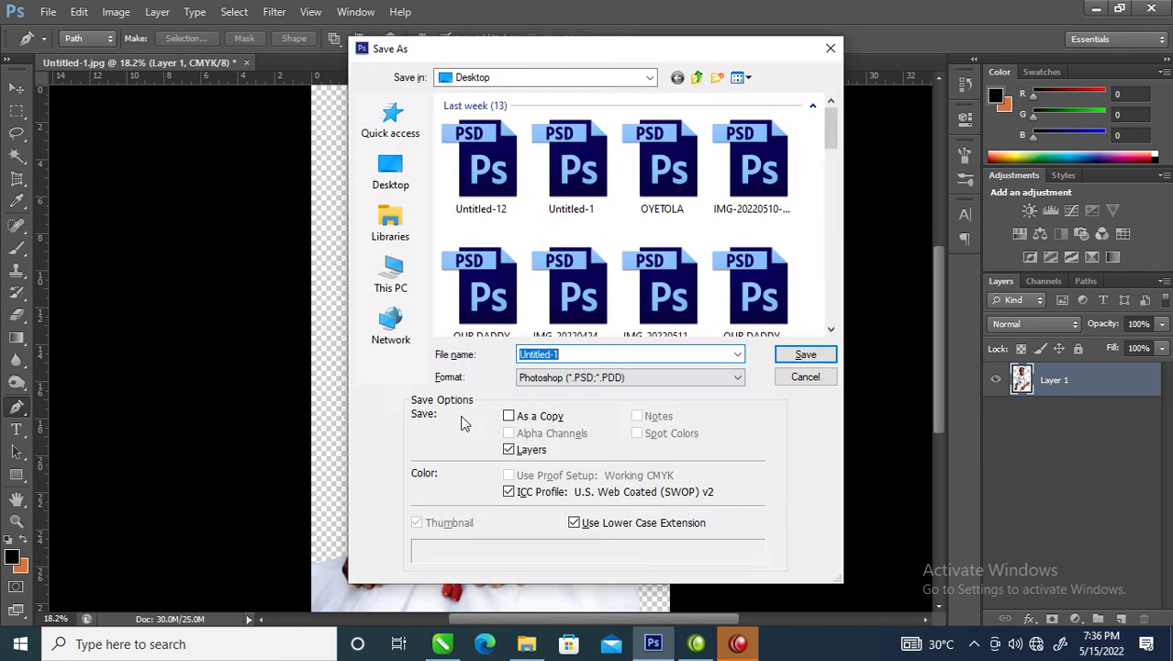
{"action": "left_click", "coordinate": [808, 359]}
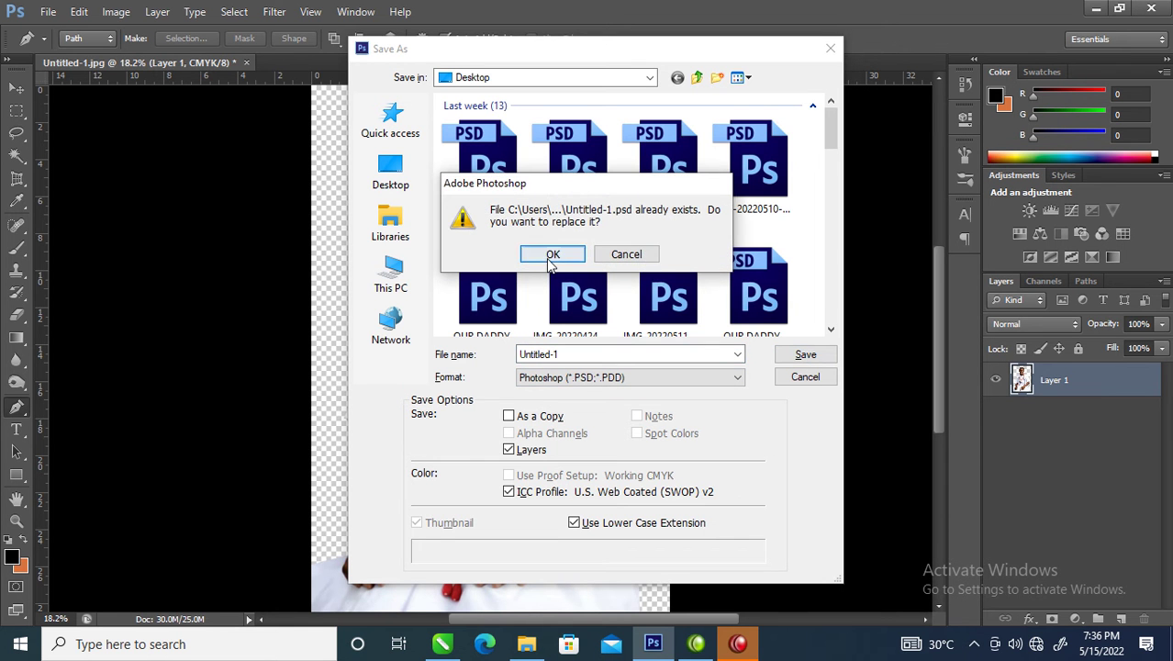
{"action": "left_click", "coordinate": [548, 257]}
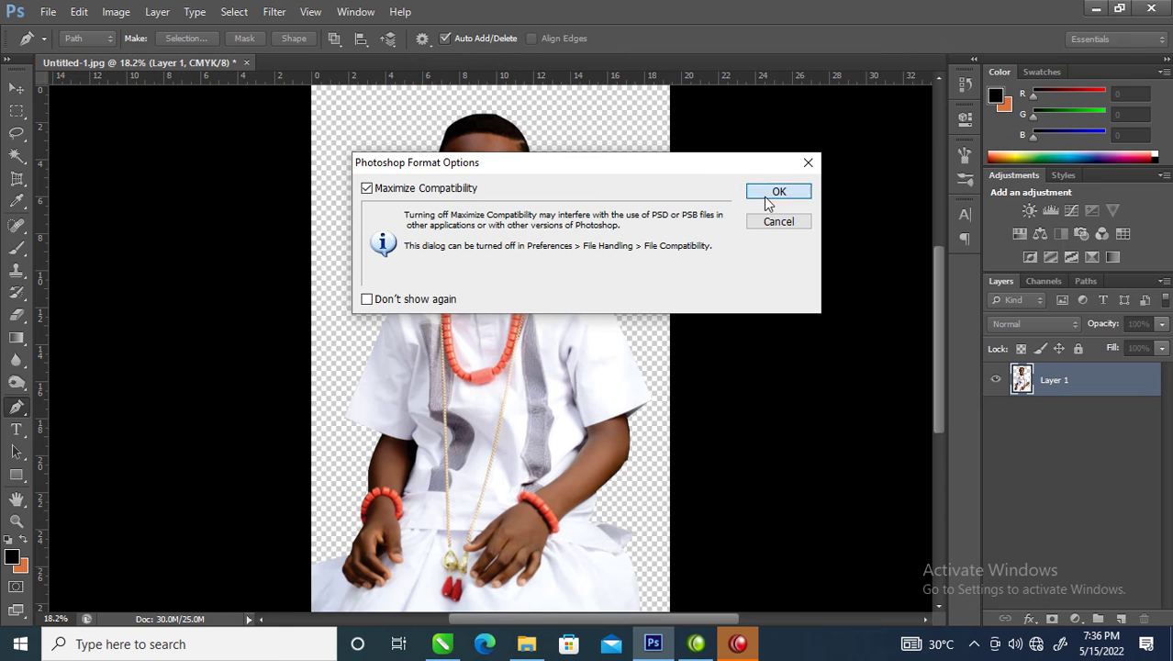
{"action": "left_click", "coordinate": [777, 192]}
Switch to CorelDRAW and delete the boy's original photo with the black background
{"action": "left_click", "coordinate": [442, 644]}
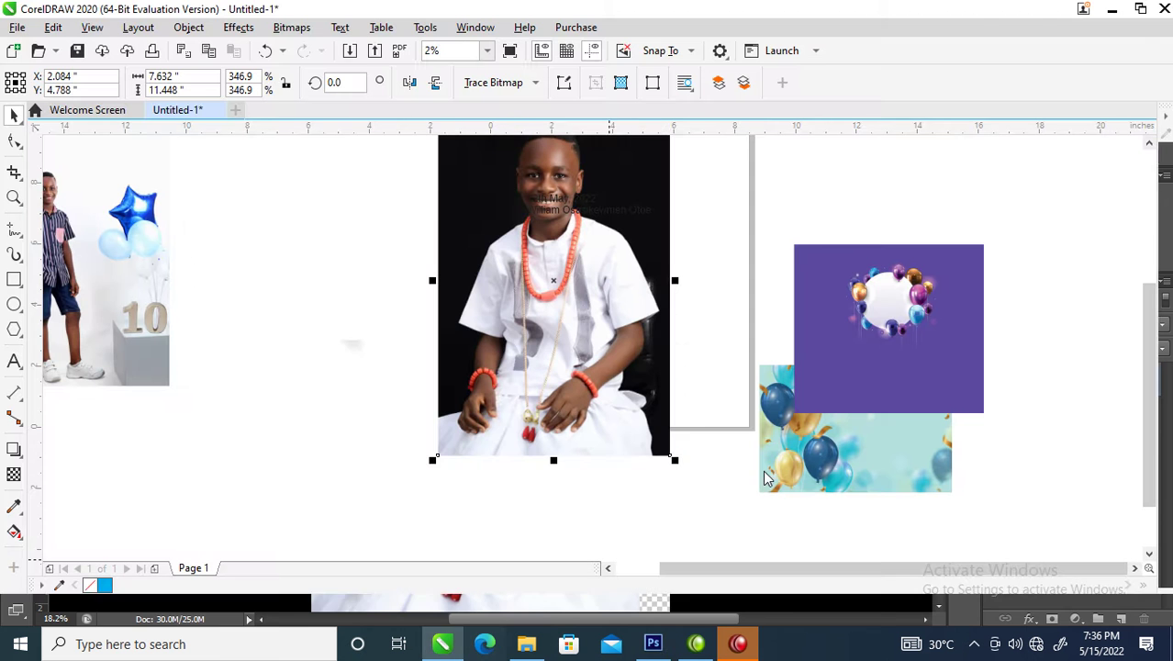
{"action": "left_click_drag", "start_coordinate": [584, 296], "coordinate": [515, 358]}
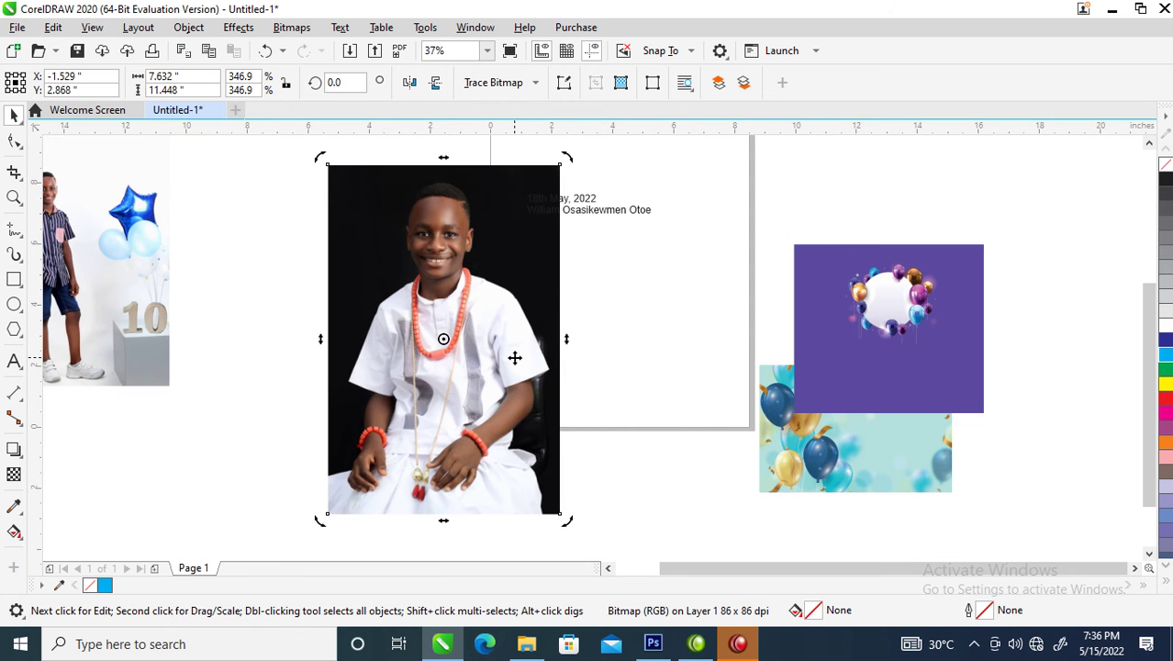
{"action": "key", "text": "Delete"}
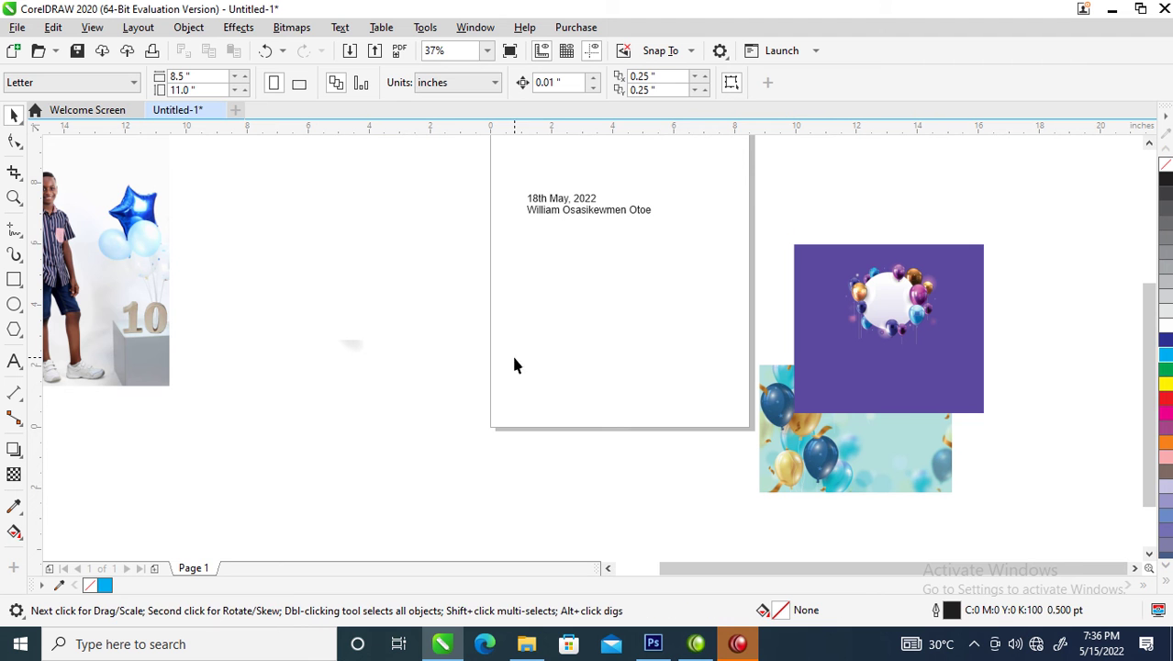
Import Untitled-1.psd from the Desktop and place it beside the page, about 6.25 in wide and 9.34 in high
{"action": "right_click", "coordinate": [307, 188]}
{"action": "left_click", "coordinate": [357, 282]}
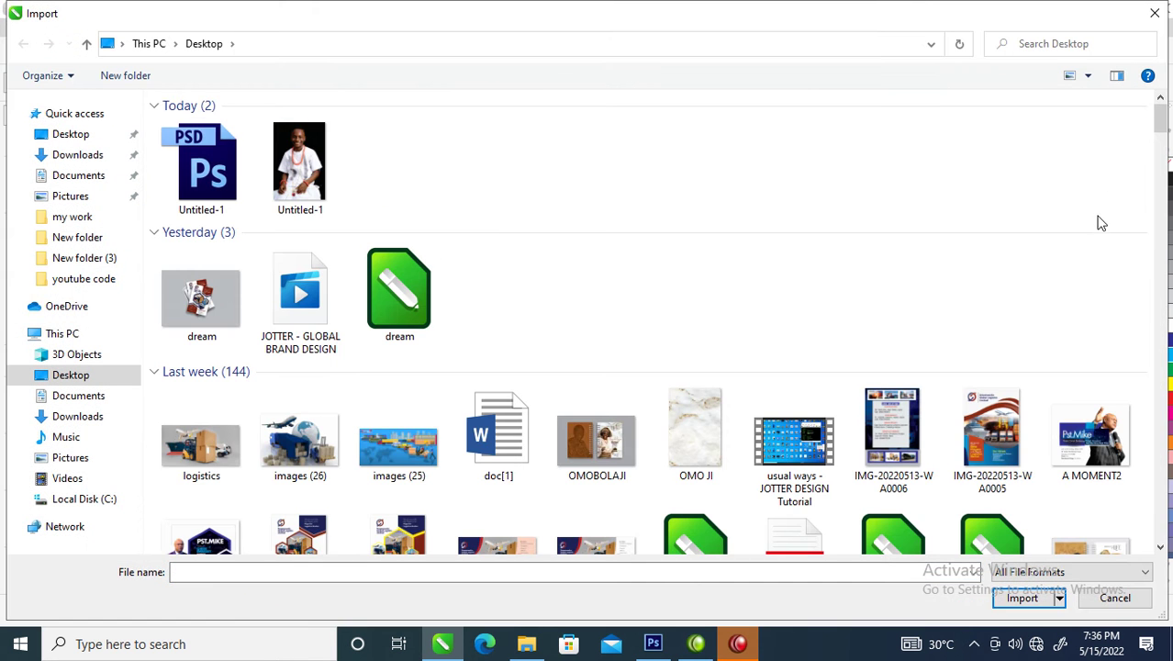
{"action": "double_click", "coordinate": [230, 156]}
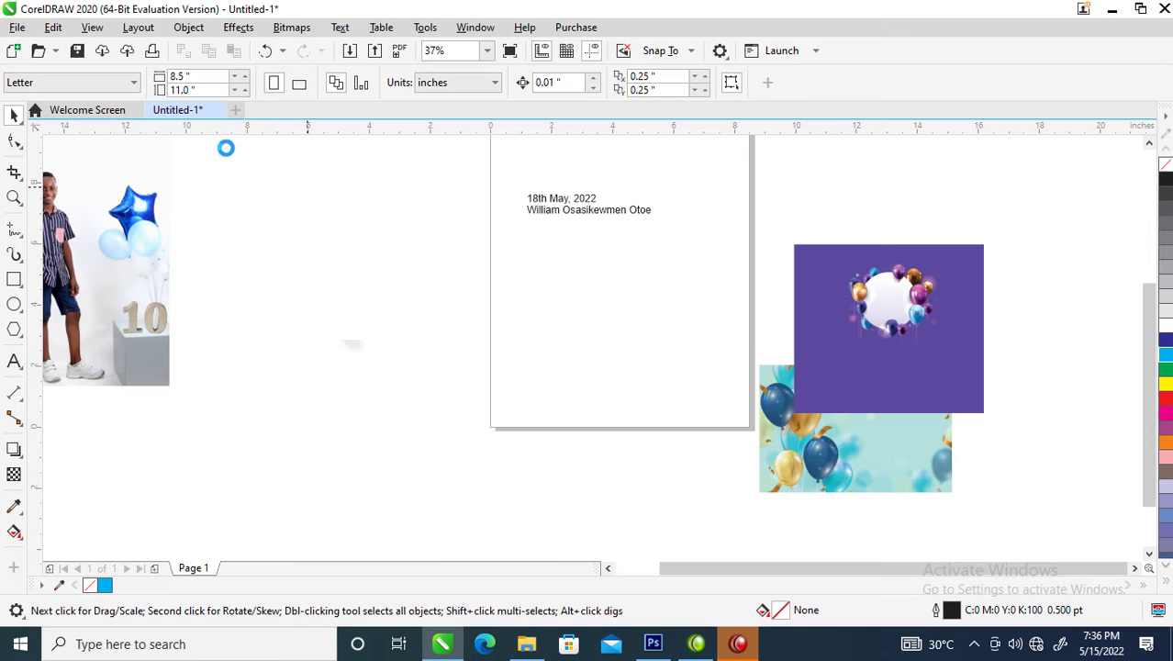
{"action": "left_click_drag", "start_coordinate": [204, 150], "coordinate": [470, 439]}
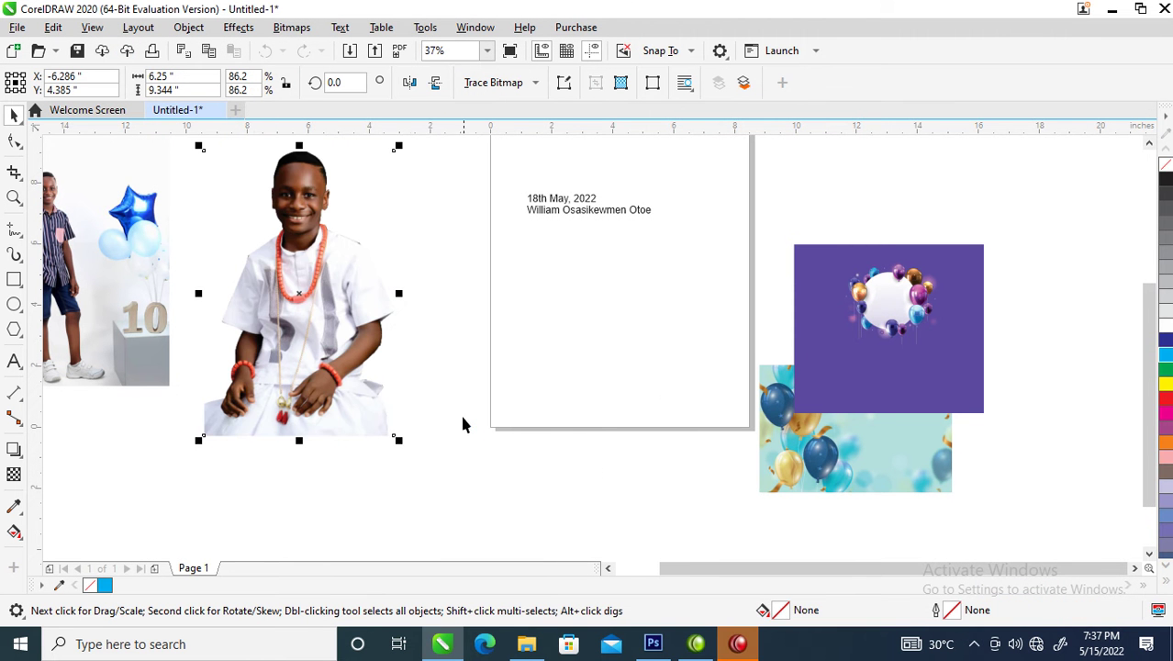
Set the page size to A6 and add a page-sized rectangle as its frame
{"action": "left_click", "coordinate": [474, 260]}
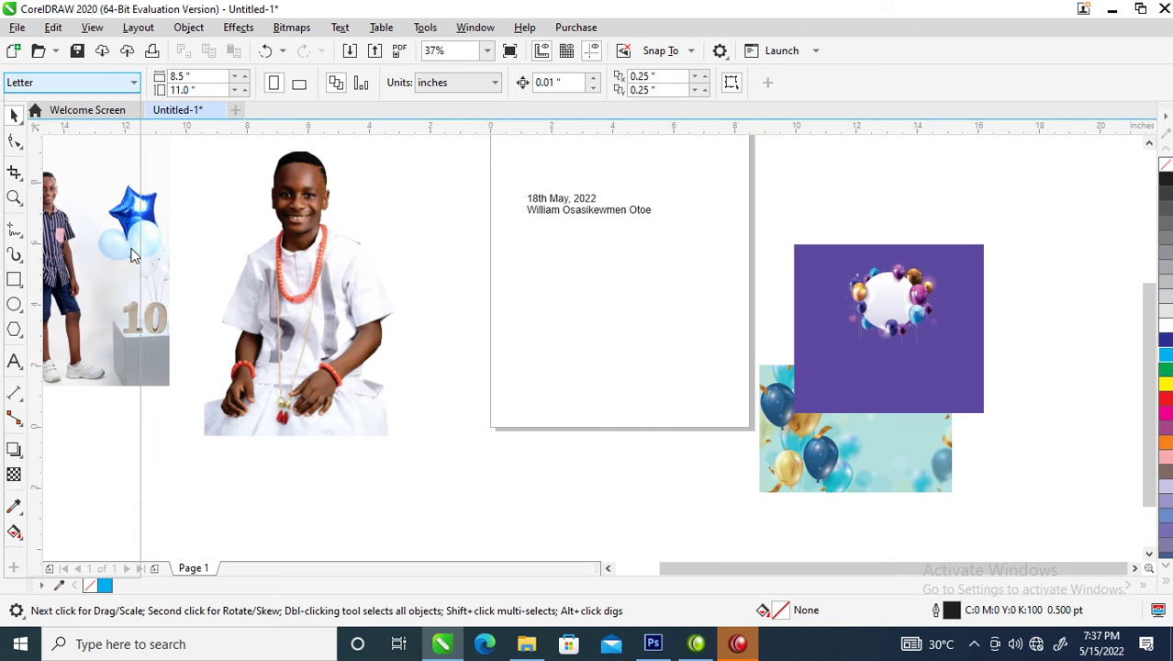
{"action": "left_click", "coordinate": [134, 82]}
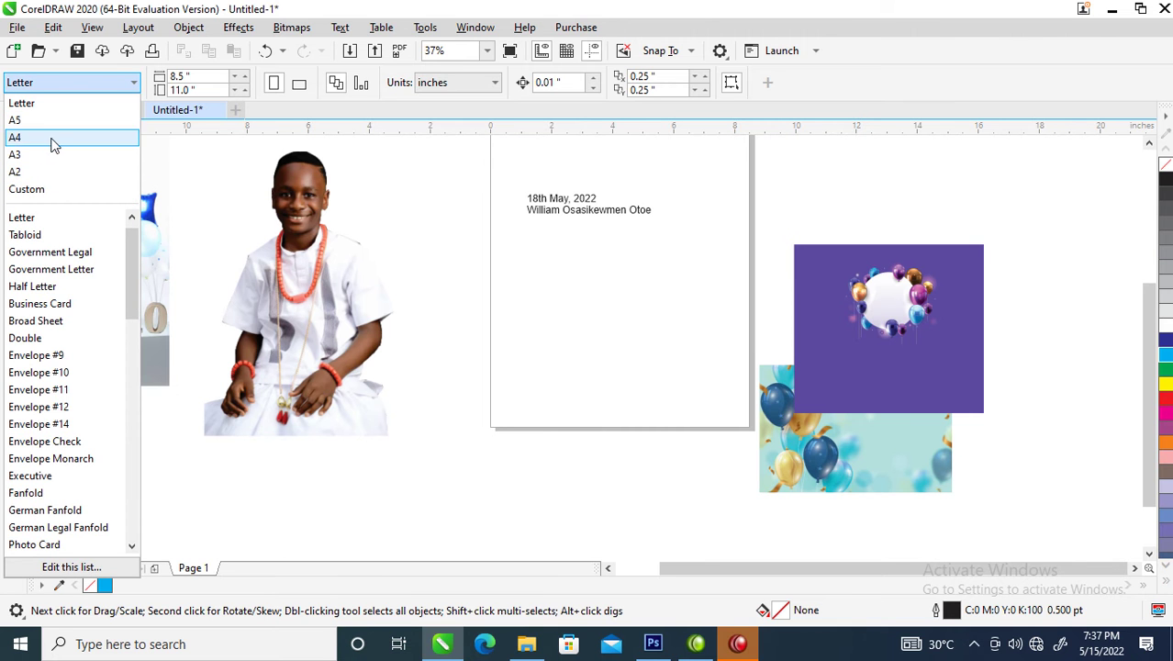
{"action": "left_click_drag", "start_coordinate": [136, 279], "coordinate": [145, 424]}
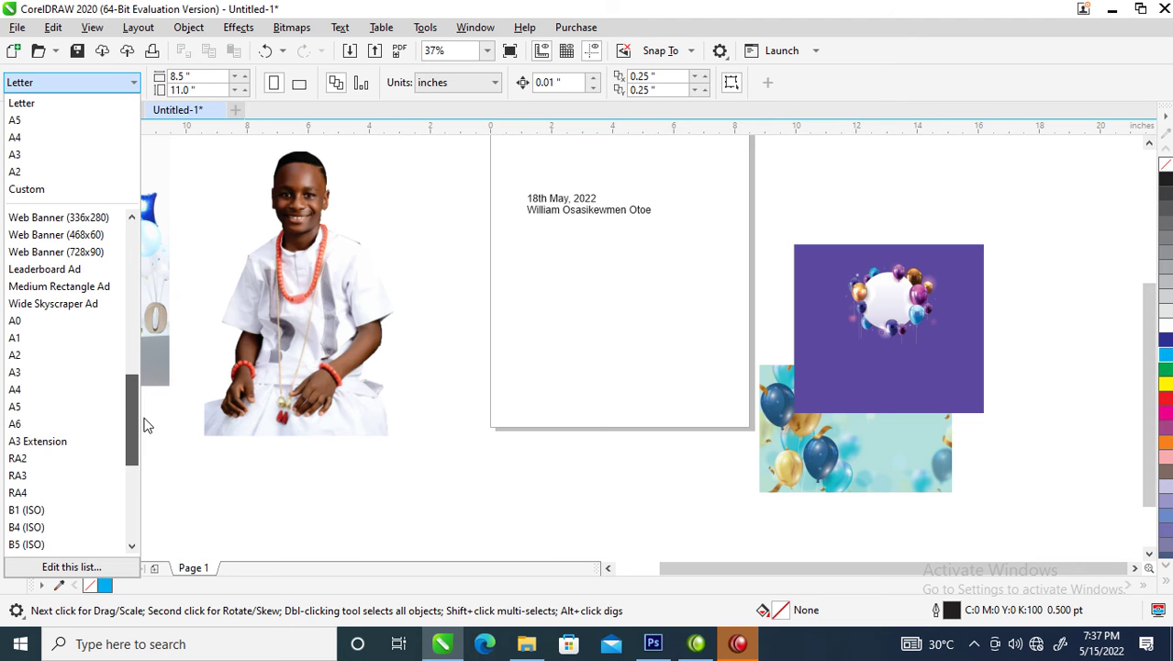
{"action": "left_click", "coordinate": [17, 423]}
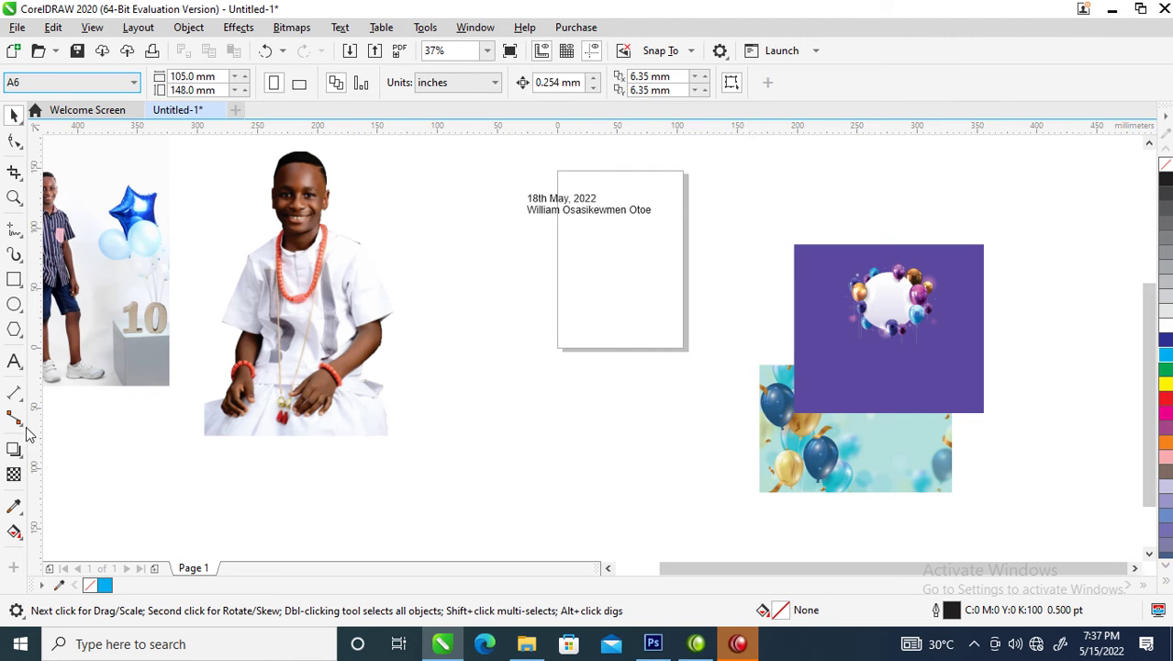
{"action": "double_click", "coordinate": [14, 280]}
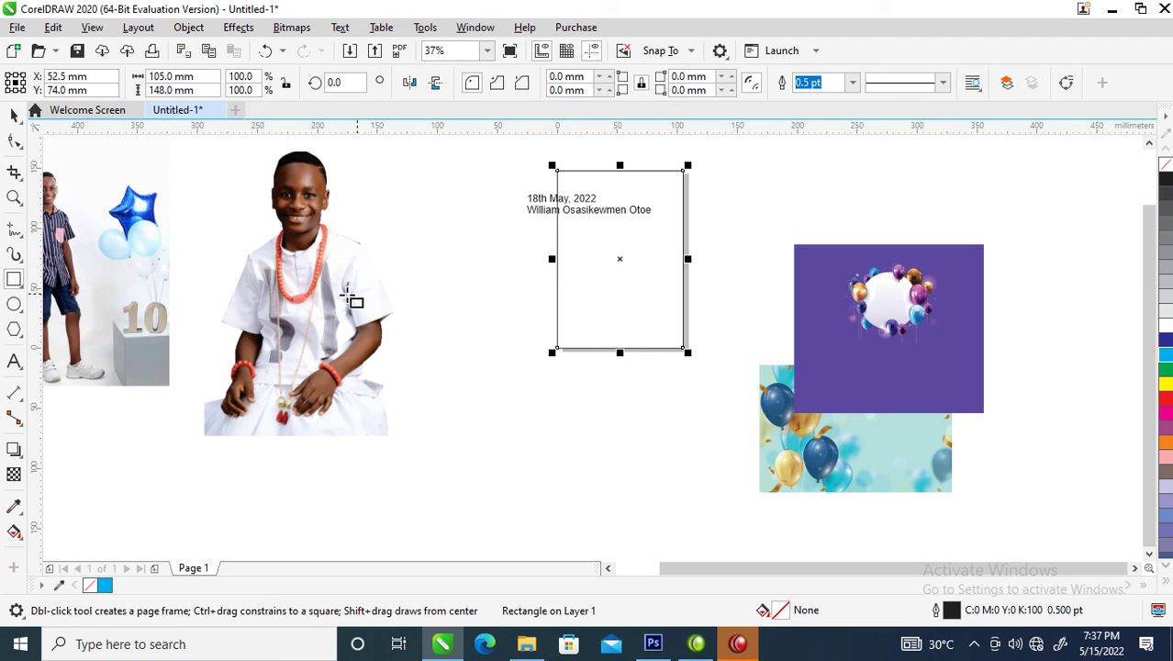
{"action": "key", "text": "space"}
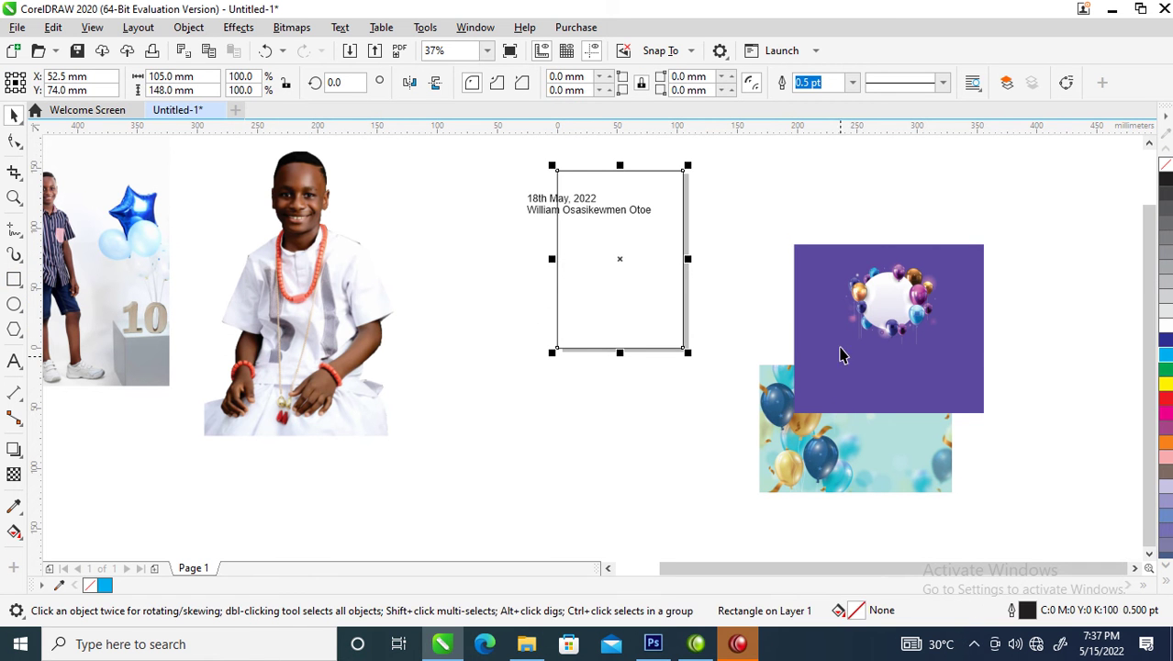
Set the teal balloon image aside away from the page and bring the purple balloon image next to it
{"action": "left_click_drag", "start_coordinate": [895, 470], "coordinate": [695, 411]}
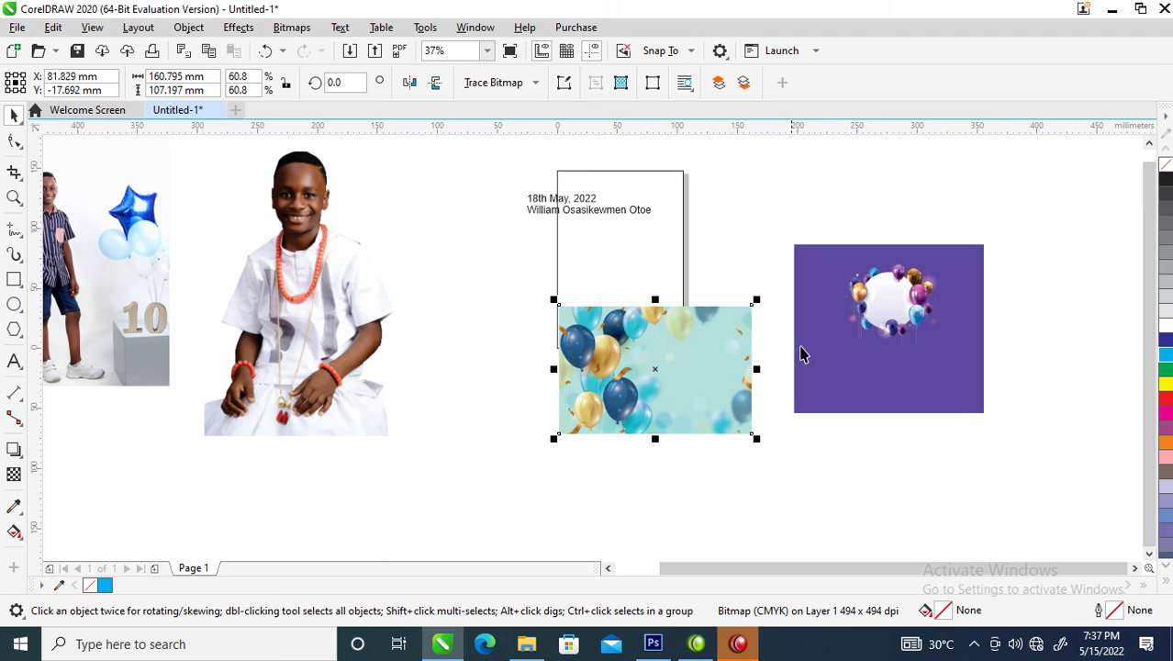
{"action": "left_click", "coordinate": [987, 260]}
{"action": "left_click", "coordinate": [948, 351]}
{"action": "left_click_drag", "start_coordinate": [949, 352], "coordinate": [1063, 313]}
{"action": "left_click_drag", "start_coordinate": [704, 373], "coordinate": [1031, 476]}
{"action": "left_click_drag", "start_coordinate": [1023, 292], "coordinate": [753, 271]}
{"action": "left_click", "coordinate": [753, 271]}
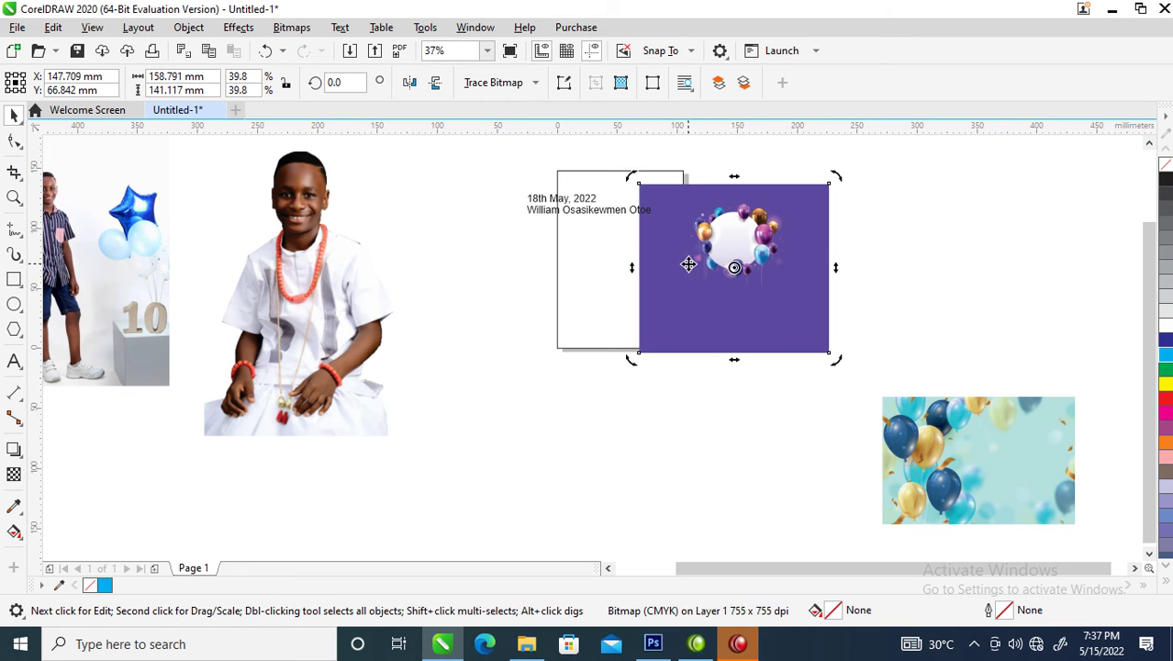
Move the boy's cut-out closer to the page and PowerClip the purple balloon image inside the page rectangle
{"action": "left_click_drag", "start_coordinate": [346, 299], "coordinate": [487, 318]}
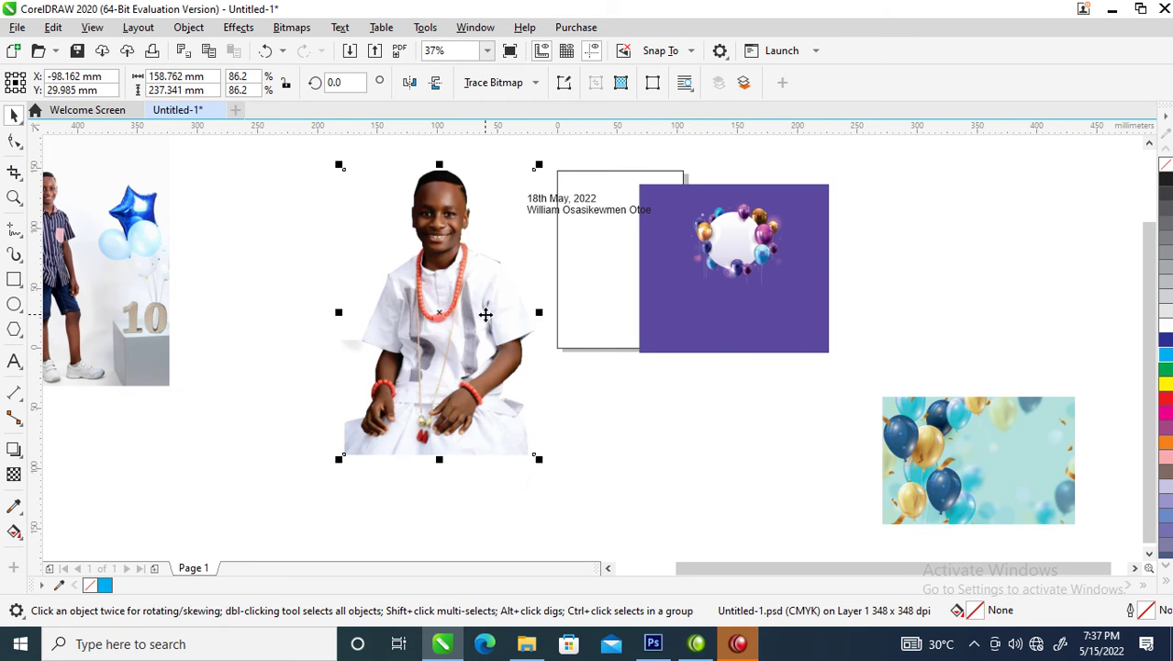
{"action": "left_click_drag", "start_coordinate": [795, 246], "coordinate": [611, 261]}
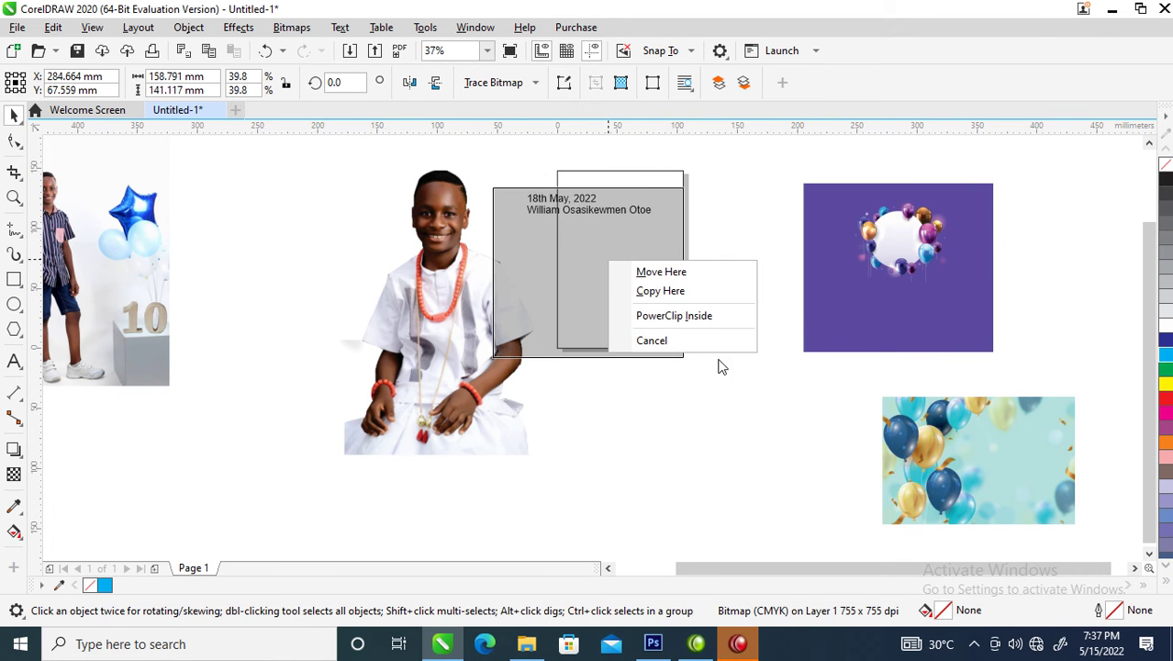
{"action": "left_click", "coordinate": [676, 317]}
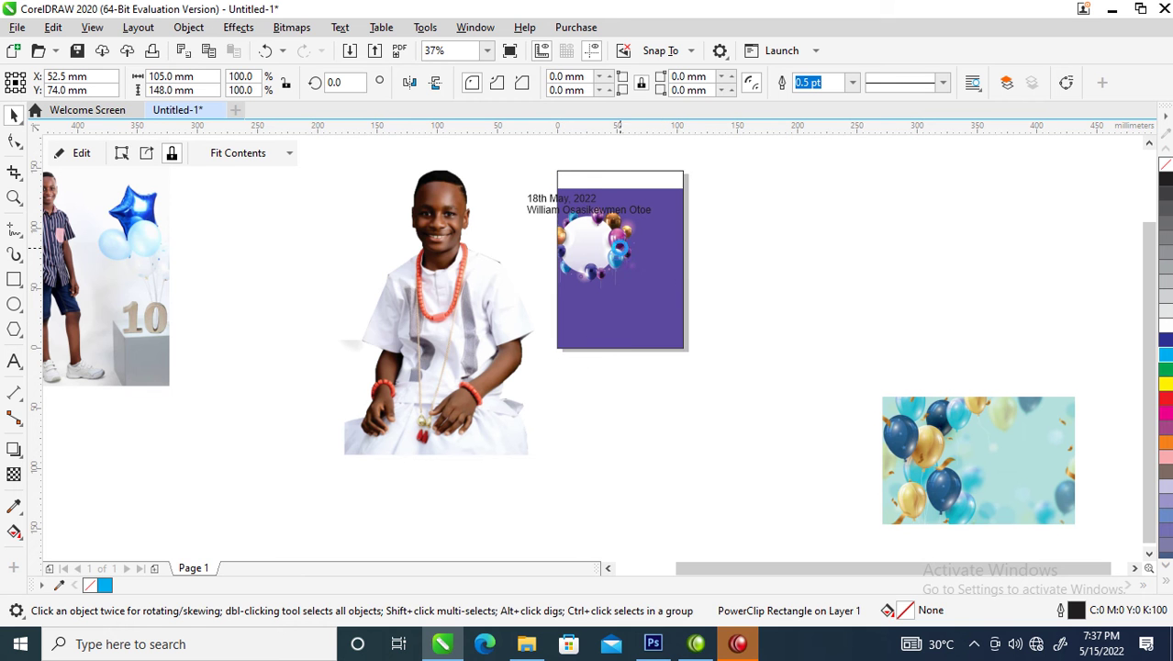
Enlarge the purple balloon image inside its PowerClip to about 187 × 166 mm and position its balloon ring toward the page's right side
{"action": "left_click", "coordinate": [687, 242]}
{"action": "left_click_drag", "start_coordinate": [693, 183], "coordinate": [759, 178]}
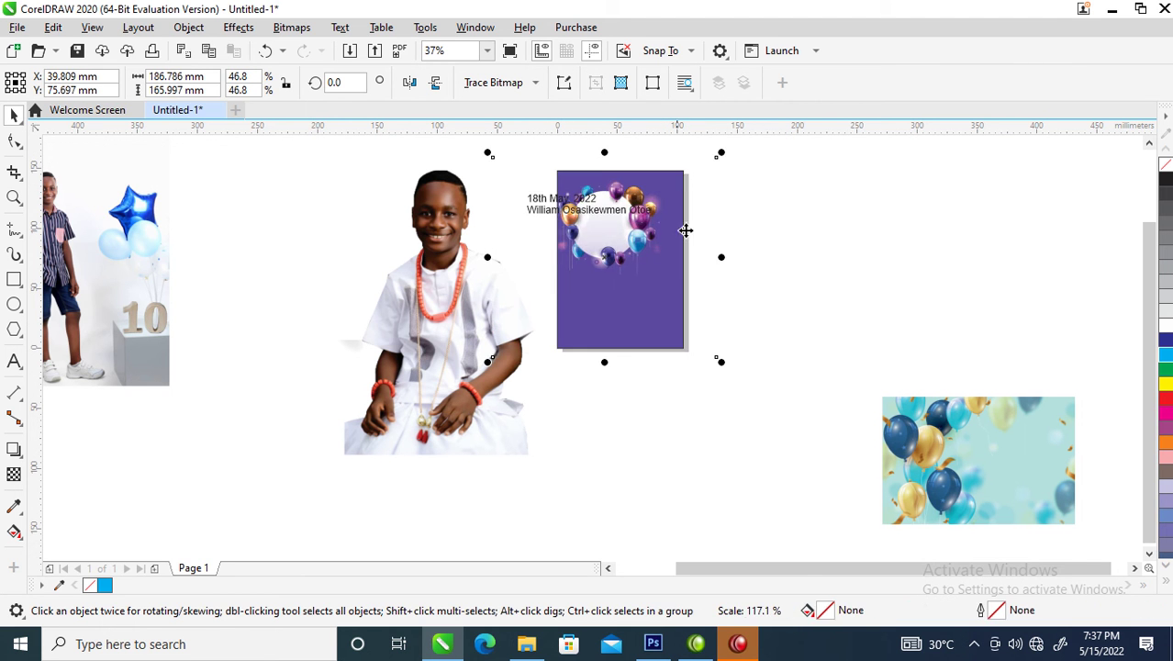
{"action": "left_click", "coordinate": [671, 284]}
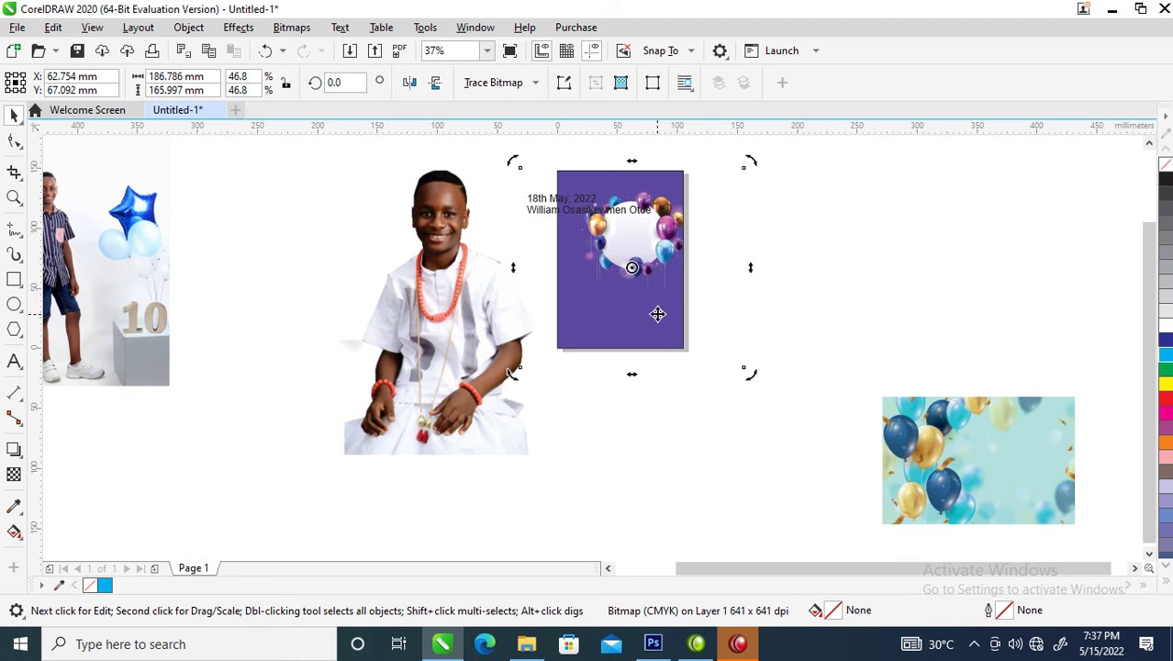
{"action": "key", "text": "z"}
{"action": "left_click_drag", "start_coordinate": [351, 144], "coordinate": [763, 368]}
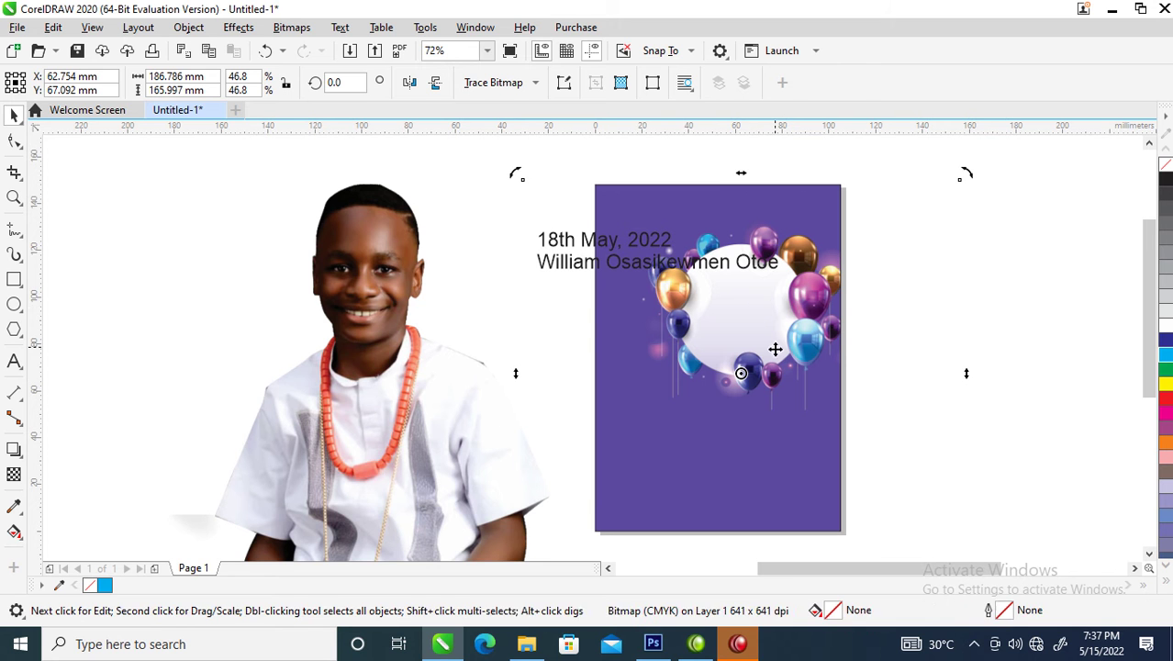
{"action": "key", "text": "F6"}
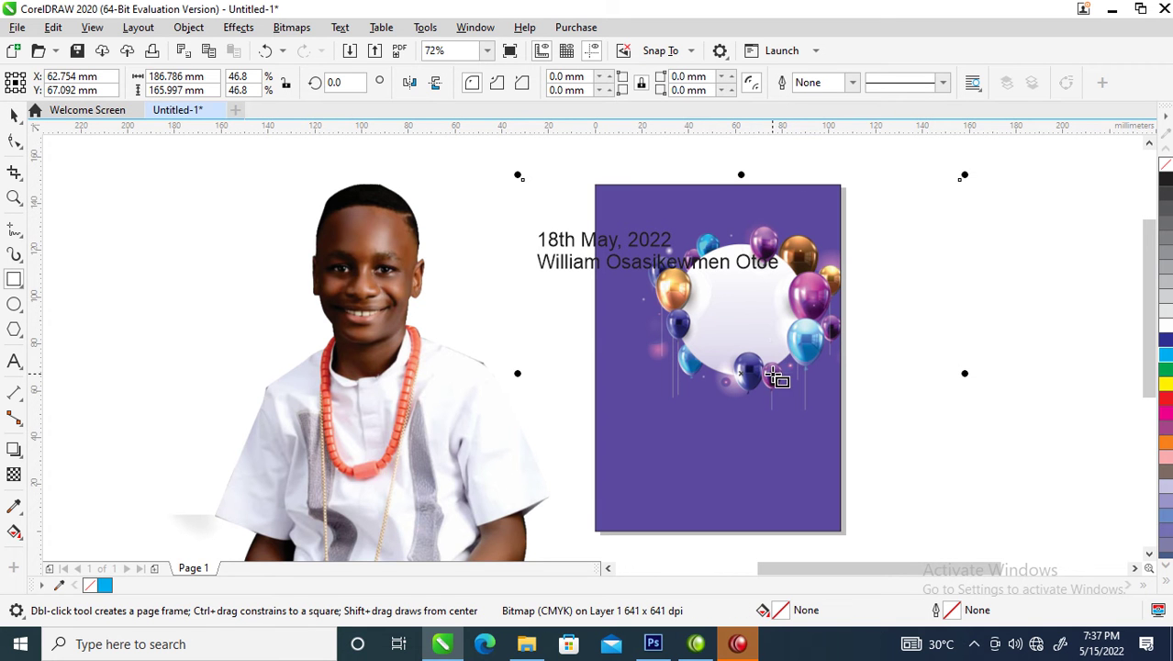
{"action": "key", "text": "space"}
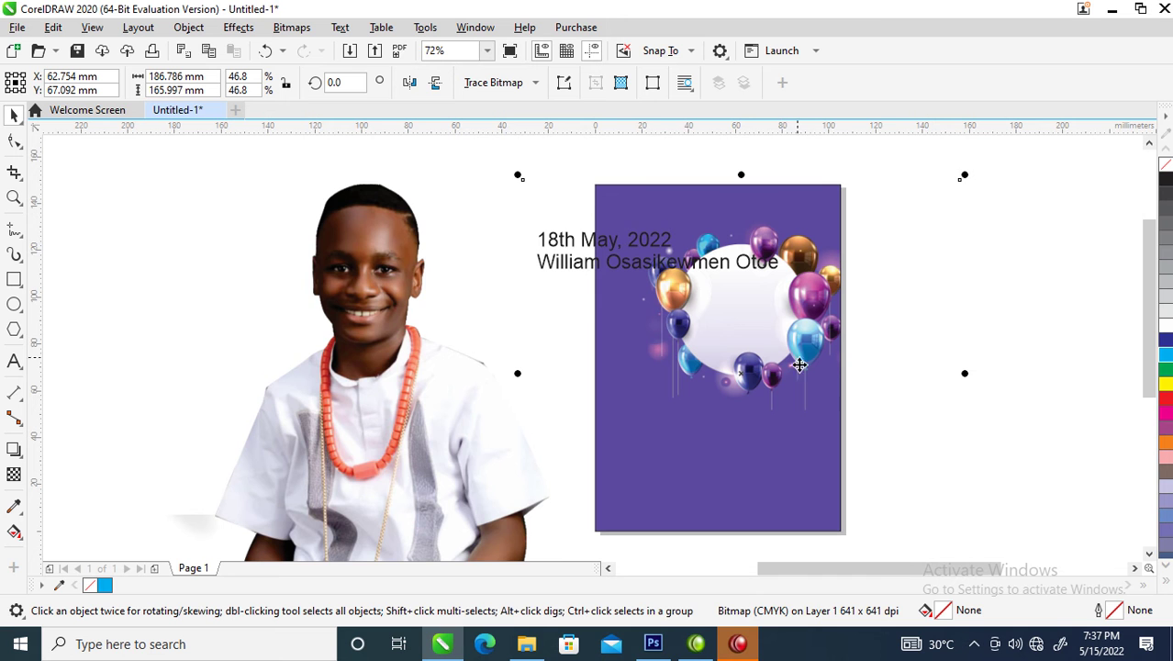
{"action": "key", "text": "F3"}
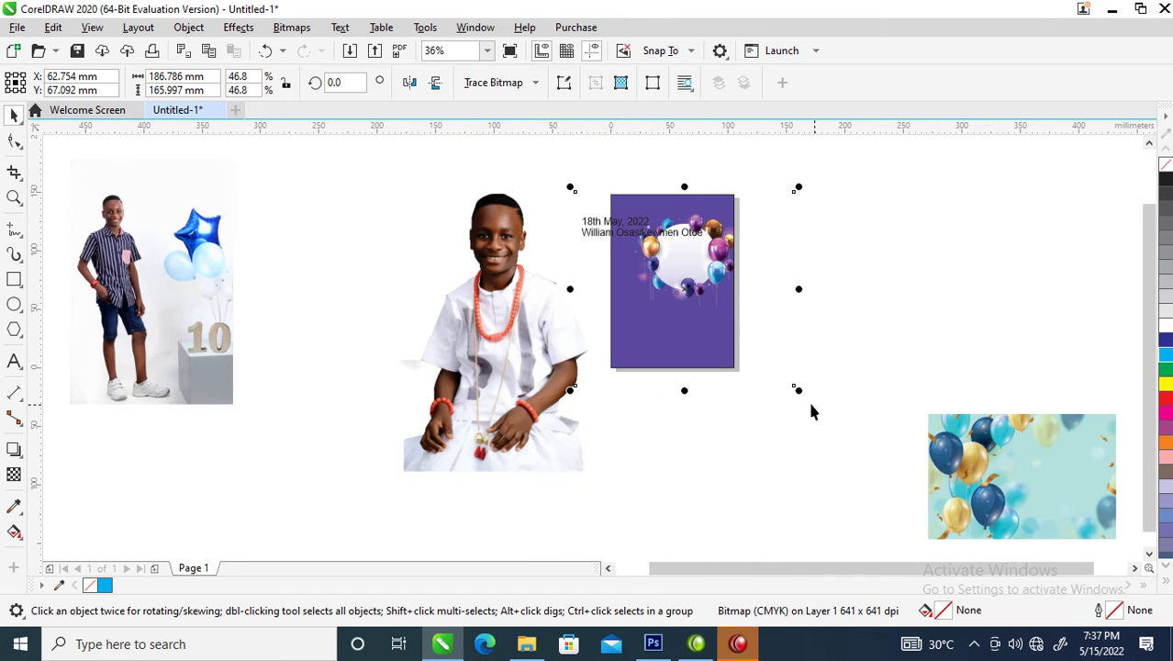
Enlarge the clipped purple background further so it covers the whole page, with the balloon ring running off the page's right edge
{"action": "left_click_drag", "start_coordinate": [799, 389], "coordinate": [845, 431]}
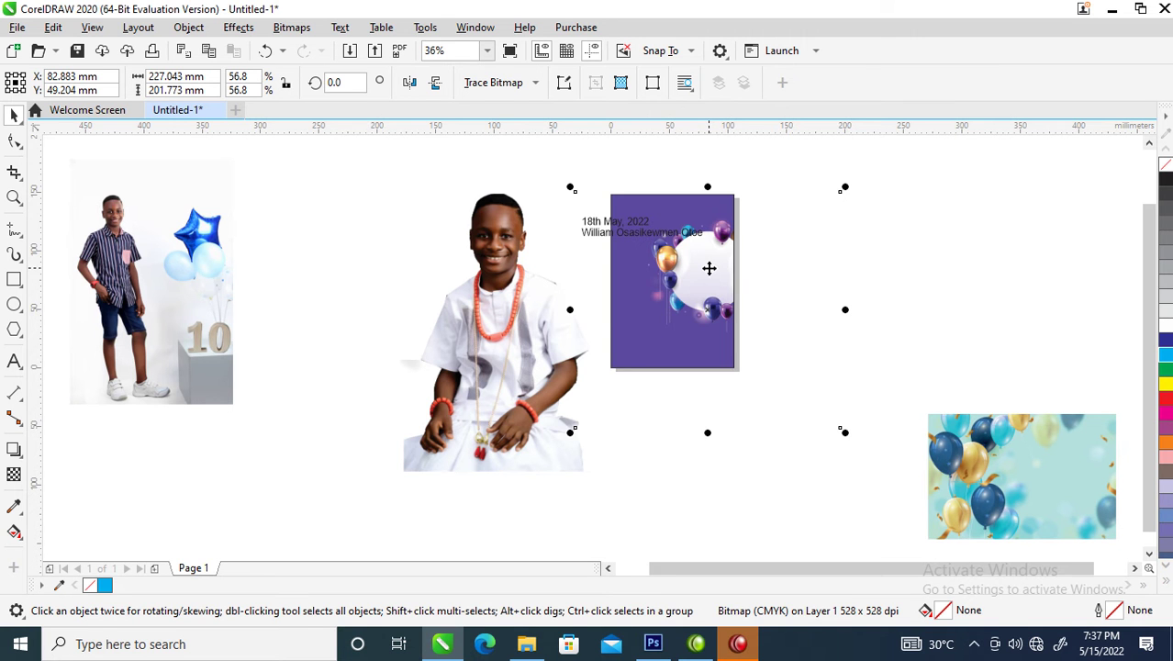
{"action": "left_click_drag", "start_coordinate": [709, 267], "coordinate": [709, 277]}
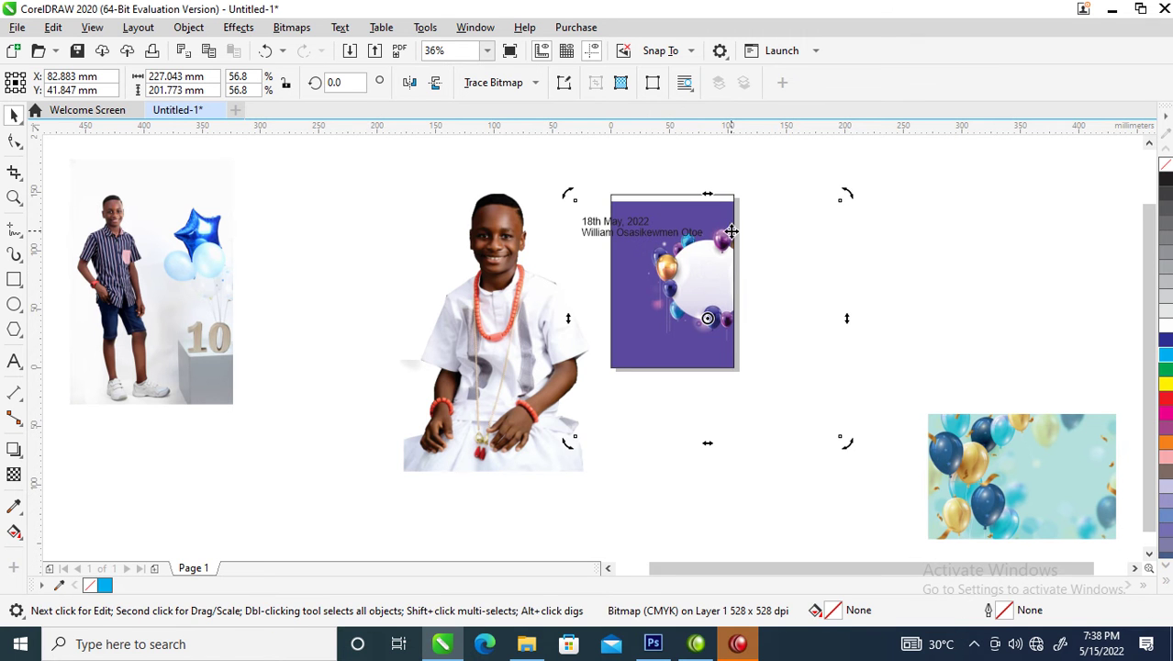
{"action": "left_click", "coordinate": [742, 239]}
{"action": "left_click_drag", "start_coordinate": [843, 199], "coordinate": [863, 191]}
{"action": "left_click", "coordinate": [885, 186]}
PowerClip the boy's cut-out inside the page rectangle and select him within the frame
{"action": "left_click_drag", "start_coordinate": [478, 346], "coordinate": [705, 296]}
{"action": "left_click", "coordinate": [776, 353]}
{"action": "left_click", "coordinate": [720, 275], "text": "ctrl"}
Scale the clipped boy to about 98 × 147 mm on the page's left side and mirror him horizontally
{"action": "left_click_drag", "start_coordinate": [812, 155], "coordinate": [783, 254]}
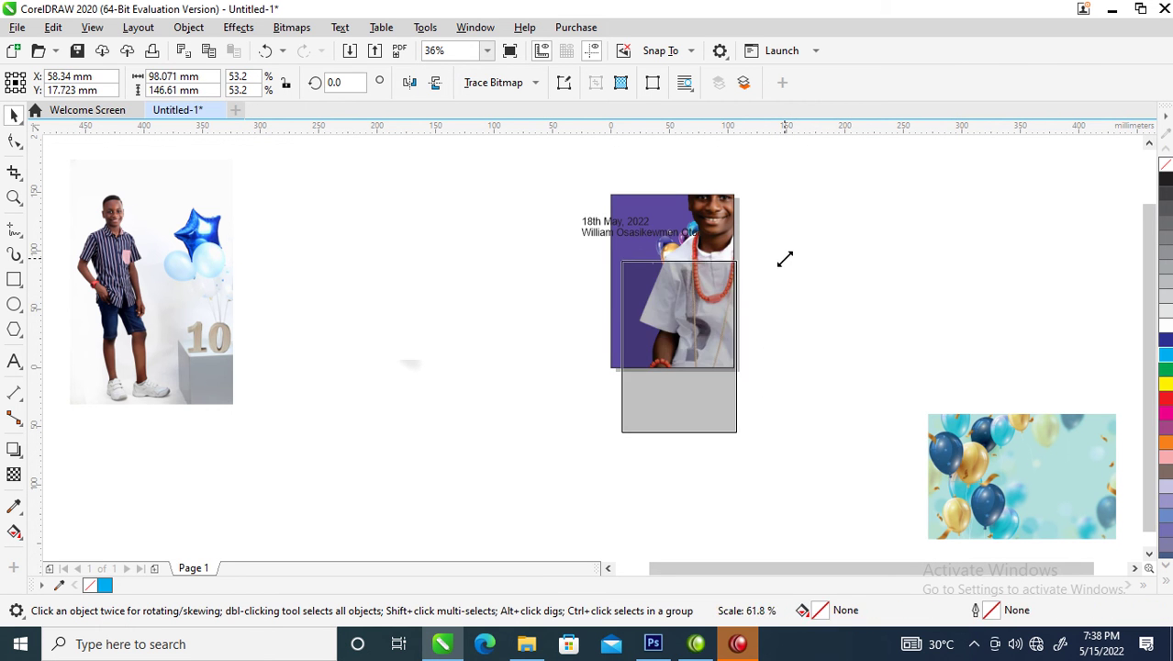
{"action": "left_click_drag", "start_coordinate": [699, 328], "coordinate": [673, 294]}
{"action": "left_click", "coordinate": [674, 294]}
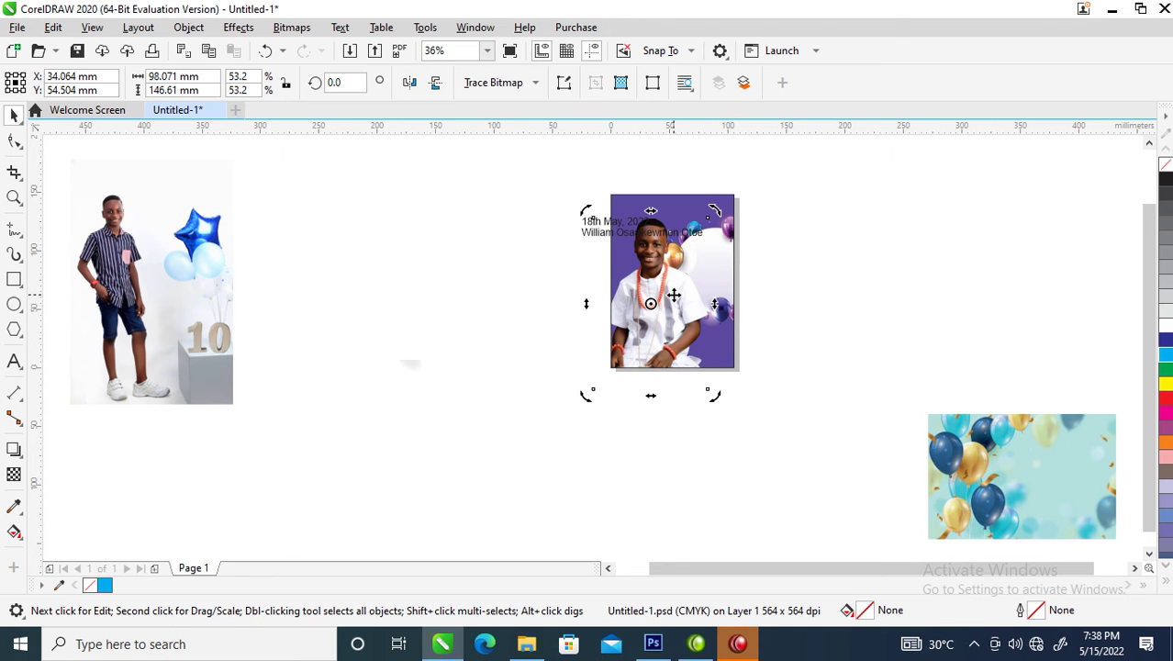
{"action": "left_click", "coordinate": [410, 82]}
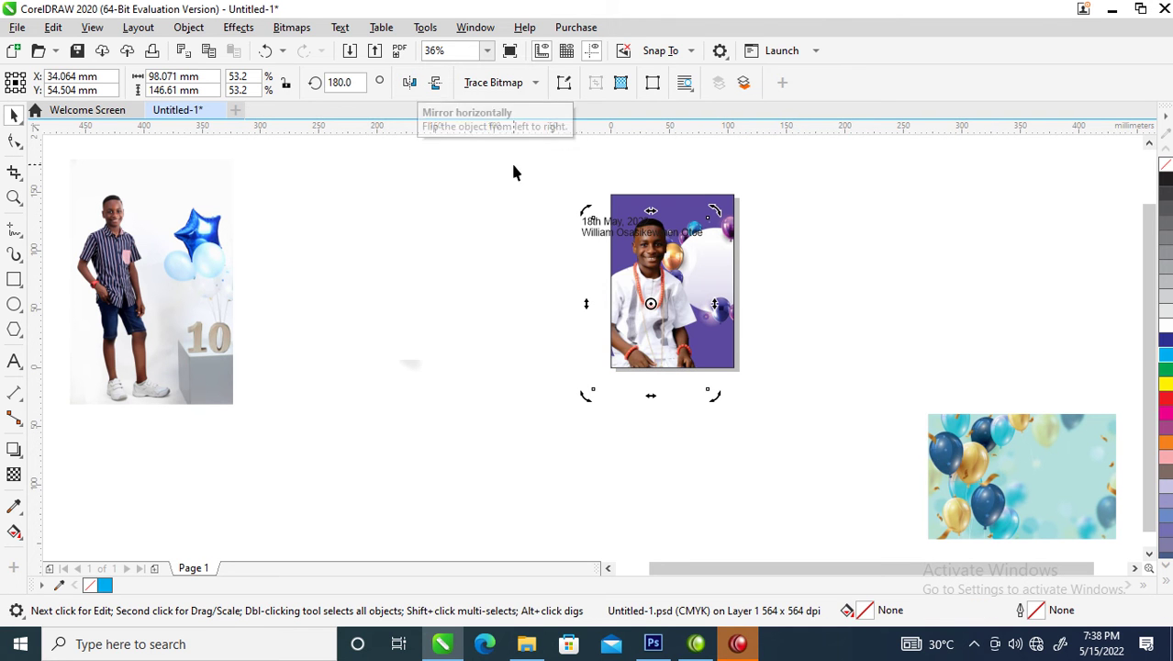
{"action": "left_click", "coordinate": [461, 329]}
Duplicate the page rectangle with its clipped contents as a mirrored copy directly adjoining the page's left edge
{"action": "key", "text": "z"}
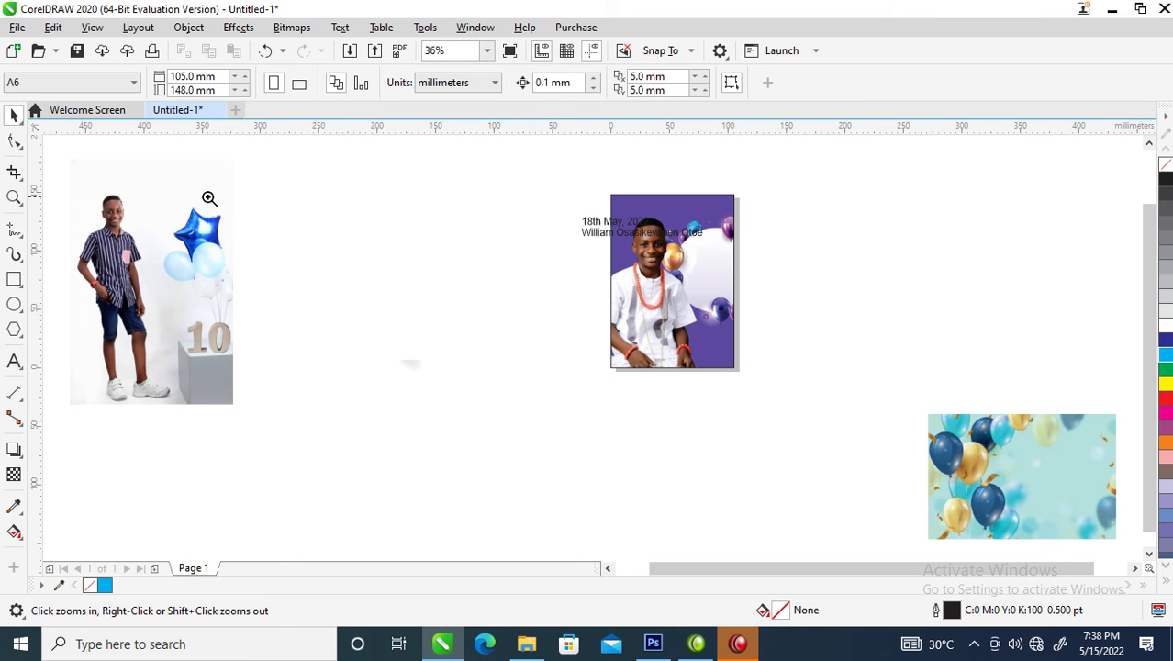
{"action": "mouse_move", "coordinate": [152, 161]}
{"action": "left_mouse_down"}
{"action": "mouse_move", "coordinate": [216, 197]}
{"action": "mouse_move", "coordinate": [883, 428]}
{"action": "left_mouse_up"}
{"action": "double_click", "coordinate": [861, 369]}
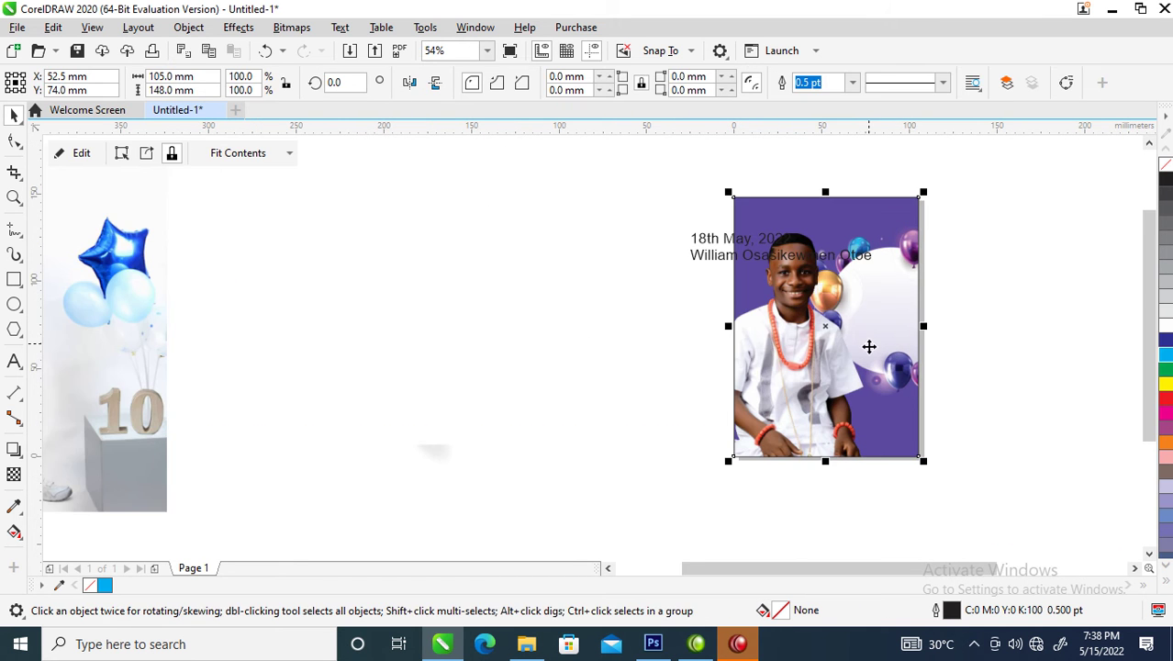
{"action": "left_click", "coordinate": [951, 178]}
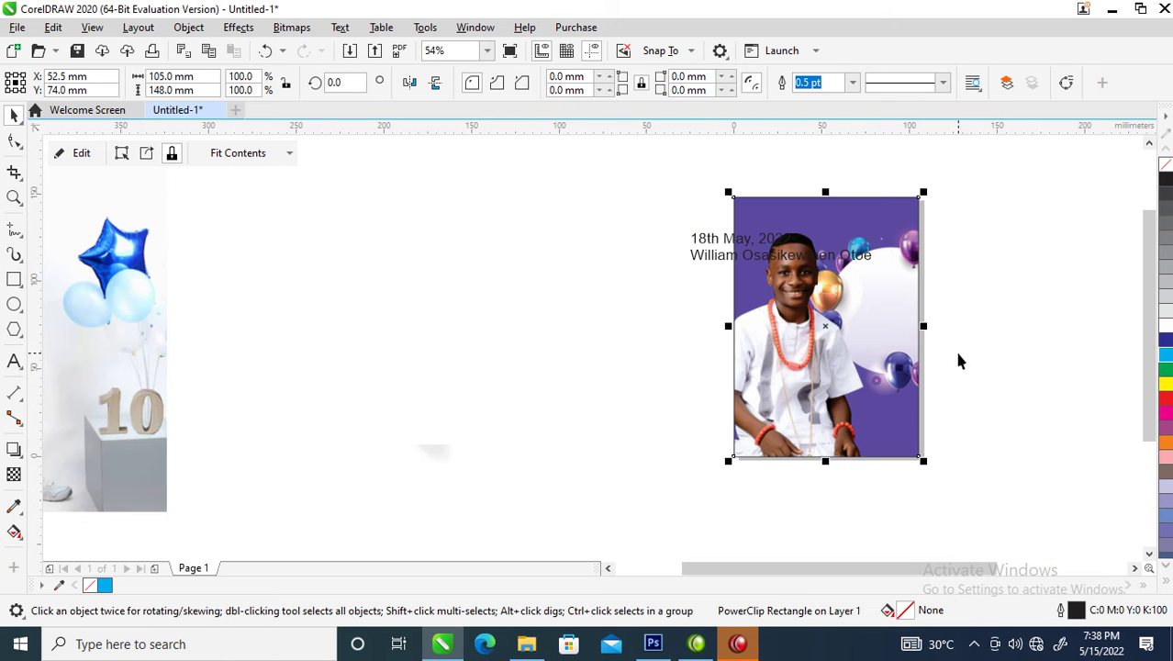
{"action": "left_click_drag", "start_coordinate": [925, 326], "coordinate": [694, 333]}
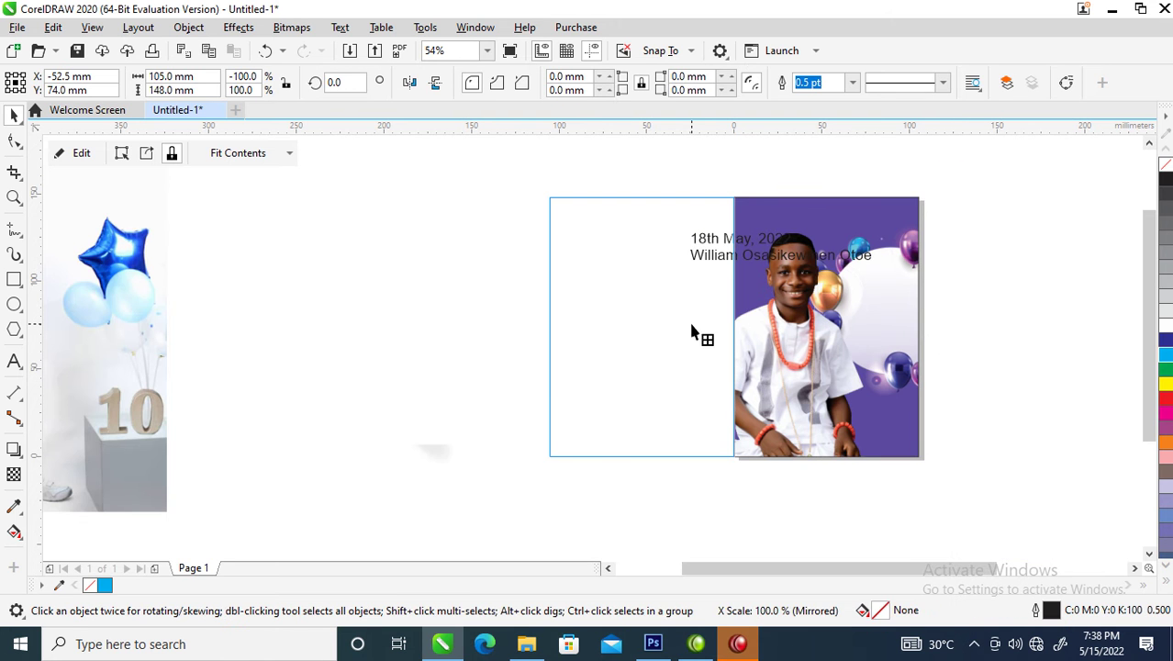
{"action": "double_click", "coordinate": [694, 332]}
{"action": "right_click", "coordinate": [694, 332]}
{"action": "left_click", "coordinate": [512, 176]}
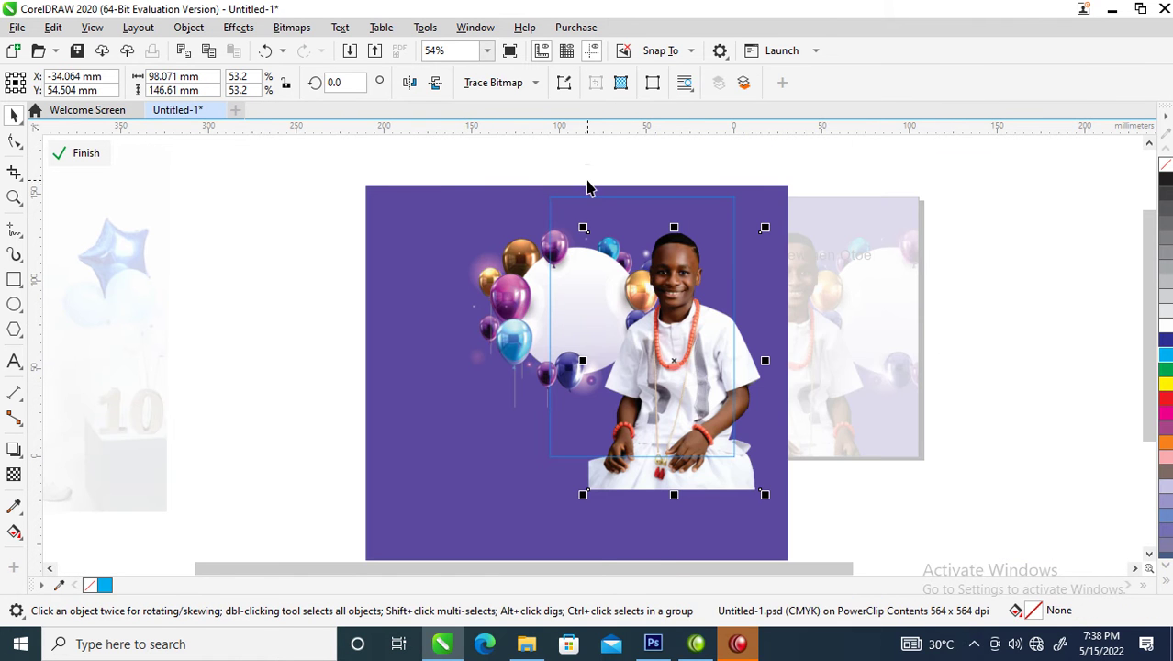
Delete the boy and the balloon background from the mirrored copy and remove its empty PowerClip frame
{"action": "left_click", "coordinate": [675, 344], "text": "ctrl"}
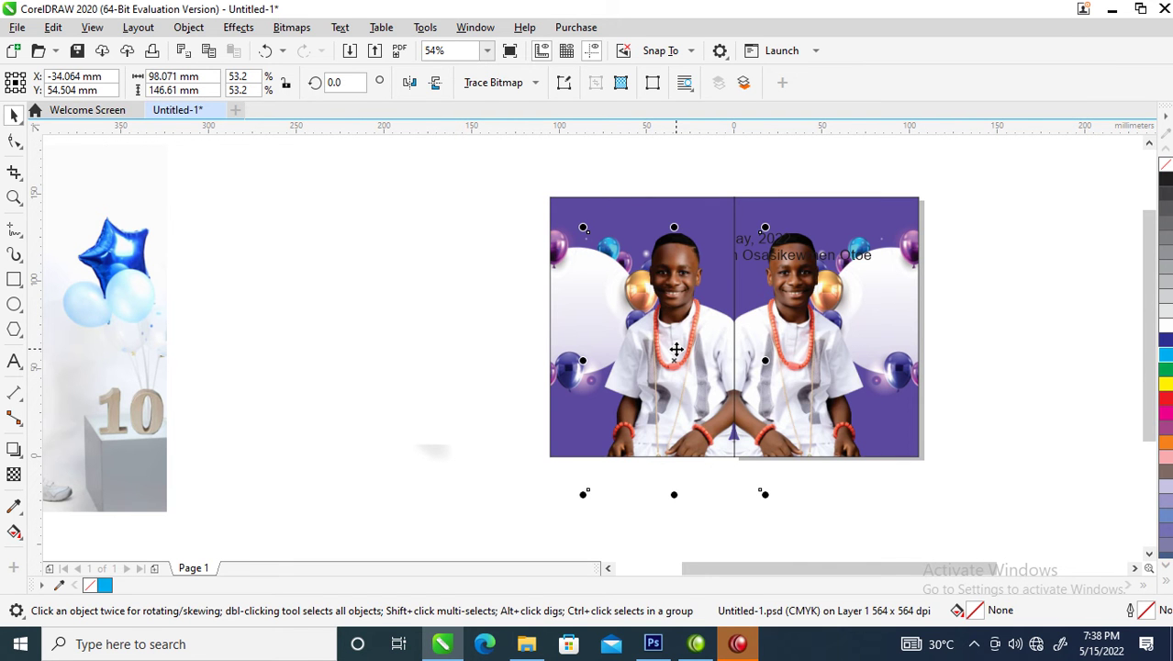
{"action": "key", "text": "Delete"}
{"action": "left_click", "coordinate": [648, 303]}
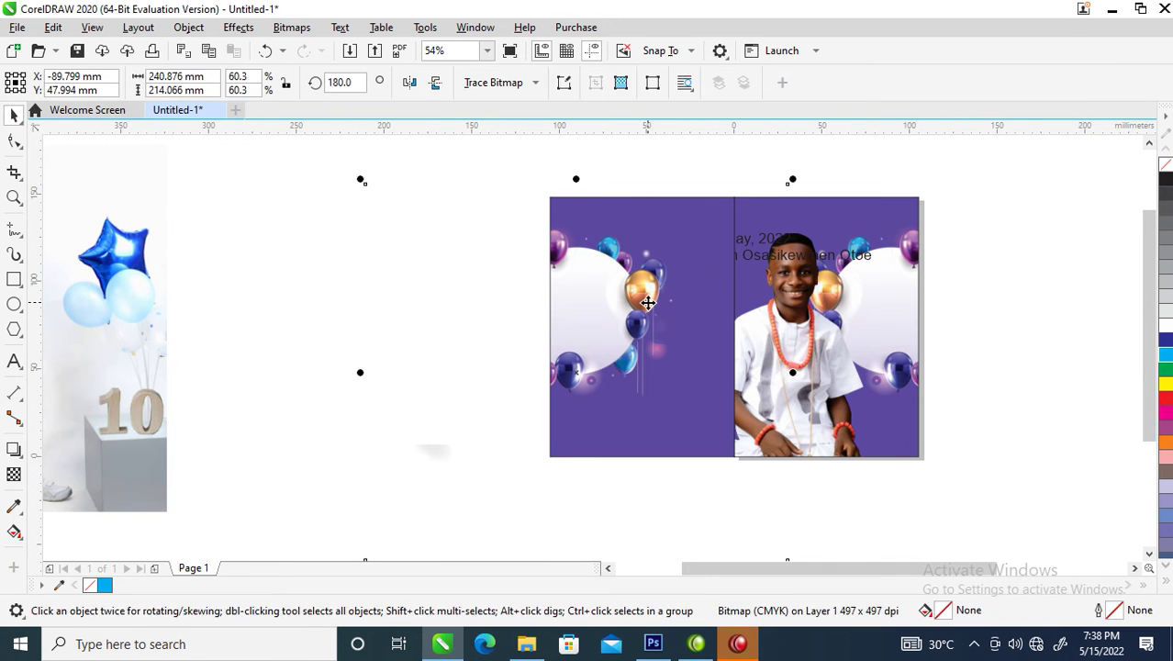
{"action": "key", "text": "Delete"}
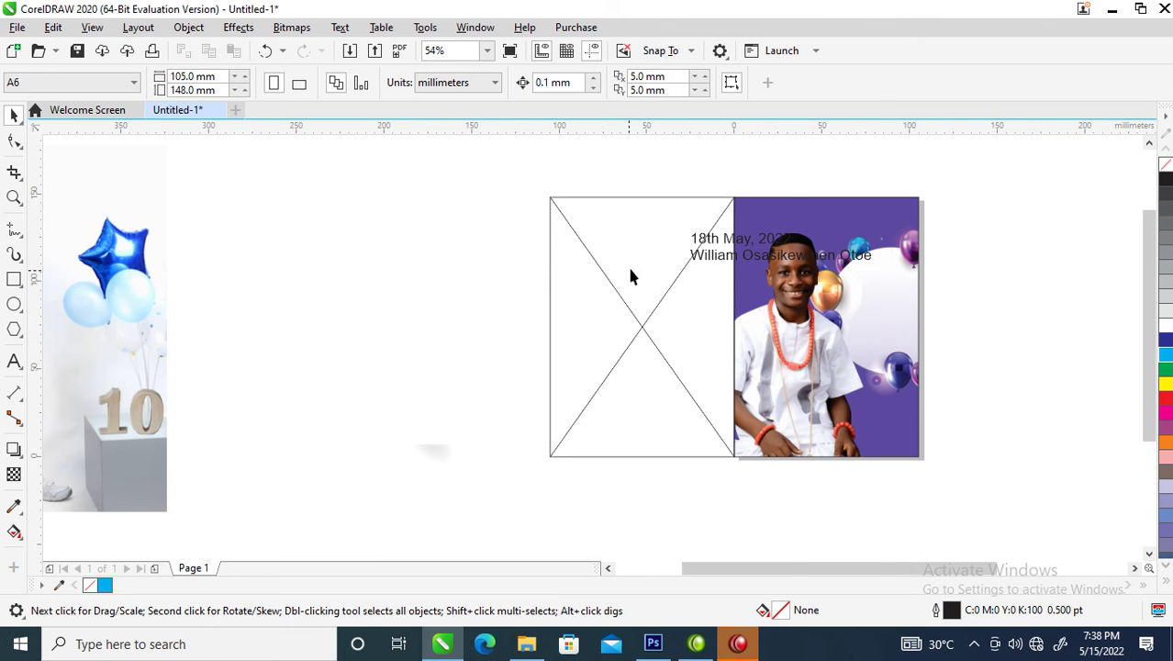
{"action": "right_click", "coordinate": [596, 288]}
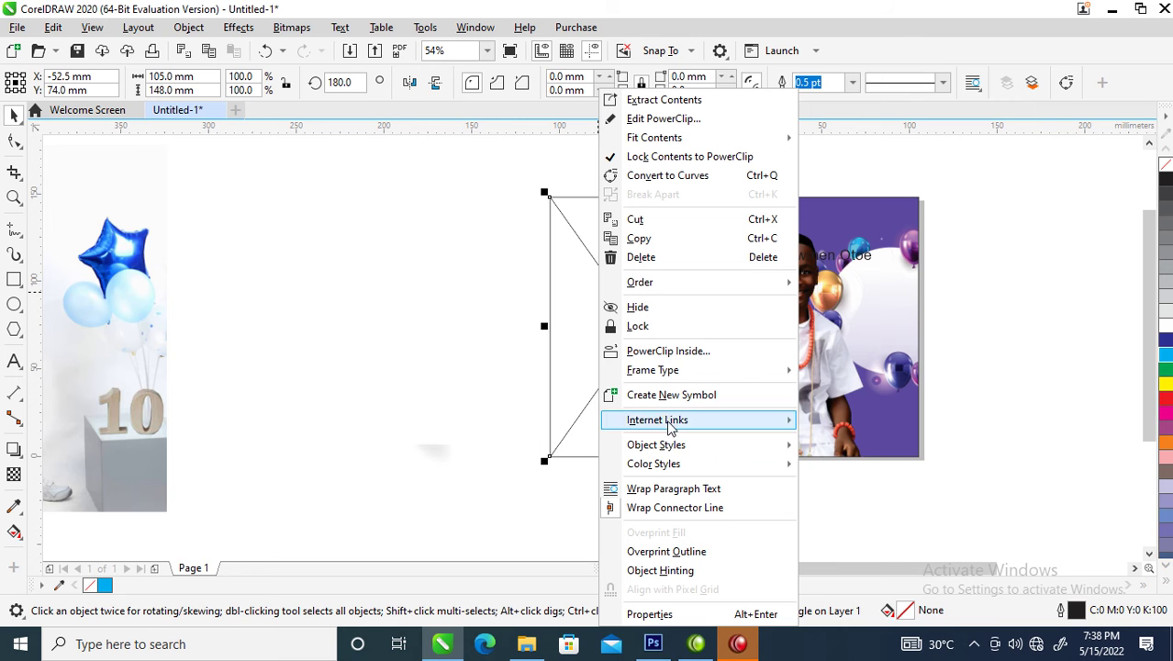
{"action": "mouse_move", "coordinate": [693, 372]}
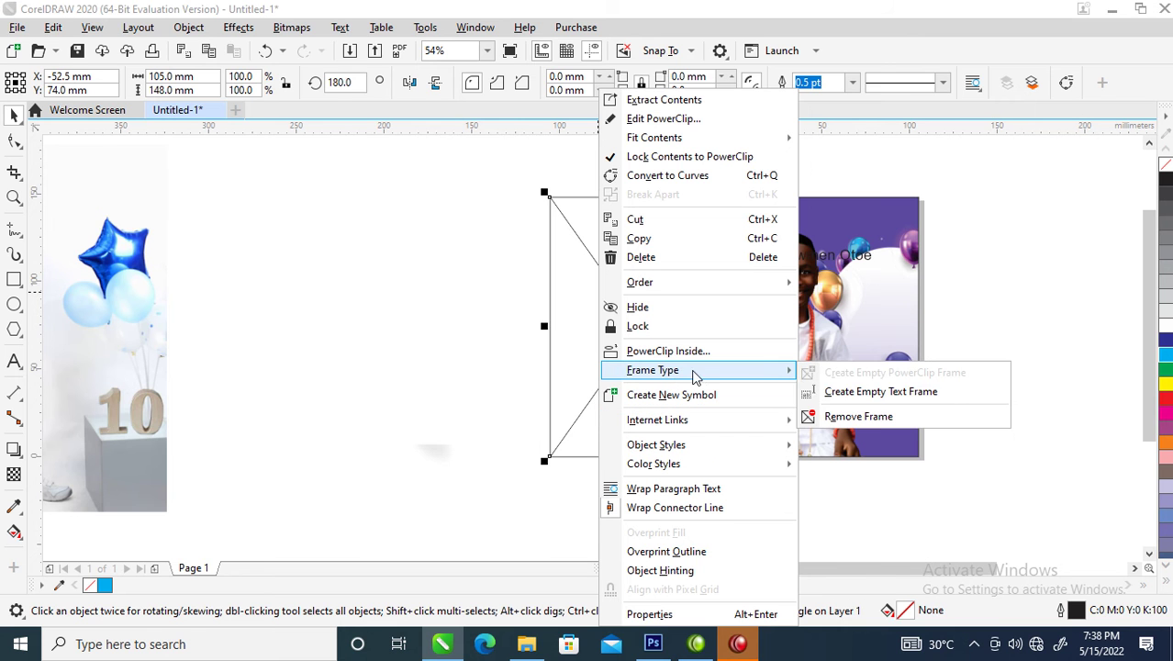
{"action": "left_click", "coordinate": [835, 417]}
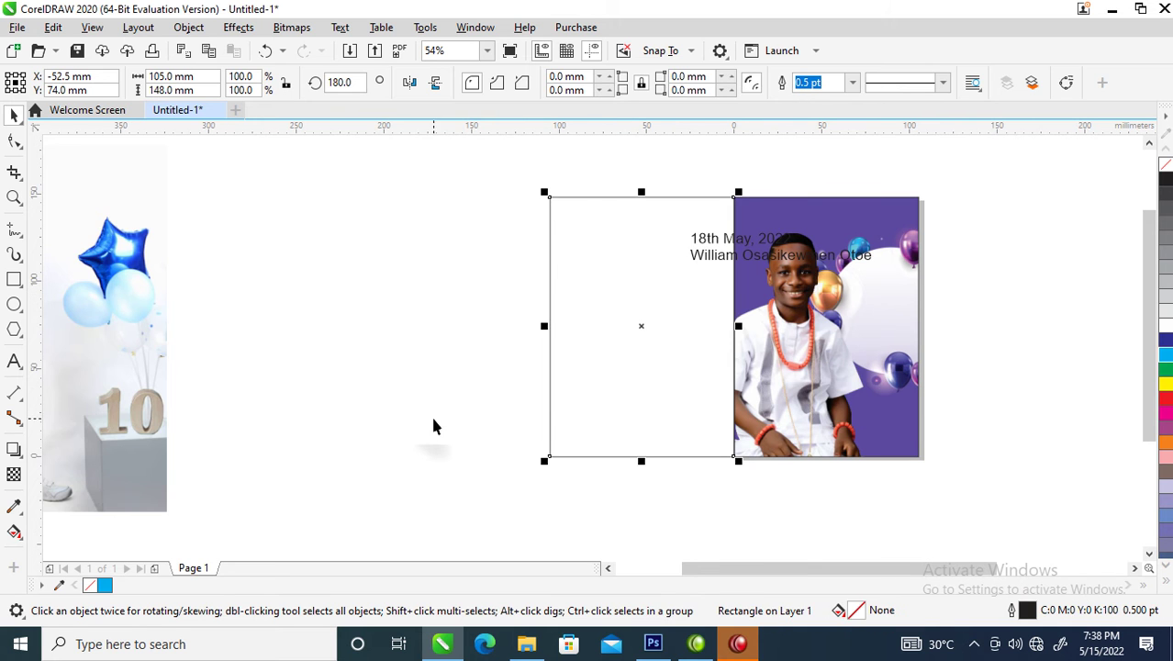
Create a centred duplicate of the empty rectangle scaled to about 79 × 111 mm and PowerClip the standing boy's photo inside it
{"action": "left_click_drag", "start_coordinate": [142, 324], "coordinate": [452, 310]}
{"action": "left_click", "coordinate": [734, 201]}
{"action": "left_click_drag", "start_coordinate": [738, 191], "coordinate": [726, 226]}
{"action": "left_click_drag", "start_coordinate": [428, 395], "coordinate": [663, 340]}
{"action": "left_click", "coordinate": [730, 395]}
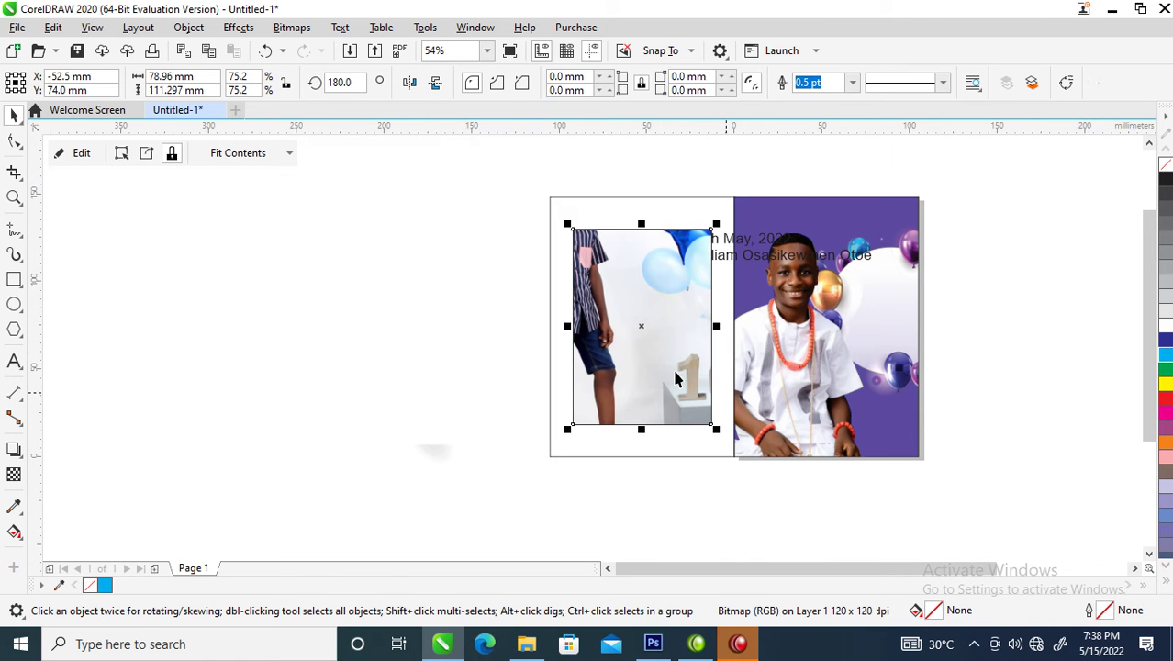
Scale down and reposition the clipped photo so the boy, the star balloon and the number 10 fill the small frame
{"action": "left_click", "coordinate": [644, 310], "text": "ctrl"}
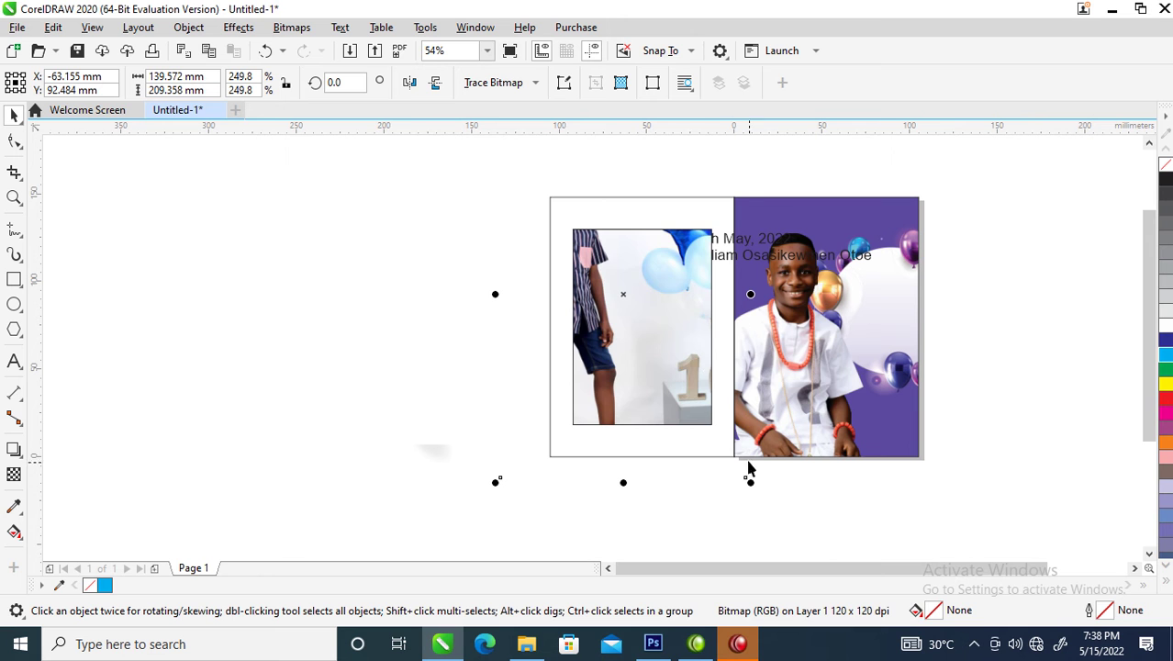
{"action": "left_click_drag", "start_coordinate": [751, 483], "coordinate": [696, 399]}
{"action": "left_click_drag", "start_coordinate": [621, 282], "coordinate": [638, 316]}
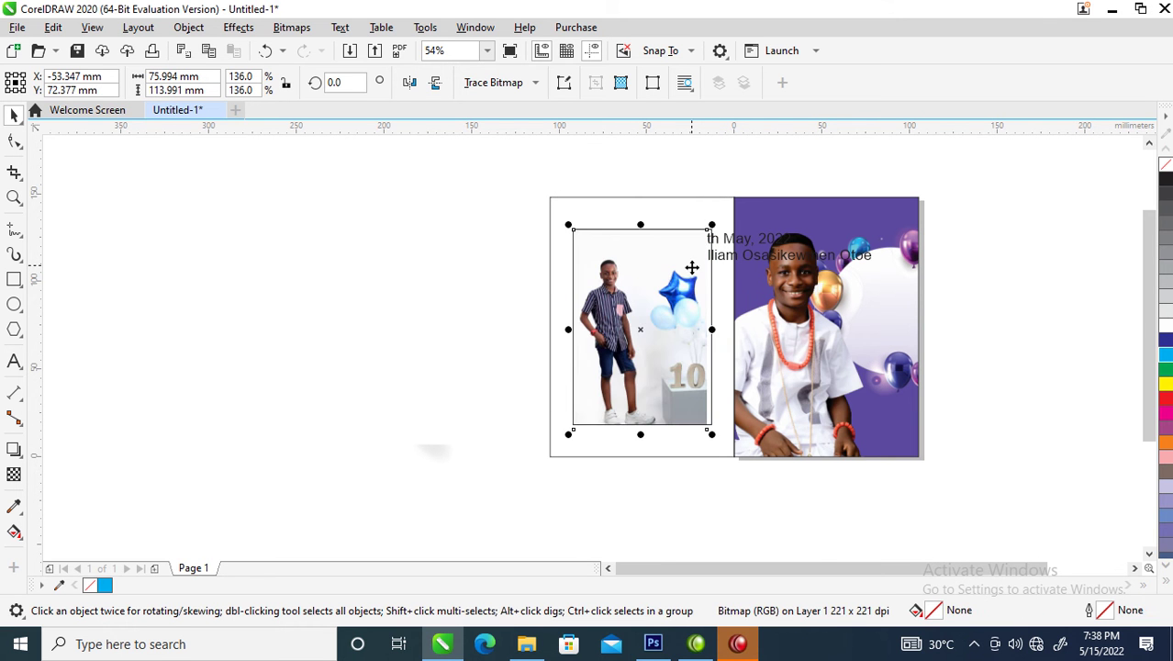
{"action": "left_click_drag", "start_coordinate": [713, 223], "coordinate": [726, 210]}
{"action": "left_click", "coordinate": [378, 316]}
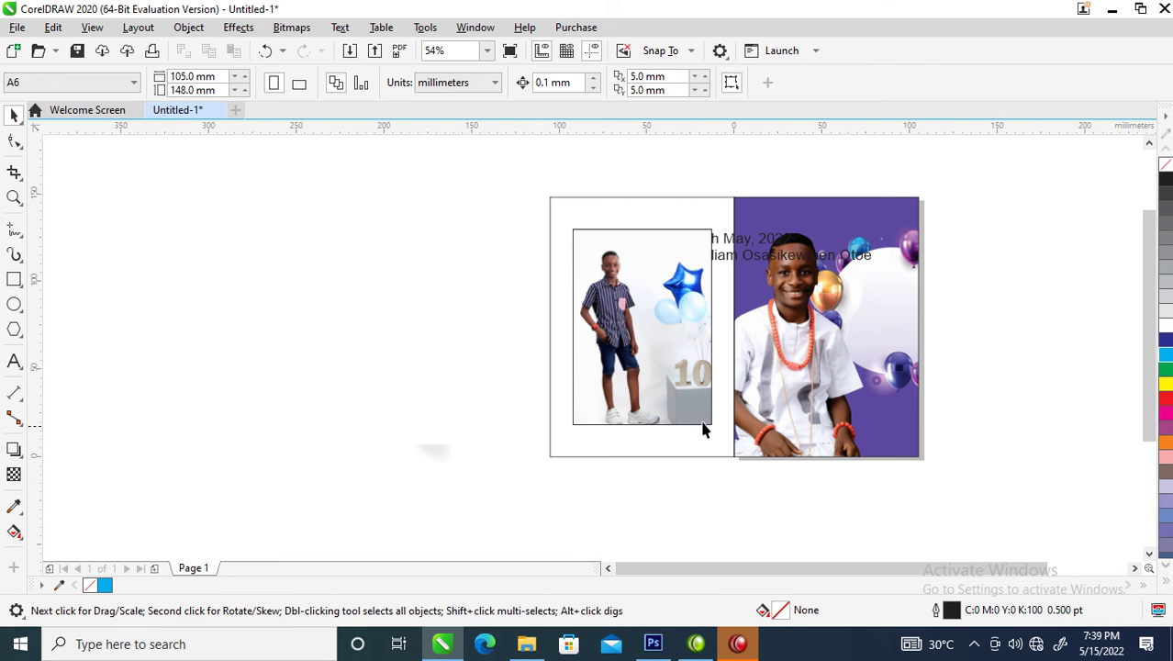
Fill the large rectangle behind the photo frame with the purple sampled from the balloon background
{"action": "left_click", "coordinate": [14, 506]}
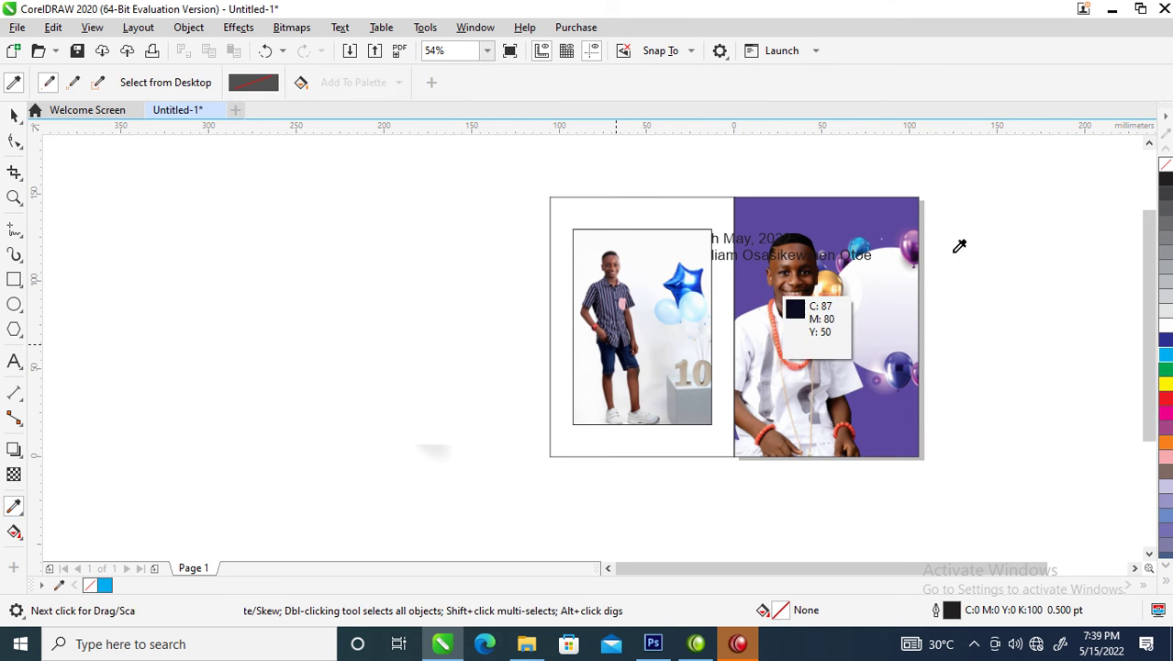
{"action": "left_click", "coordinate": [875, 203]}
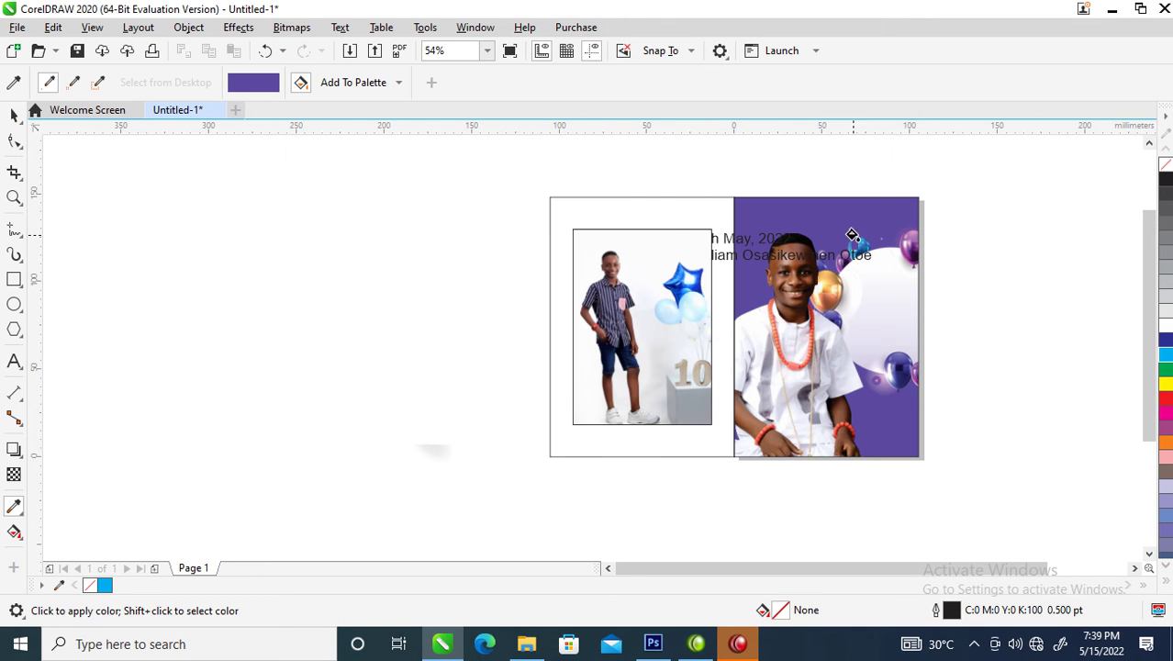
{"action": "left_click", "coordinate": [687, 233]}
{"action": "key", "text": "space"}
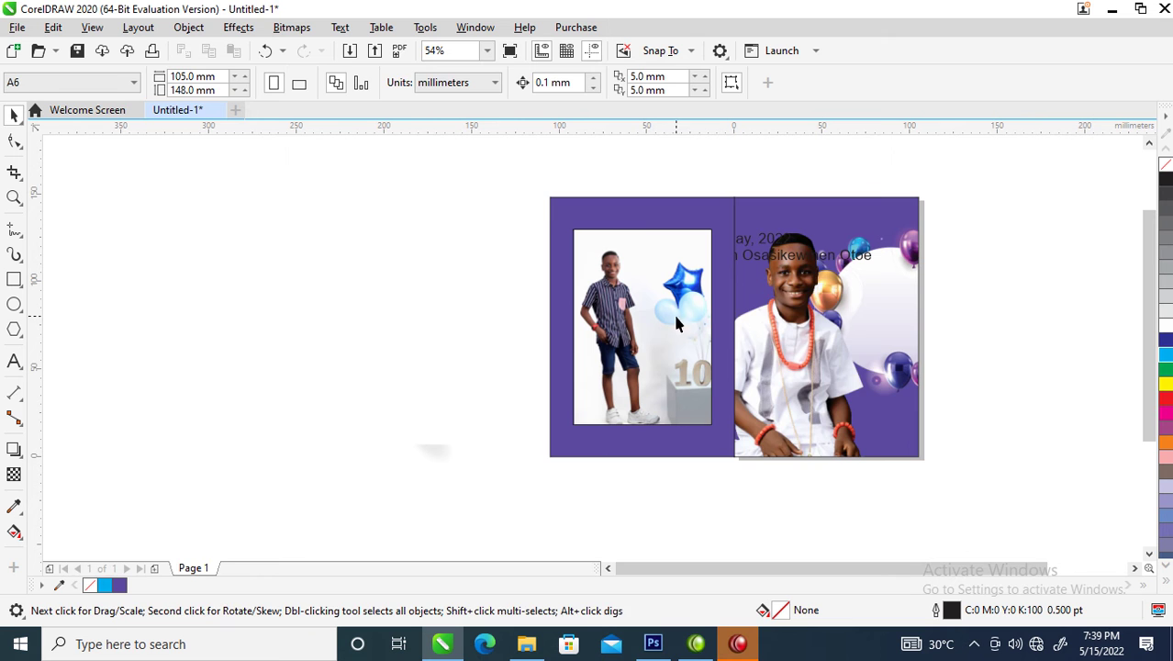
Give the standing boy's photo frame a white outline and set its width to 14 pt
{"action": "double_click", "coordinate": [693, 361]}
{"action": "left_click", "coordinate": [474, 268]}
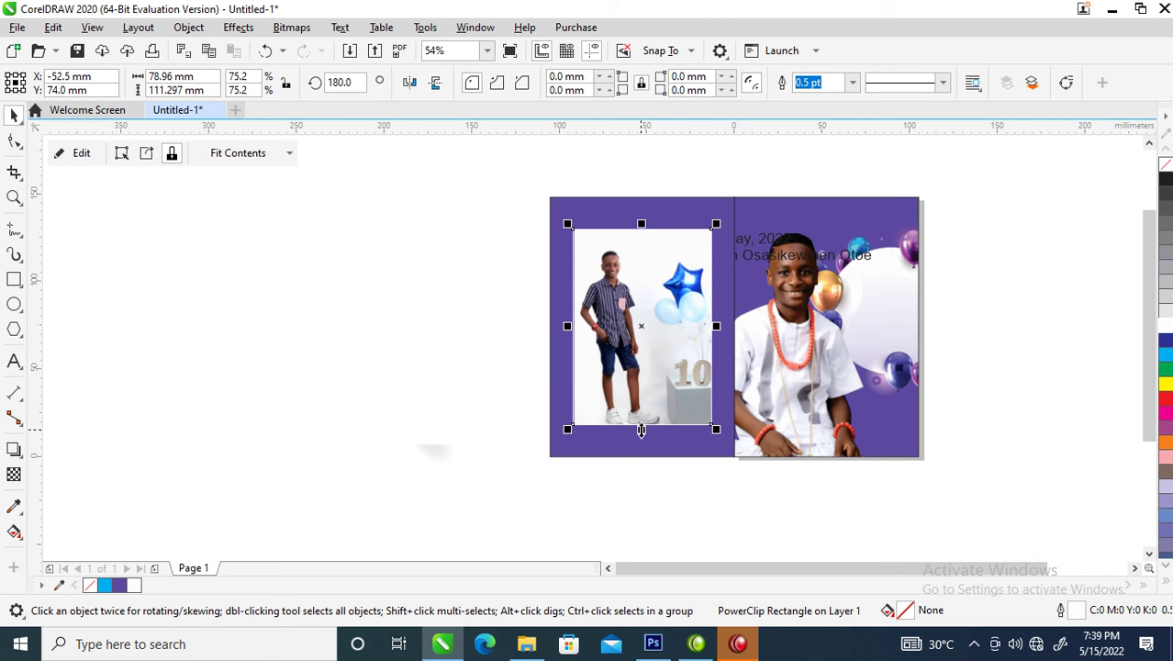
{"action": "key", "text": "F12"}
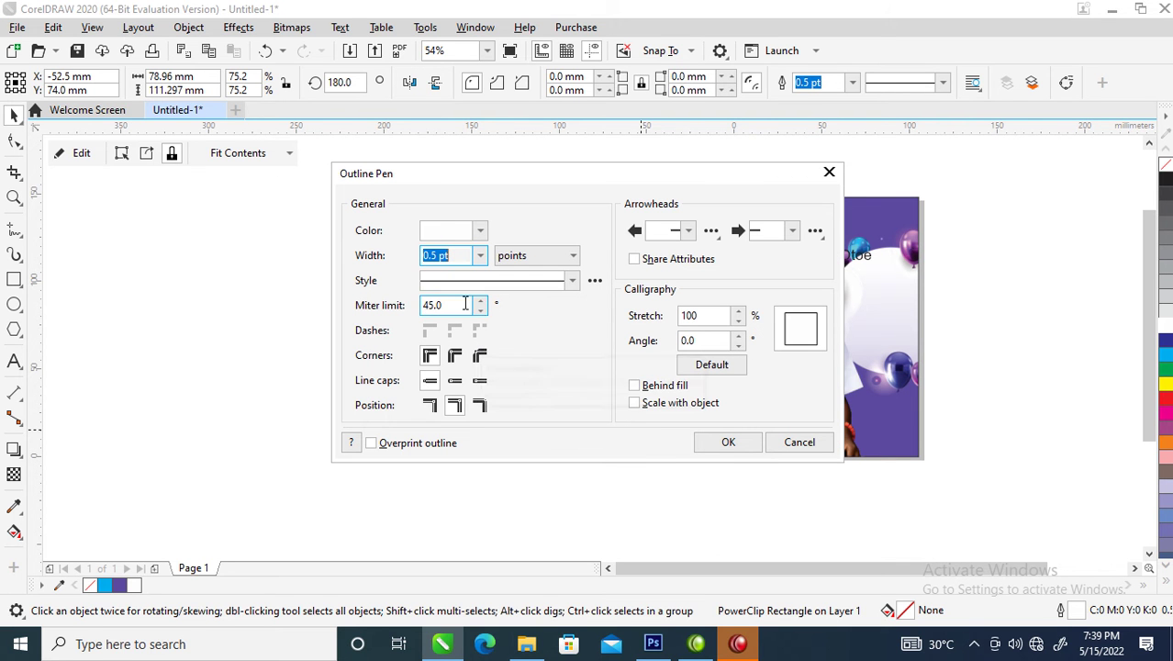
{"action": "type", "text": "14"}
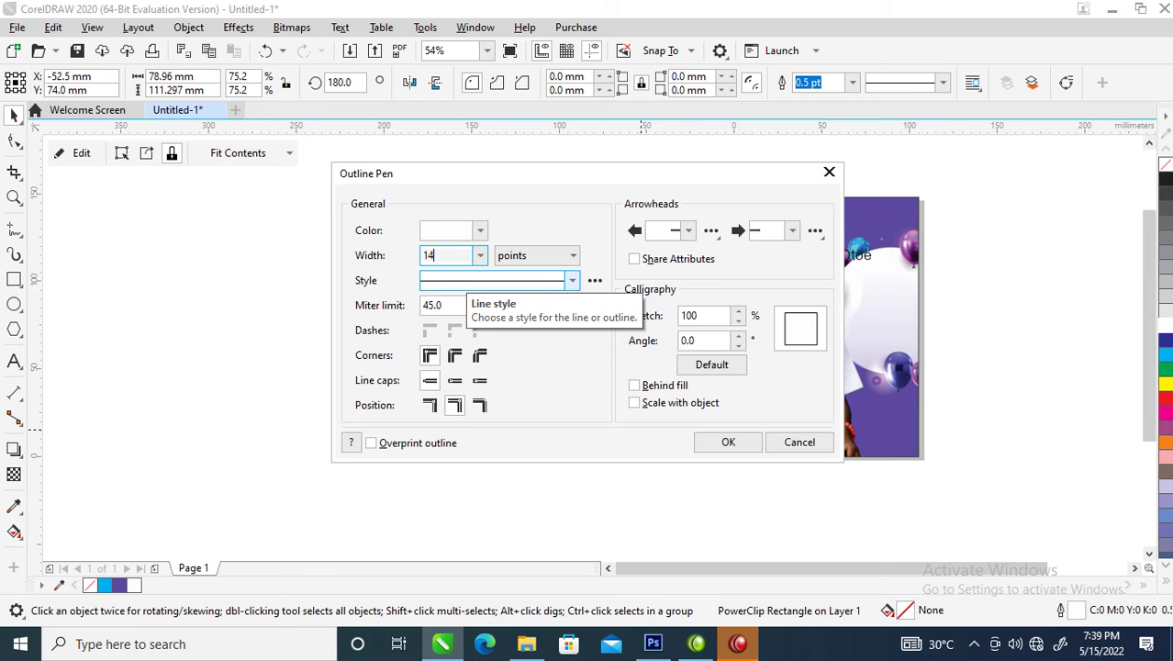
{"action": "key", "text": "Return"}
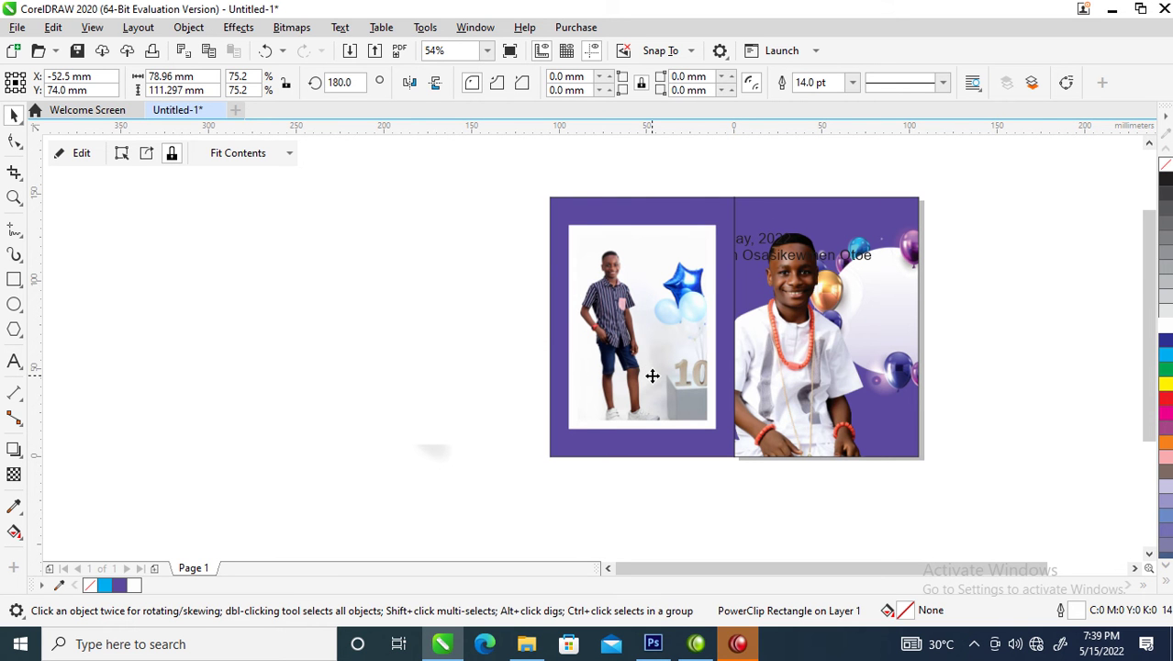
Set the photo frame's outline to sit behind the fill and scale with the object, and recolour it cyan
{"action": "key", "text": "F12"}
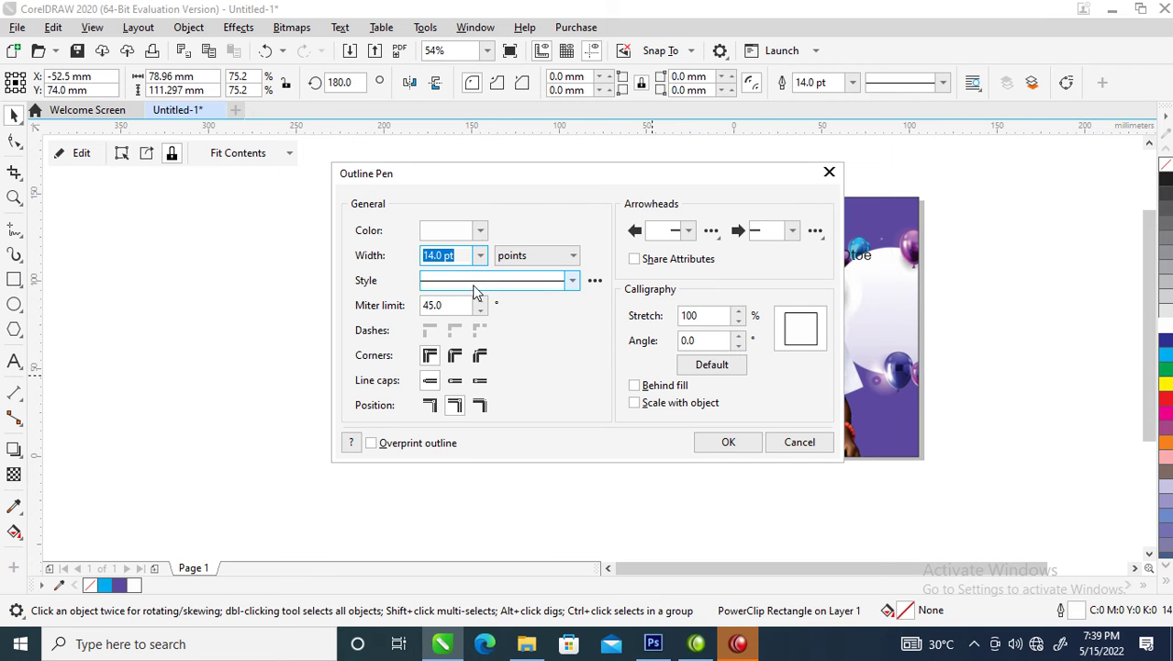
{"action": "left_click", "coordinate": [659, 388]}
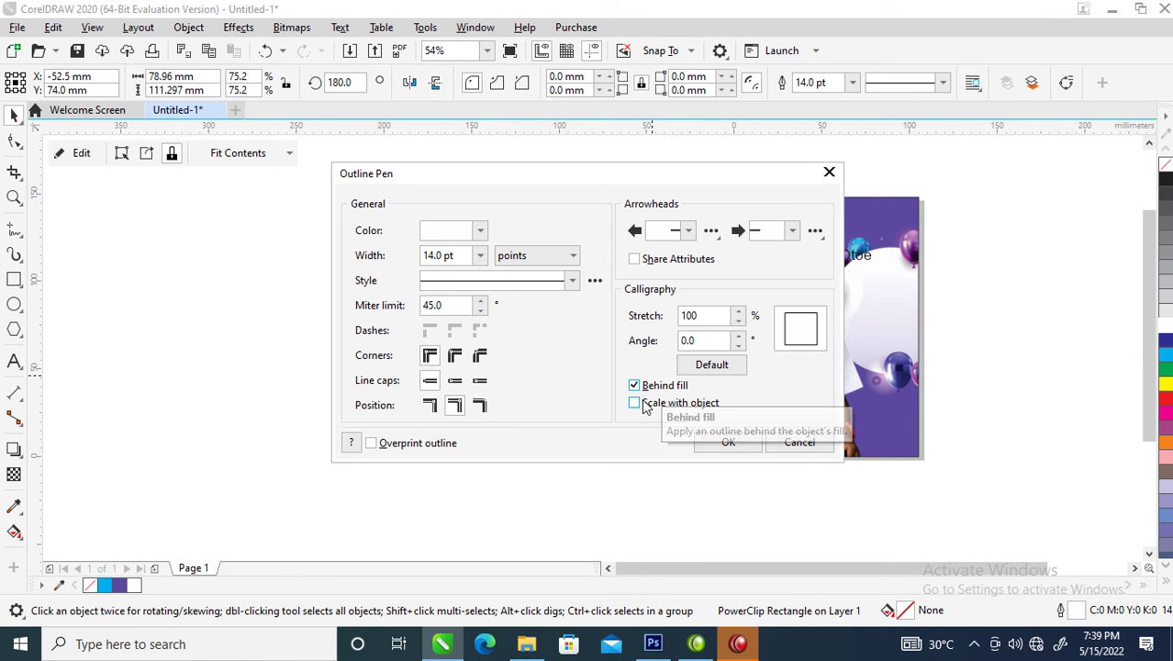
{"action": "left_click", "coordinate": [637, 406]}
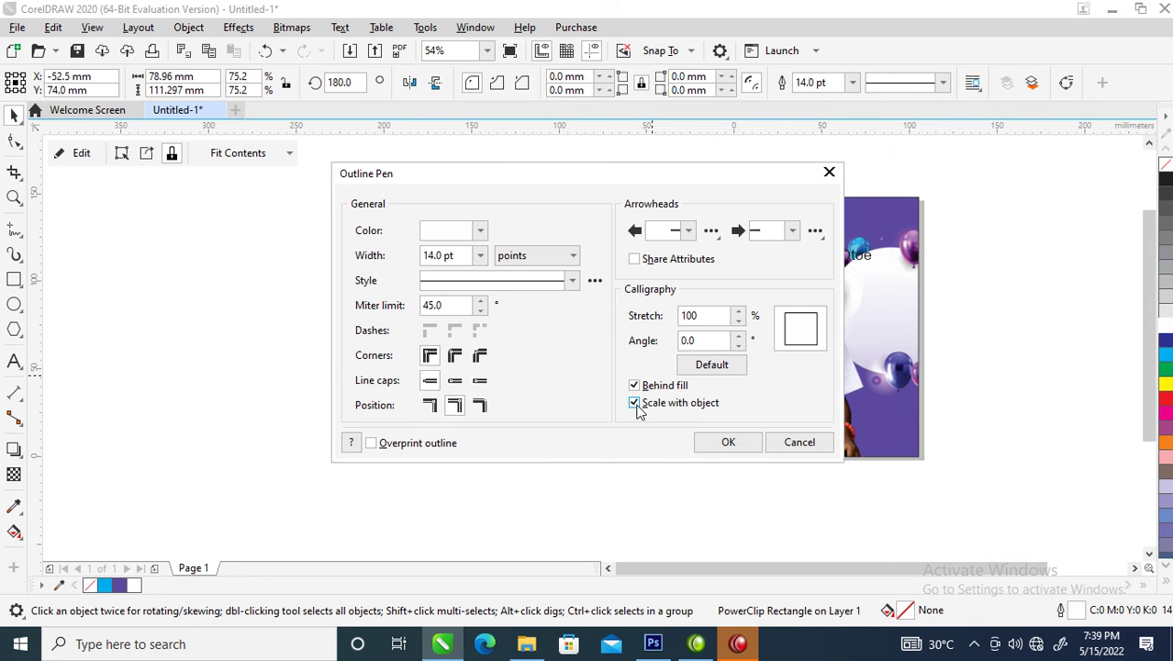
{"action": "left_click", "coordinate": [751, 442]}
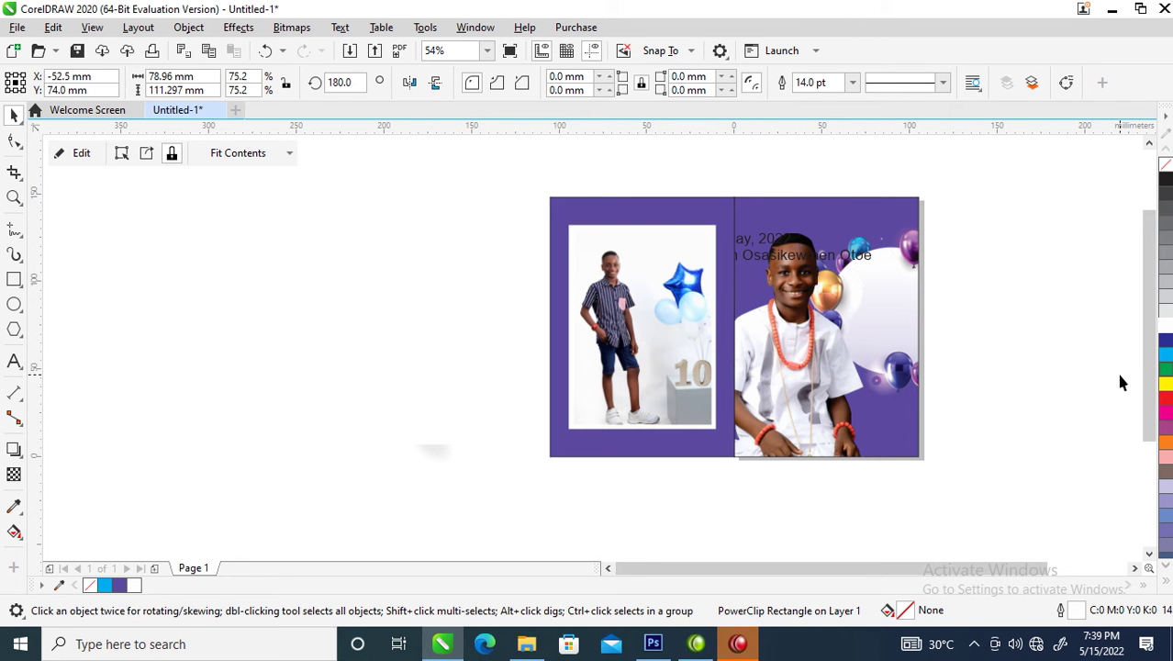
{"action": "right_click", "coordinate": [1167, 358]}
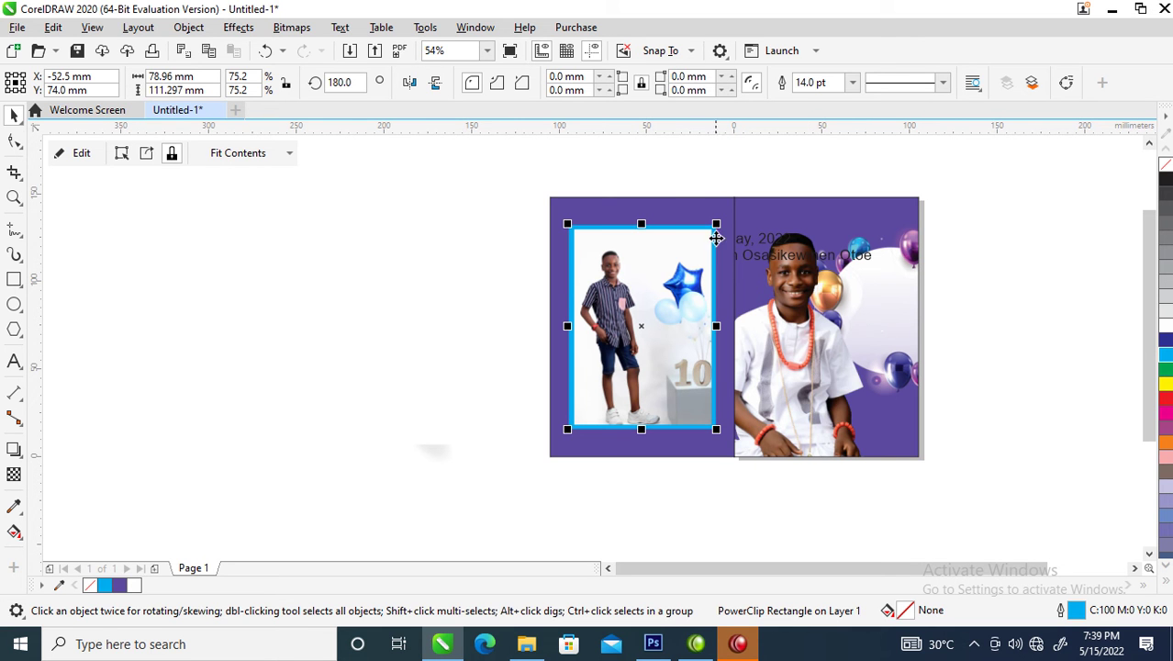
Scale the clipped boy in white down to about 77 × 115 mm and seat him in the page's lower-left corner
{"action": "key", "text": "F2"}
{"action": "left_click_drag", "start_coordinate": [647, 186], "coordinate": [823, 333]}
{"action": "left_click", "coordinate": [824, 338]}
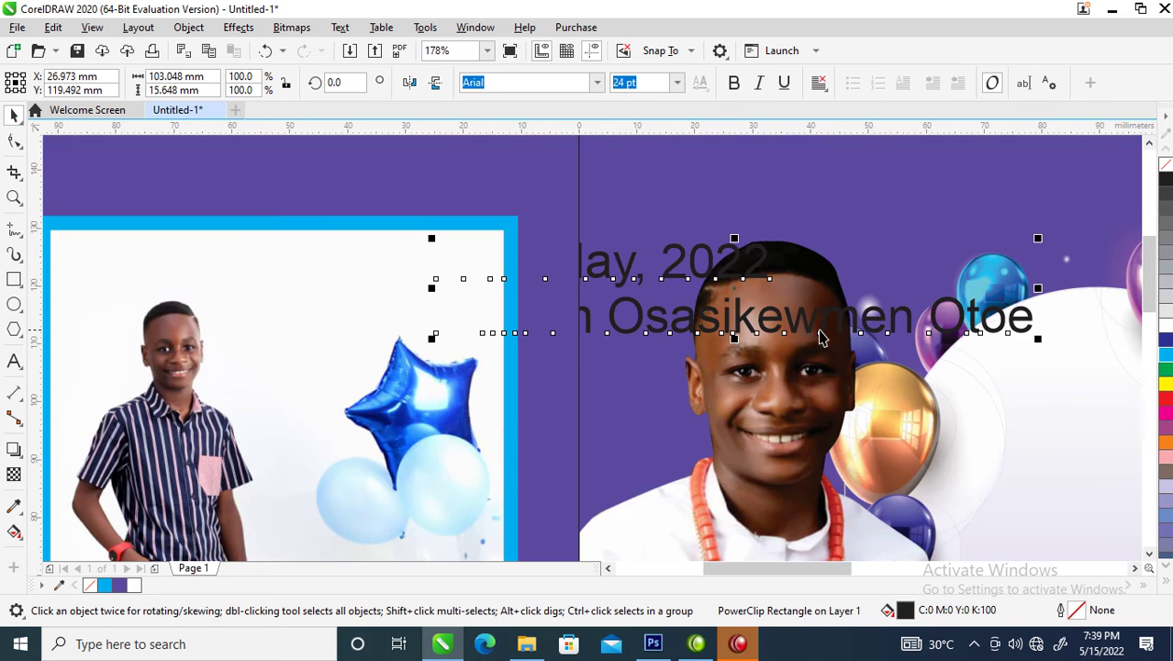
{"action": "scroll", "coordinate": [823, 338], "scroll_direction": "down", "scroll_amount": 3}
{"action": "key", "text": "F2"}
{"action": "mouse_move", "coordinate": [645, 262]}
{"action": "left_mouse_down"}
{"action": "mouse_move", "coordinate": [780, 368]}
{"action": "mouse_move", "coordinate": [961, 544]}
{"action": "left_mouse_up"}
{"action": "left_click", "coordinate": [640, 295]}
{"action": "left_click_drag", "start_coordinate": [704, 208], "coordinate": [702, 283]}
{"action": "left_click_drag", "start_coordinate": [569, 418], "coordinate": [597, 431]}
{"action": "left_click", "coordinate": [590, 436]}
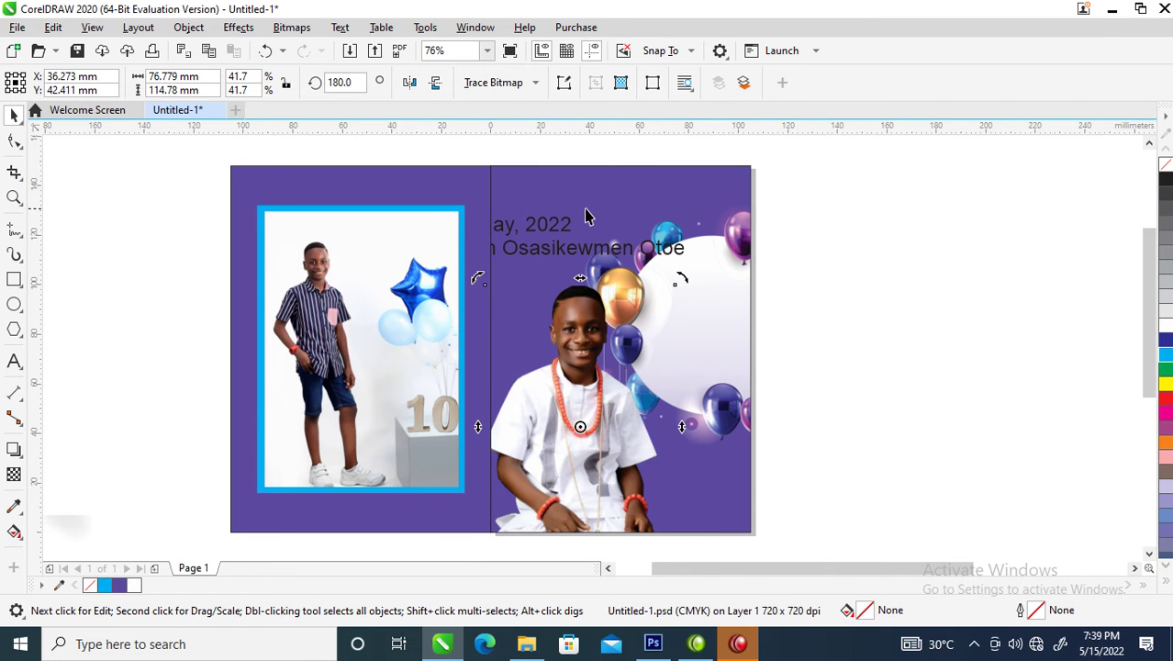
Move the text off the page, break it apart into separate lines and place only the name line near the page's top
{"action": "left_click_drag", "start_coordinate": [570, 230], "coordinate": [949, 227]}
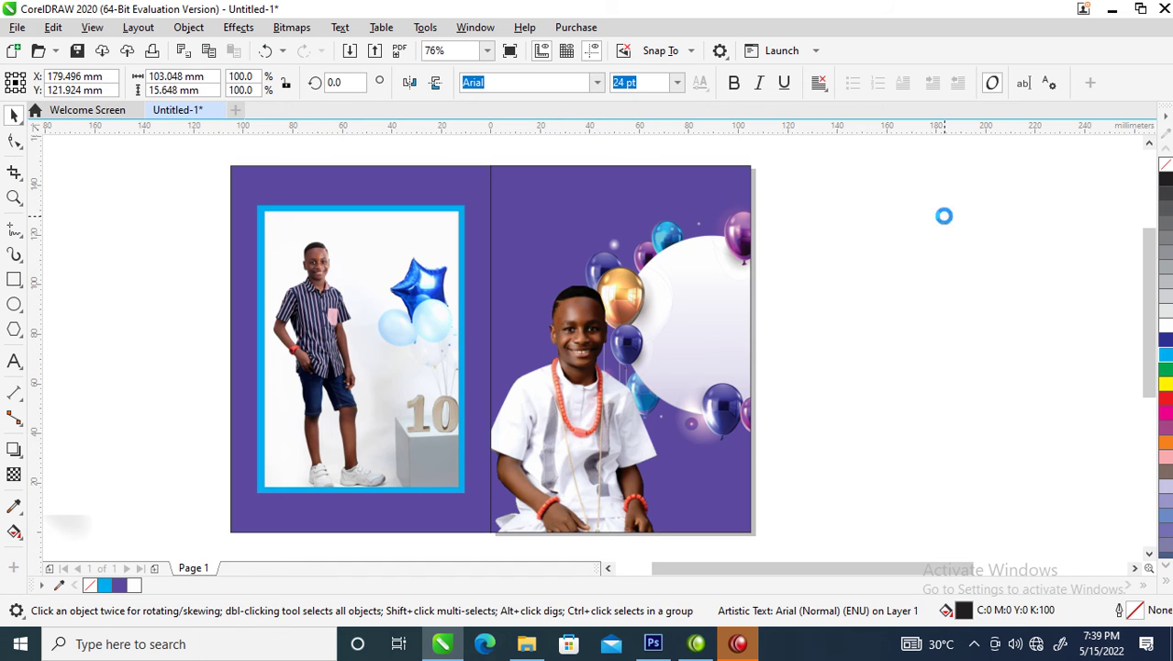
{"action": "left_click", "coordinate": [949, 226]}
{"action": "key", "text": "ctrl+k"}
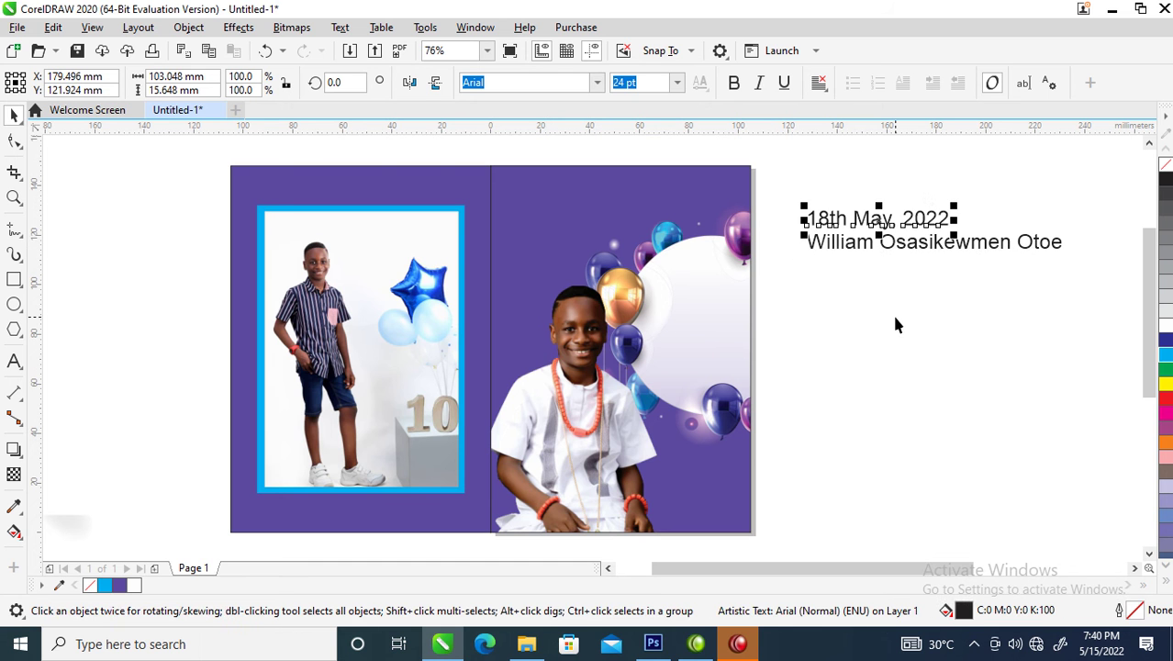
{"action": "left_click_drag", "start_coordinate": [938, 249], "coordinate": [650, 240]}
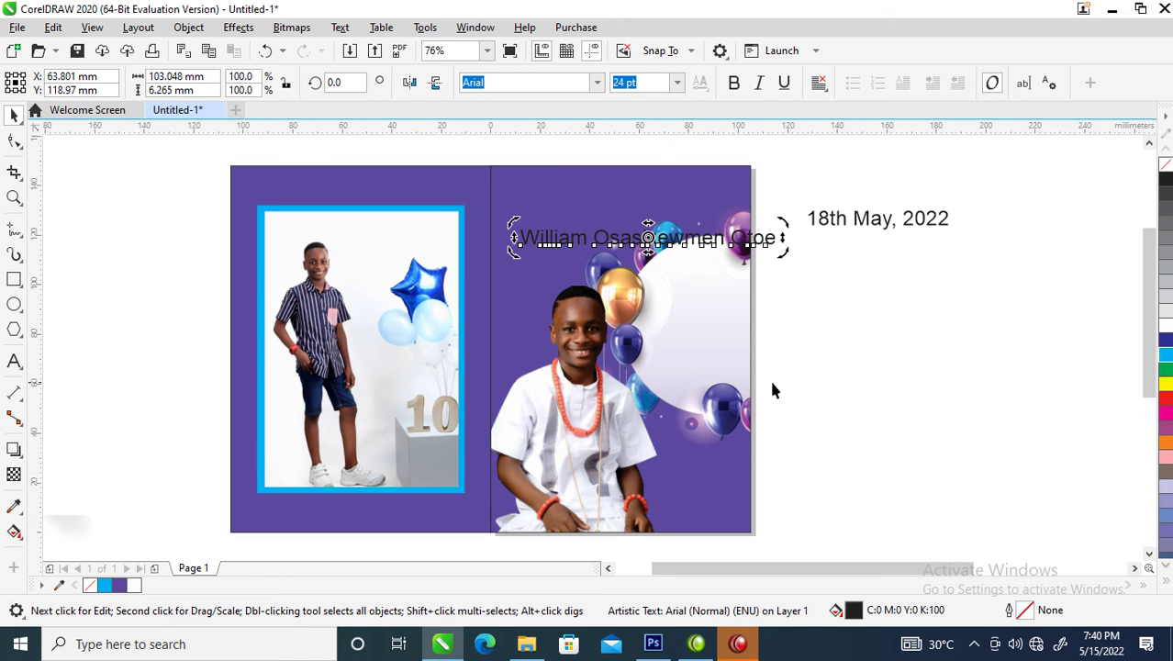
Shift the clipped balloon background down and to the right, and PowerClip a copy of the purple rectangle into the page behind it
{"action": "left_click", "coordinate": [709, 327]}
{"action": "mouse_move", "coordinate": [712, 319]}
{"action": "left_mouse_down"}
{"action": "mouse_move", "coordinate": [726, 348]}
{"action": "mouse_move", "coordinate": [730, 335]}
{"action": "left_mouse_up"}
{"action": "left_click", "coordinate": [731, 336]}
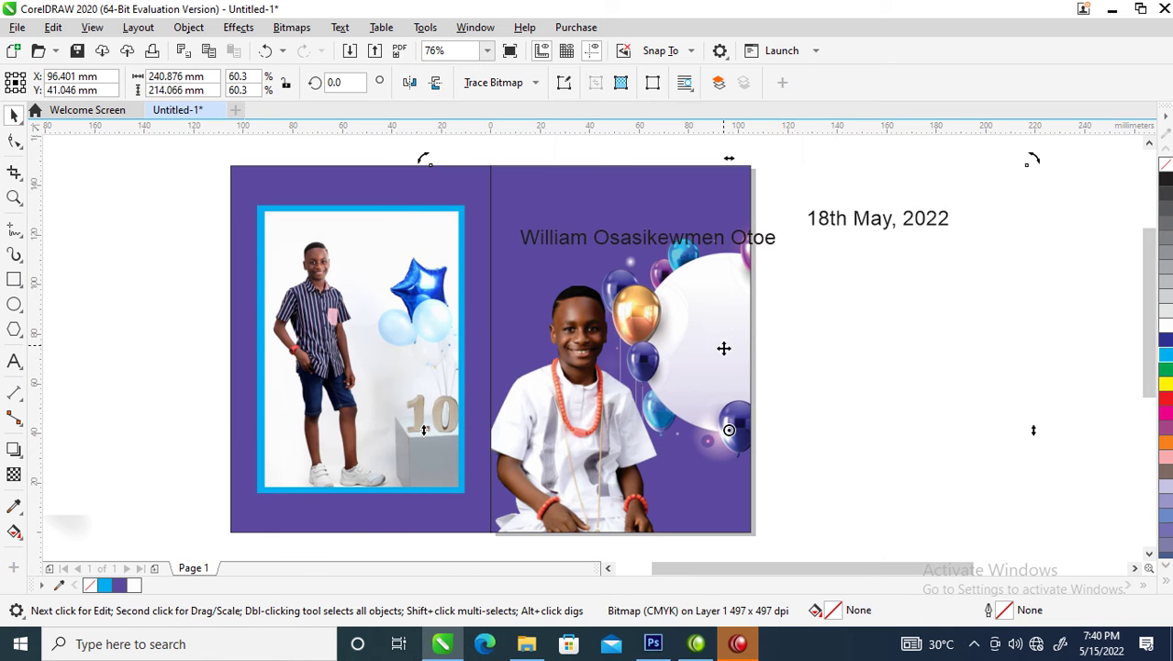
{"action": "left_click", "coordinate": [729, 371]}
{"action": "left_click_drag", "start_coordinate": [347, 176], "coordinate": [509, 180]}
{"action": "left_click", "coordinate": [566, 263]}
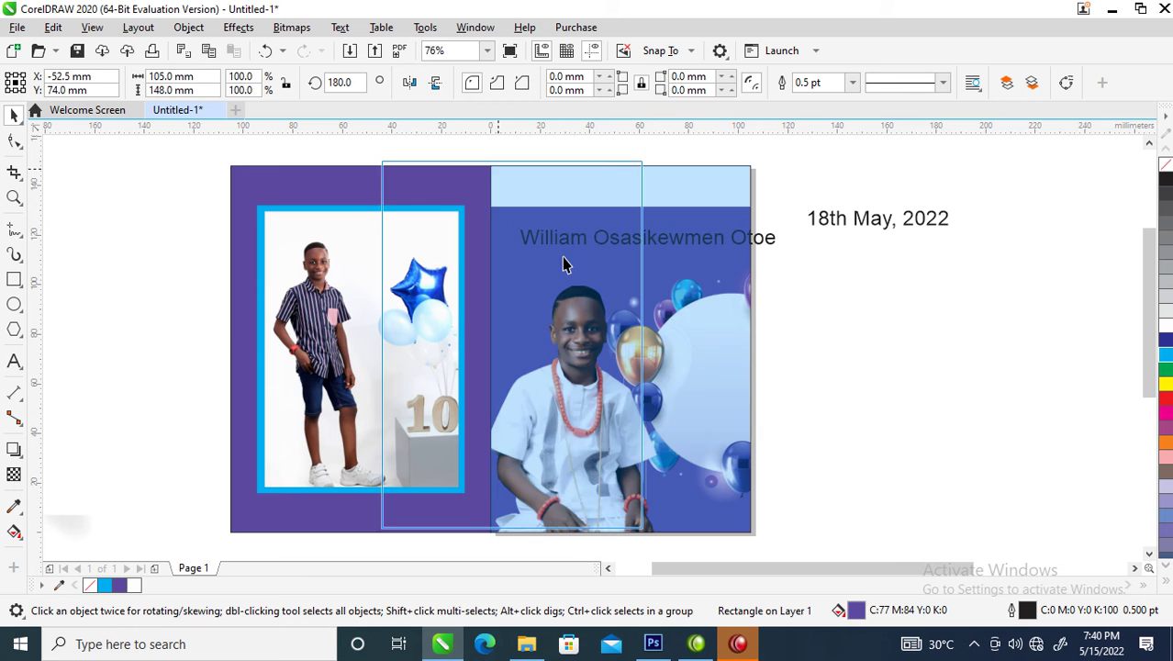
Duplicate the celebrant's name line about 15 mm above the original, near the page's top edge
{"action": "left_click", "coordinate": [713, 248]}
{"action": "left_click_drag", "start_coordinate": [611, 241], "coordinate": [615, 205]}
{"action": "right_click", "coordinate": [640, 210]}
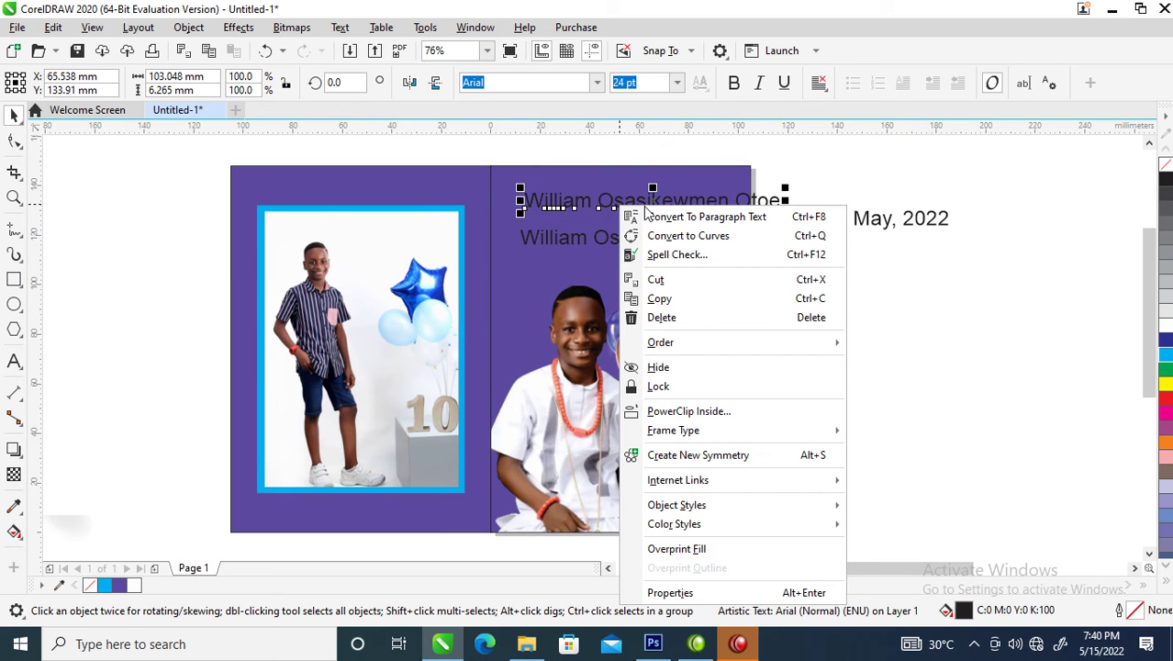
Replace the text of the upper name copy on the page with "Hurray"
{"action": "key", "text": "Escape"}
{"action": "double_click", "coordinate": [640, 202]}
{"action": "key", "text": "ctrl+a"}
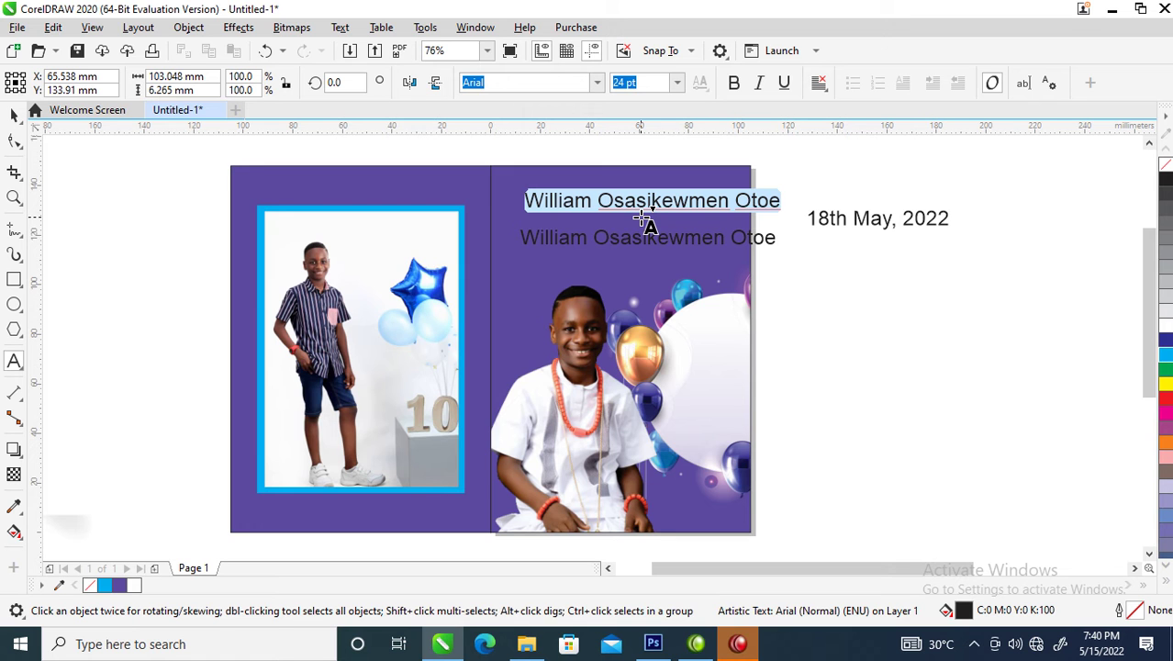
{"action": "key", "text": "Delete"}
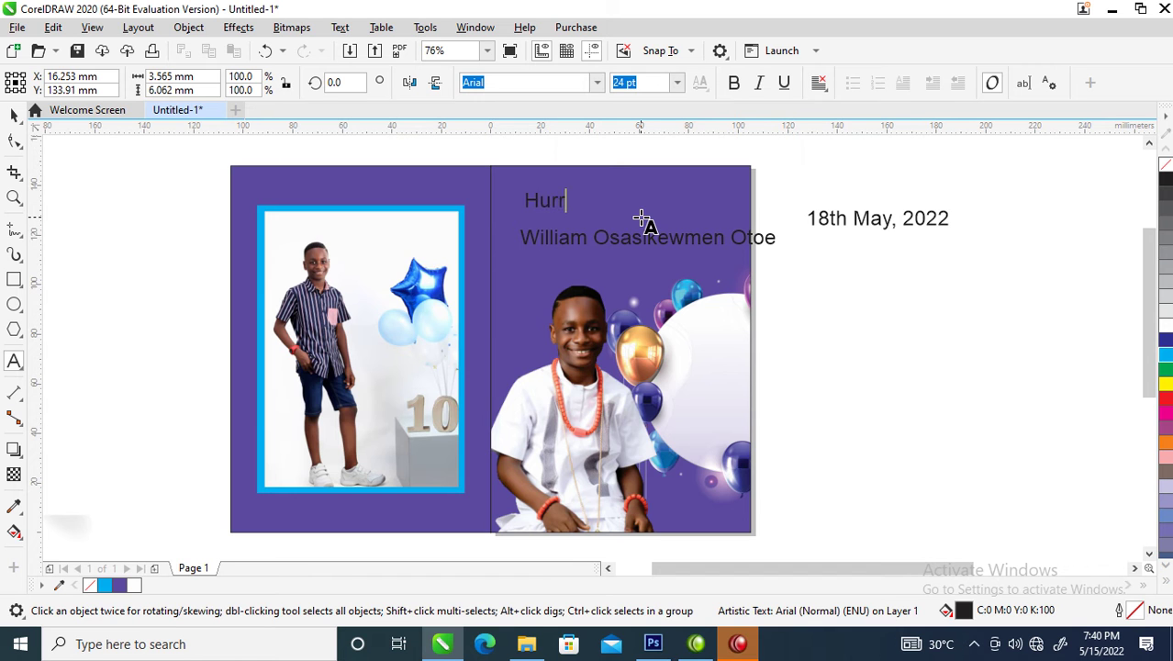
{"action": "key", "text": "ctrl+space"}
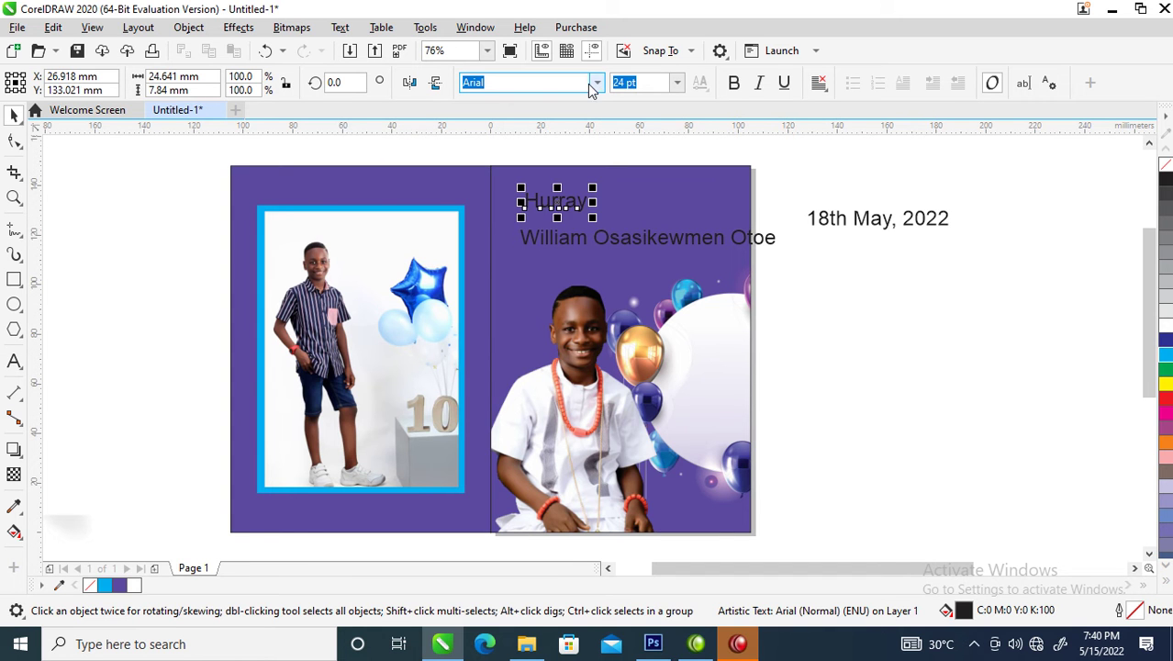
Style the Hurray text in white Hello Paris Serif and enlarge it to about 67 × 18 mm near the page's top
{"action": "left_click", "coordinate": [596, 83]}
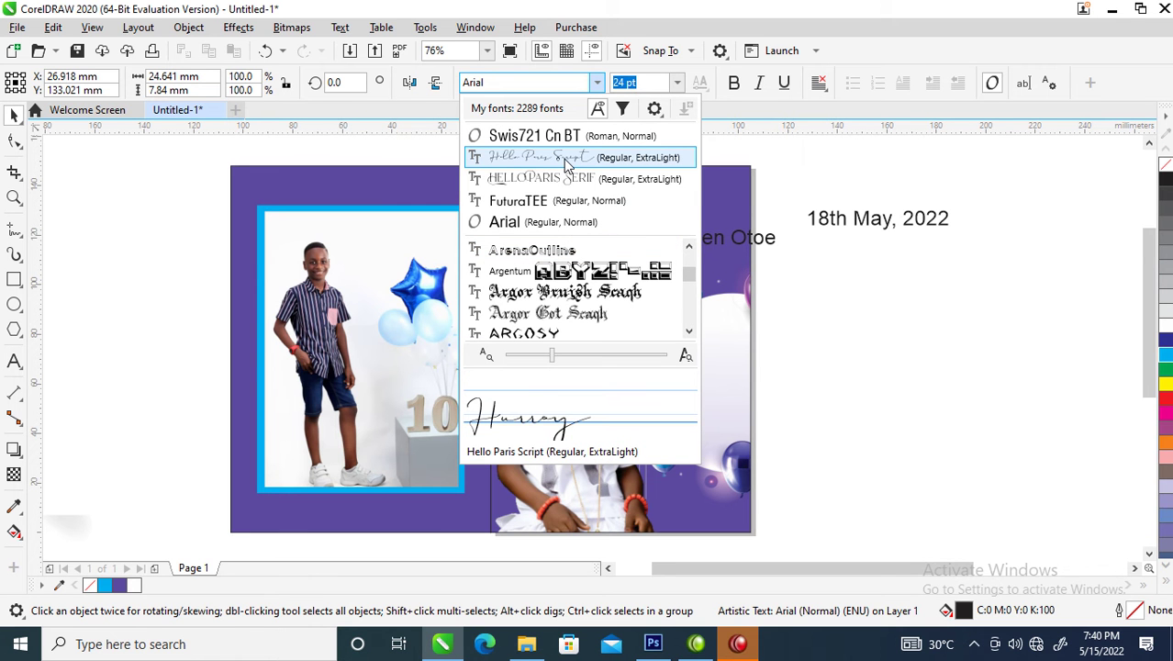
{"action": "left_click", "coordinate": [562, 180]}
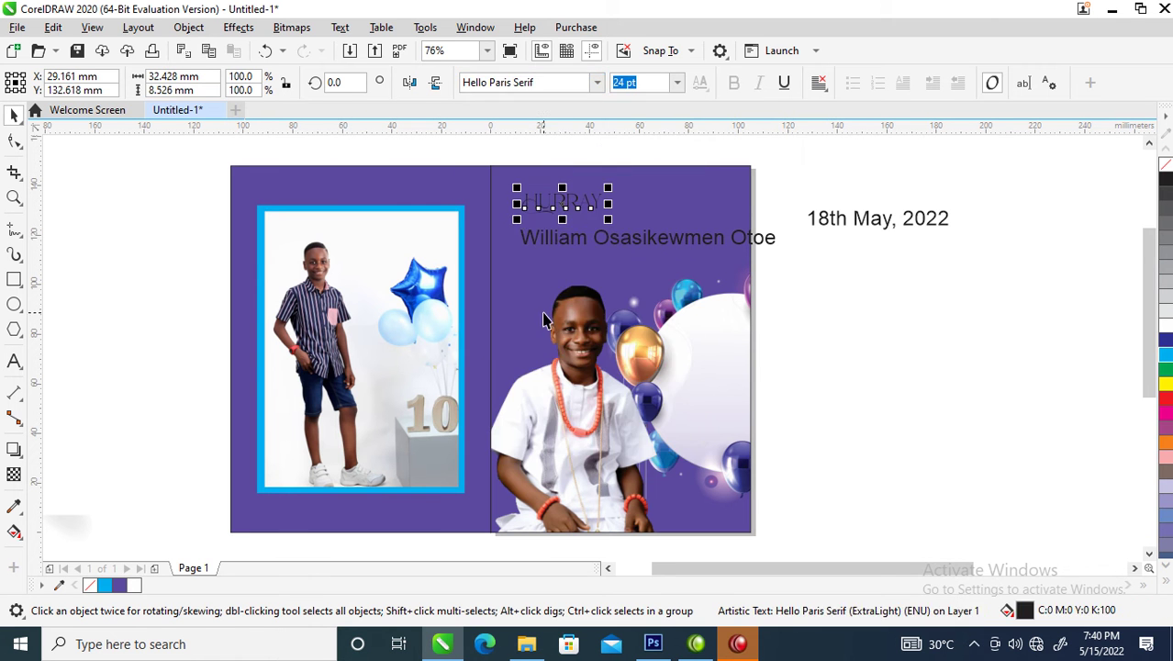
{"action": "left_click", "coordinate": [1165, 326]}
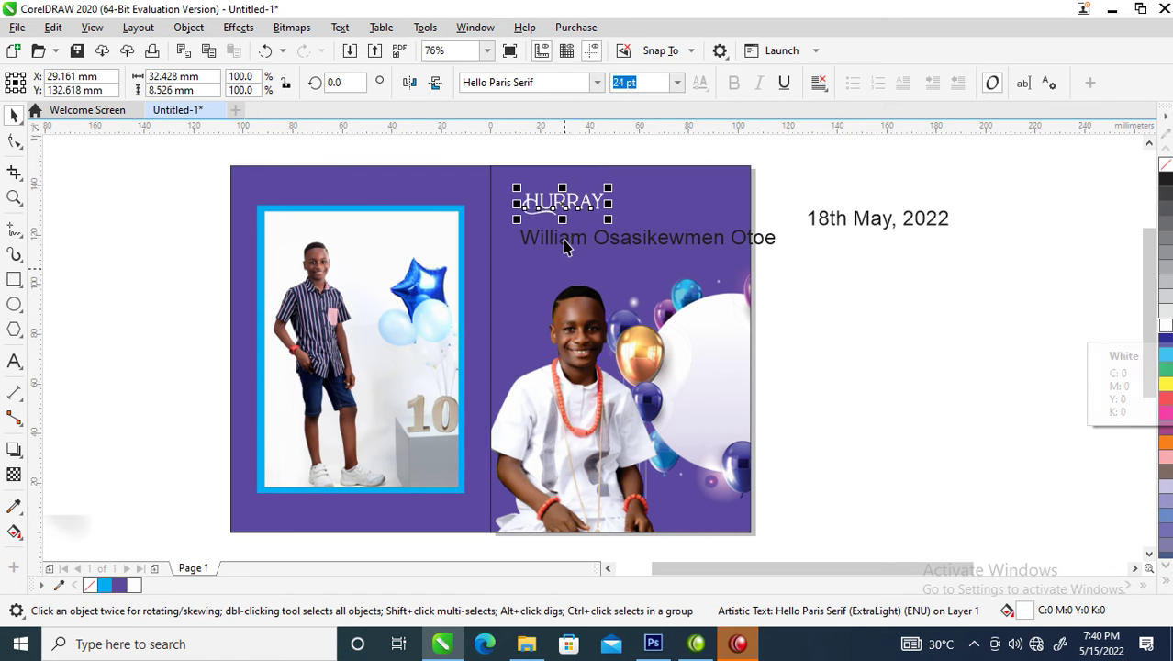
{"action": "left_click_drag", "start_coordinate": [608, 219], "coordinate": [714, 269]}
{"action": "mouse_move", "coordinate": [681, 213]}
{"action": "left_mouse_down"}
{"action": "mouse_move", "coordinate": [703, 202]}
{"action": "mouse_move", "coordinate": [695, 194]}
{"action": "left_mouse_up"}
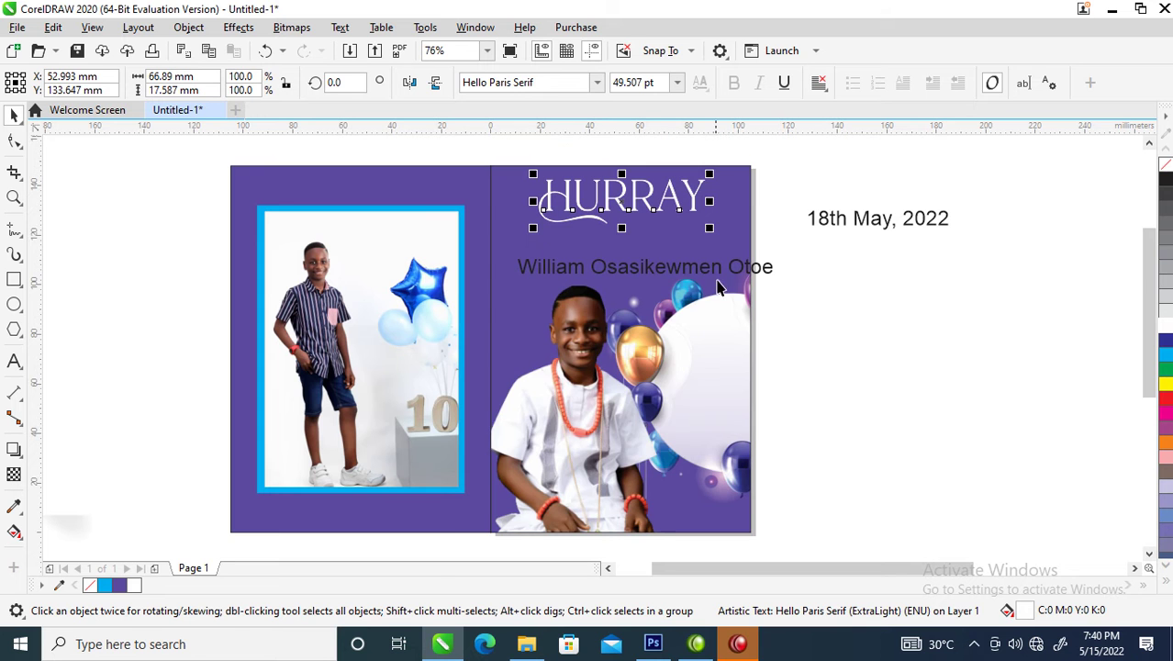
Shift the balloon background slightly down and to the right, and move the black name line up and right beneath Hurray
{"action": "left_click", "coordinate": [724, 310]}
{"action": "left_click", "coordinate": [731, 328]}
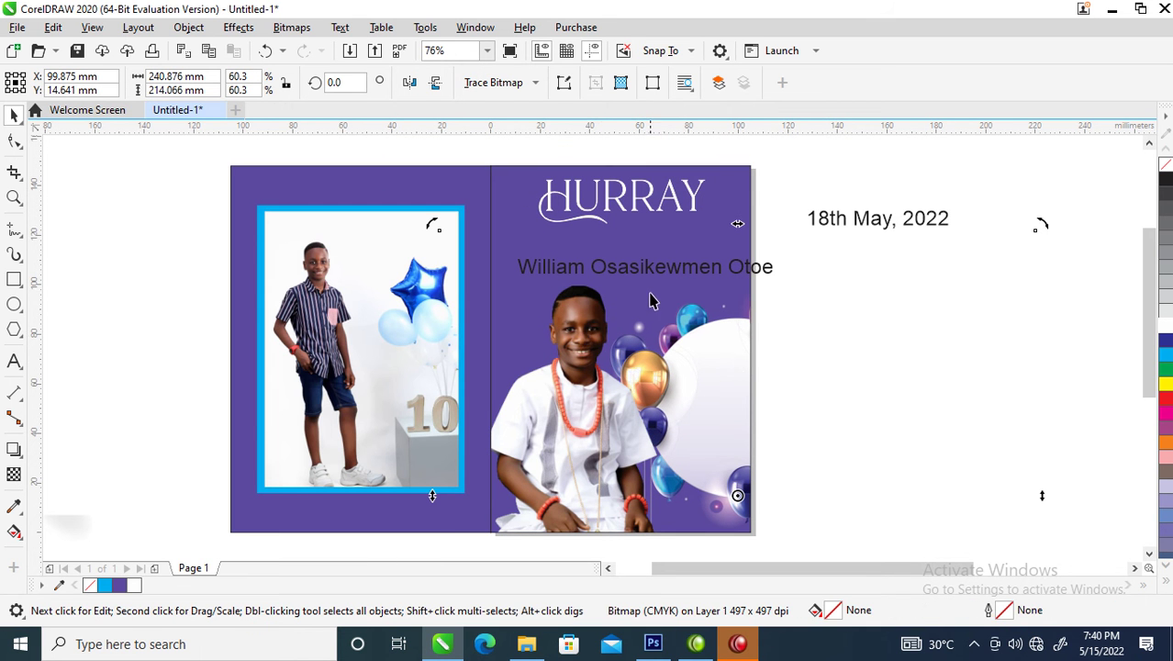
{"action": "left_click_drag", "start_coordinate": [667, 268], "coordinate": [713, 257]}
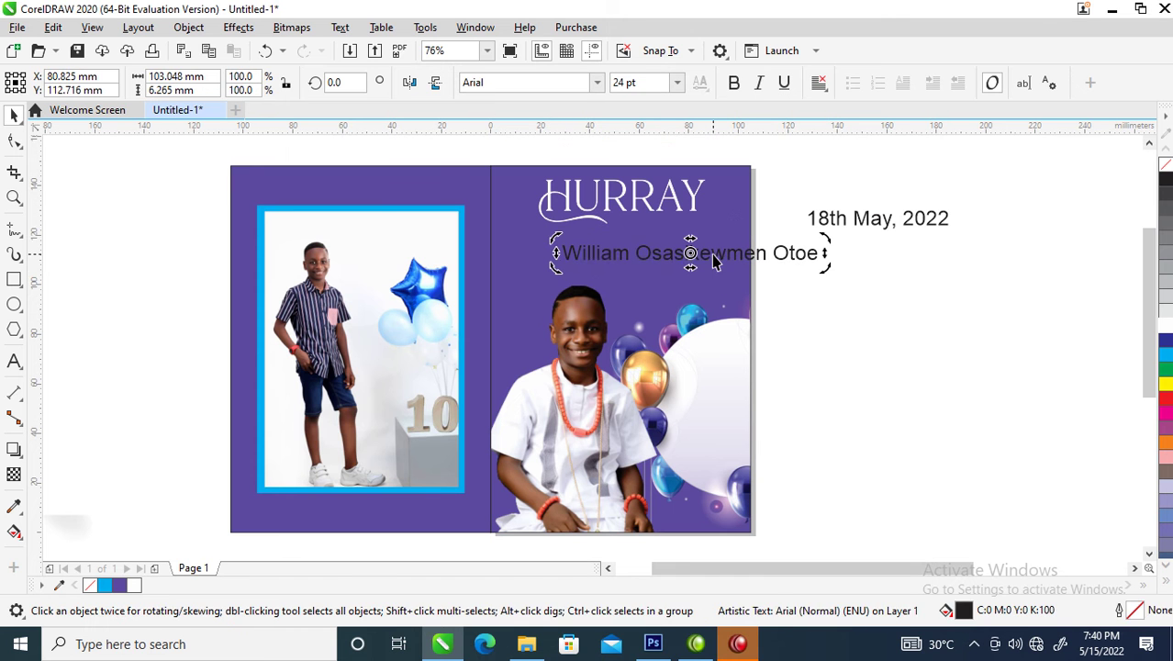
Split the name onto two lines after the first name, and scale Hurray down about its centre
{"action": "left_click", "coordinate": [654, 261]}
{"action": "double_click", "coordinate": [637, 256]}
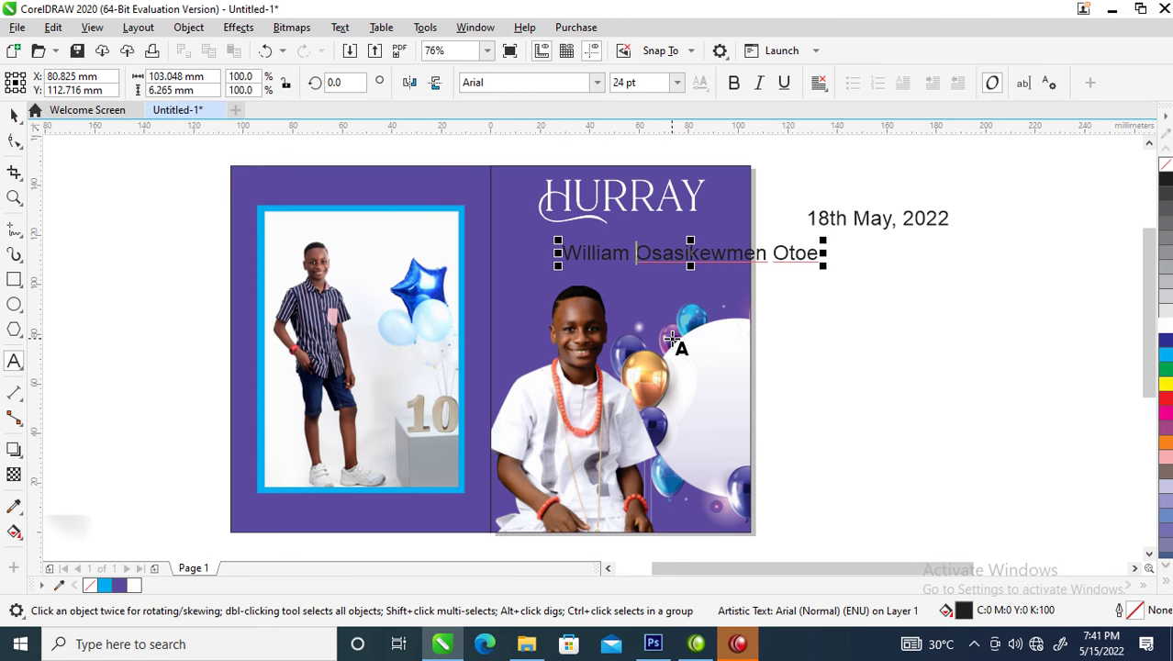
{"action": "key", "text": "Return"}
{"action": "key", "text": "ctrl+space"}
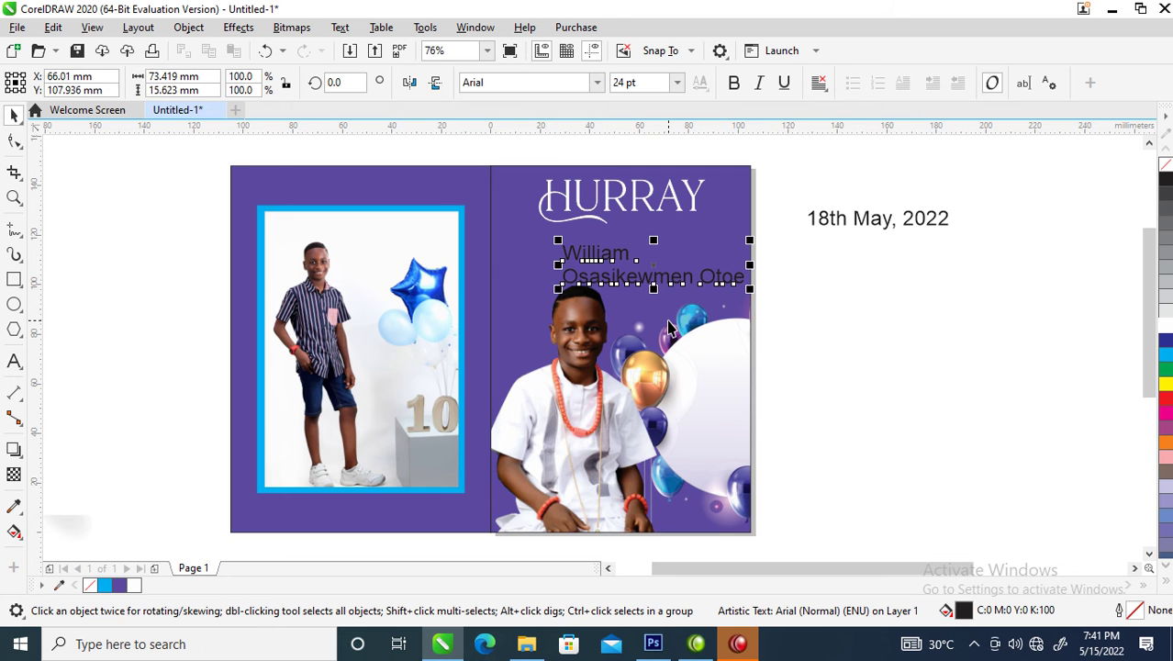
{"action": "left_click", "coordinate": [695, 198]}
{"action": "left_click_drag", "start_coordinate": [715, 172], "coordinate": [689, 168]}
Set the two-line name in the FuturaTEE font and break it apart into separate text lines
{"action": "left_click", "coordinate": [629, 256]}
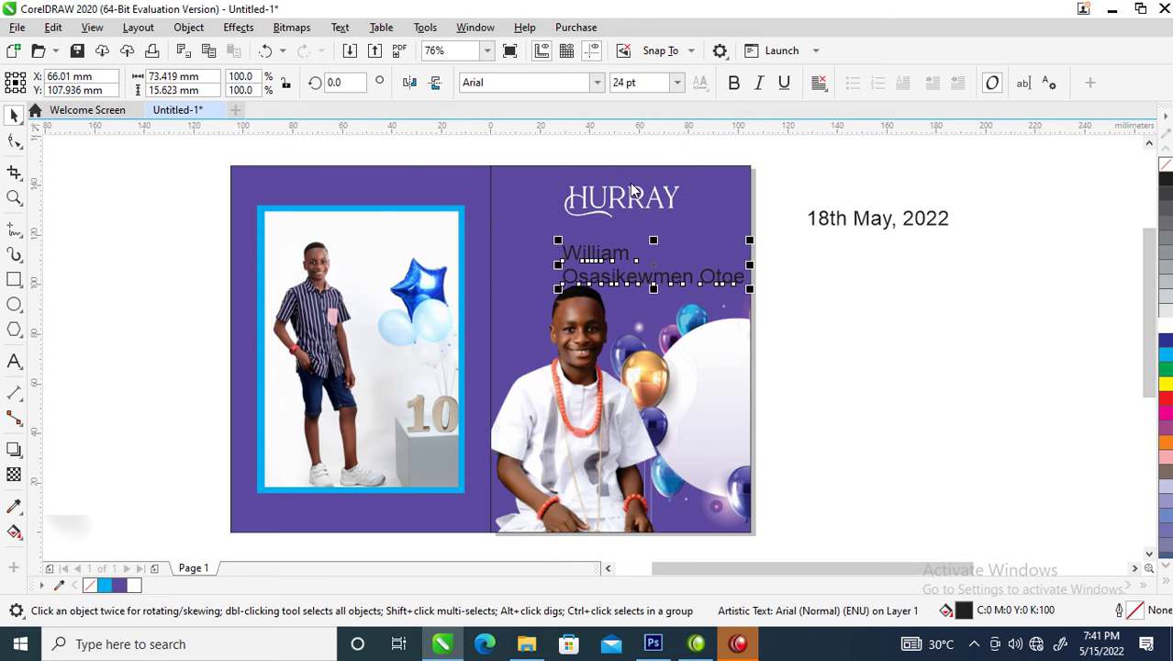
{"action": "left_click", "coordinate": [598, 83]}
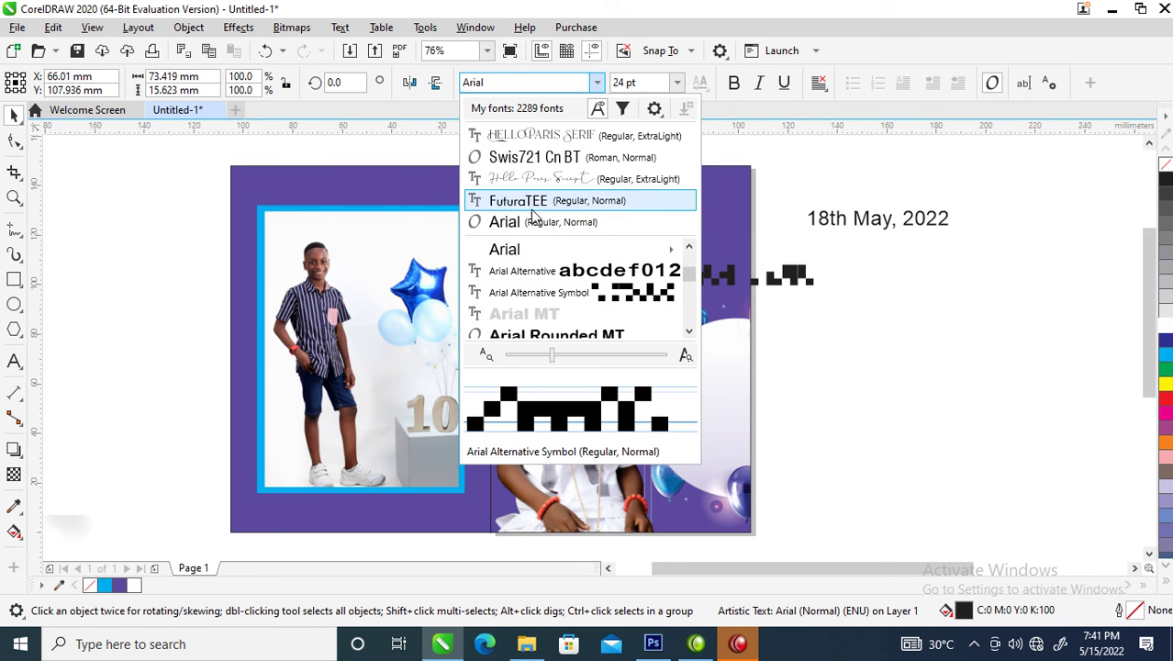
{"action": "left_click", "coordinate": [535, 202]}
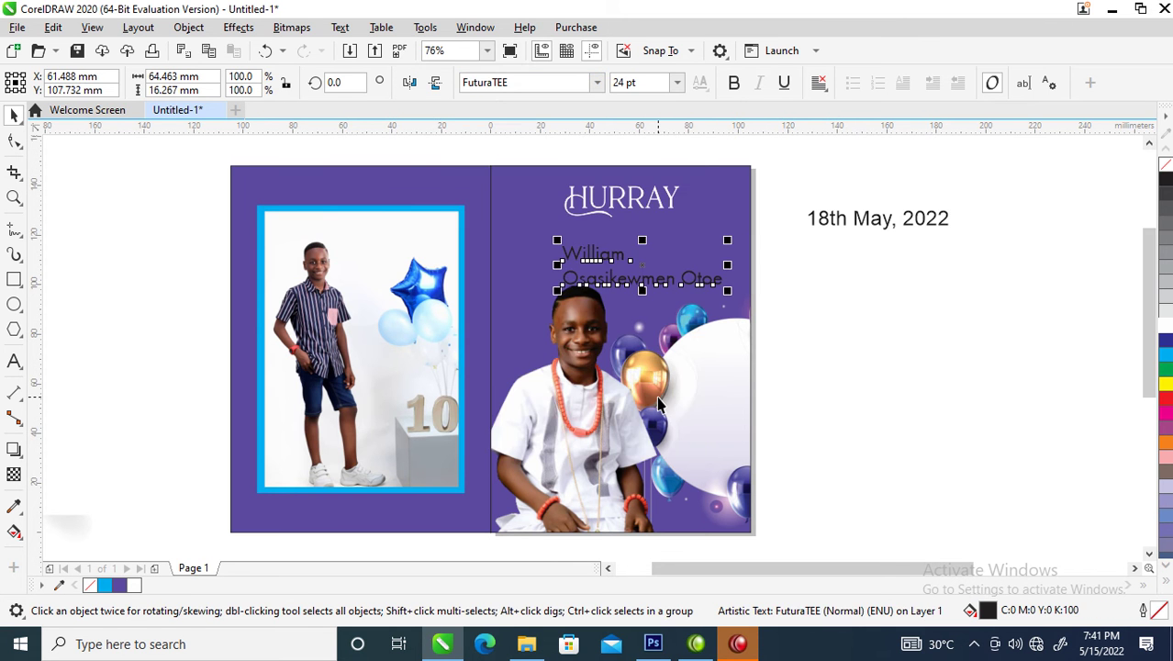
{"action": "key", "text": "ctrl+k"}
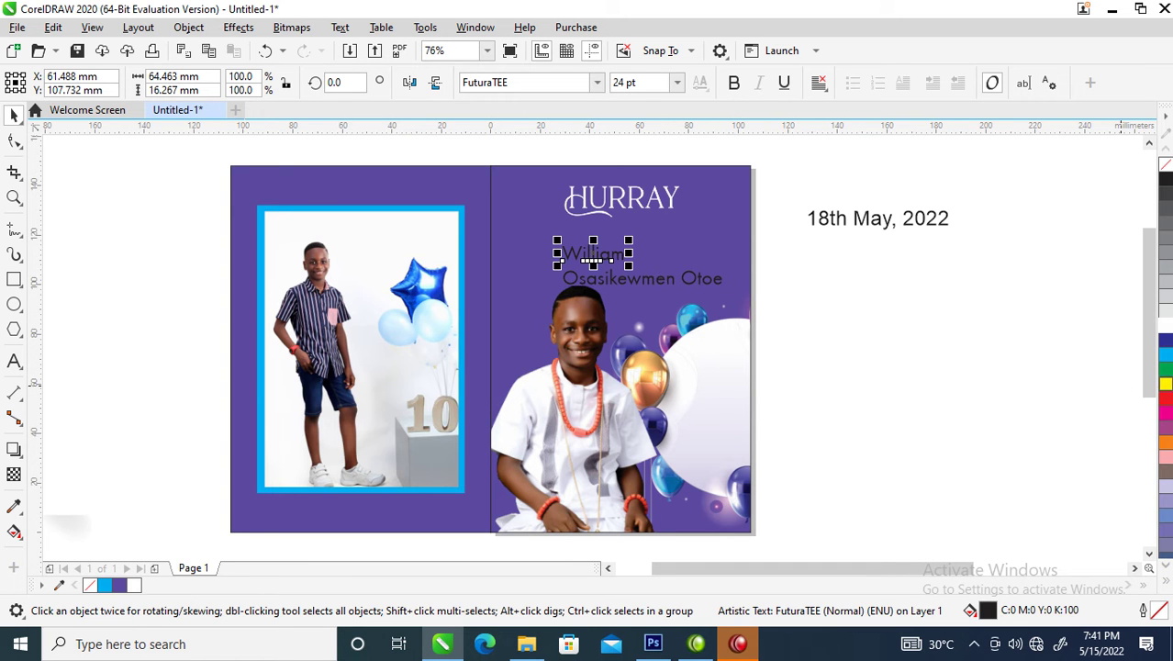
Fill both the first-name line and the line below it with white
{"action": "left_click", "coordinate": [1164, 323]}
{"action": "left_click", "coordinate": [644, 280]}
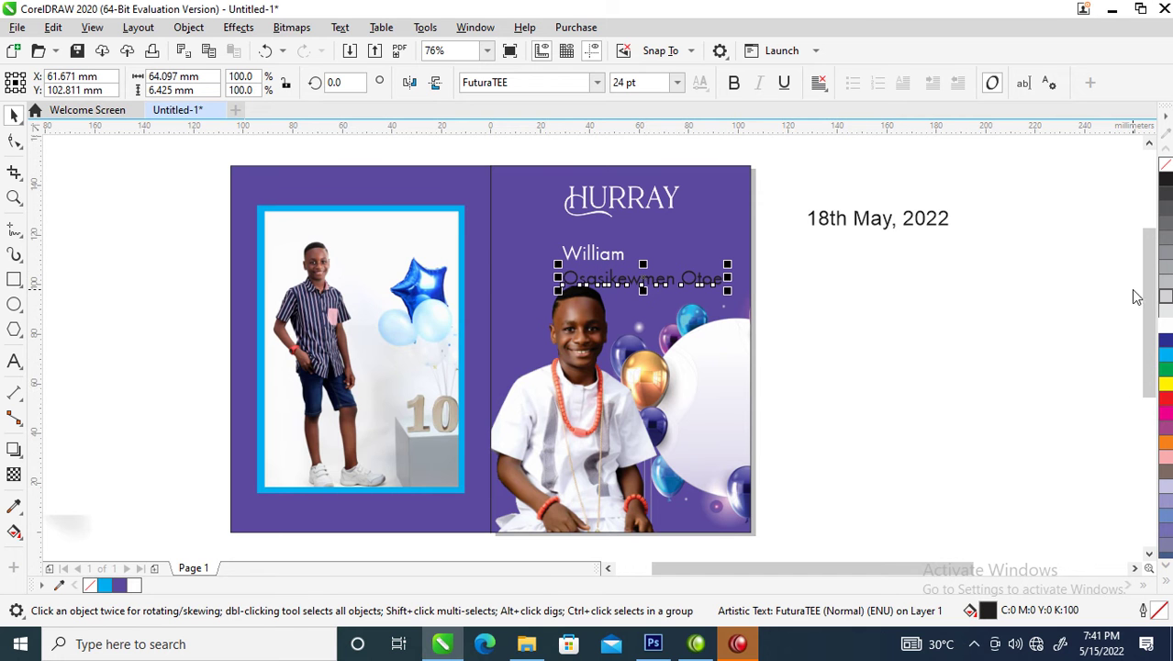
{"action": "left_click", "coordinate": [1164, 326]}
{"action": "left_click", "coordinate": [877, 380]}
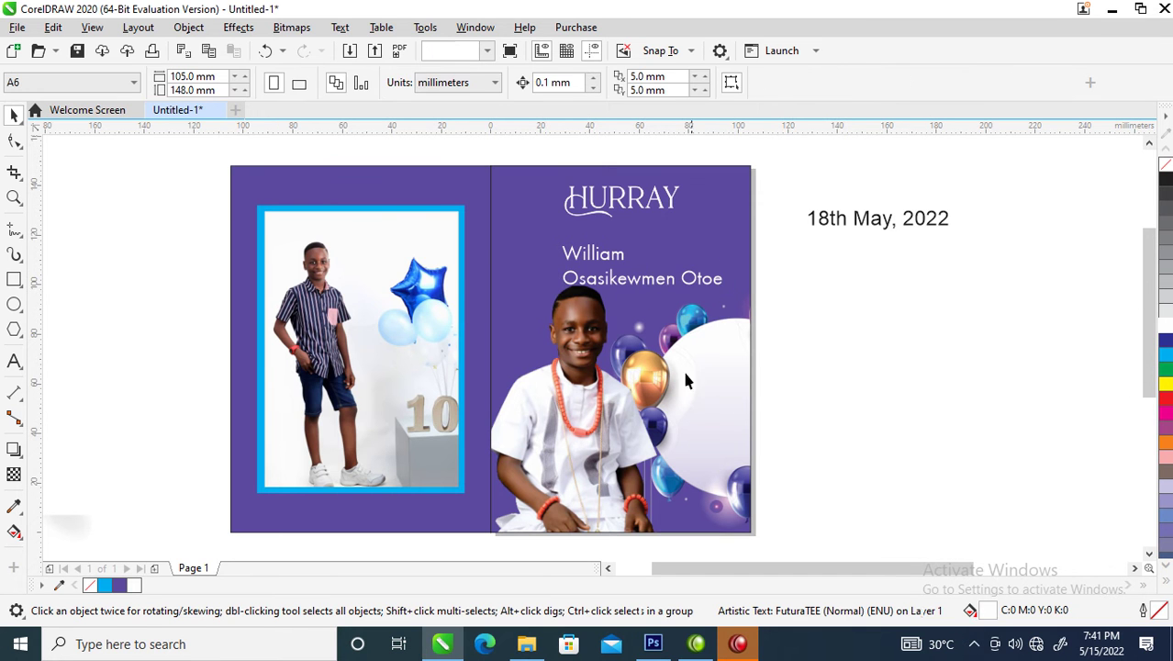
Enlarge the first name to about 75 × 20 mm and position it between Hurray and the lower name line
{"action": "left_click", "coordinate": [618, 261]}
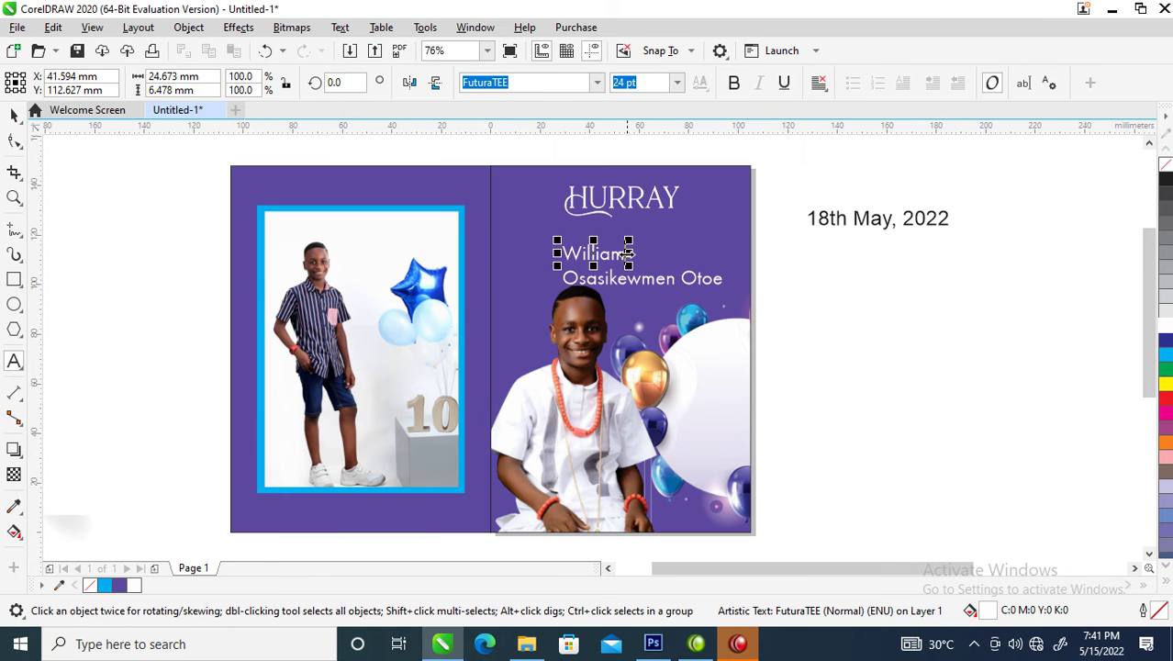
{"action": "left_click_drag", "start_coordinate": [631, 239], "coordinate": [753, 199]}
{"action": "left_click_drag", "start_coordinate": [699, 254], "coordinate": [667, 260]}
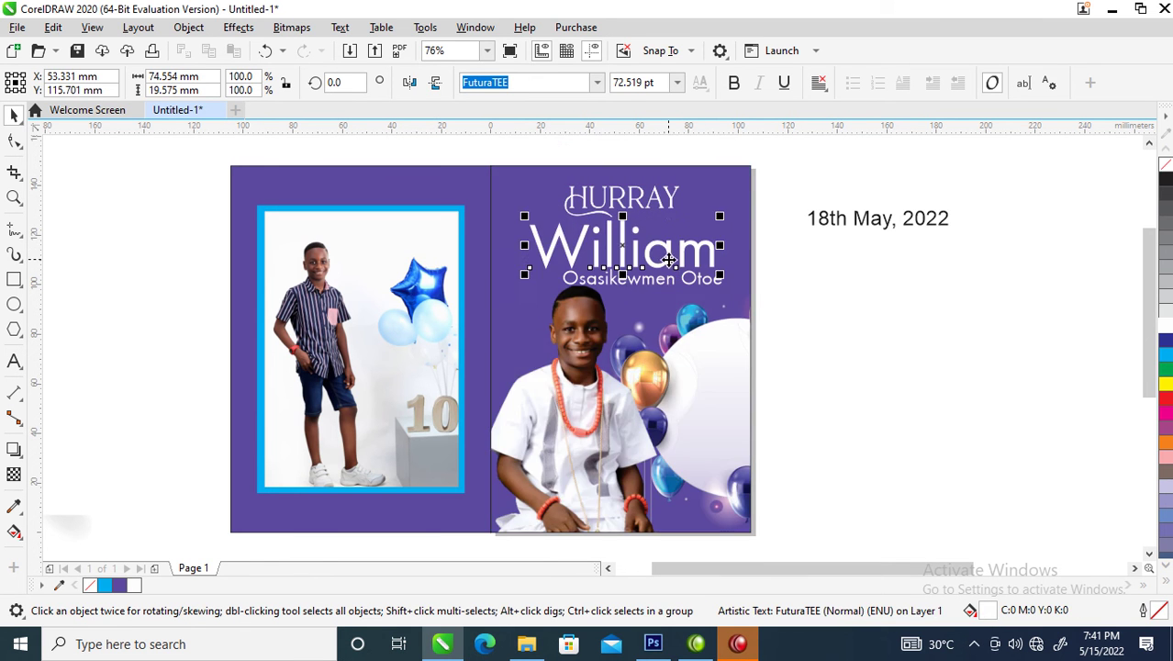
Make the first name bold and tighten its letter spacing until it is about 79 mm wide
{"action": "key", "text": "z"}
{"action": "left_click_drag", "start_coordinate": [430, 179], "coordinate": [825, 340]}
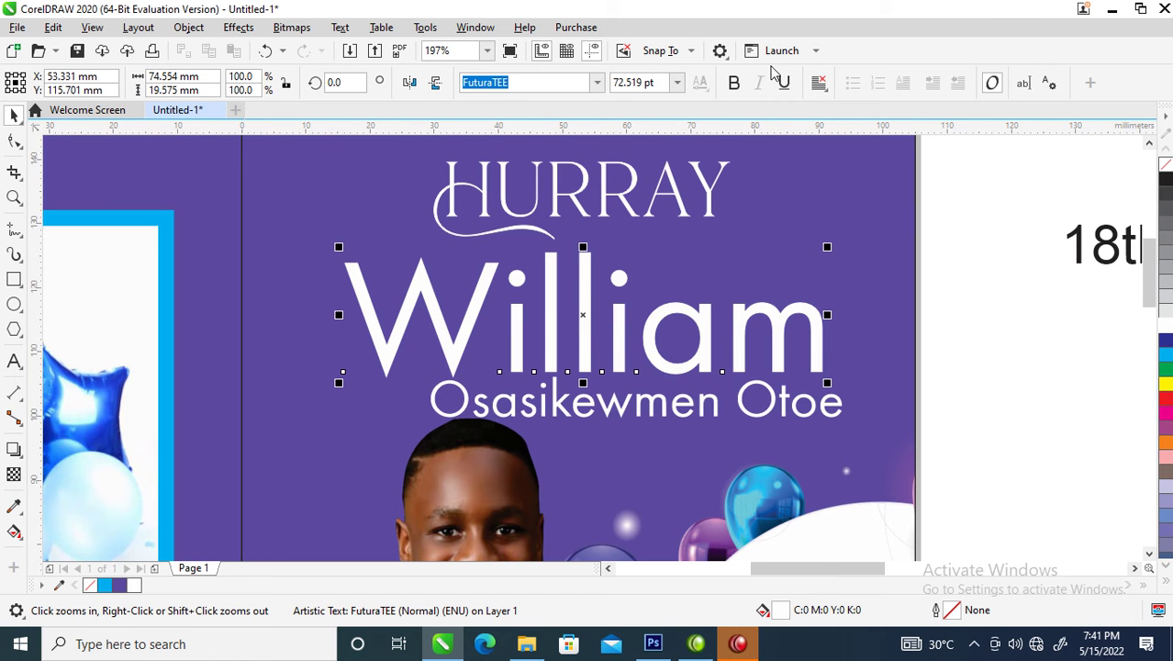
{"action": "left_click", "coordinate": [734, 82]}
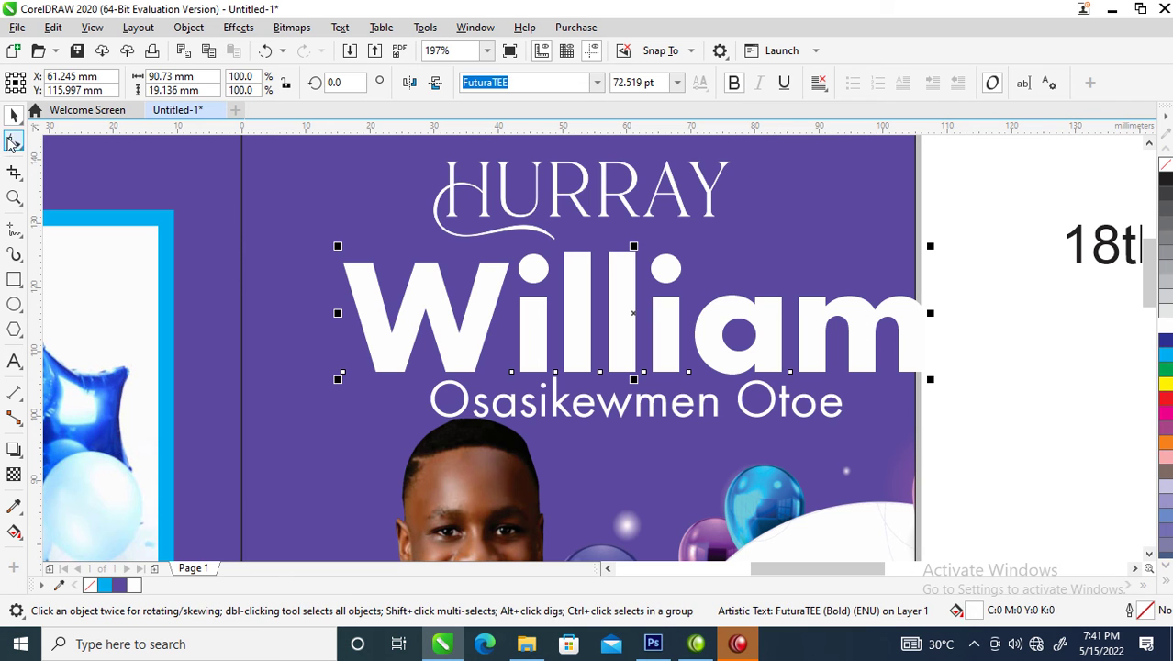
{"action": "left_click", "coordinate": [14, 142]}
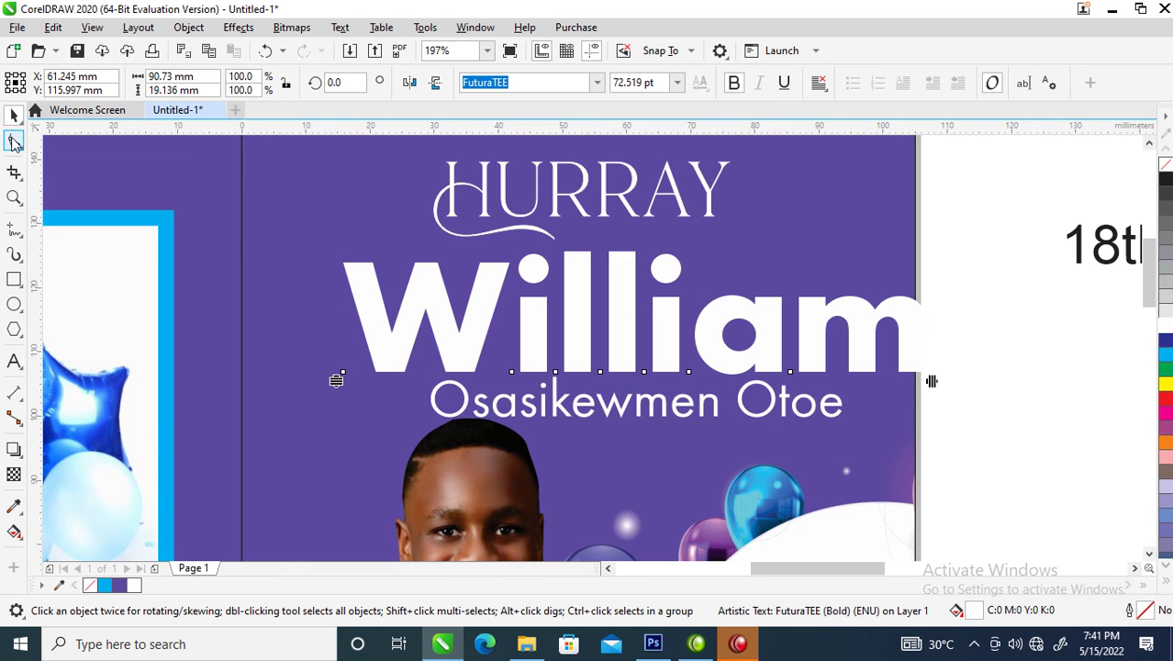
{"action": "left_click_drag", "start_coordinate": [931, 381], "coordinate": [853, 380]}
{"action": "key", "text": "space"}
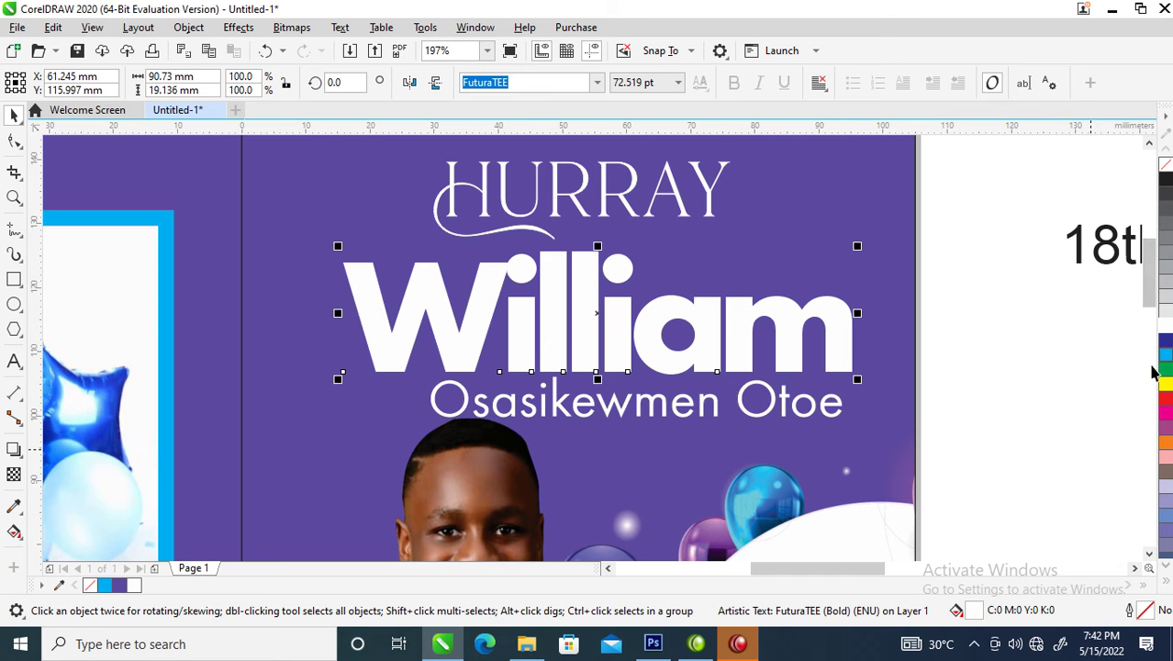
Try a light blue sampled from the blue balloon as the first name's fill, and undo it
{"action": "left_click", "coordinate": [14, 506]}
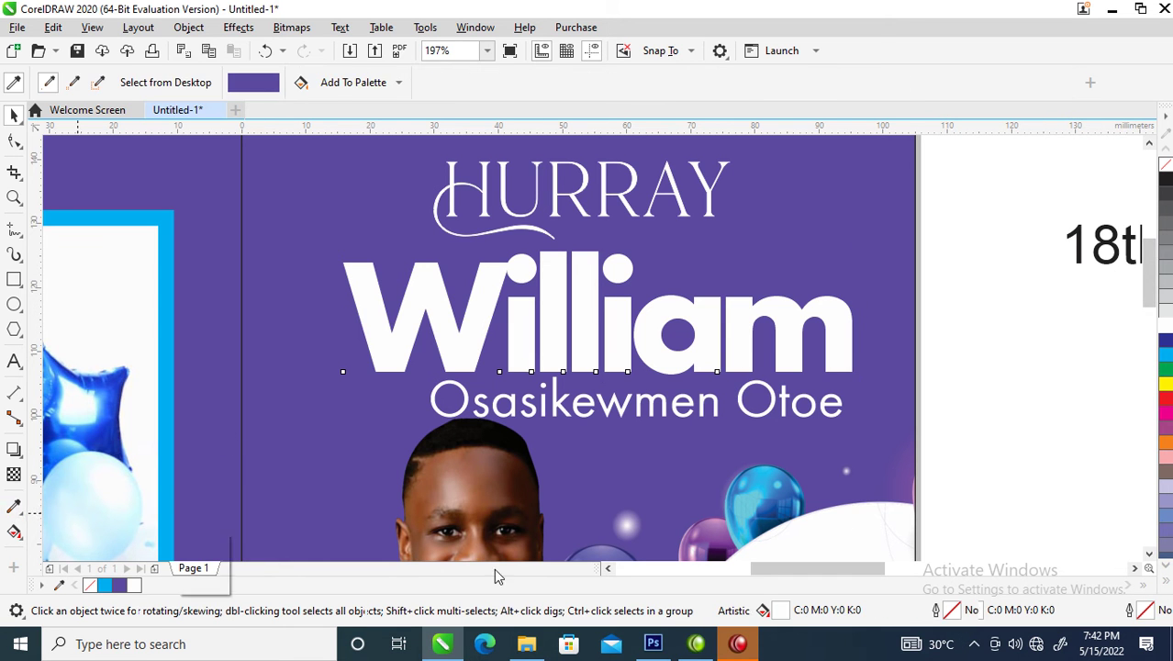
{"action": "left_click", "coordinate": [767, 477]}
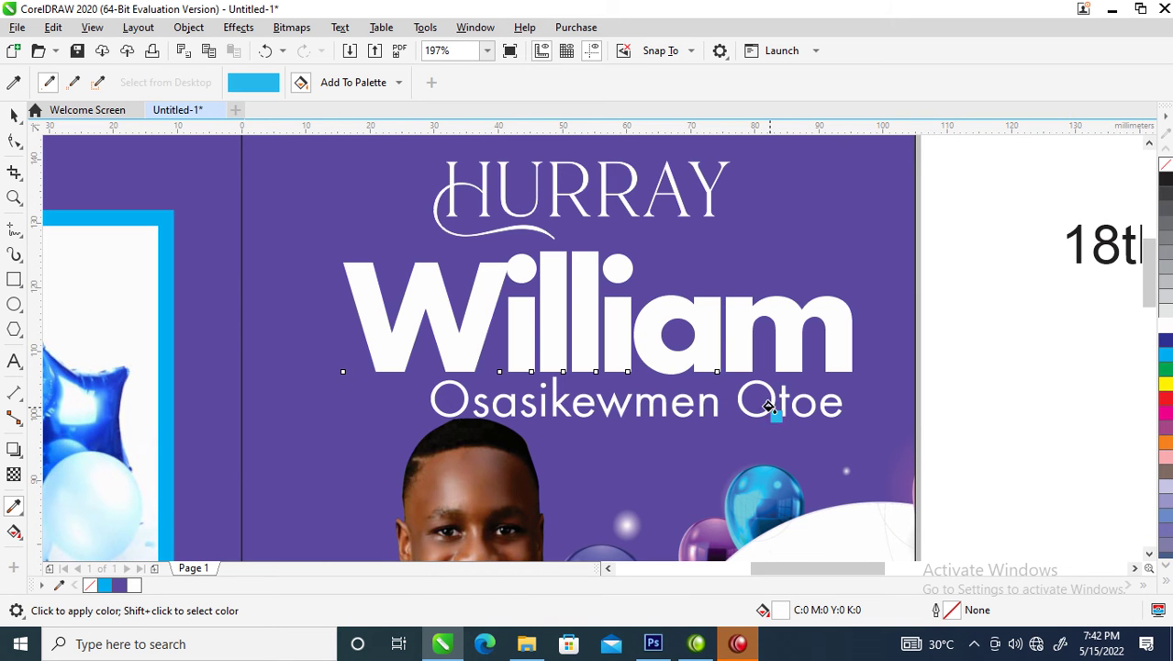
{"action": "left_click", "coordinate": [704, 317]}
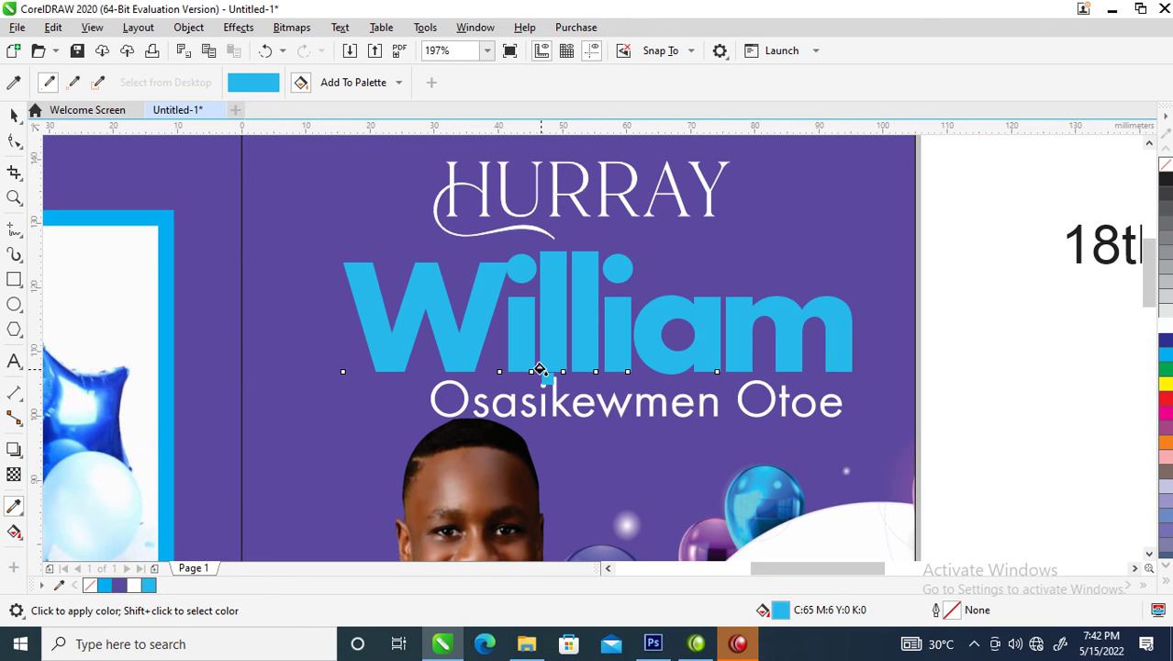
{"action": "key", "text": "space"}
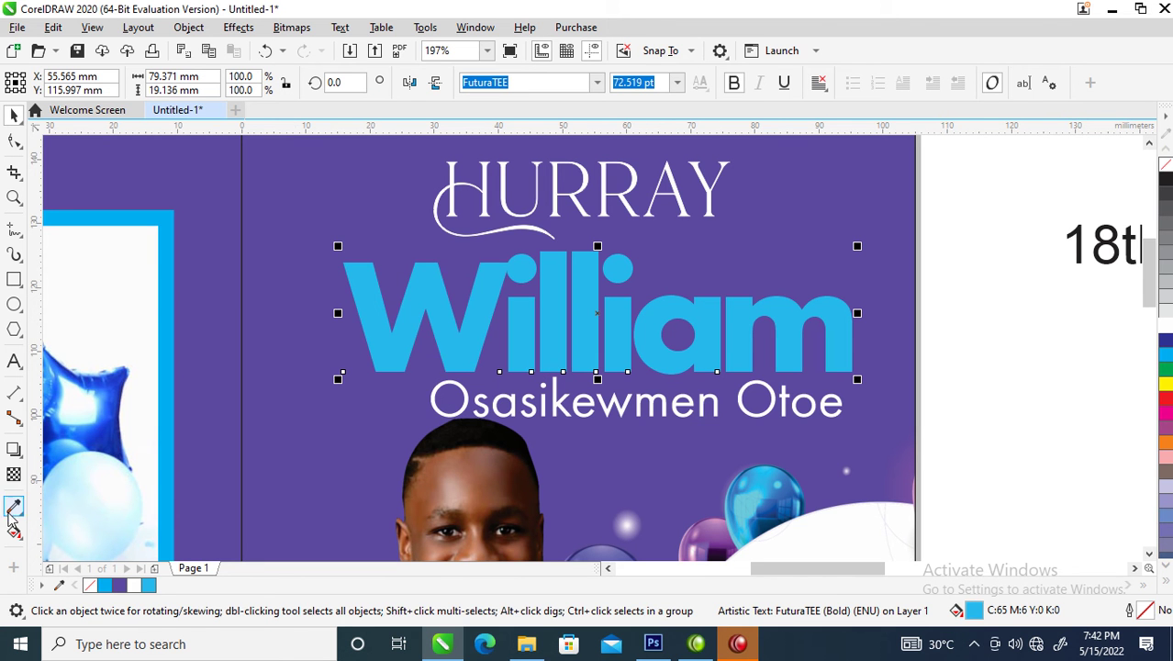
{"action": "key", "text": "ctrl+z"}
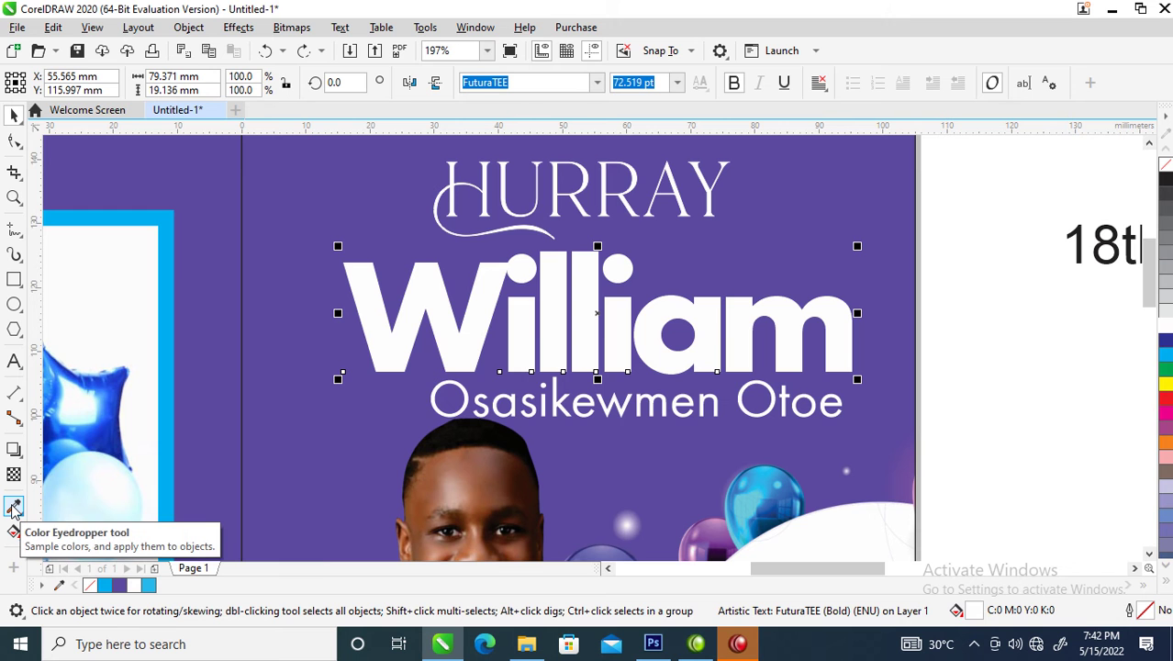
Sample the light blue C66 M9 Y0 K0 from the blue balloon with the Color Eyedropper and fill the first name with it
{"action": "left_click", "coordinate": [14, 507]}
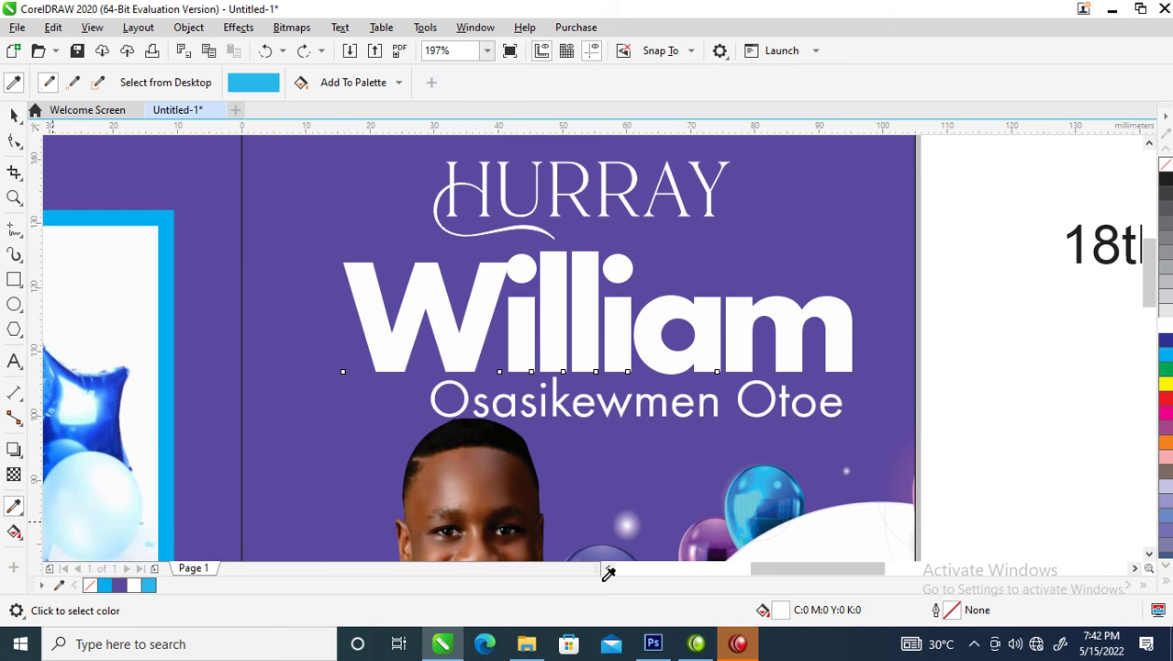
{"action": "left_click", "coordinate": [766, 478]}
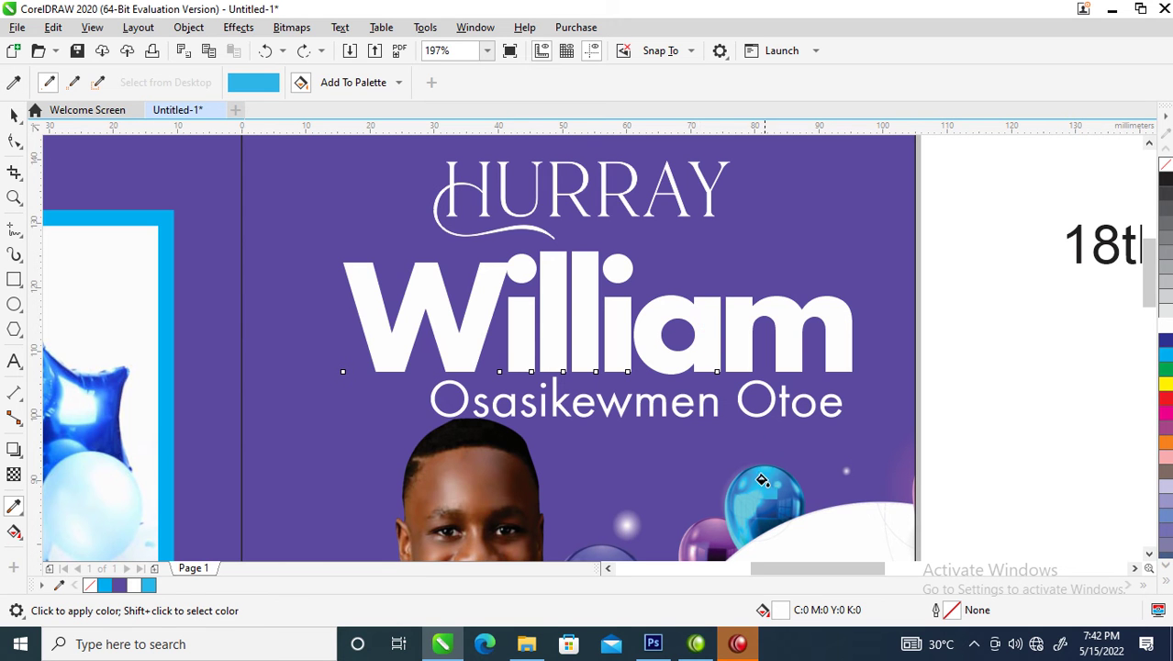
{"action": "left_click", "coordinate": [697, 316]}
{"action": "key", "text": "space"}
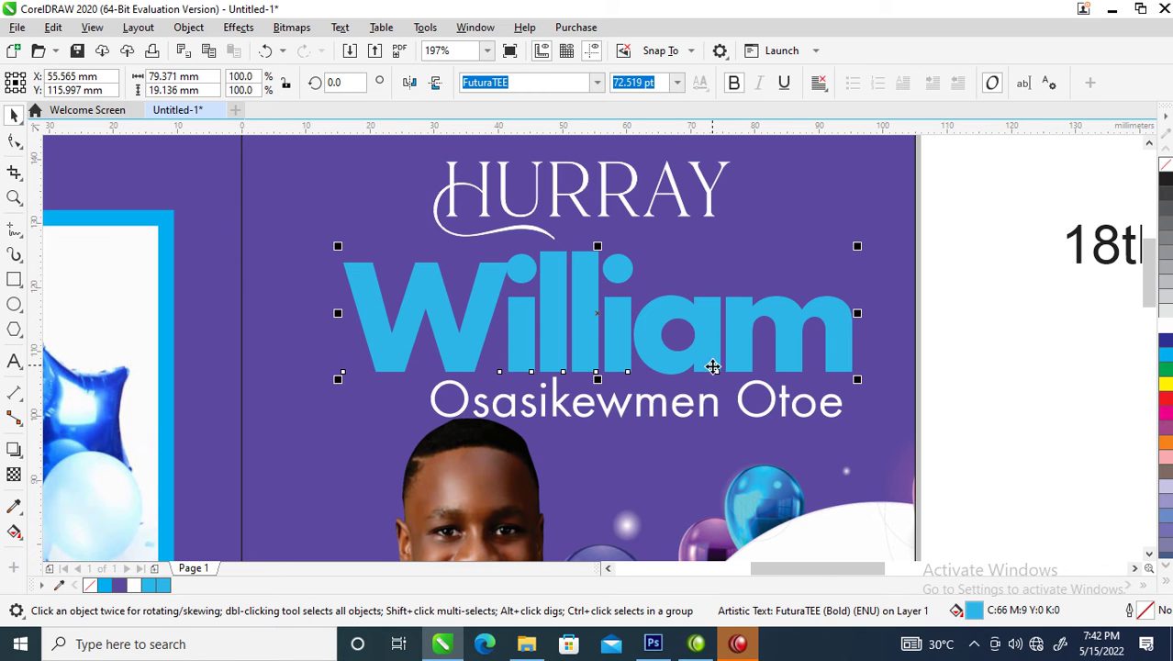
Move the light blue first name about 3.5 mm to the left
{"action": "scroll", "coordinate": [673, 347], "scroll_direction": "down", "scroll_amount": 5}
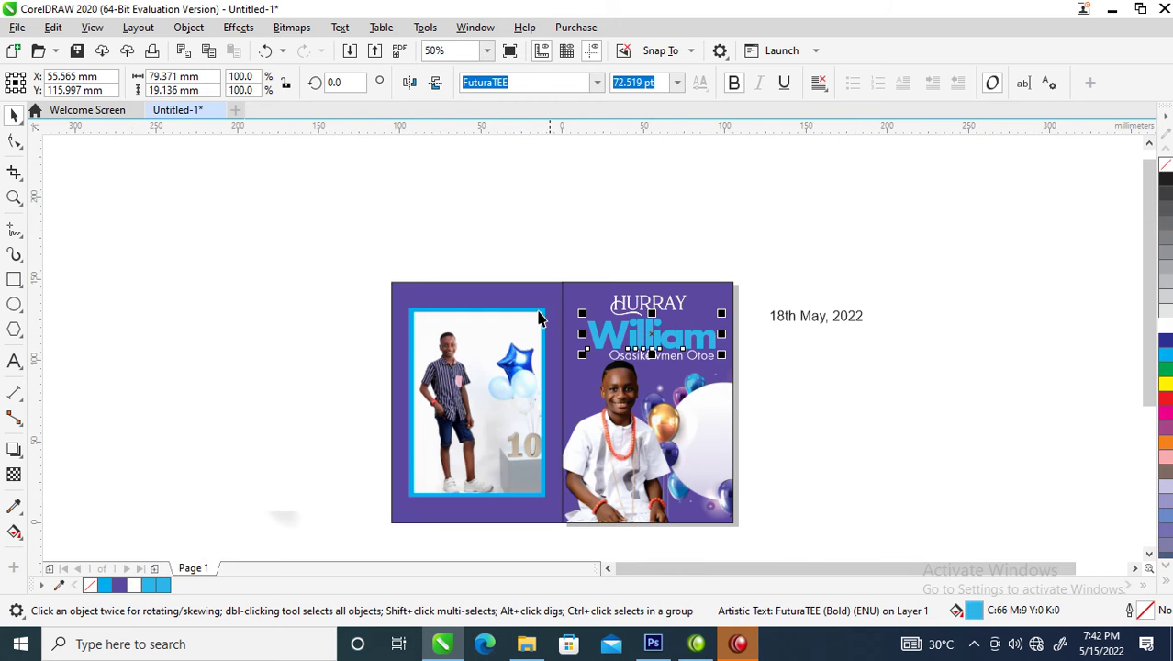
{"action": "key", "text": "z"}
{"action": "left_click_drag", "start_coordinate": [450, 273], "coordinate": [737, 400]}
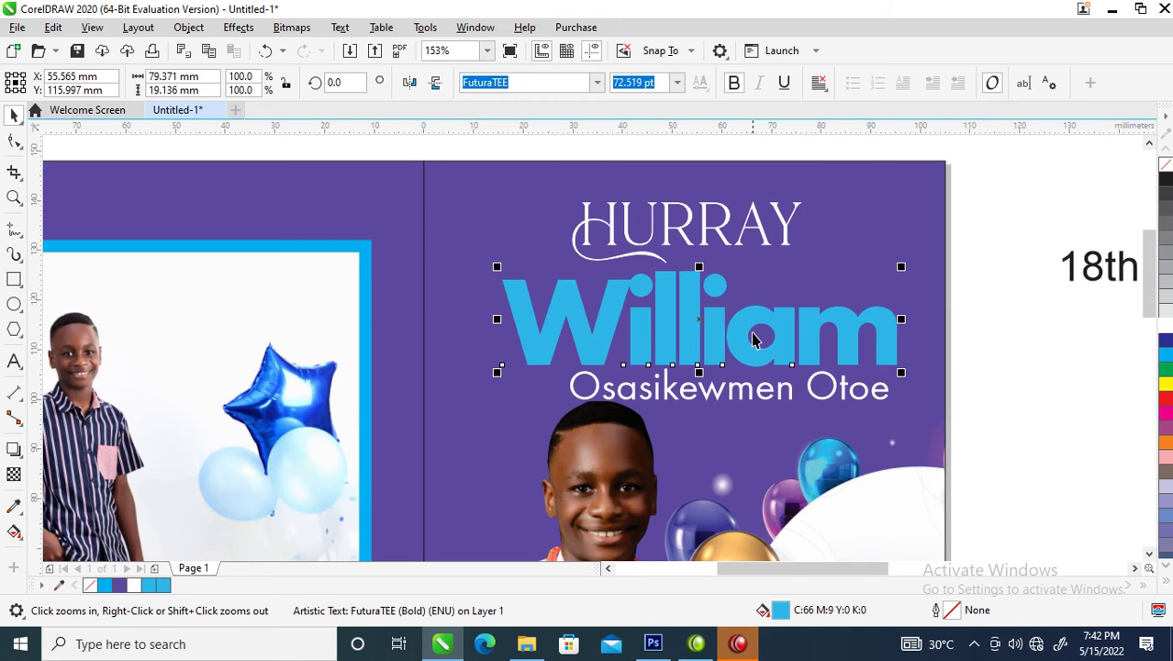
{"action": "left_click_drag", "start_coordinate": [789, 343], "coordinate": [771, 344]}
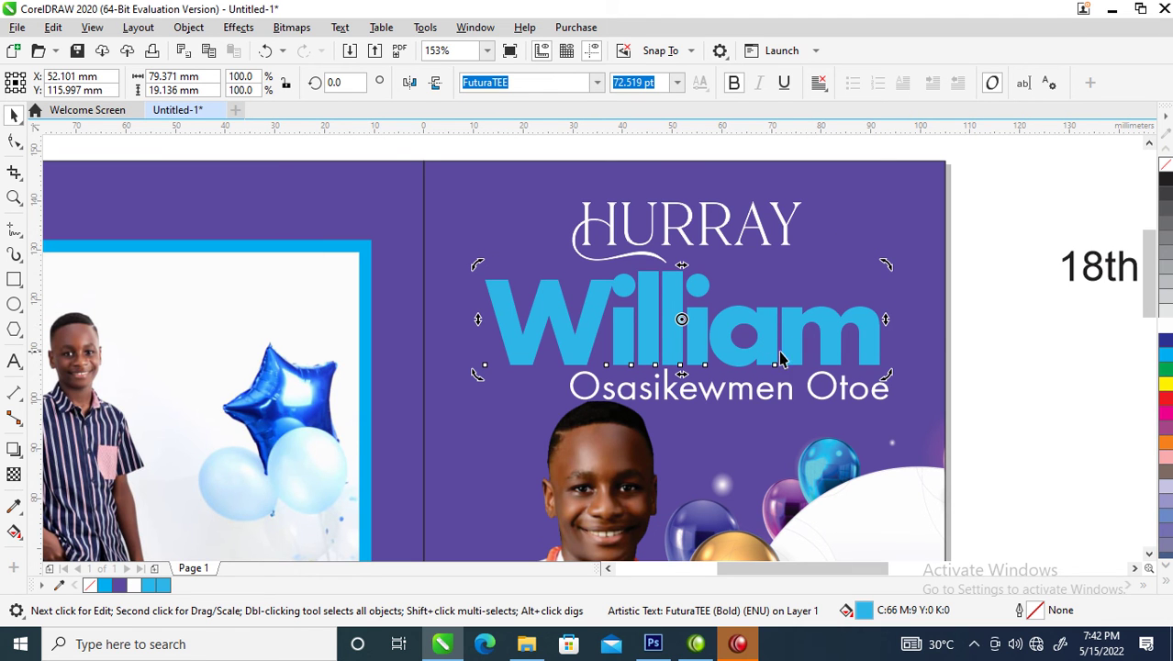
{"action": "left_click", "coordinate": [773, 352]}
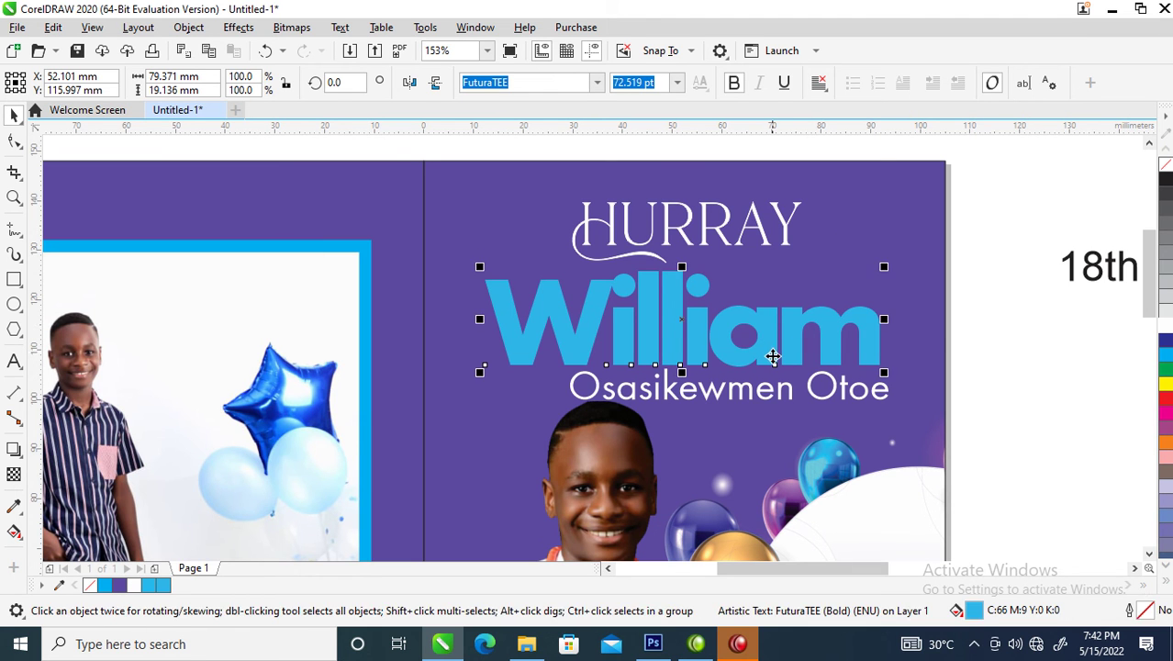
Give the first name a white 13 pt outline placed behind the fill and scaling with the object
{"action": "left_click", "coordinate": [823, 270]}
{"action": "left_click", "coordinate": [768, 349]}
{"action": "right_click", "coordinate": [1166, 332]}
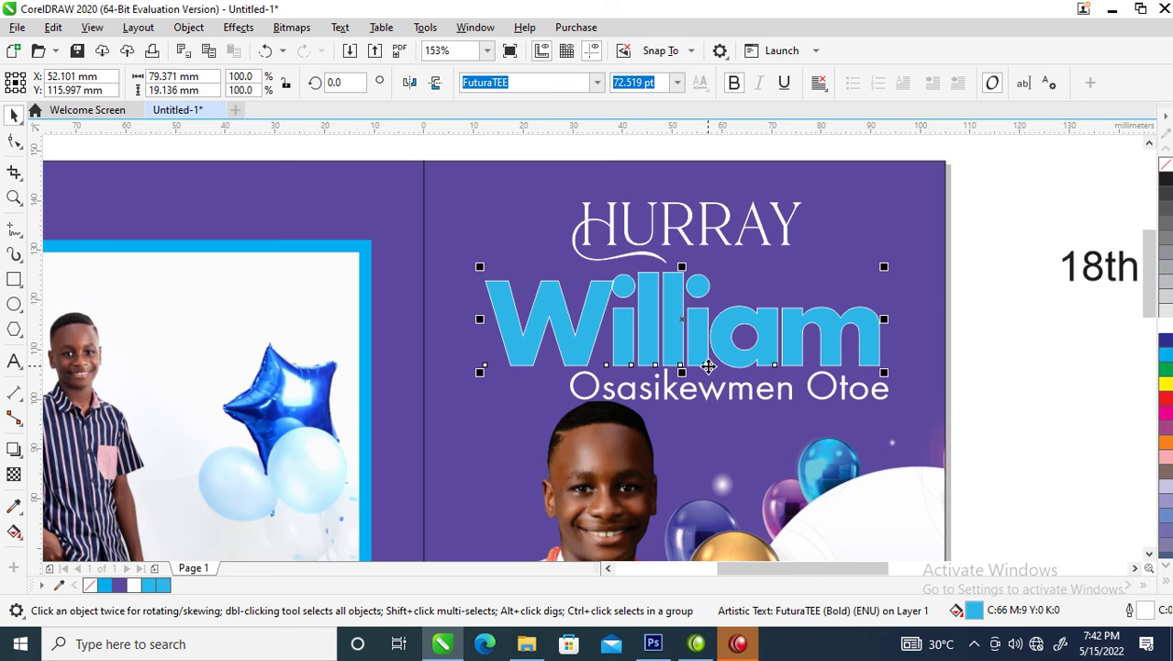
{"action": "key", "text": "F12"}
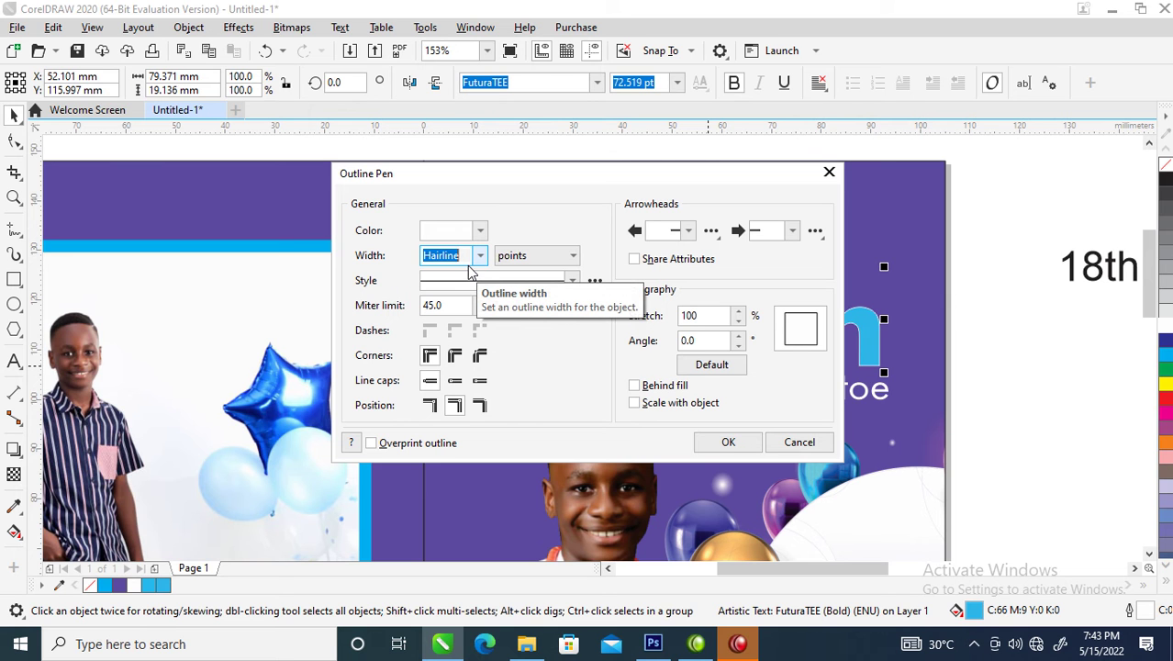
{"action": "type", "text": "13"}
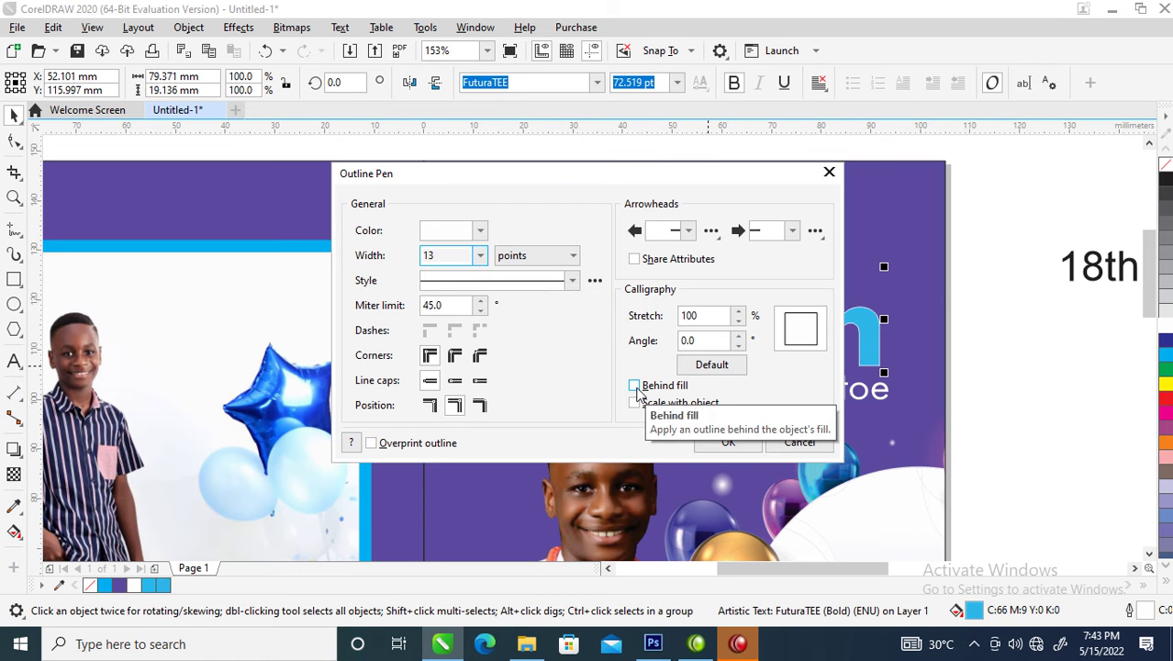
{"action": "left_click", "coordinate": [636, 387]}
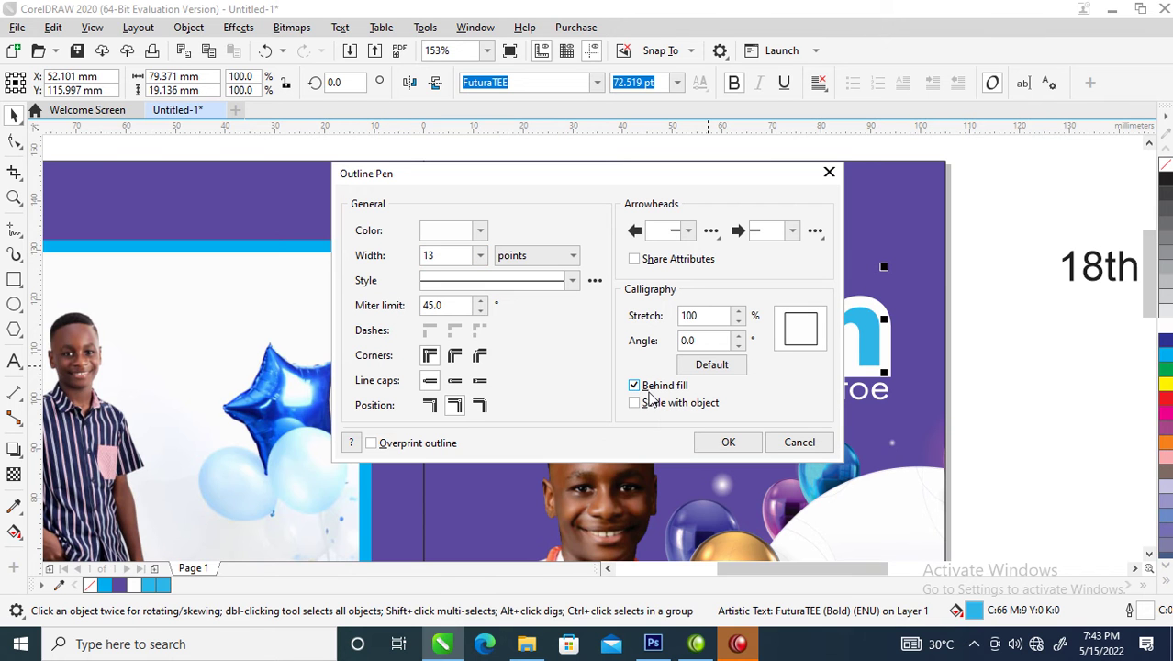
{"action": "left_click", "coordinate": [634, 403]}
{"action": "left_click", "coordinate": [735, 442]}
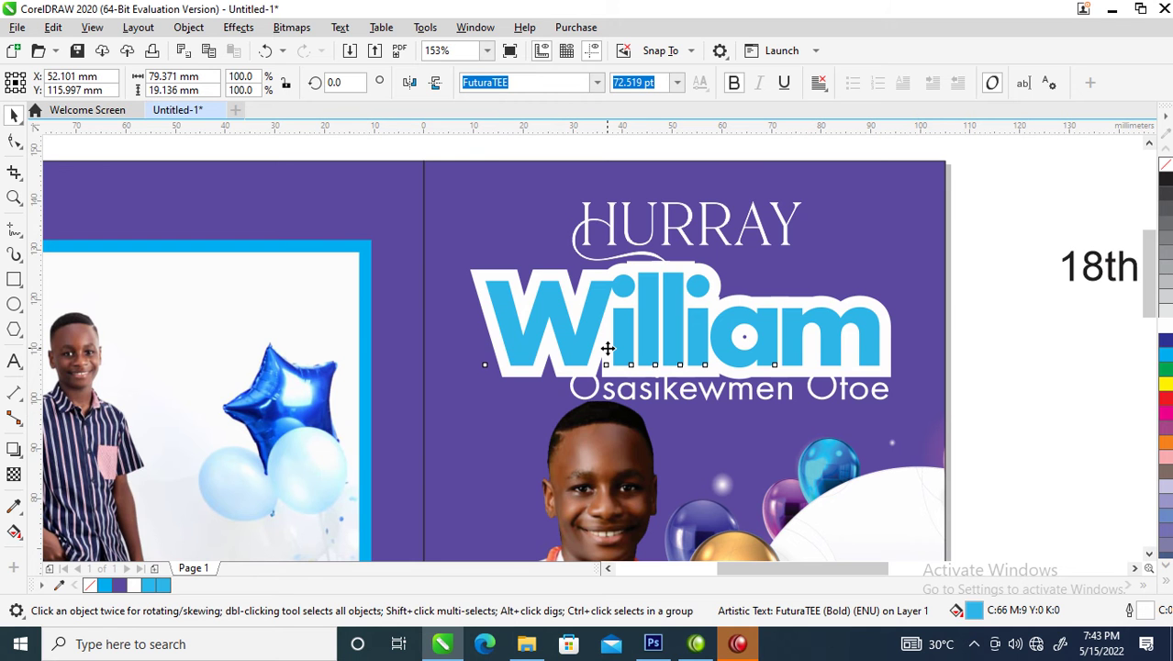
Make the first name's white outline thinner
{"action": "key", "text": "F12"}
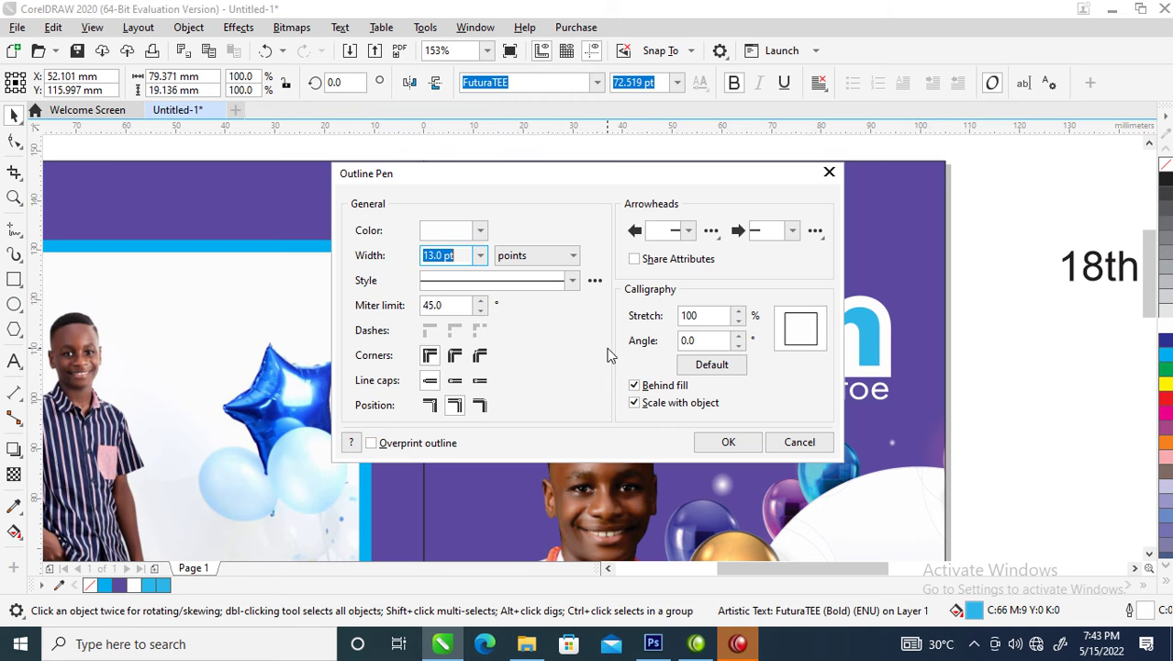
{"action": "left_click", "coordinate": [450, 260]}
{"action": "key", "text": "Return"}
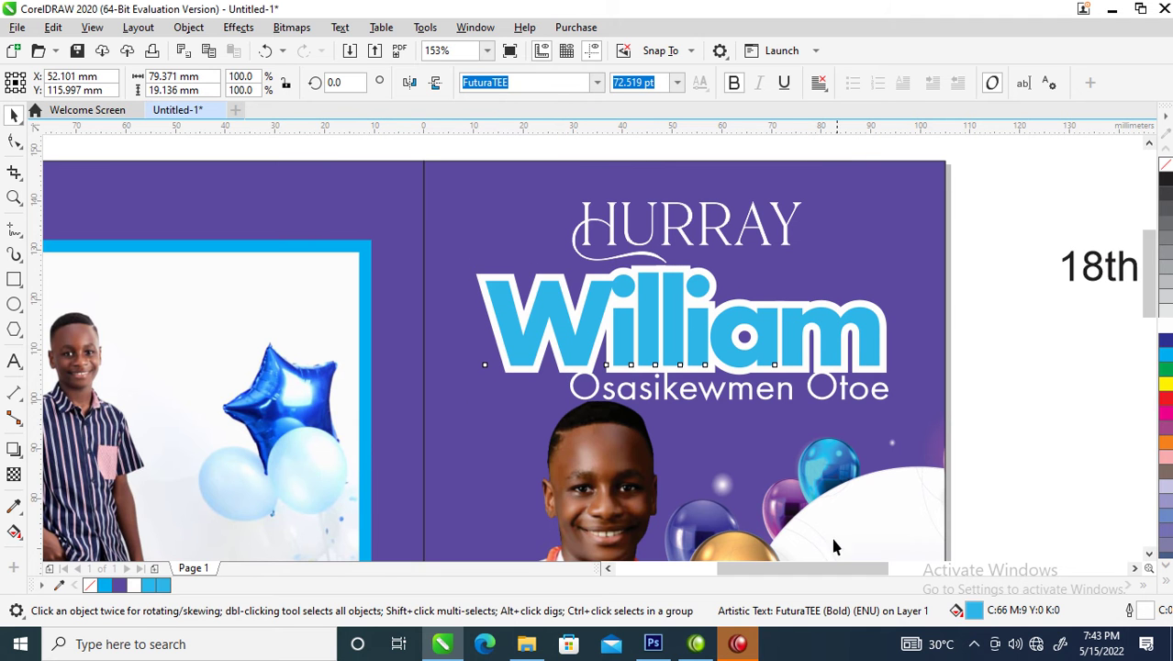
Move the other names slightly left and down, and scale the first name down to about 48 pt
{"action": "left_click", "coordinate": [753, 397]}
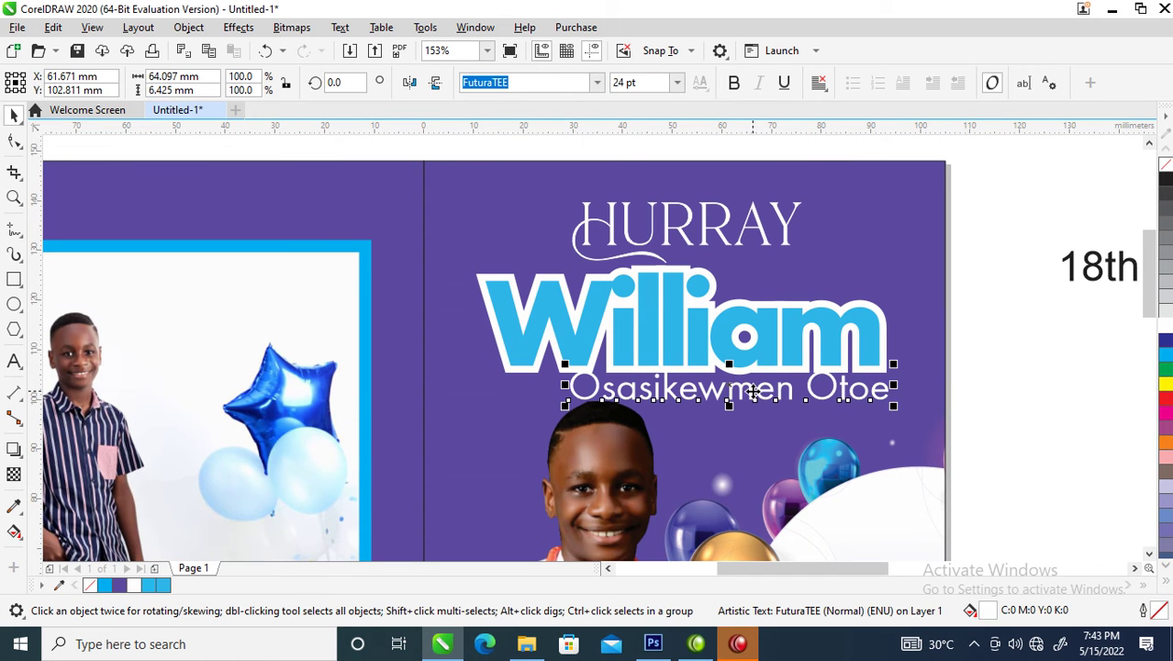
{"action": "left_click_drag", "start_coordinate": [818, 394], "coordinate": [799, 400]}
{"action": "left_click", "coordinate": [854, 331]}
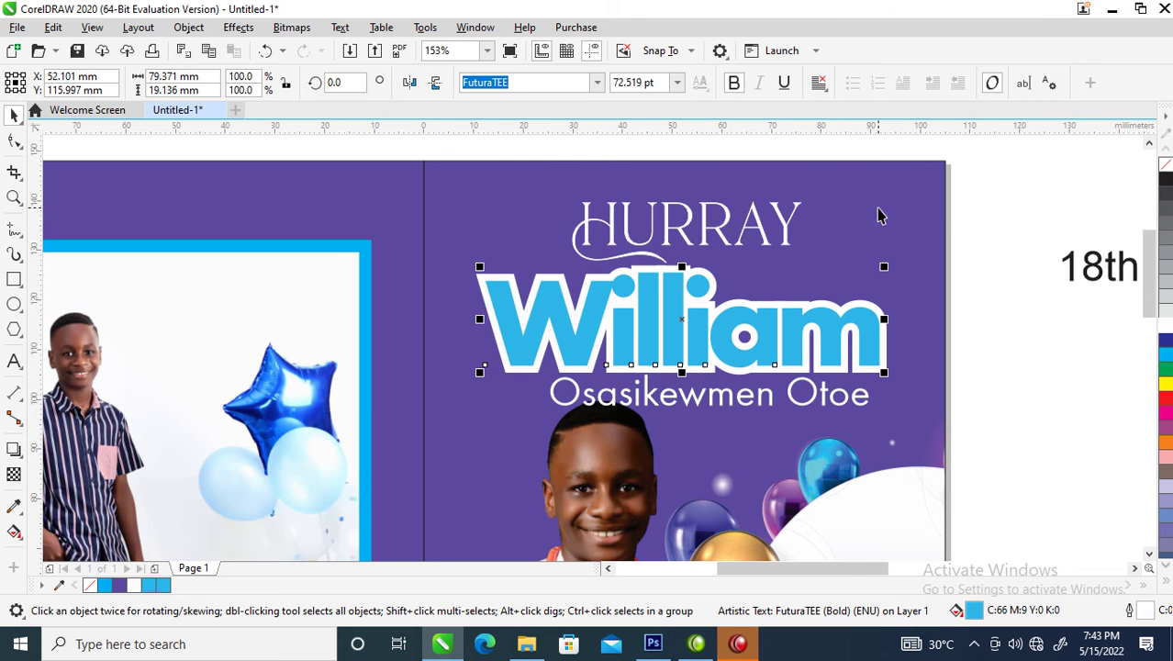
{"action": "left_click_drag", "start_coordinate": [883, 267], "coordinate": [817, 255]}
{"action": "left_click", "coordinate": [779, 404]}
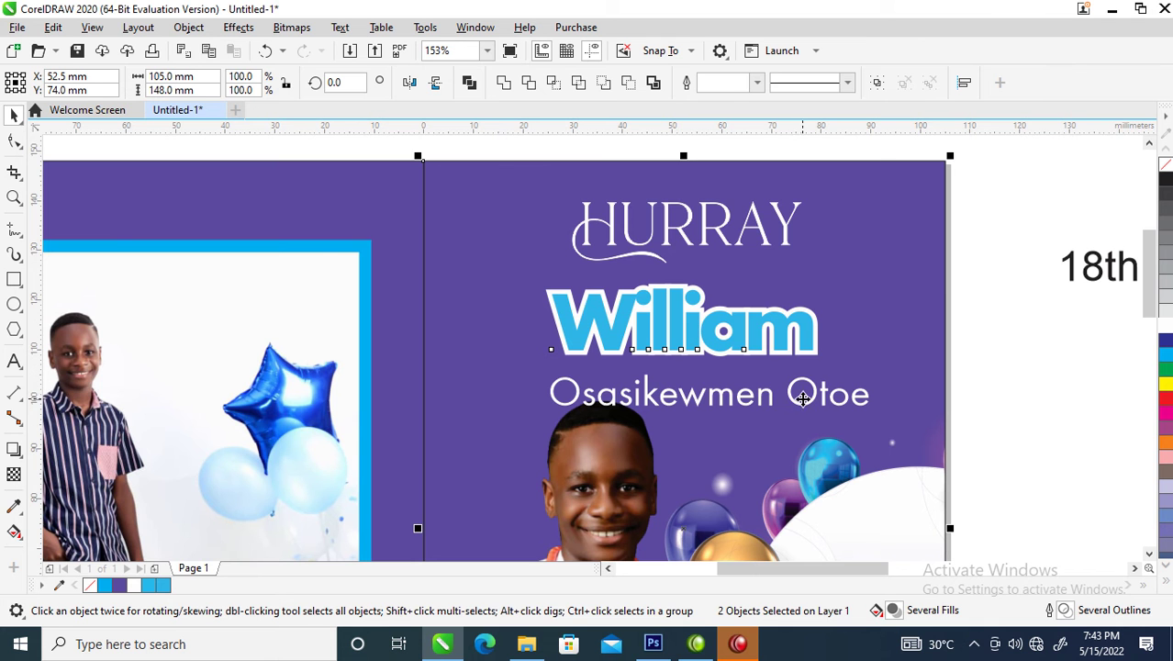
{"action": "left_click", "coordinate": [781, 396]}
{"action": "double_click", "coordinate": [781, 395]}
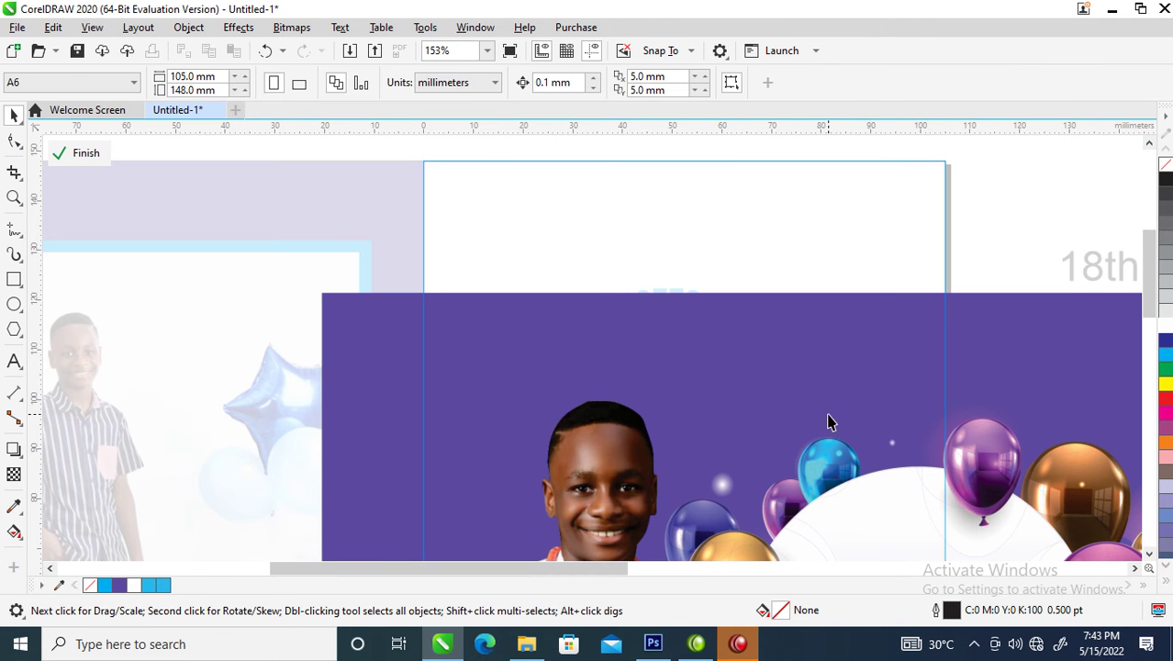
{"action": "left_click", "coordinate": [948, 197]}
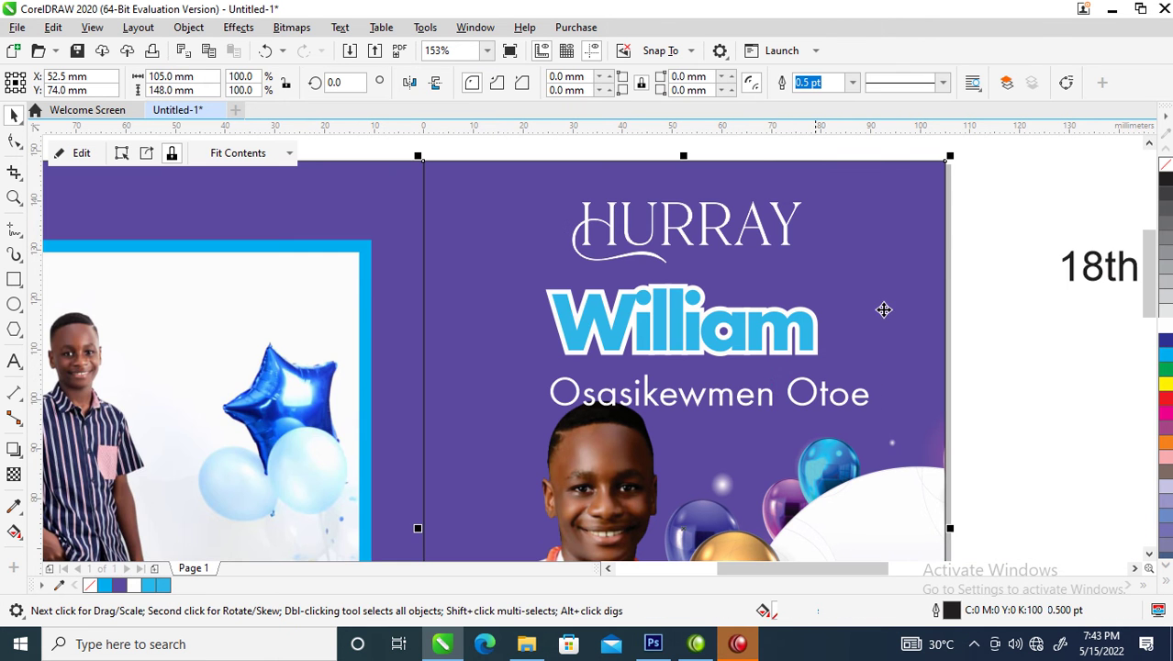
Fit the other names directly beneath the first name at about 20 pt and make them bold
{"action": "left_click", "coordinate": [789, 396]}
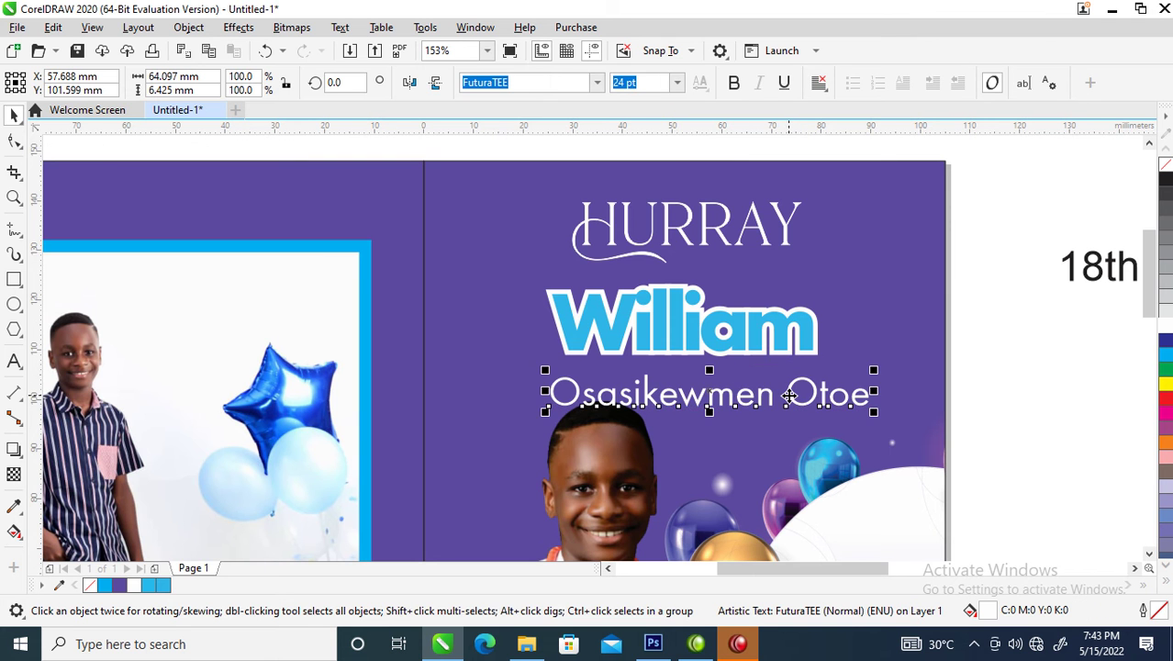
{"action": "left_click_drag", "start_coordinate": [789, 396], "coordinate": [760, 377]}
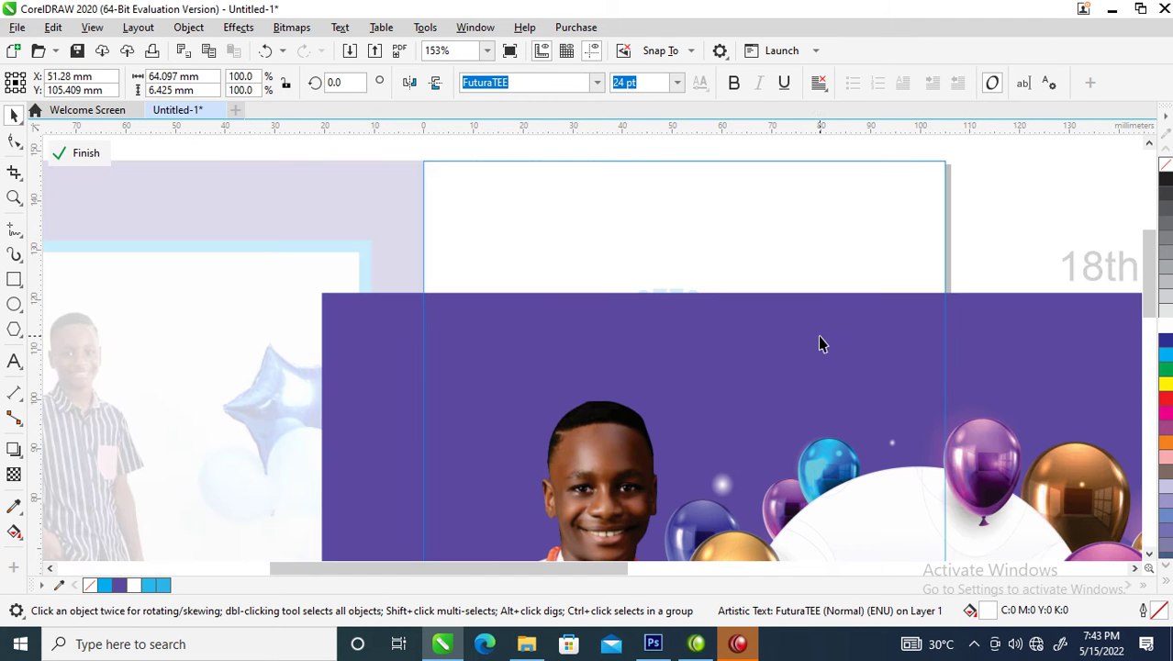
{"action": "double_click", "coordinate": [818, 335]}
{"action": "left_click", "coordinate": [1003, 354]}
{"action": "left_click", "coordinate": [1023, 222]}
{"action": "left_click", "coordinate": [828, 384]}
{"action": "left_click_drag", "start_coordinate": [844, 349], "coordinate": [821, 341]}
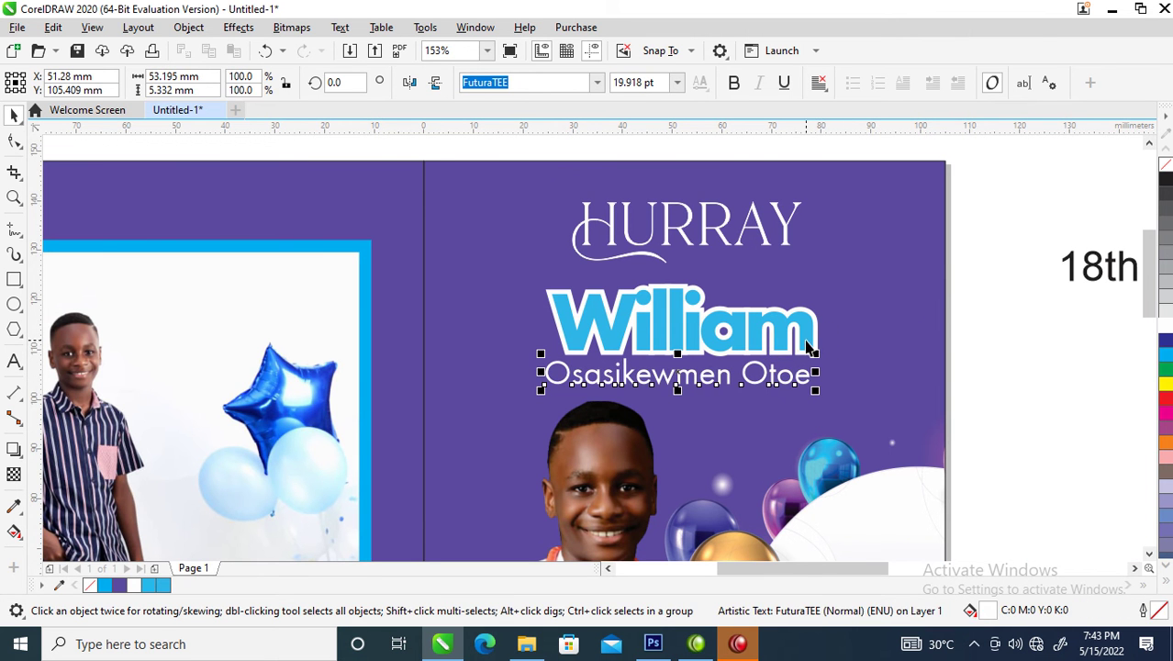
{"action": "left_click", "coordinate": [736, 82]}
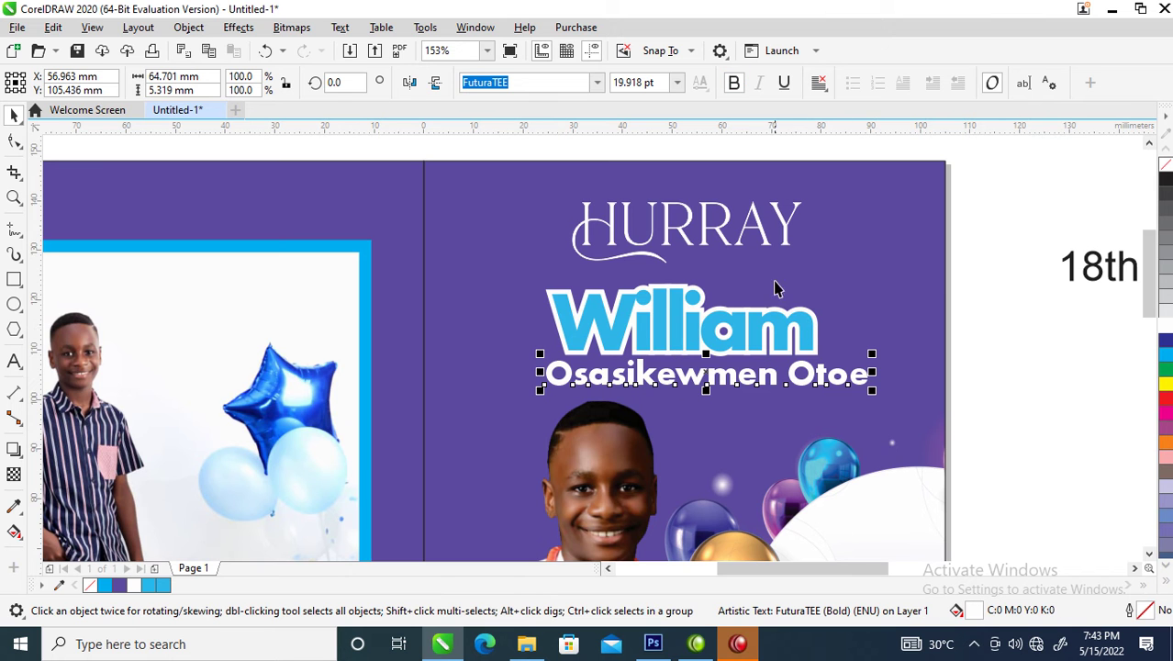
Centre the two name lines horizontally on each other and on the front panel's background rectangle
{"action": "left_click", "coordinate": [806, 336], "text": "shift"}
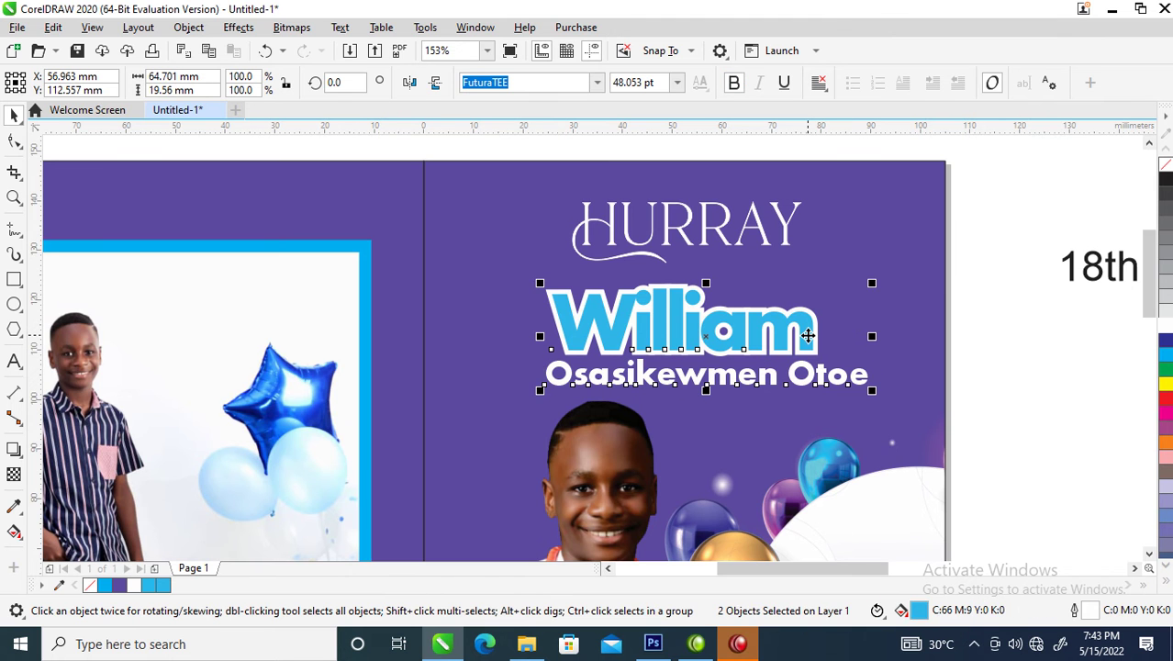
{"action": "key", "text": "c"}
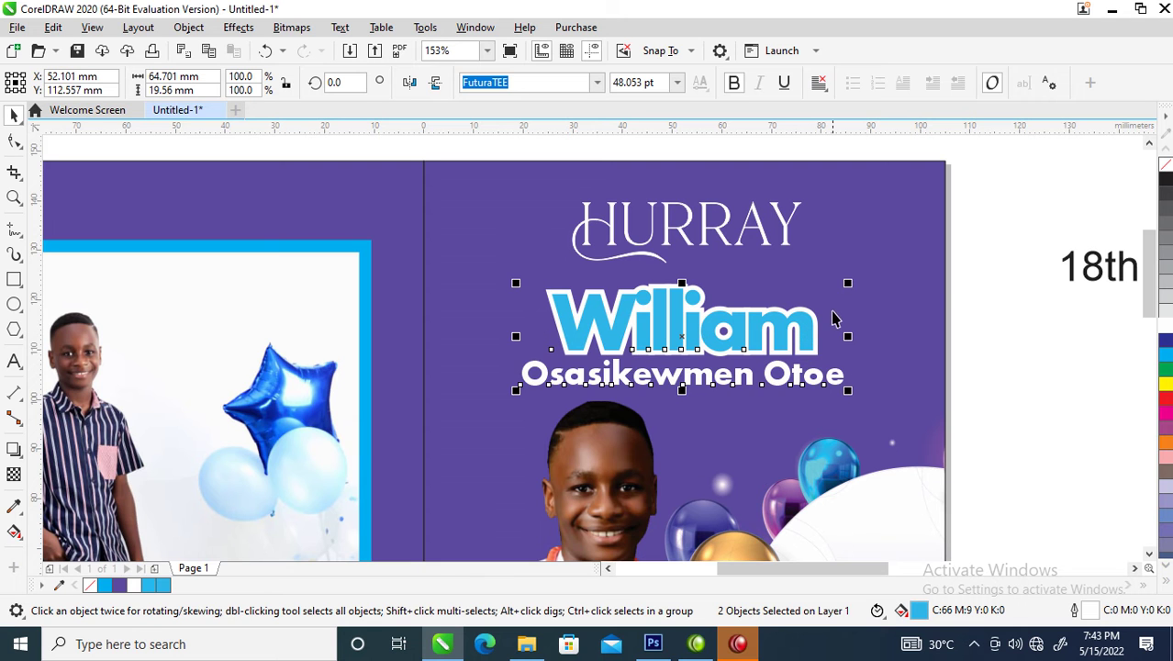
{"action": "left_click", "coordinate": [915, 273], "text": "shift"}
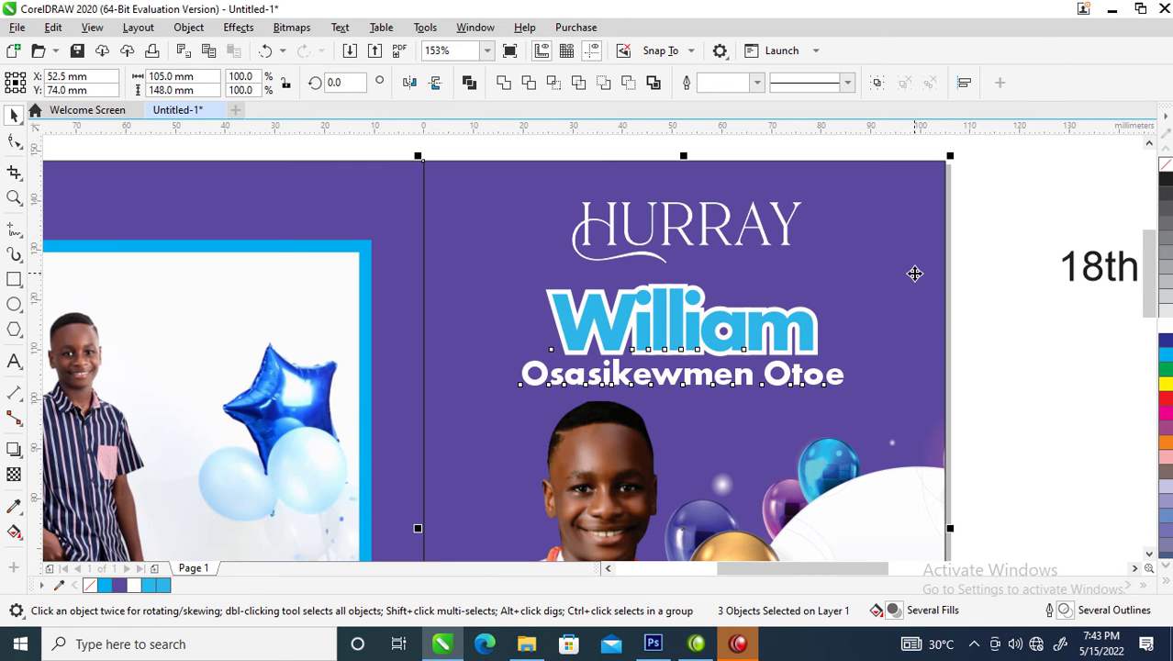
{"action": "key", "text": "e"}
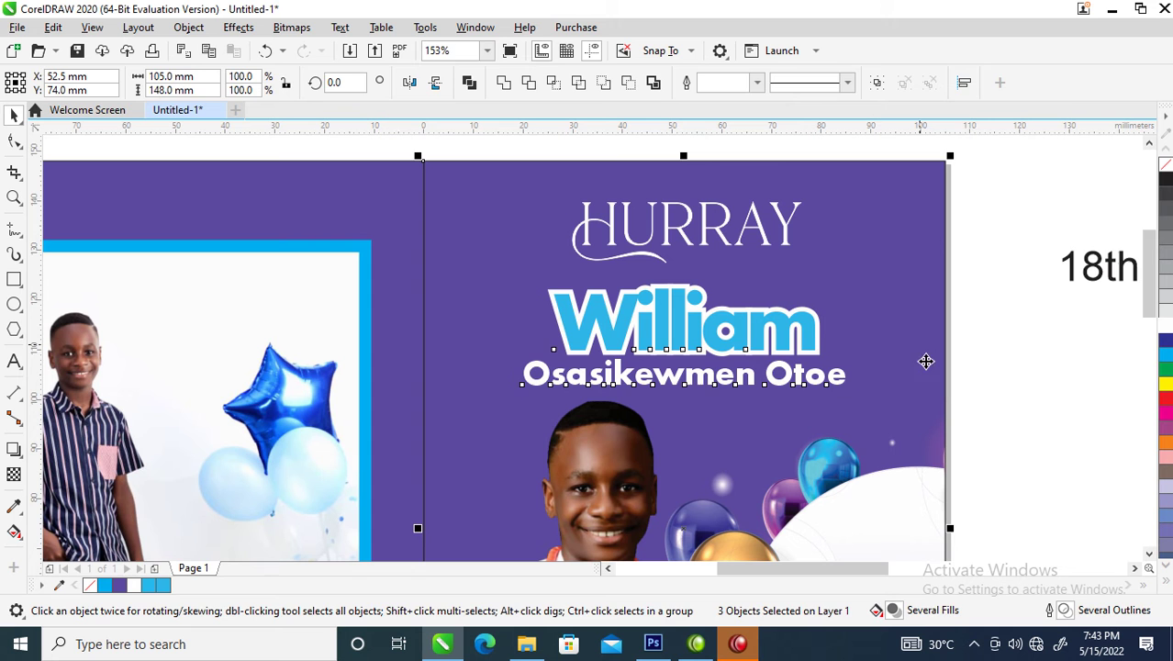
{"action": "left_click", "coordinate": [986, 305]}
Group the two name lines and add a drop shadow offset about 0.4 mm right and 0.9 mm down
{"action": "left_click_drag", "start_coordinate": [1016, 259], "coordinate": [468, 411]}
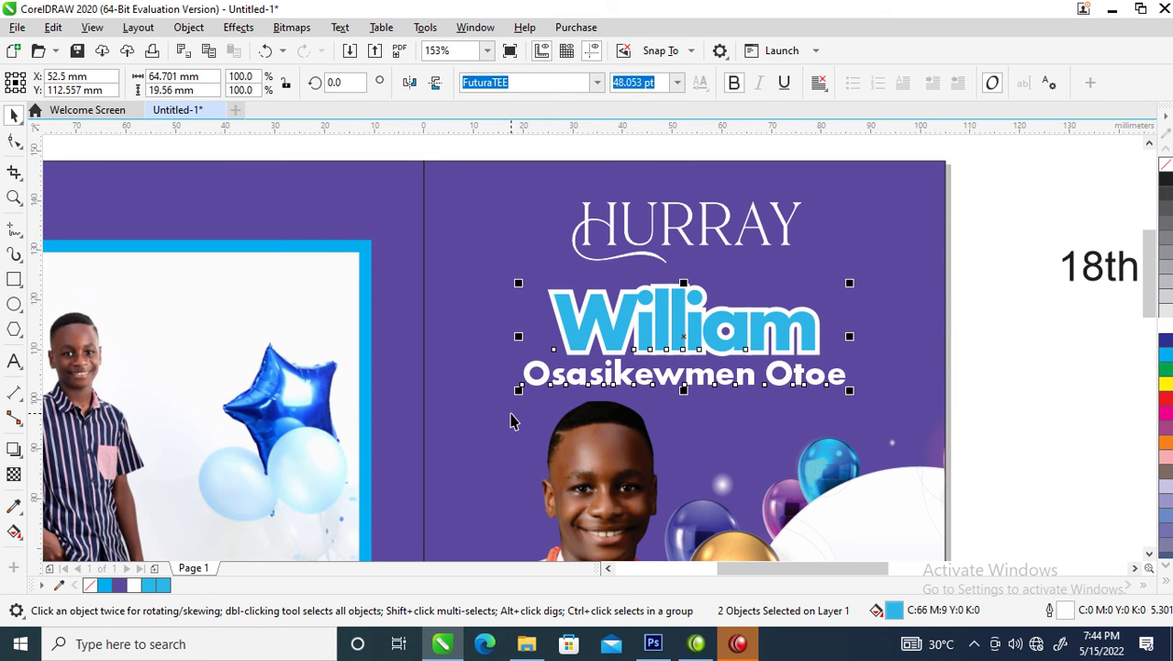
{"action": "key", "text": "ctrl+g"}
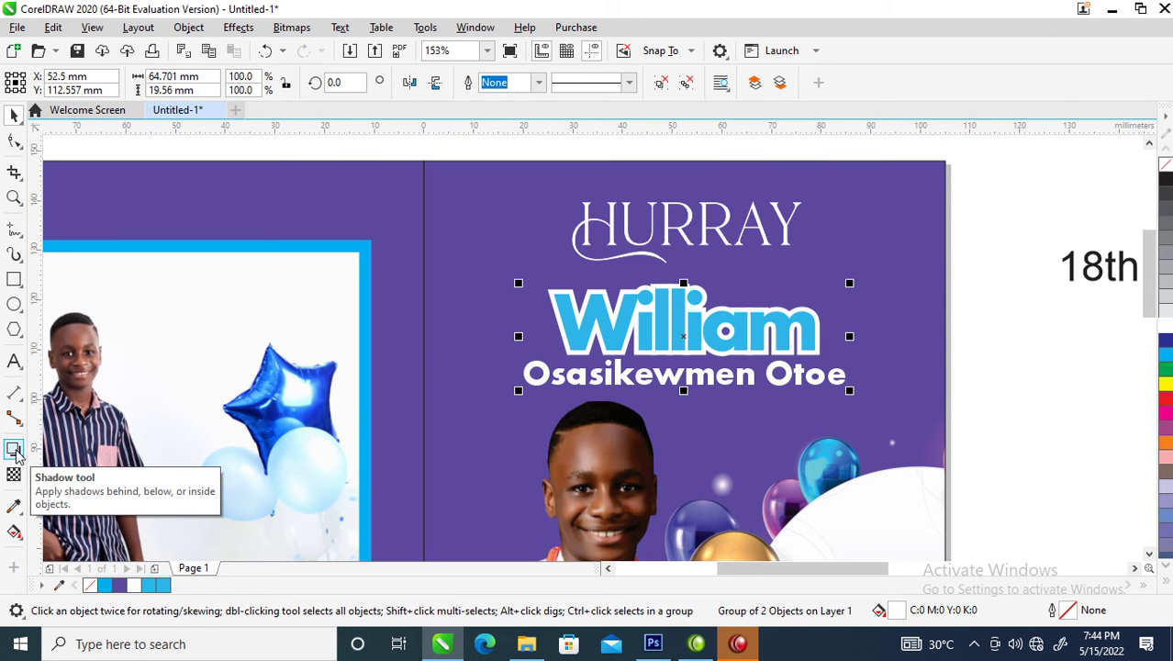
{"action": "left_click", "coordinate": [14, 450]}
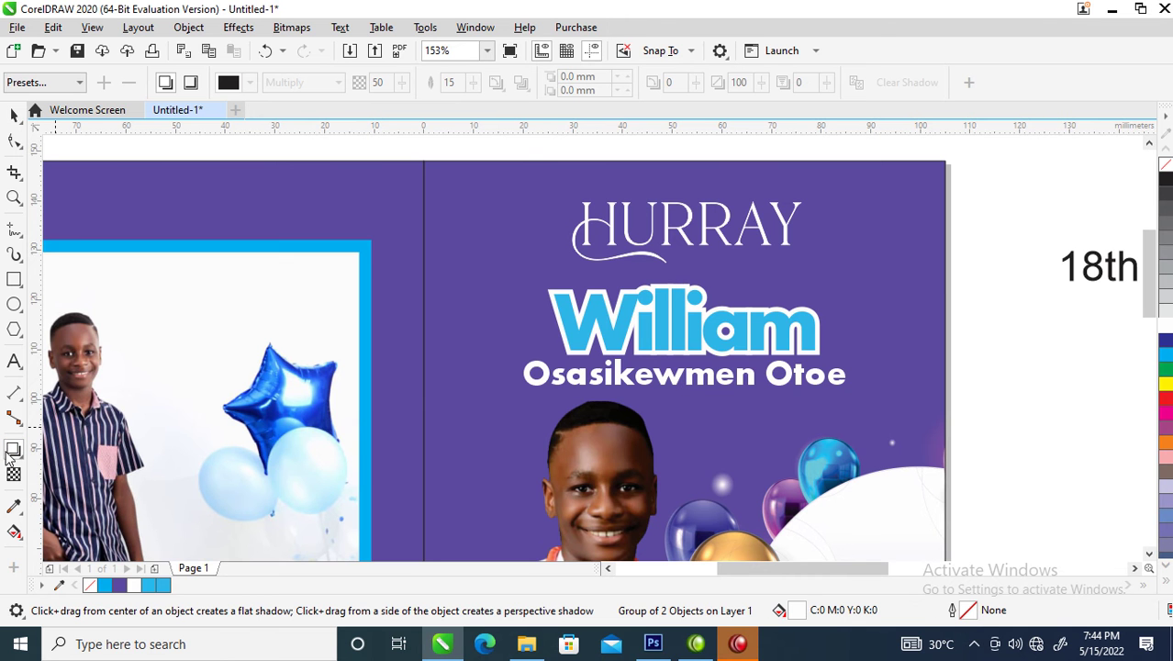
{"action": "left_click_drag", "start_coordinate": [684, 336], "coordinate": [712, 395]}
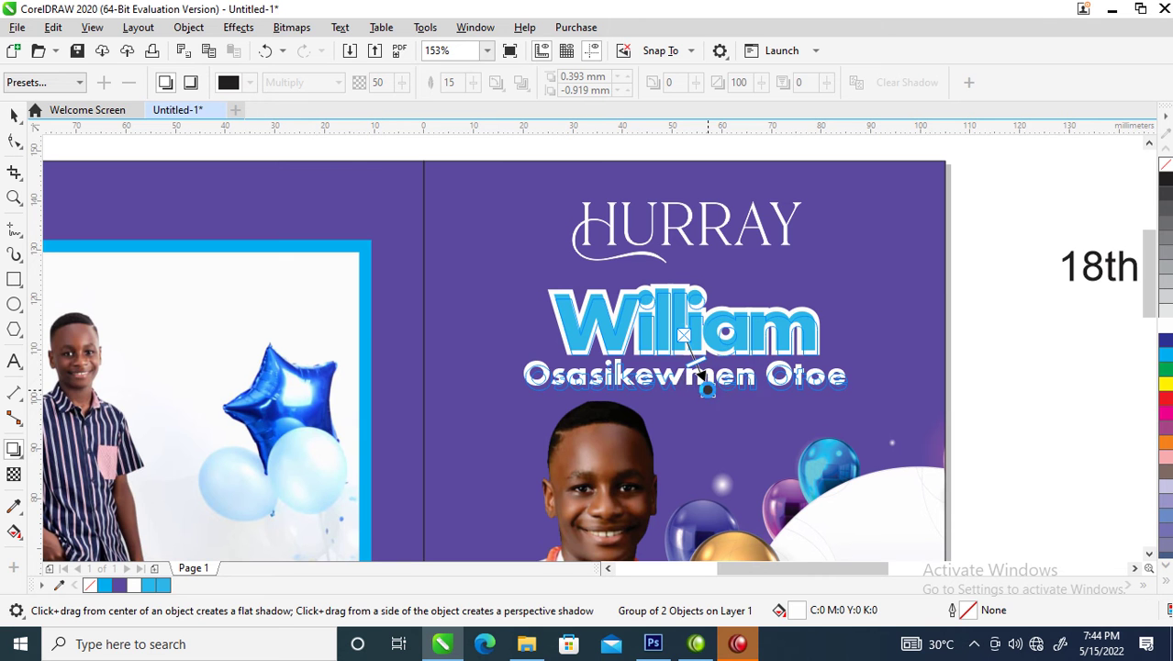
{"action": "left_click_drag", "start_coordinate": [707, 386], "coordinate": [708, 390]}
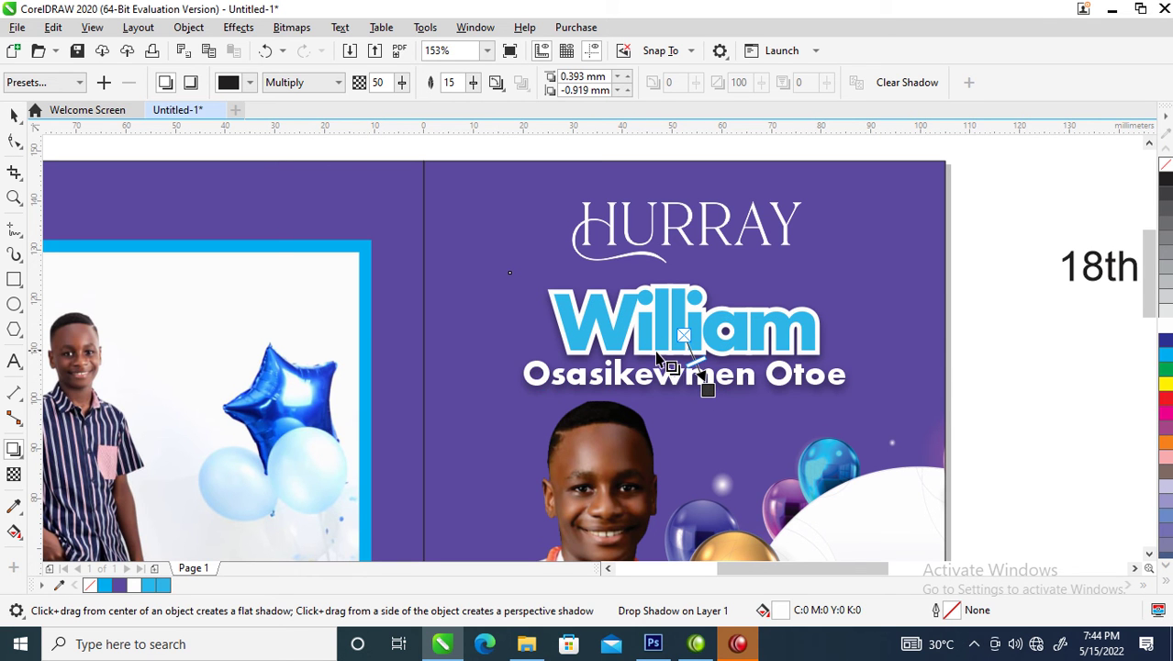
Break the drop shadow apart from the names and group the shadow and names together
{"action": "left_click", "coordinate": [188, 27]}
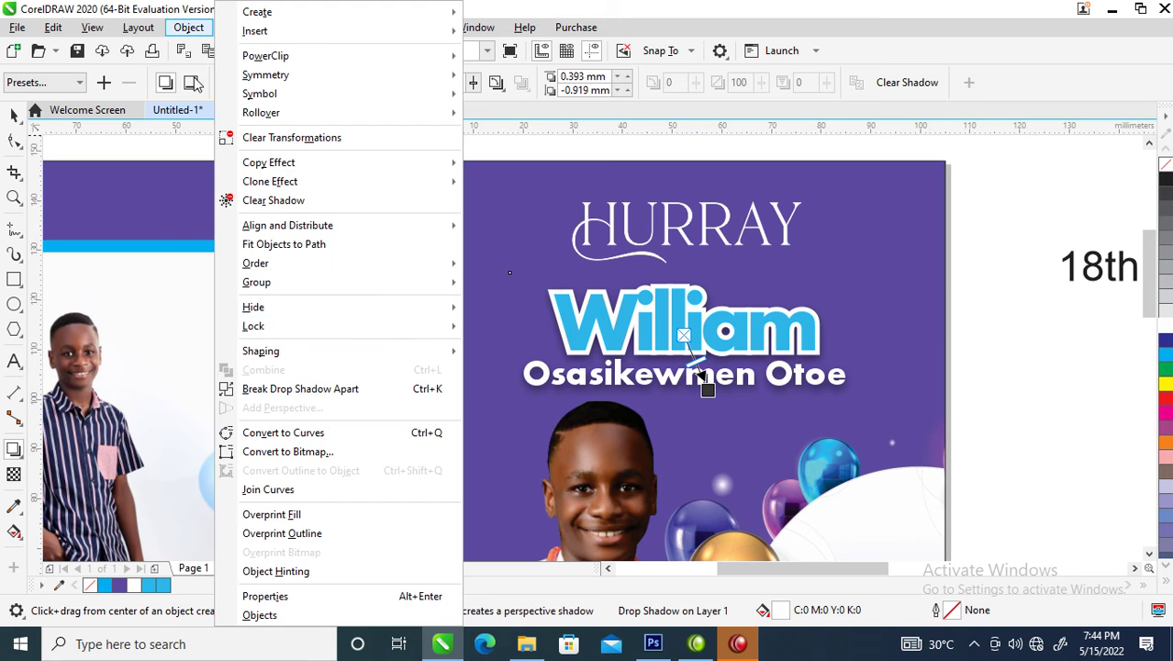
{"action": "left_click", "coordinate": [303, 389]}
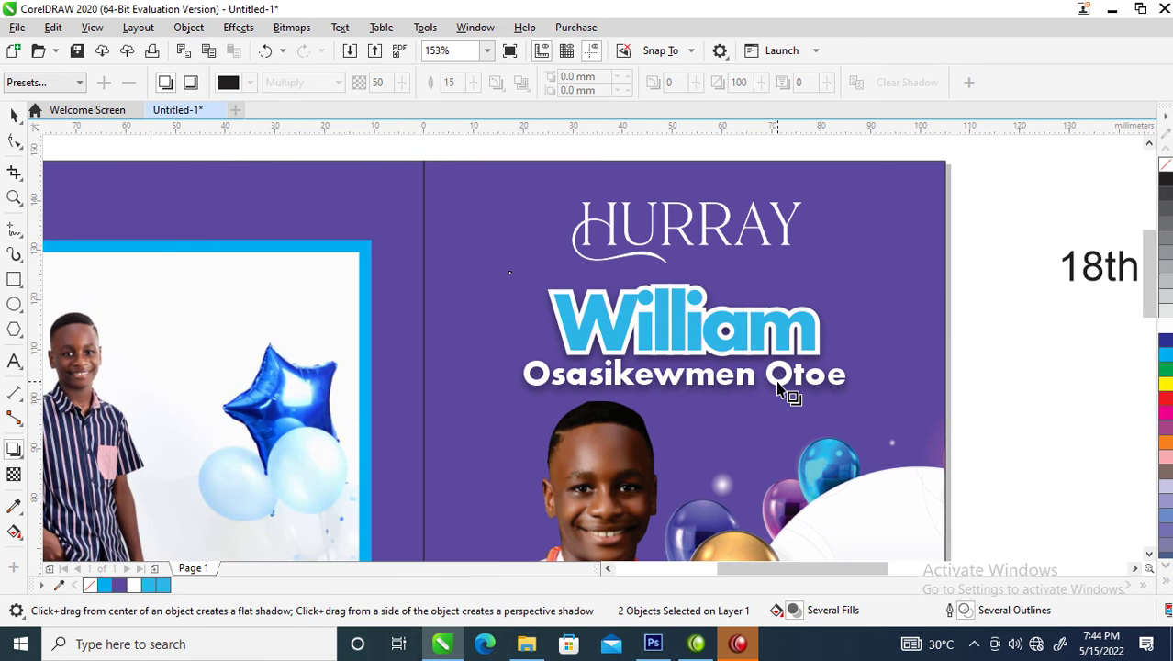
{"action": "key", "text": "ctrl+g"}
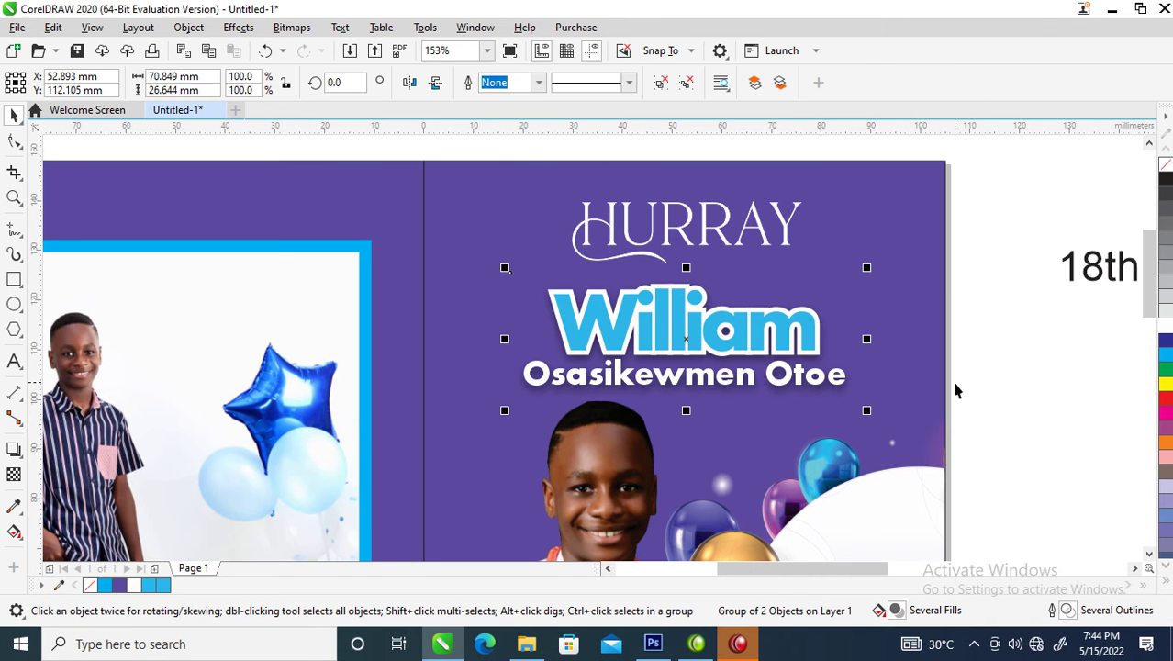
Scale the HURRAY heading down about its centre to roughly 38 mm wide
{"action": "left_click", "coordinate": [795, 221]}
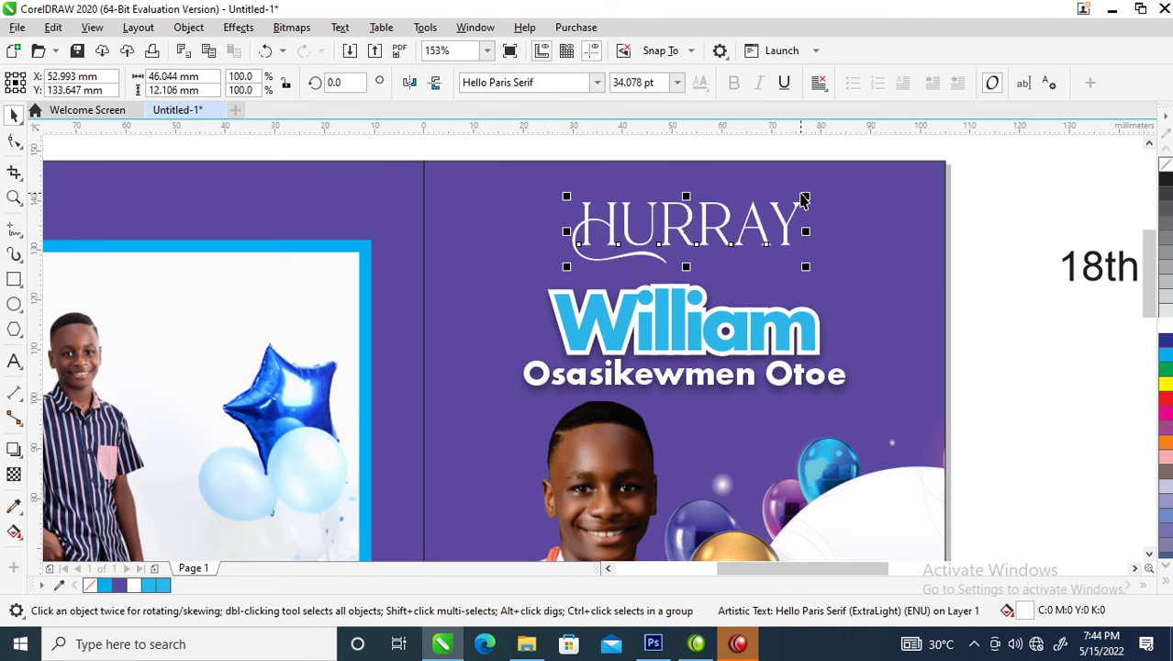
{"action": "left_click_drag", "start_coordinate": [810, 193], "coordinate": [786, 193]}
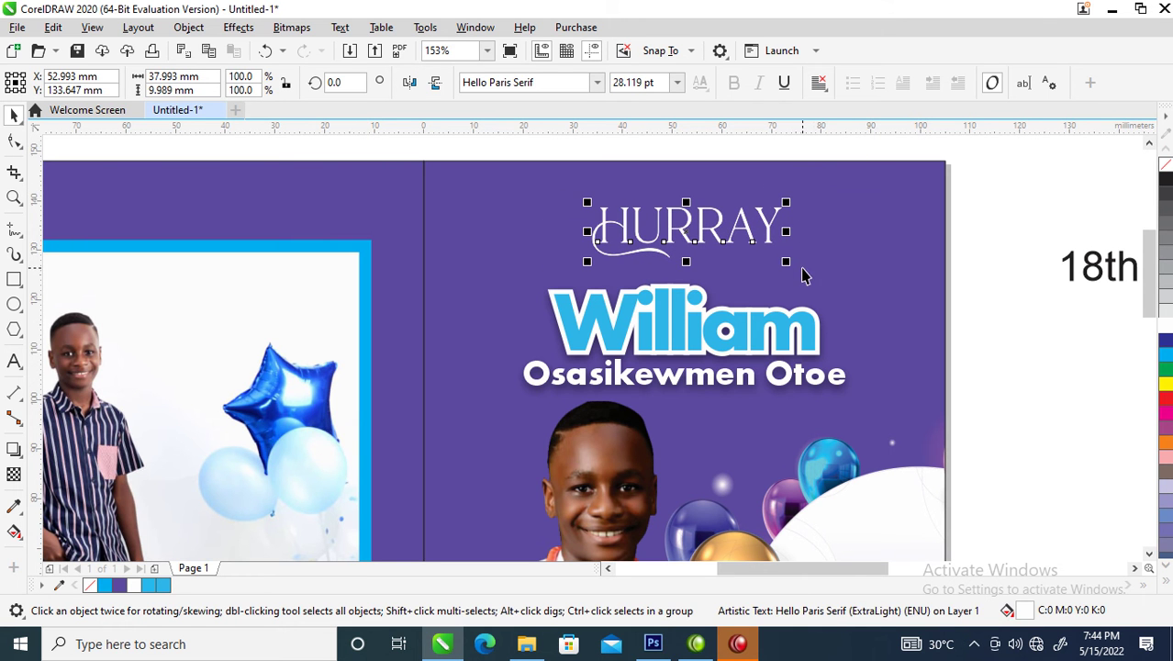
Change the HURRAY heading's font to Hello Paris Script
{"action": "scroll", "coordinate": [802, 262], "scroll_direction": "down", "scroll_amount": 4}
{"action": "key", "text": "z"}
{"action": "left_click_drag", "start_coordinate": [637, 224], "coordinate": [888, 438]}
{"action": "left_click_drag", "start_coordinate": [457, 176], "coordinate": [806, 372]}
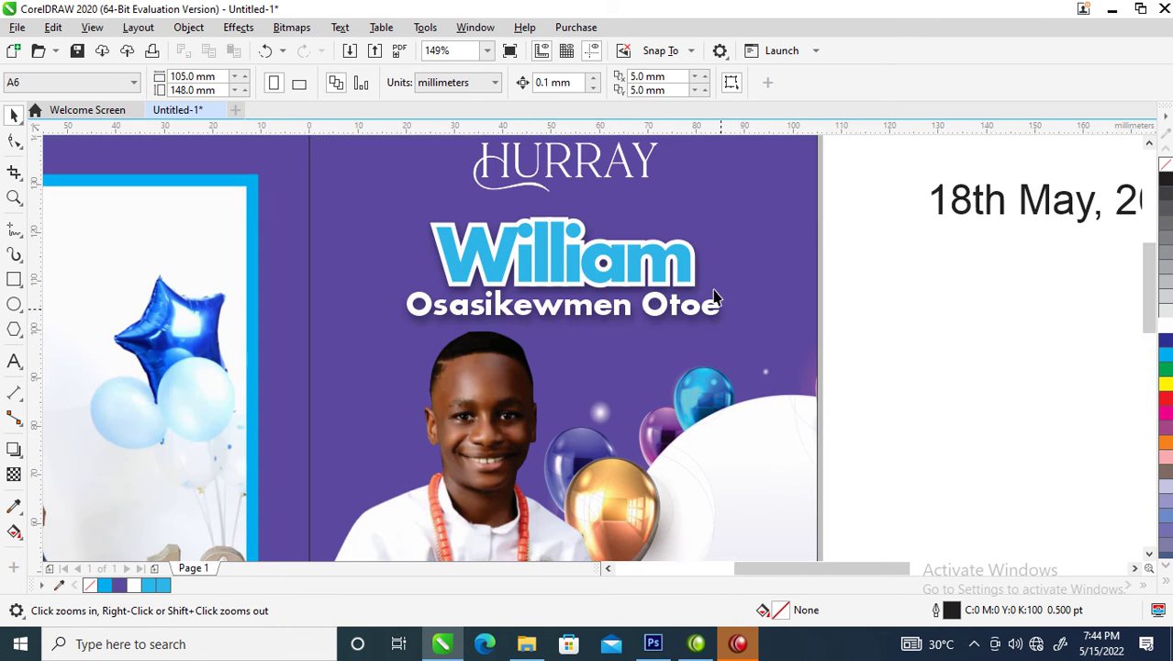
{"action": "key", "text": "space"}
{"action": "left_click", "coordinate": [649, 165]}
{"action": "key", "text": "F3"}
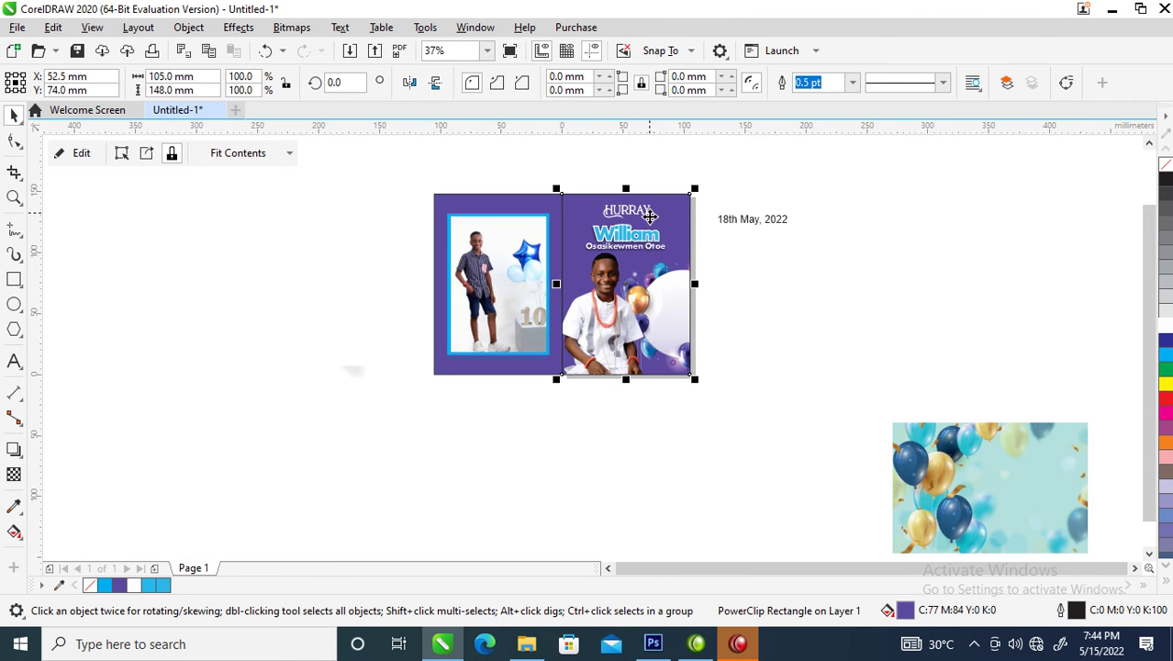
{"action": "key", "text": "z"}
{"action": "left_click_drag", "start_coordinate": [709, 258], "coordinate": [494, 168]}
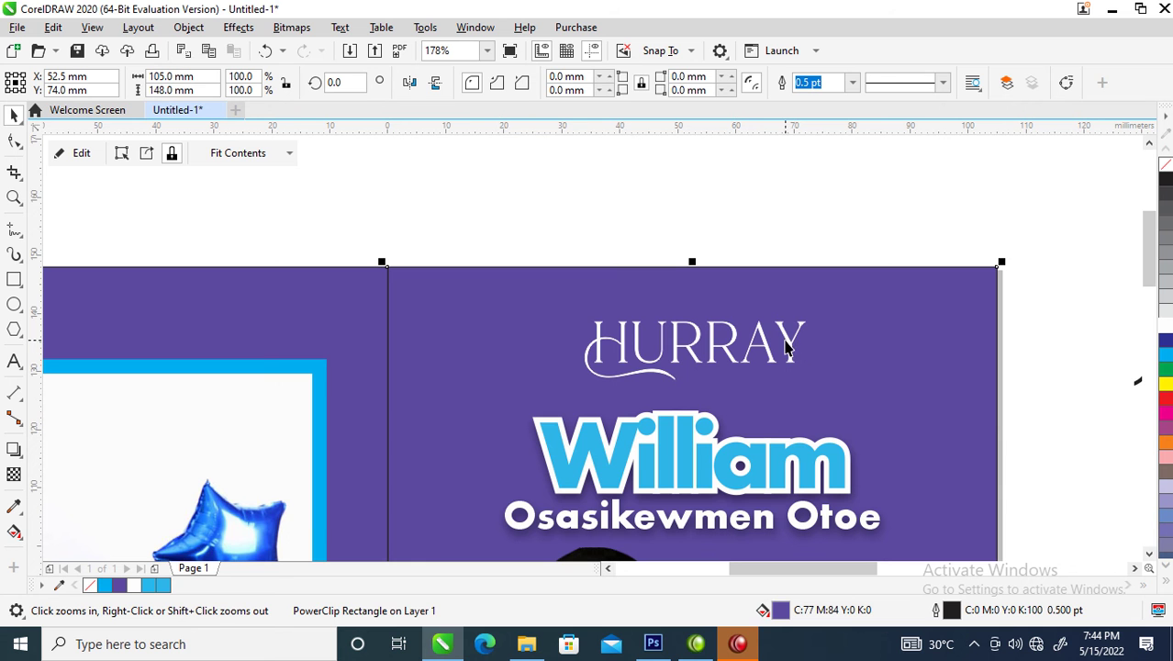
{"action": "left_click", "coordinate": [792, 342]}
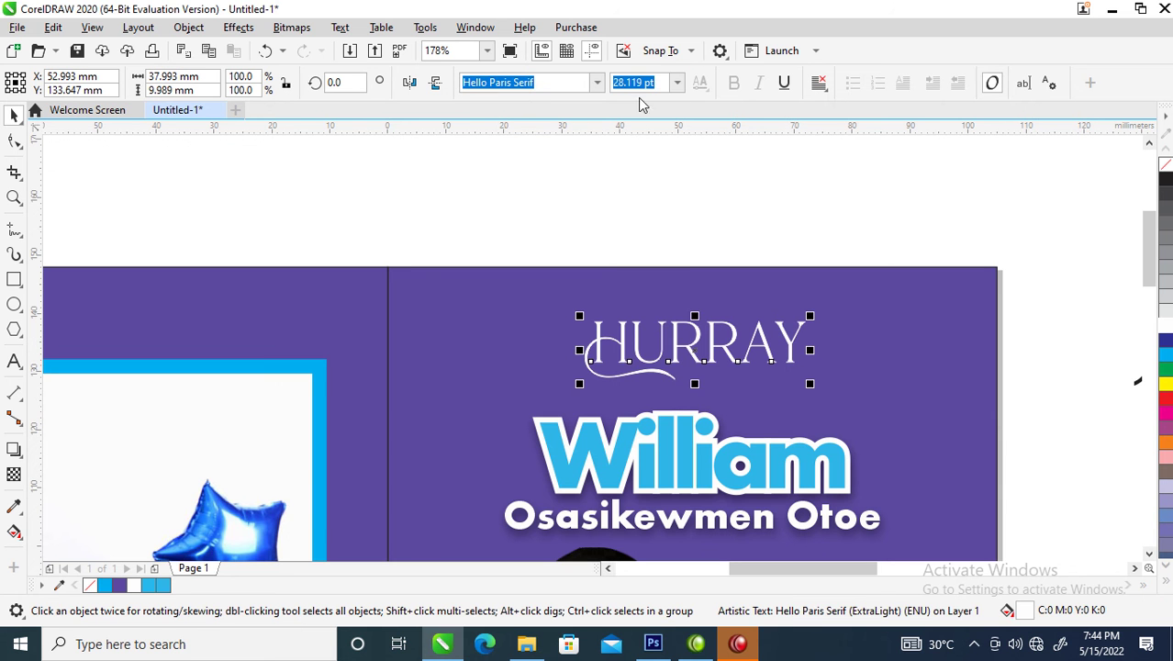
{"action": "left_click", "coordinate": [597, 83]}
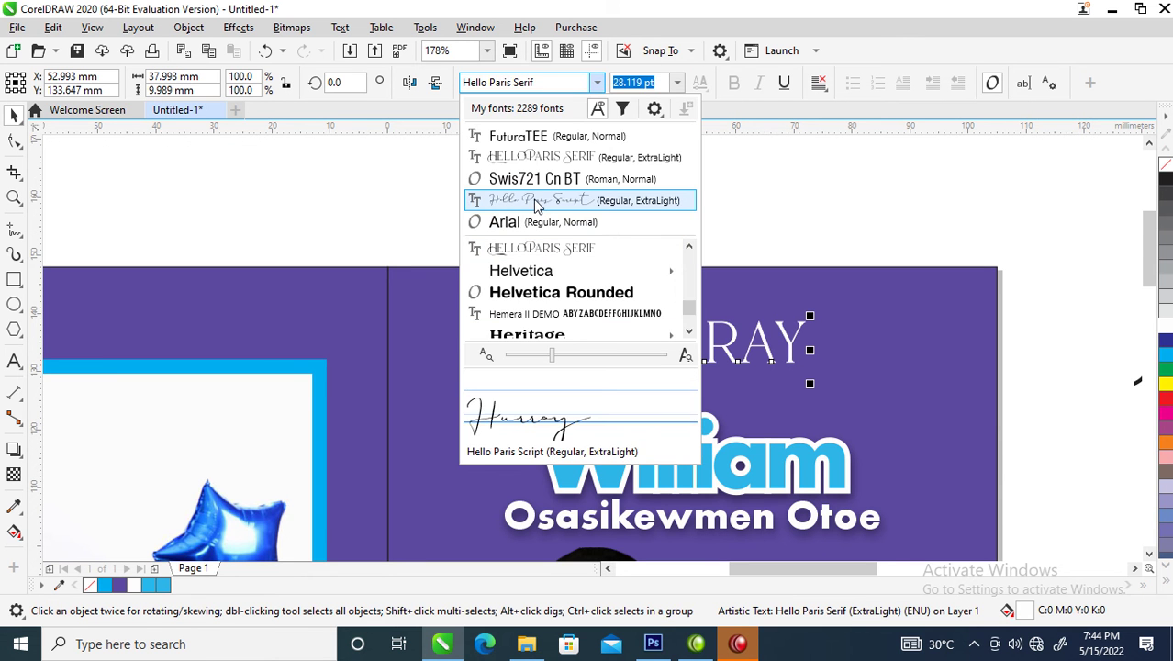
{"action": "left_click", "coordinate": [542, 197]}
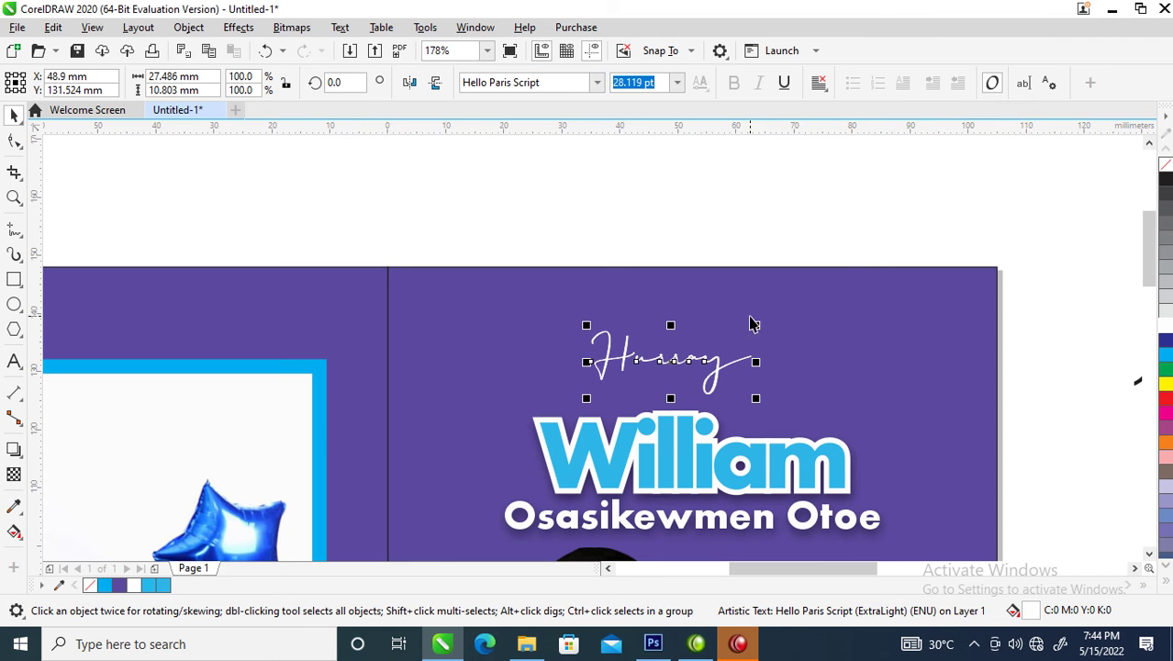
Enlarge the Hurray heading about its centre to about 59 mm wide and move it about 4 mm right and 2 mm down
{"action": "left_click_drag", "start_coordinate": [755, 322], "coordinate": [846, 286]}
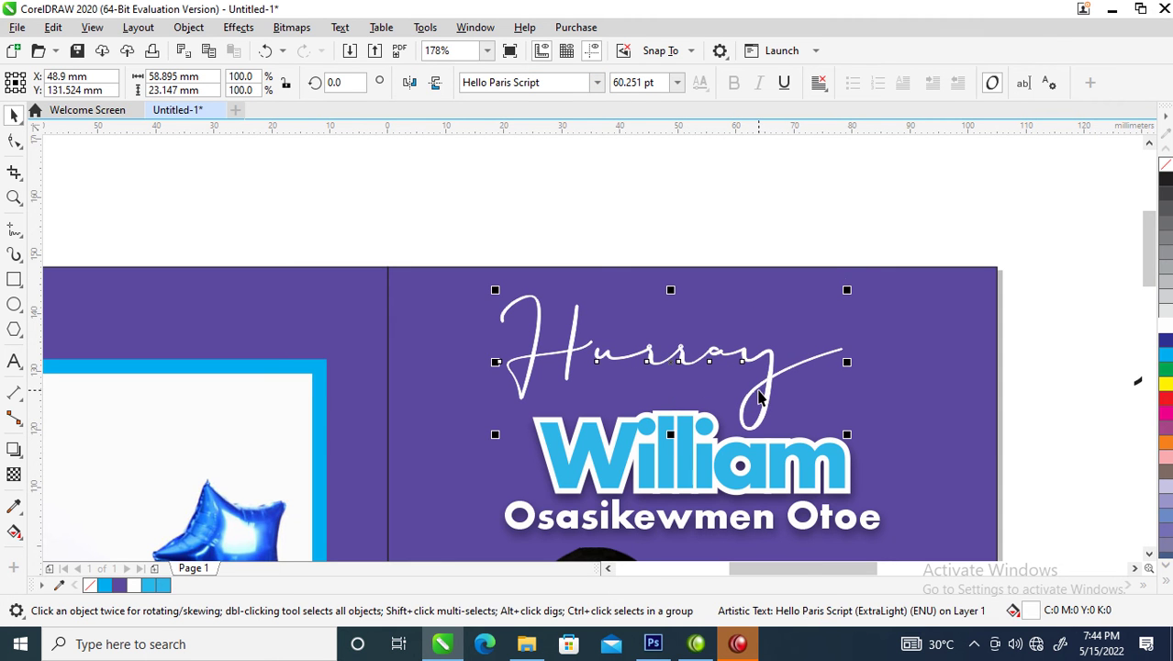
{"action": "left_click_drag", "start_coordinate": [769, 361], "coordinate": [792, 371]}
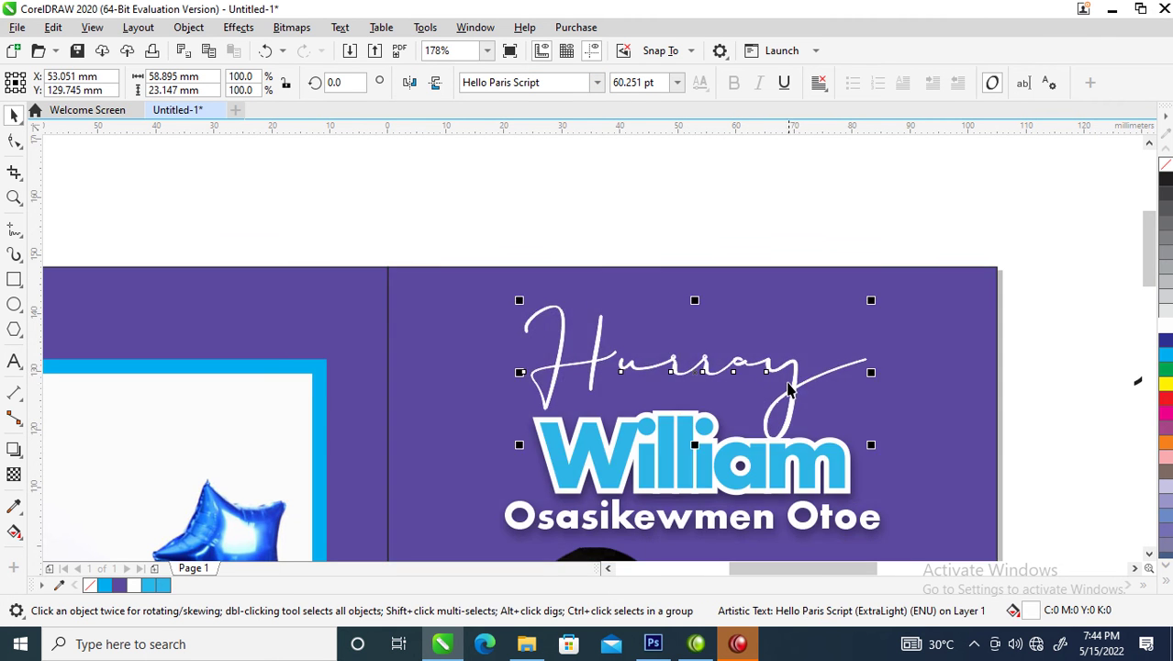
{"action": "scroll", "coordinate": [775, 375], "scroll_direction": "down", "scroll_amount": 2}
{"action": "left_click", "coordinate": [826, 473]}
{"action": "scroll", "coordinate": [826, 473], "scroll_direction": "up", "scroll_amount": 3}
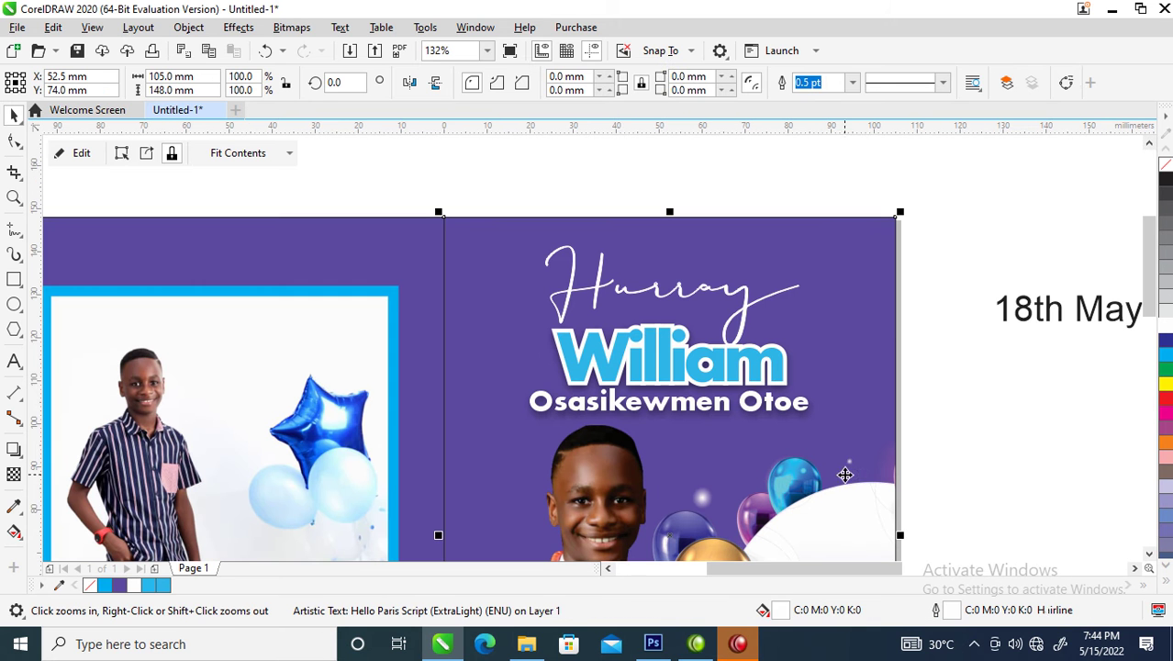
Enlarge the grouped names and shadow to about 100 mm wide and move the group down slightly below the Hurray heading
{"action": "left_click_drag", "start_coordinate": [953, 306], "coordinate": [386, 467]}
{"action": "left_click_drag", "start_coordinate": [829, 309], "coordinate": [891, 285]}
{"action": "left_click", "coordinate": [824, 374], "text": "ctrl"}
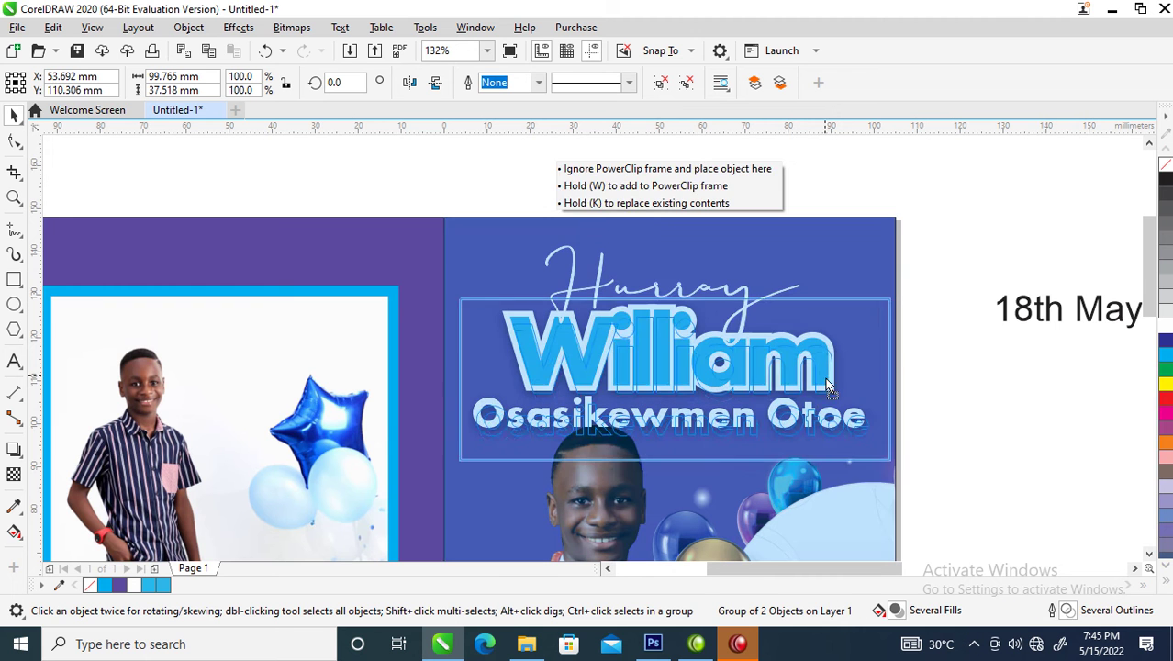
{"action": "left_click_drag", "start_coordinate": [824, 374], "coordinate": [830, 404]}
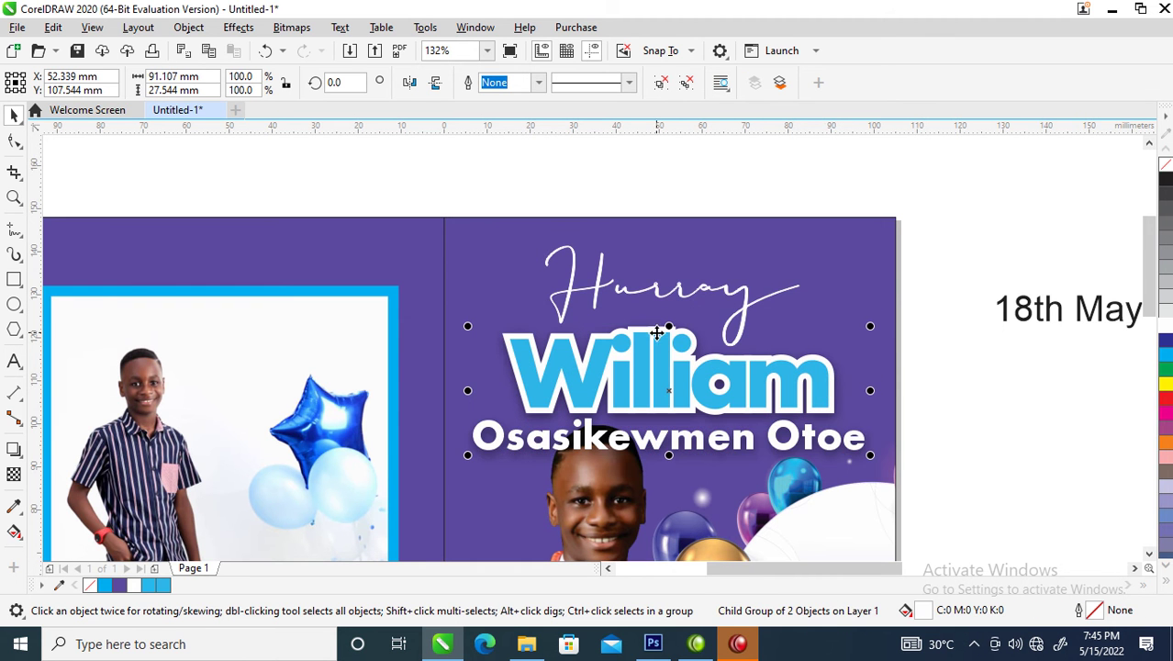
Try a vertical fountain fill from light blue to dark blue on the celebrant's first name
{"action": "left_click", "coordinate": [705, 397], "text": "ctrl"}
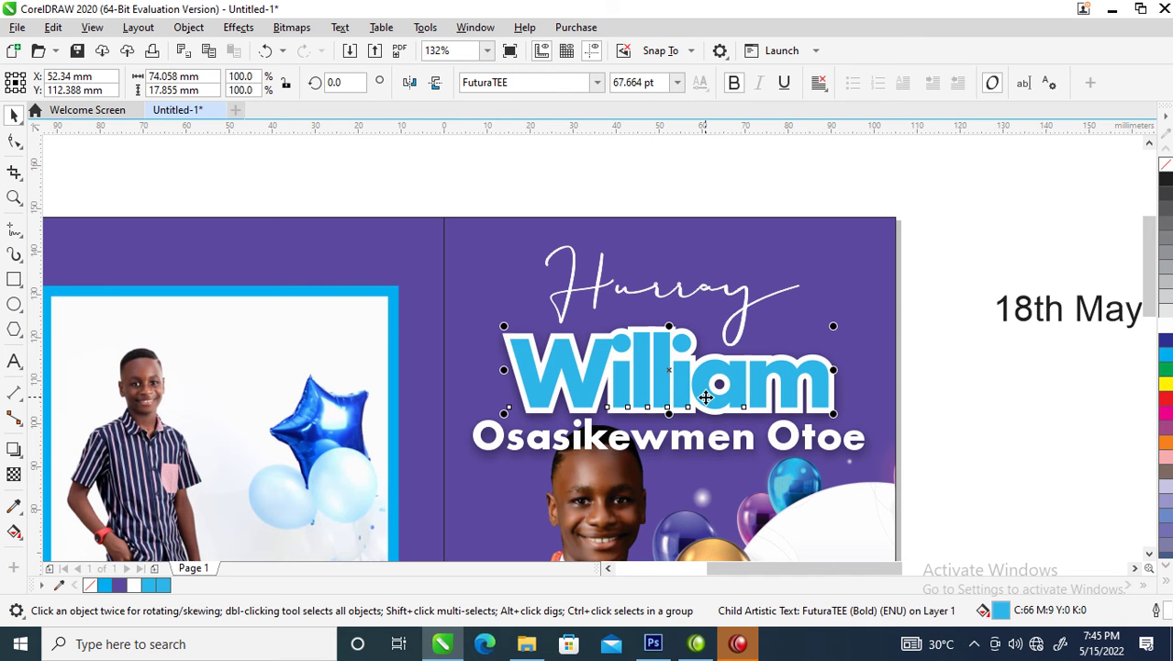
{"action": "key", "text": "g"}
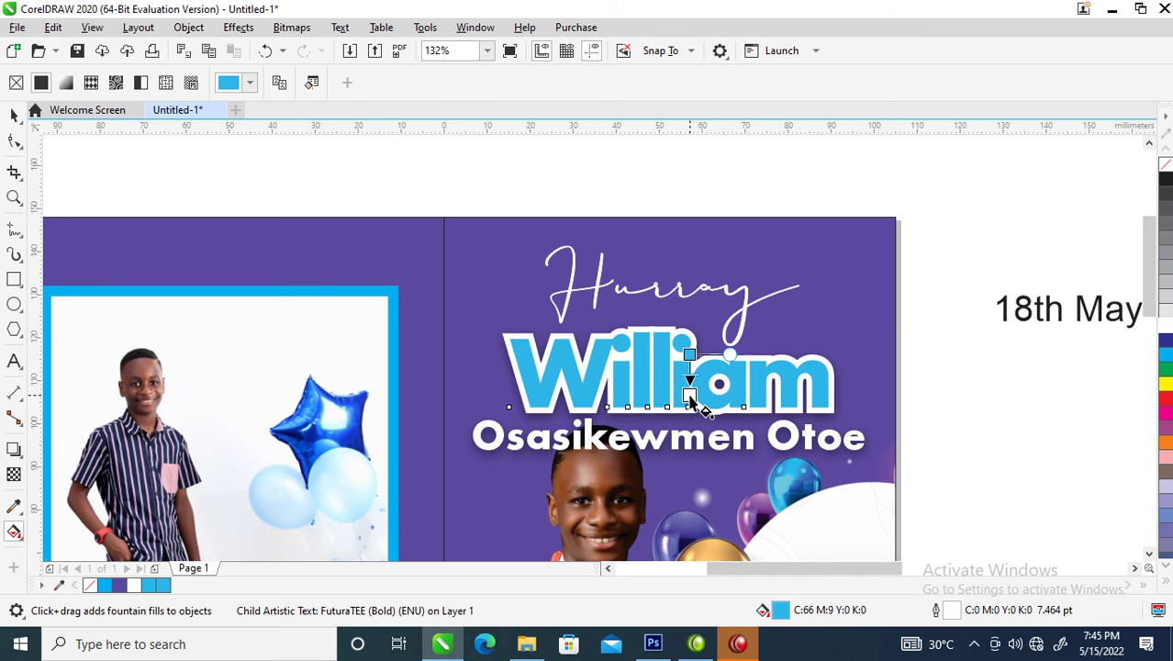
{"action": "left_click_drag", "start_coordinate": [690, 355], "coordinate": [690, 402]}
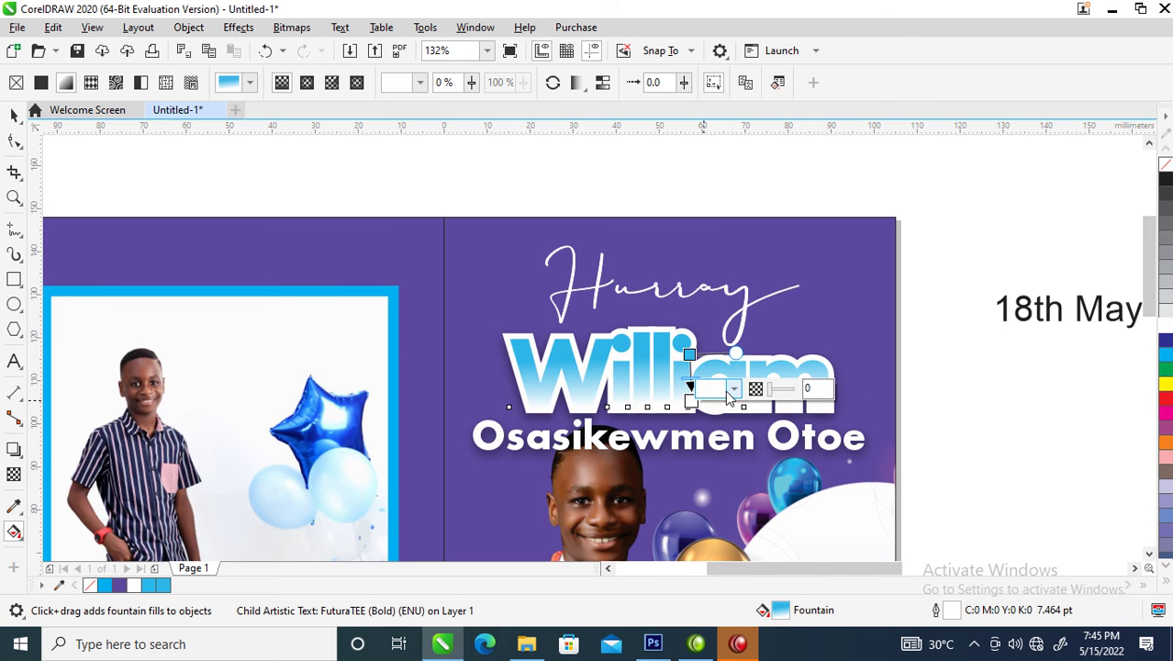
{"action": "left_click", "coordinate": [1166, 341]}
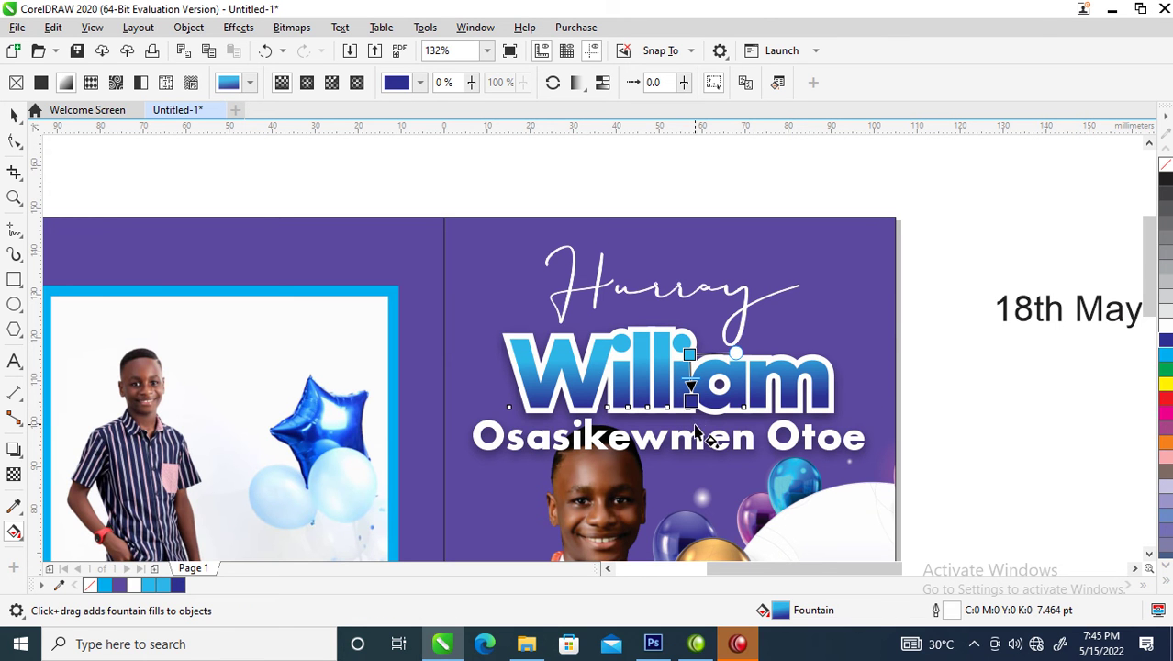
{"action": "left_click", "coordinate": [14, 114]}
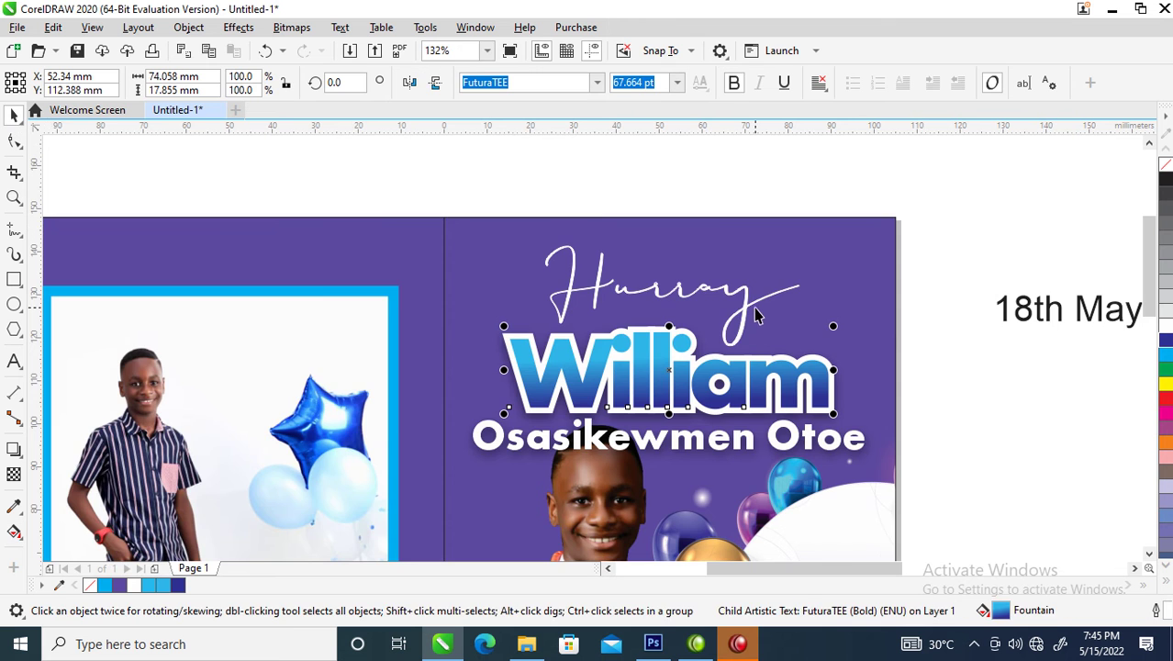
Undo the fountain fill on the celebrant's first name
{"action": "scroll", "coordinate": [754, 306], "scroll_direction": "down", "scroll_amount": 2}
{"action": "scroll", "coordinate": [753, 307], "scroll_direction": "down", "scroll_amount": 2}
{"action": "key", "text": "z"}
{"action": "left_click_drag", "start_coordinate": [516, 270], "coordinate": [856, 454]}
{"action": "left_click_drag", "start_coordinate": [484, 184], "coordinate": [924, 346]}
{"action": "key", "text": "ctrl+z"}
{"action": "key", "text": "space"}
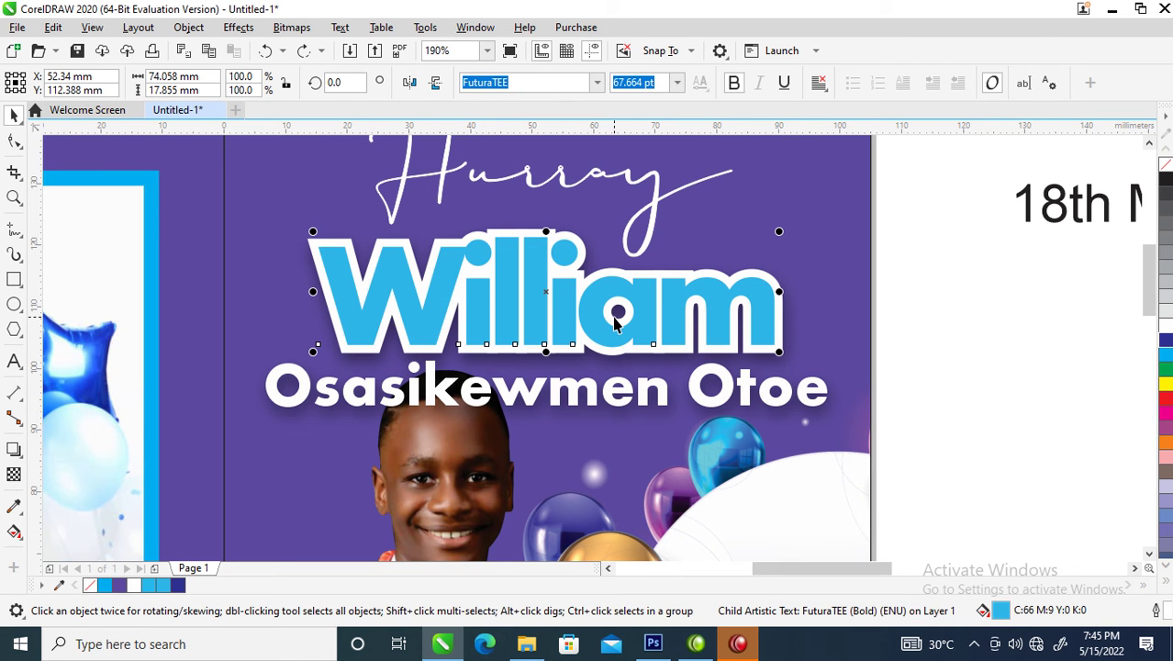
Apply a vertical fountain fill to the celebrant's first name, running from light blue at its top to dark blue at its base
{"action": "left_click", "coordinate": [15, 532]}
{"action": "left_click_drag", "start_coordinate": [542, 248], "coordinate": [542, 326]}
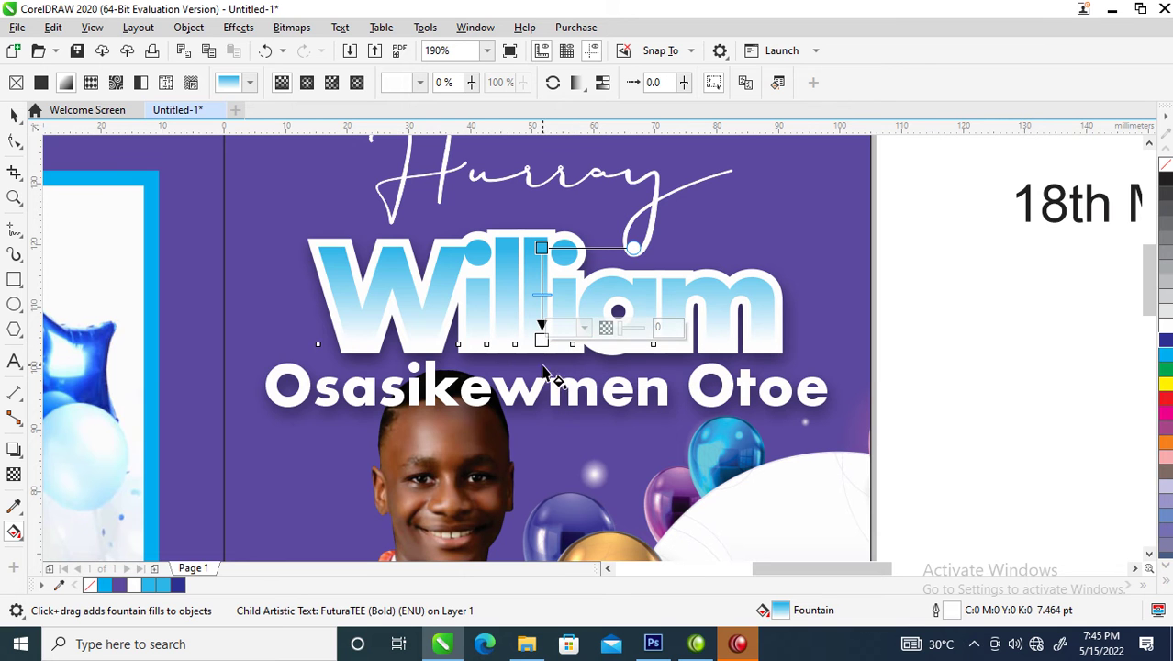
{"action": "left_click", "coordinate": [562, 328]}
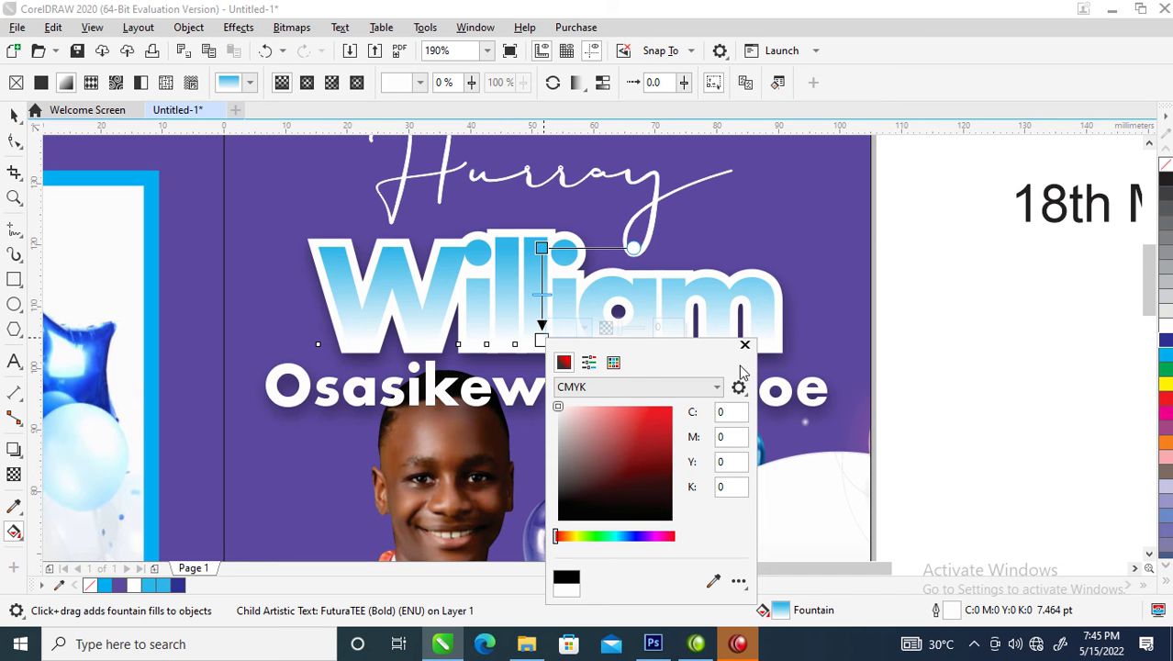
{"action": "left_click", "coordinate": [528, 334]}
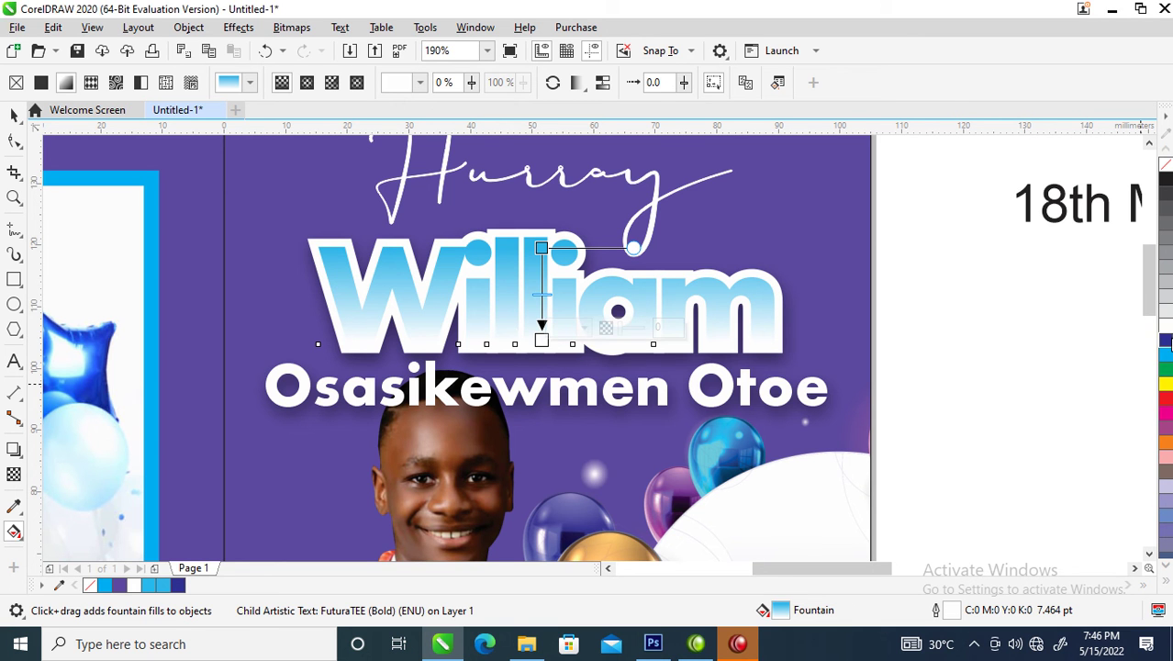
{"action": "left_click", "coordinate": [1166, 340]}
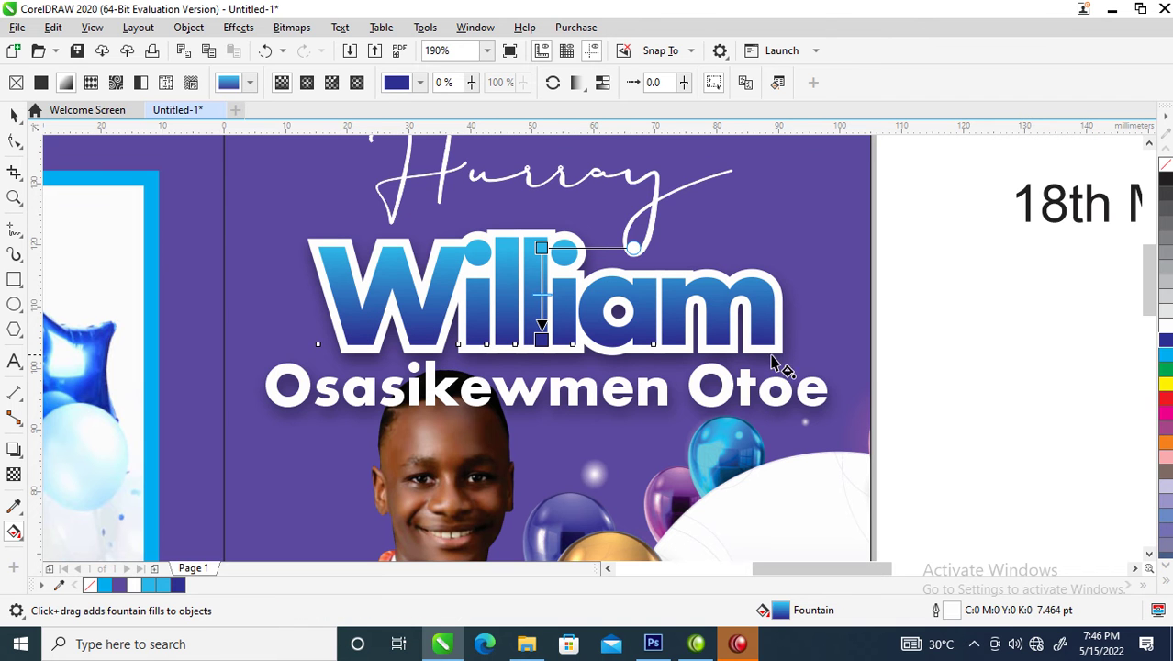
{"action": "key", "text": "space"}
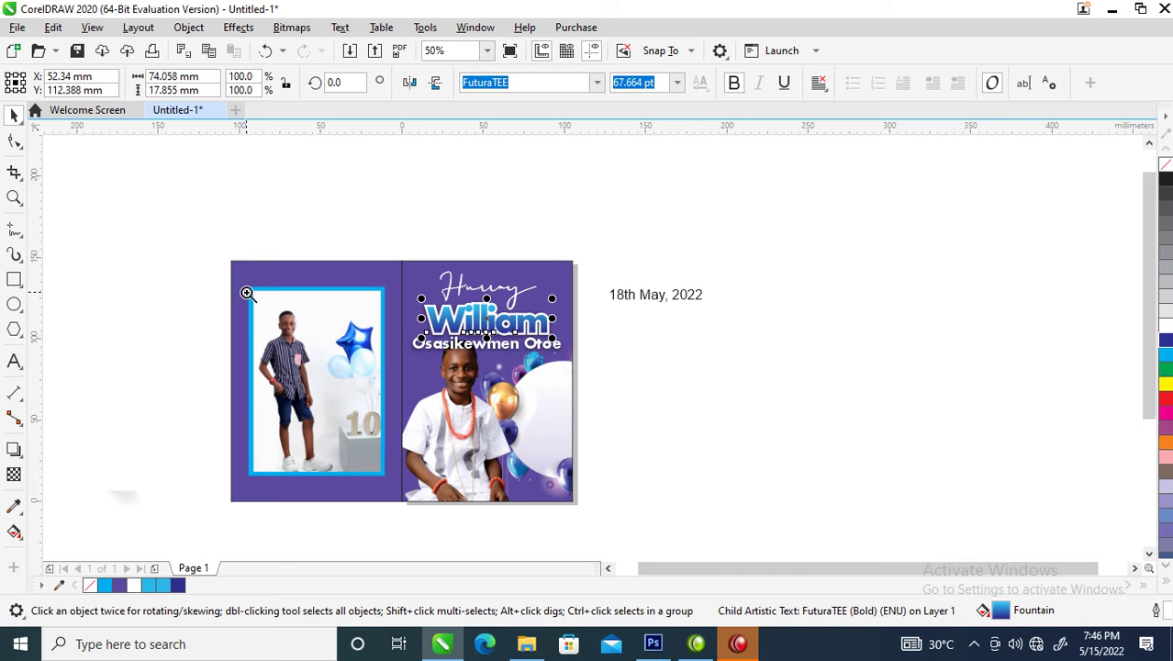
Scale the boy's cut-out on the front panel down from its top corner to about 69 mm wide, clearing the name lines
{"action": "key", "text": "z"}
{"action": "left_click_drag", "start_coordinate": [209, 231], "coordinate": [709, 523]}
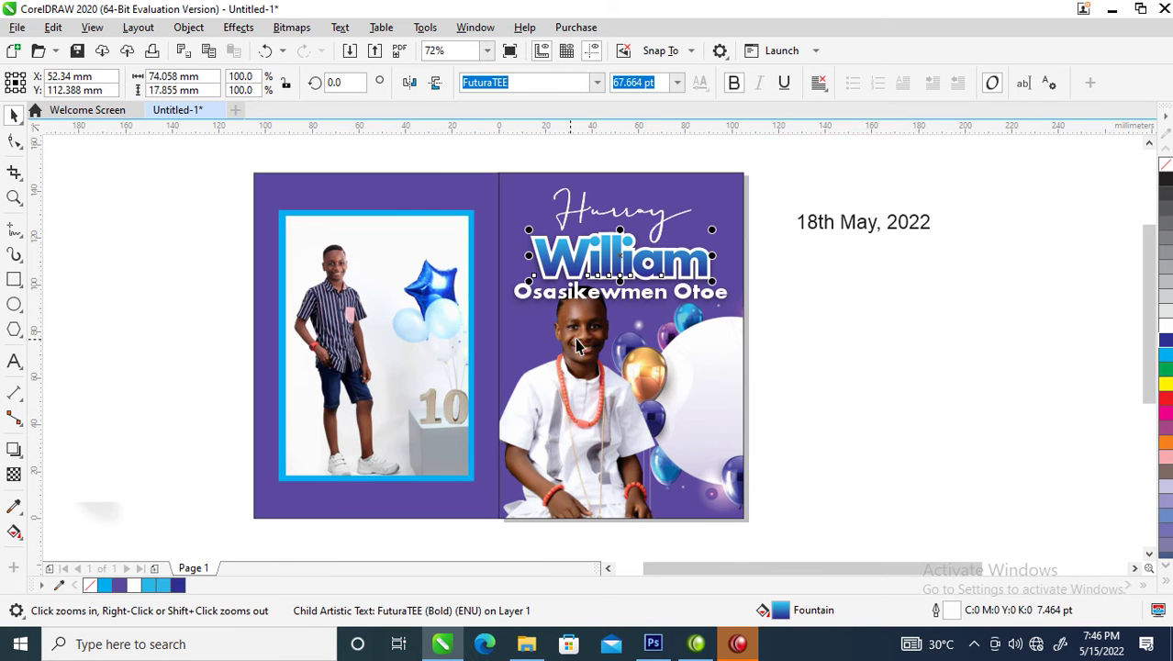
{"action": "left_click", "coordinate": [601, 394]}
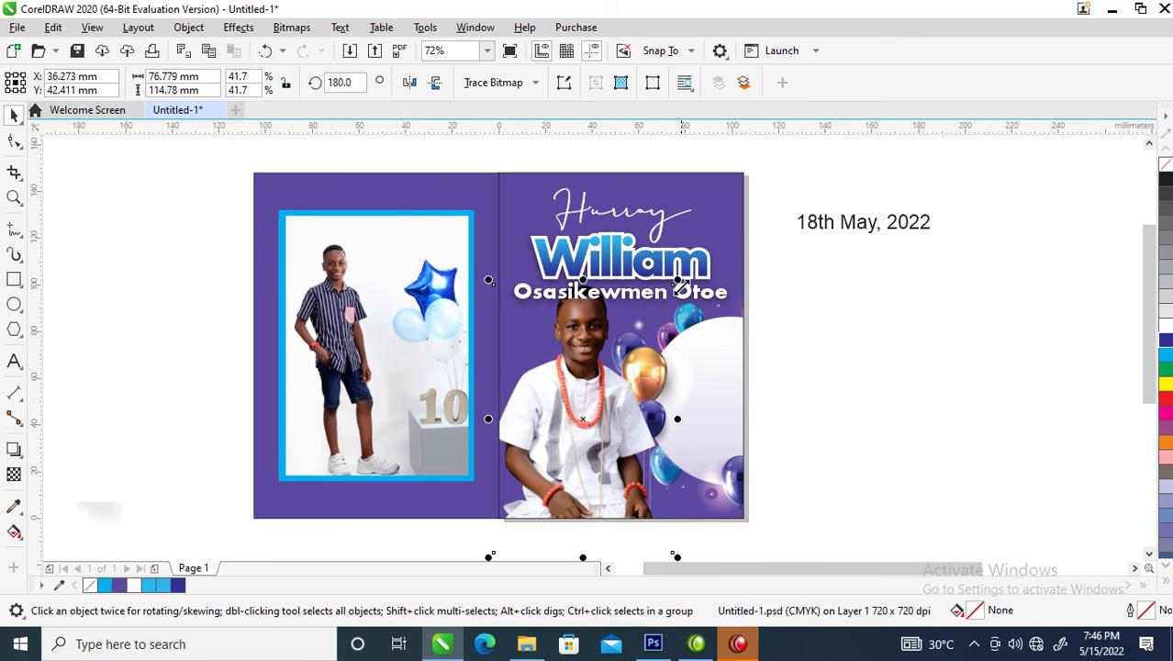
{"action": "left_click_drag", "start_coordinate": [677, 279], "coordinate": [660, 306]}
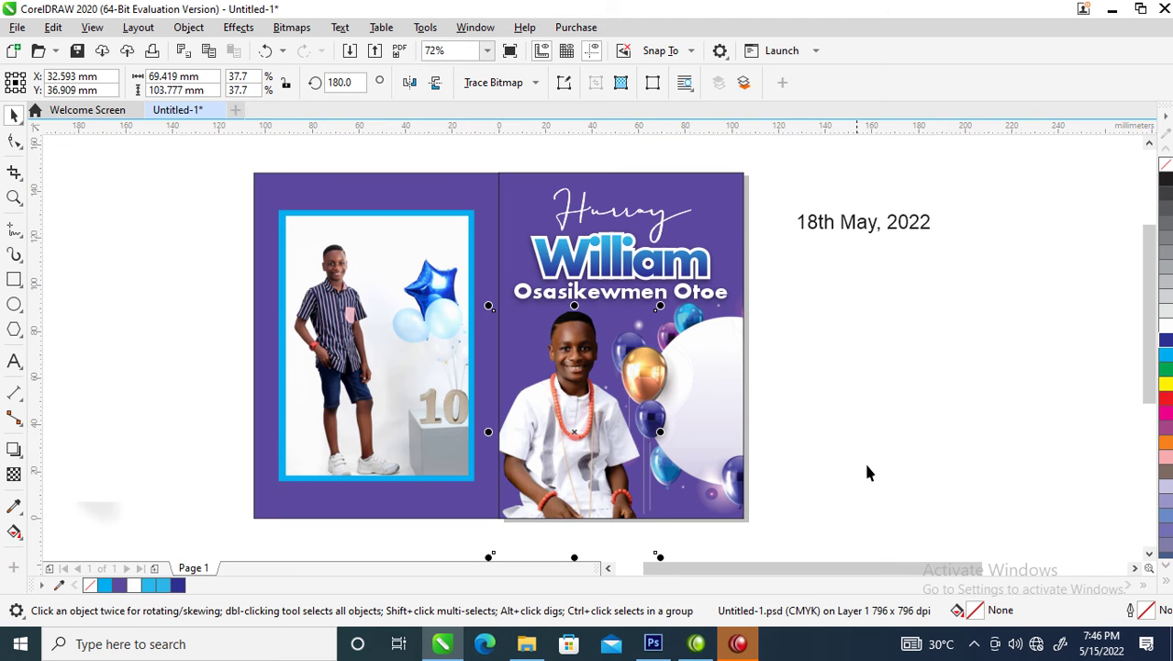
Copy the date text onto the white circle and replace the copy's wording with "@" and "10" on two lines
{"action": "left_click_drag", "start_coordinate": [872, 235], "coordinate": [737, 372]}
{"action": "double_click", "coordinate": [734, 372]}
{"action": "key", "text": "ctrl+a"}
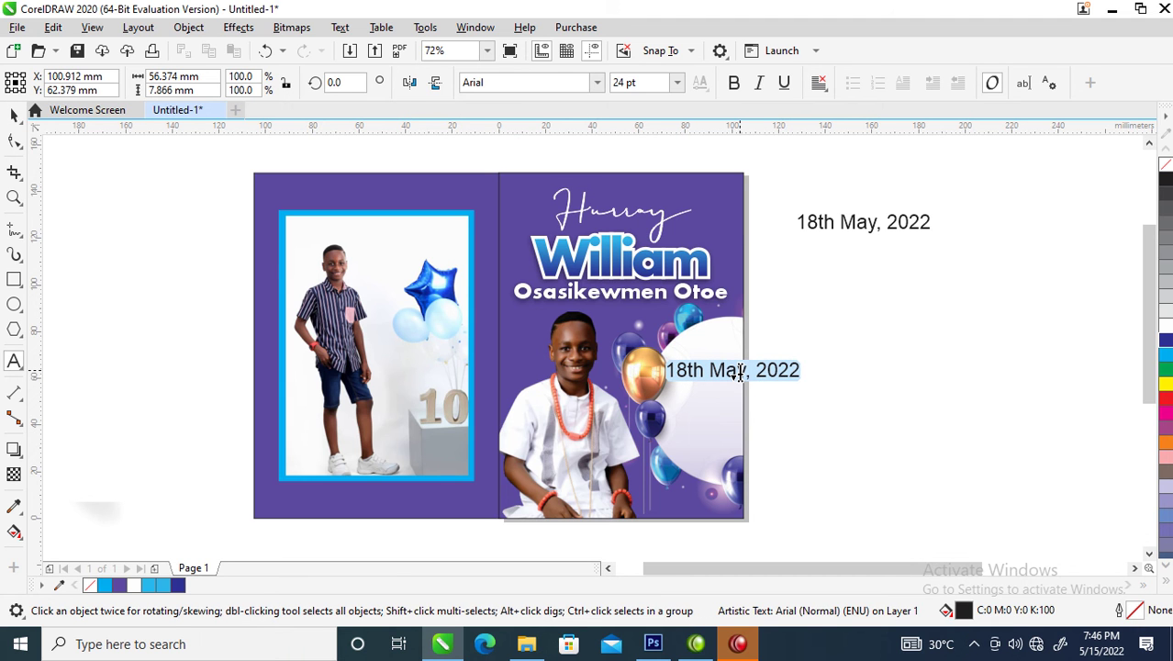
{"action": "type", "text": "@"}
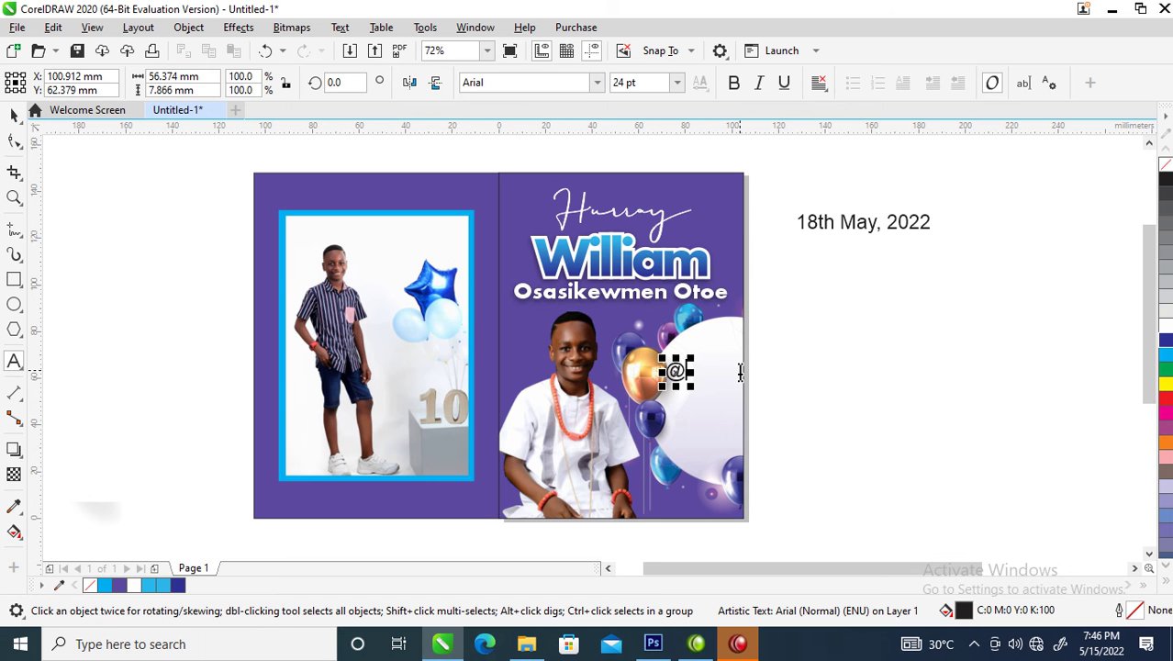
{"action": "key", "text": "Return"}
{"action": "type", "text": "1"}
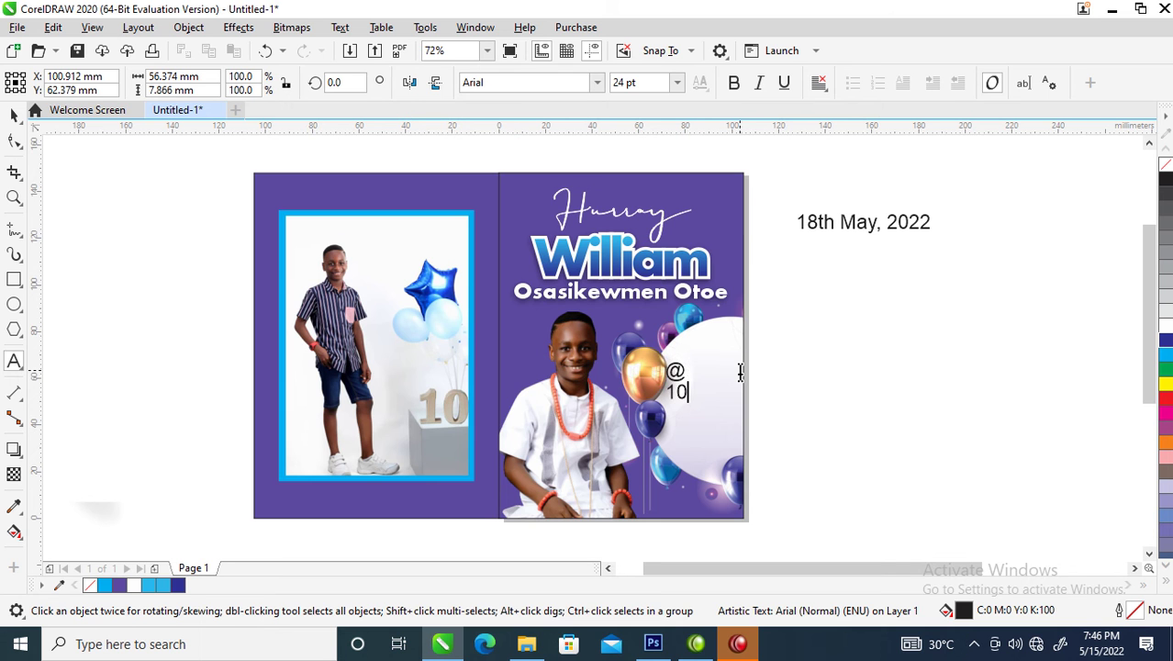
{"action": "type", "text": "0"}
{"action": "key", "text": "ctrl+space"}
Position the "@ 10" text on the white circle, set it in bold FuturaTEE and break its two lines apart
{"action": "left_click_drag", "start_coordinate": [680, 369], "coordinate": [701, 342]}
{"action": "left_click", "coordinate": [598, 85]}
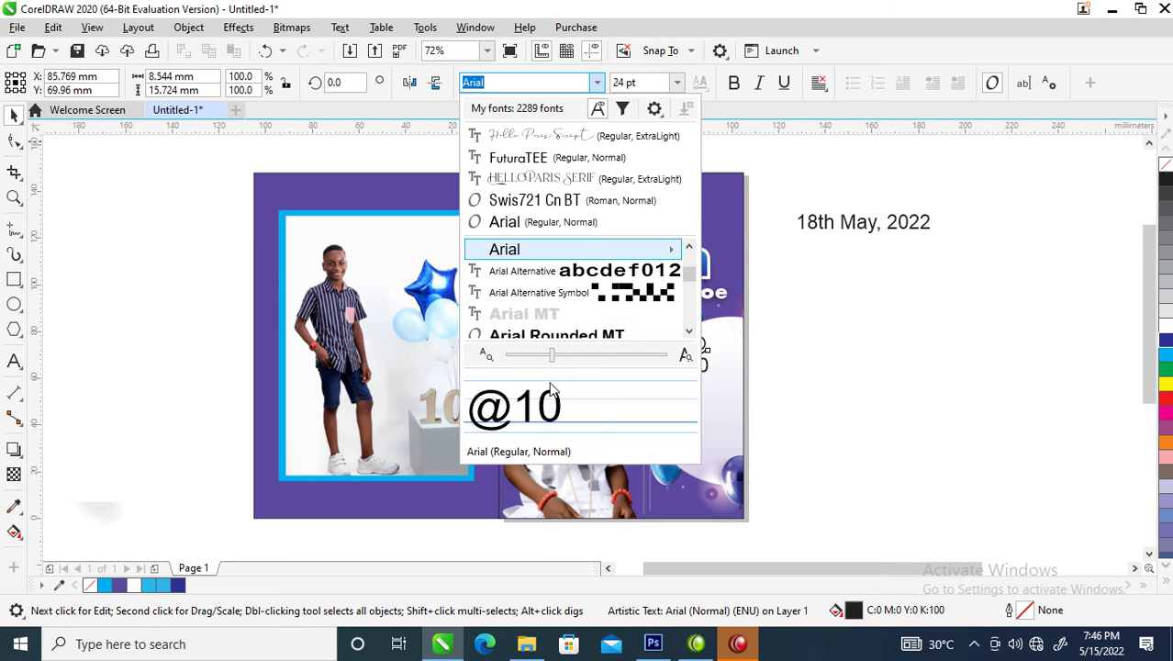
{"action": "left_click", "coordinate": [542, 157]}
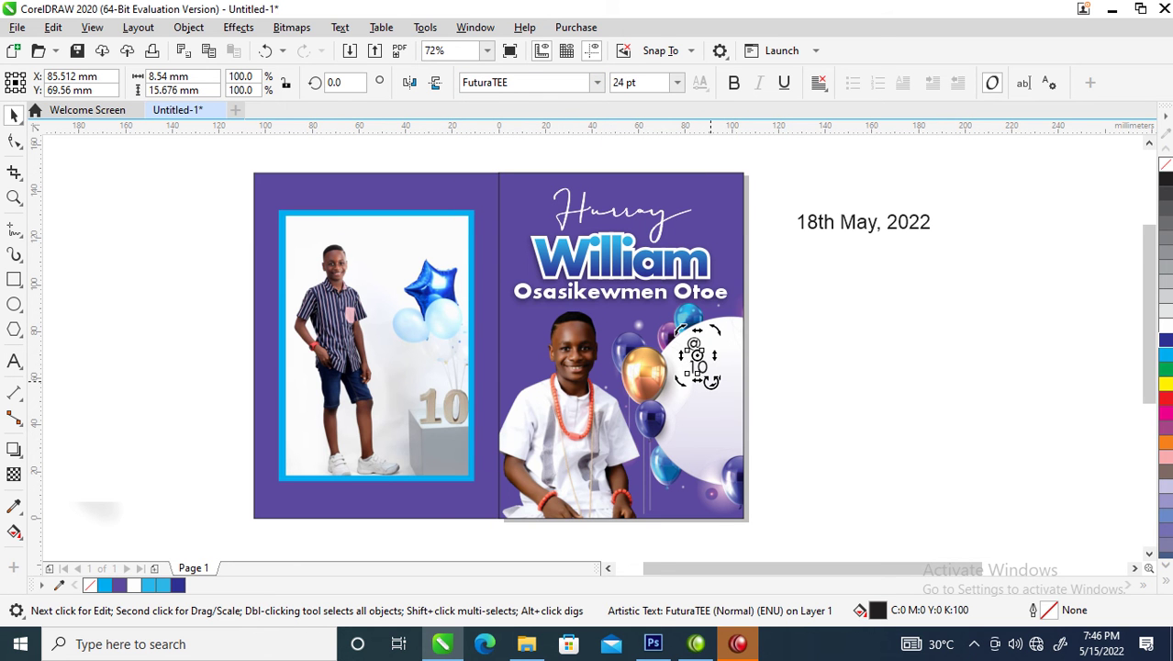
{"action": "left_click", "coordinate": [733, 85]}
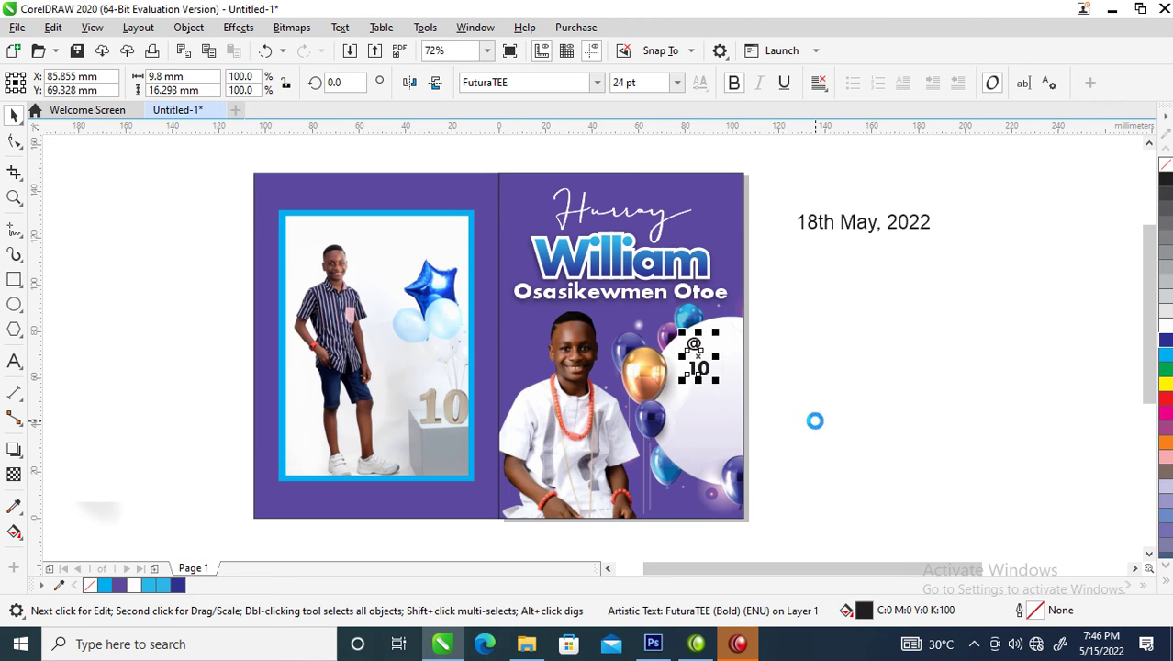
Enlarge the "10" to about 89 mm wide, place it beside the card and tighten its character spacing
{"action": "left_click", "coordinate": [700, 371]}
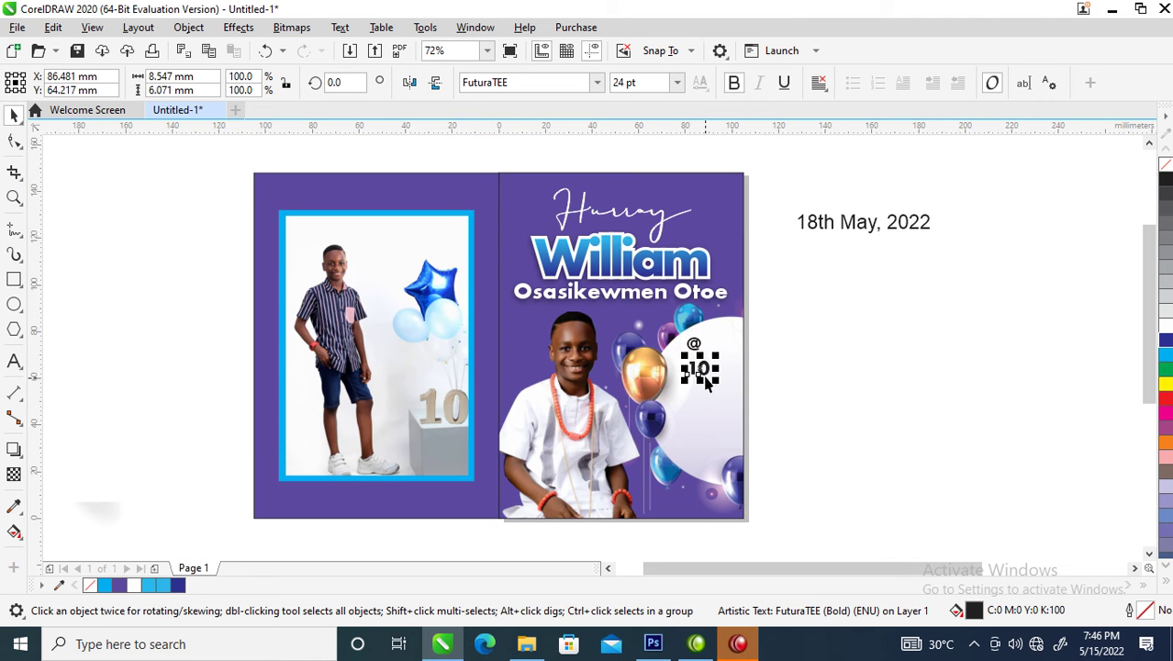
{"action": "left_click_drag", "start_coordinate": [719, 381], "coordinate": [878, 498]}
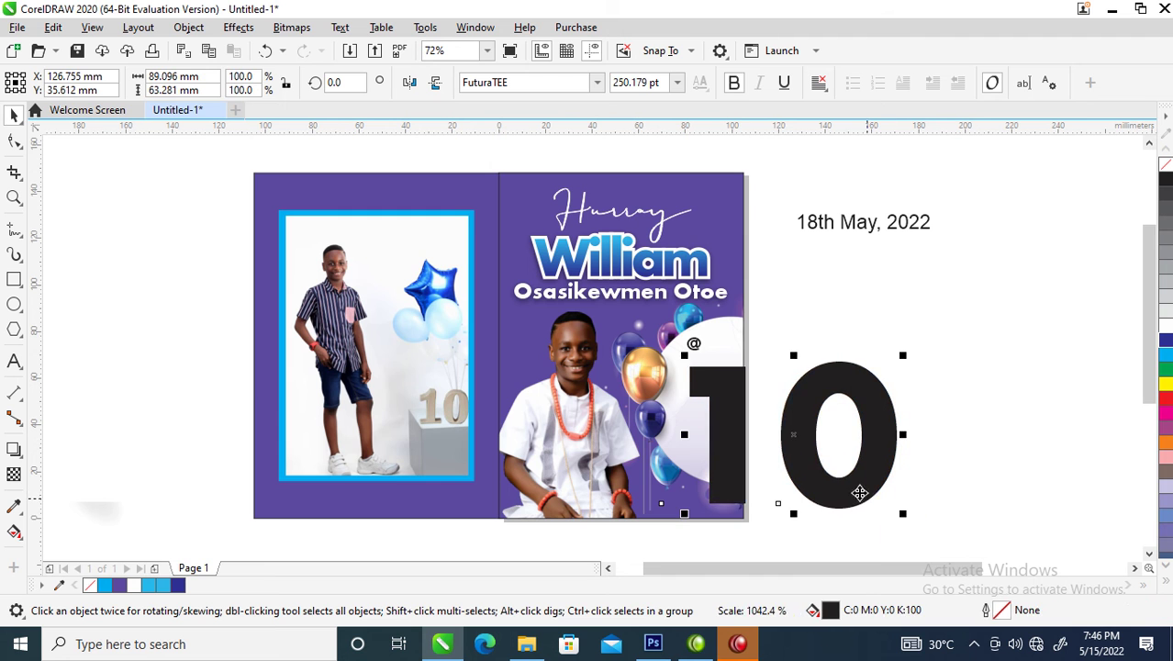
{"action": "left_click_drag", "start_coordinate": [793, 409], "coordinate": [876, 334]}
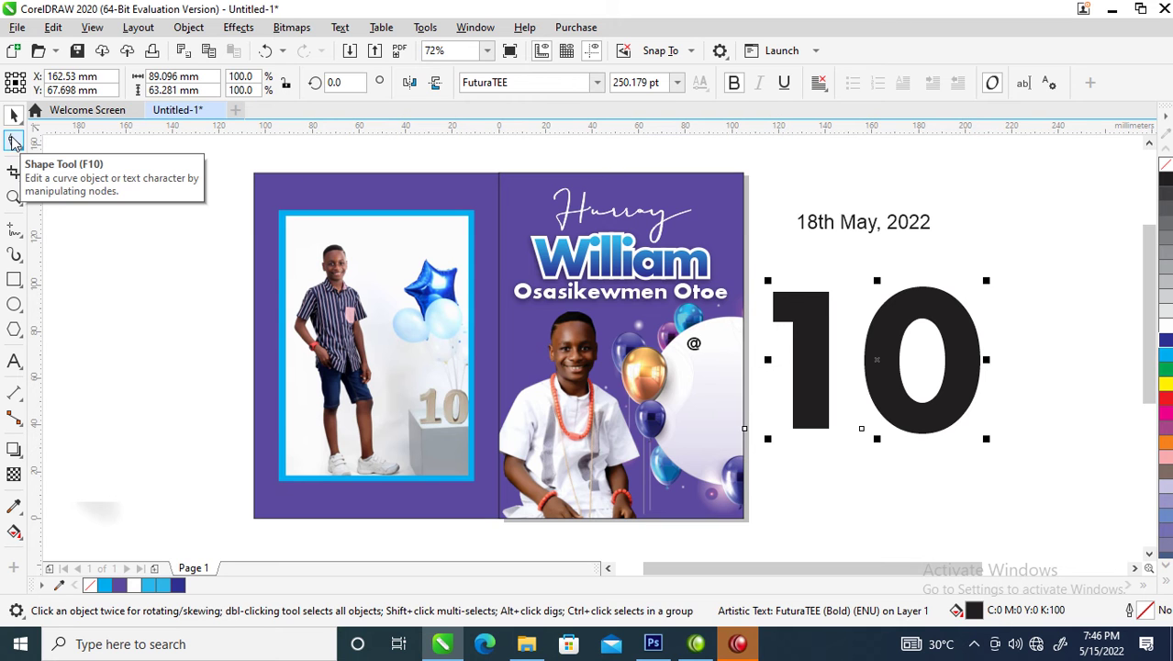
{"action": "left_click", "coordinate": [14, 143]}
{"action": "left_click_drag", "start_coordinate": [988, 441], "coordinate": [961, 443]}
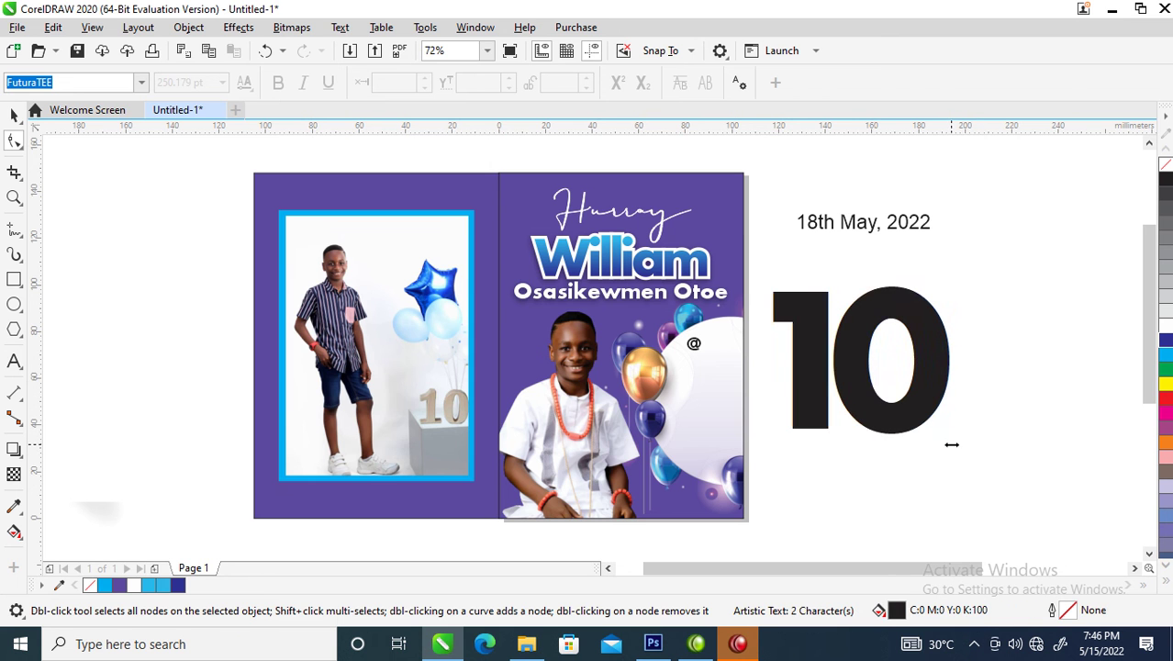
Fill the large "10" with a linear gradient from cyan at its base to dark blue at its top, and move it slightly lower
{"action": "key", "text": "space"}
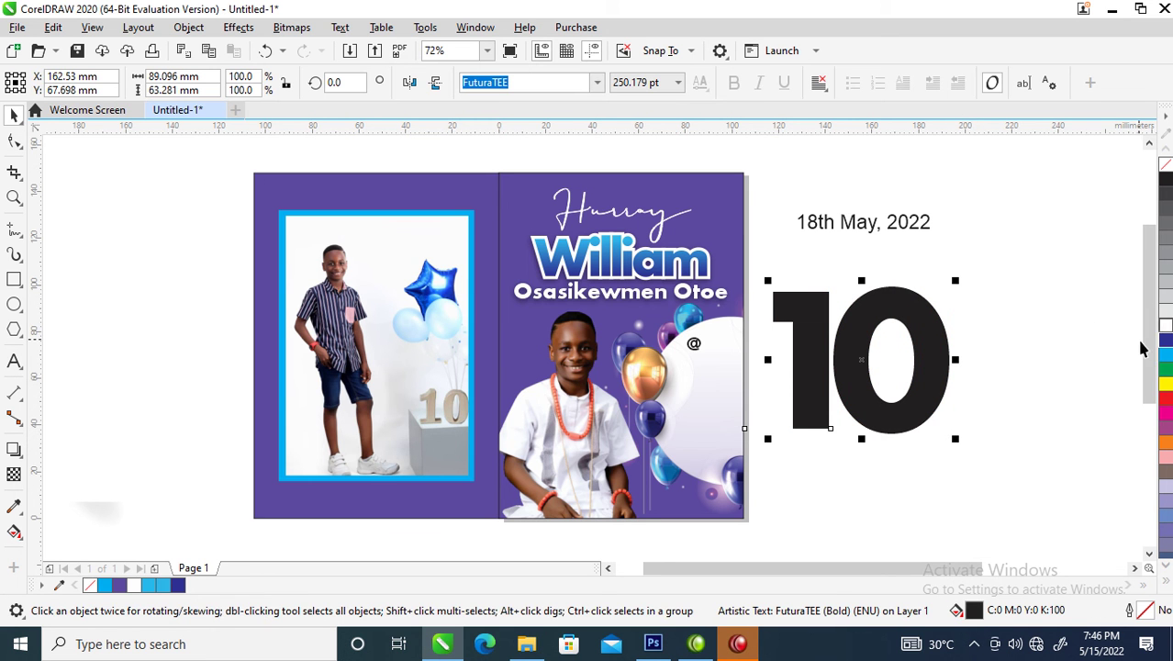
{"action": "left_click", "coordinate": [1166, 358]}
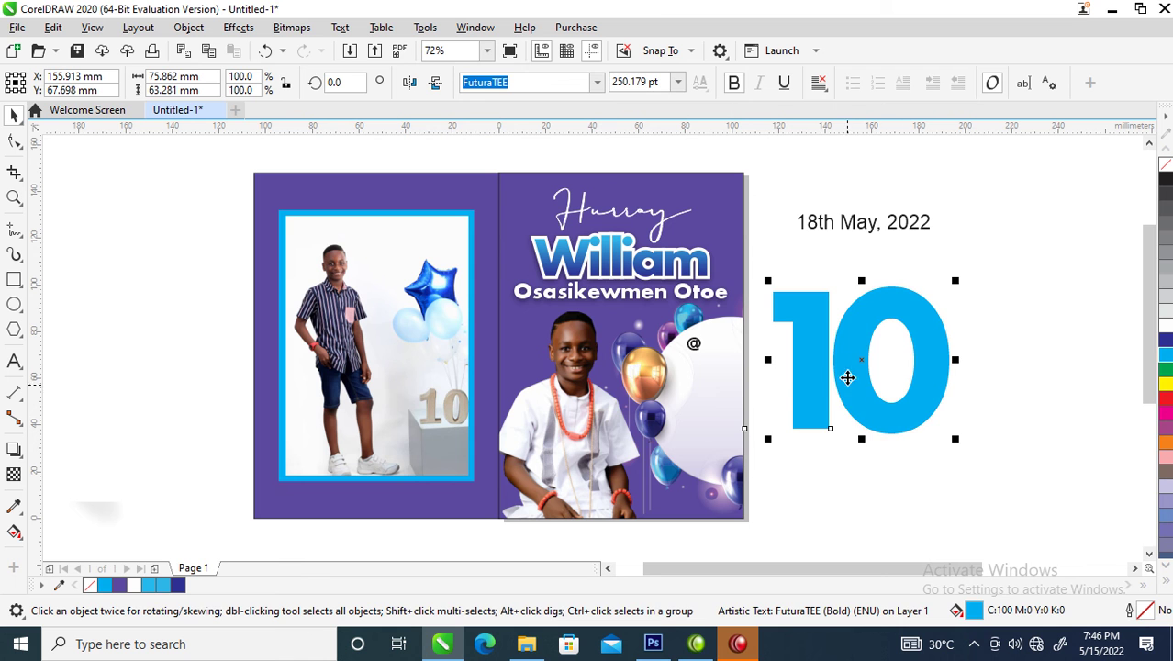
{"action": "key", "text": "g"}
{"action": "left_click_drag", "start_coordinate": [868, 411], "coordinate": [841, 313]}
{"action": "left_click", "coordinate": [1162, 342]}
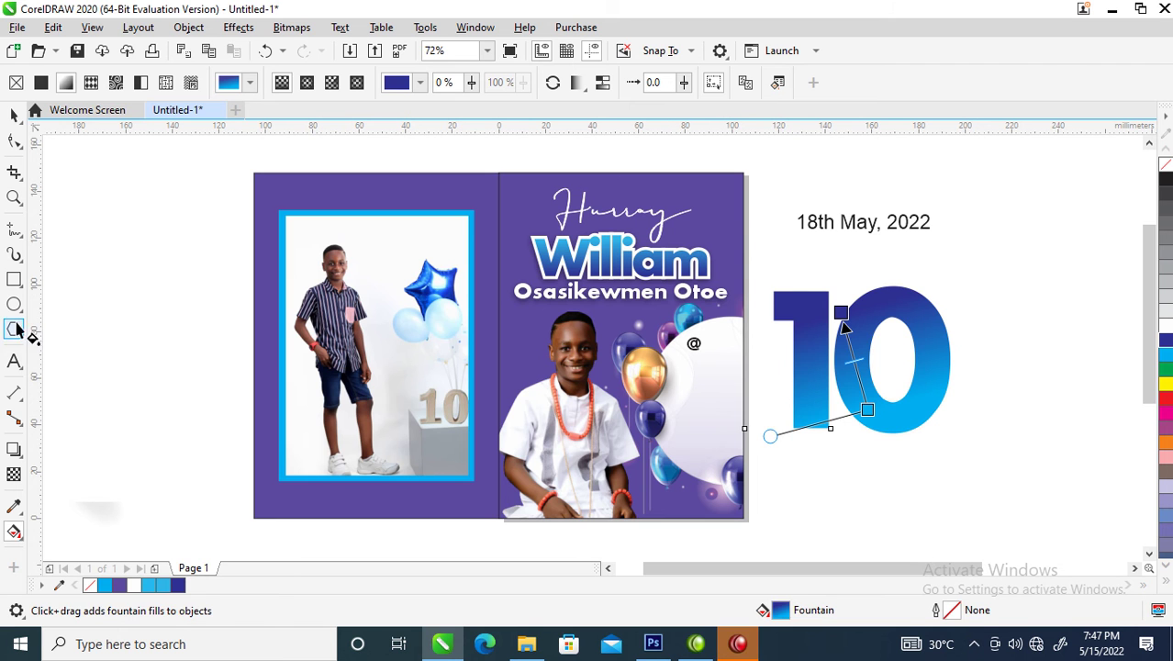
{"action": "key", "text": "space"}
{"action": "left_click_drag", "start_coordinate": [856, 337], "coordinate": [879, 374]}
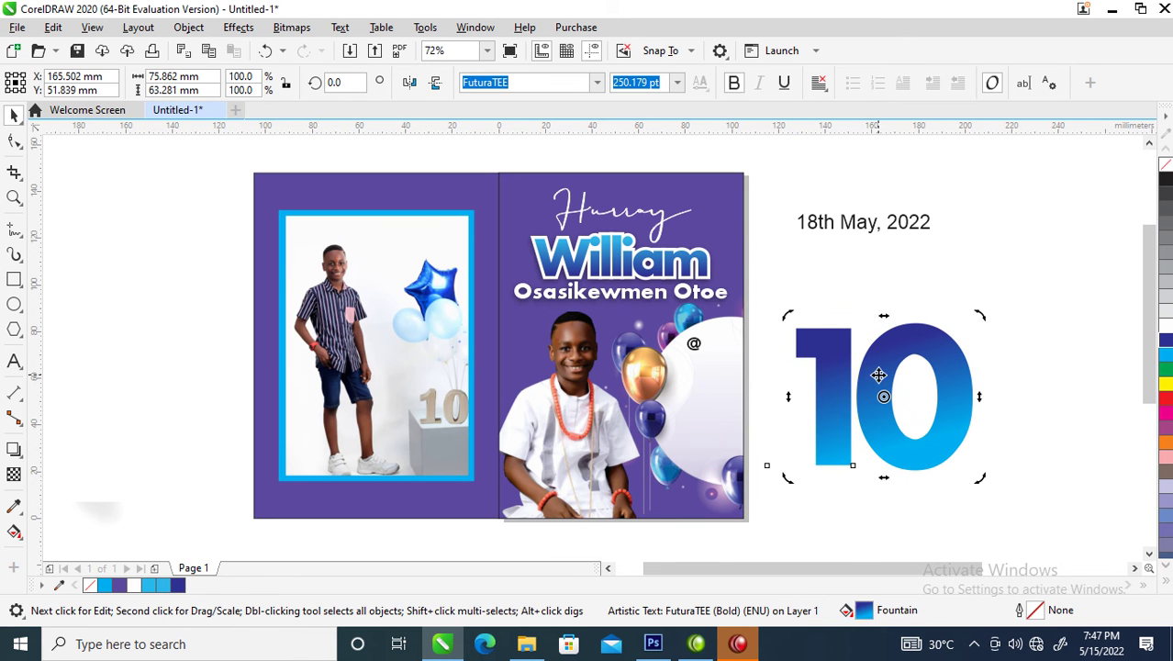
Extrude the gradient "10" with its vanishing point up and to the left, over the card's front panel
{"action": "left_click", "coordinate": [14, 453]}
{"action": "left_click", "coordinate": [14, 453]}
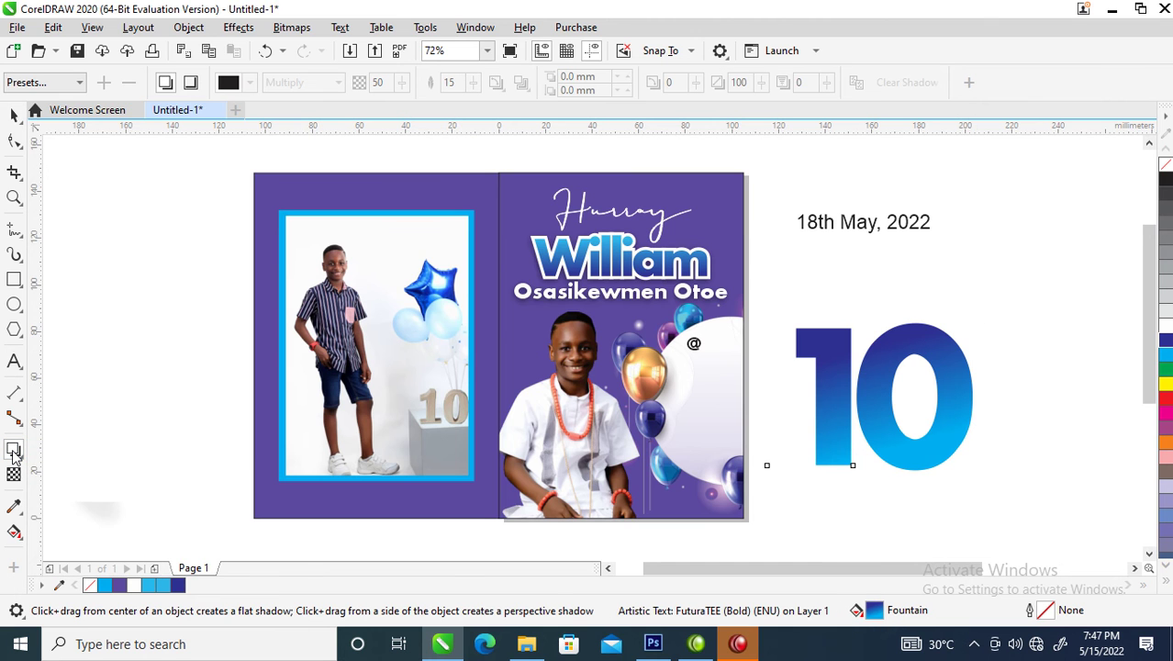
{"action": "left_click", "coordinate": [14, 454]}
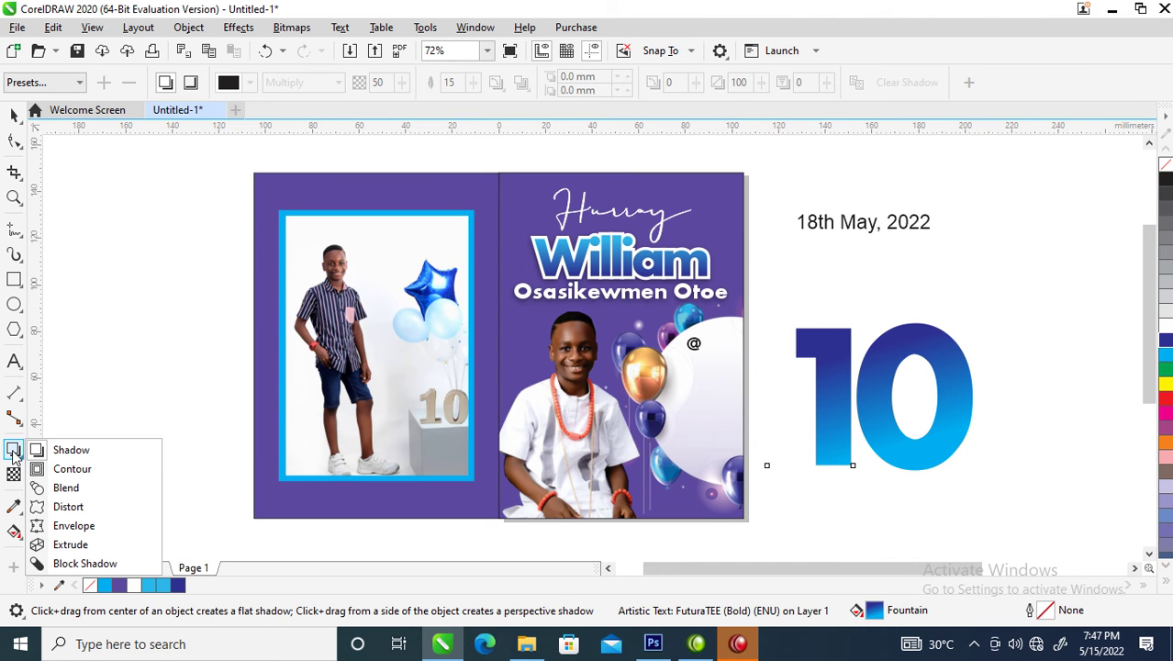
{"action": "left_click", "coordinate": [14, 450]}
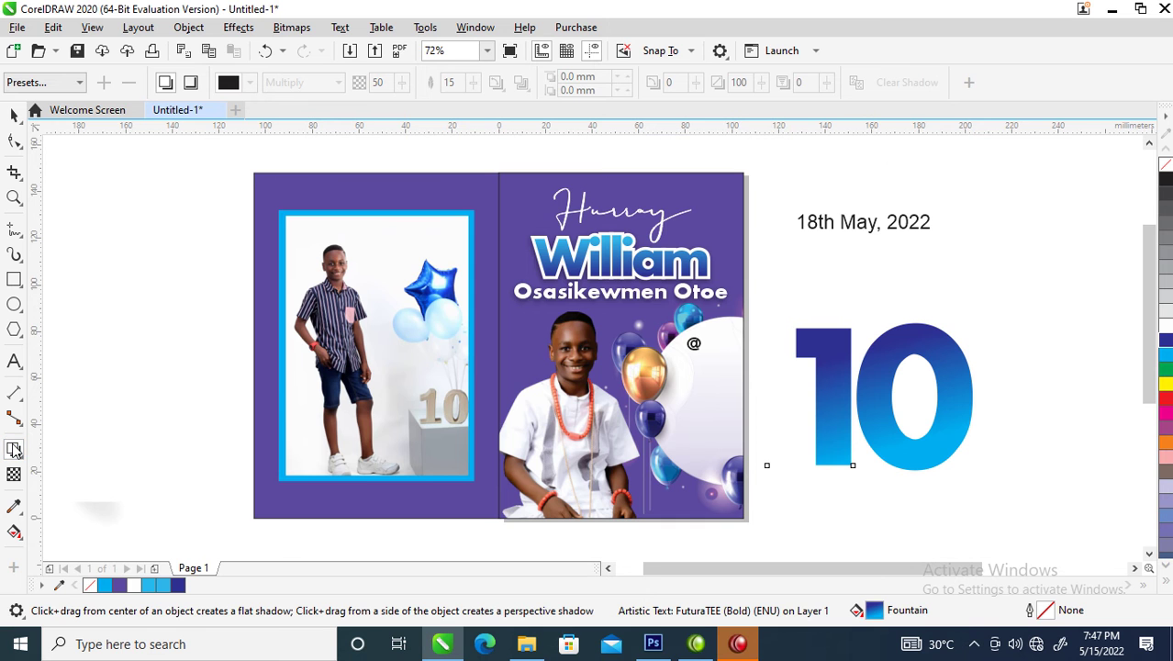
{"action": "left_click", "coordinate": [14, 449]}
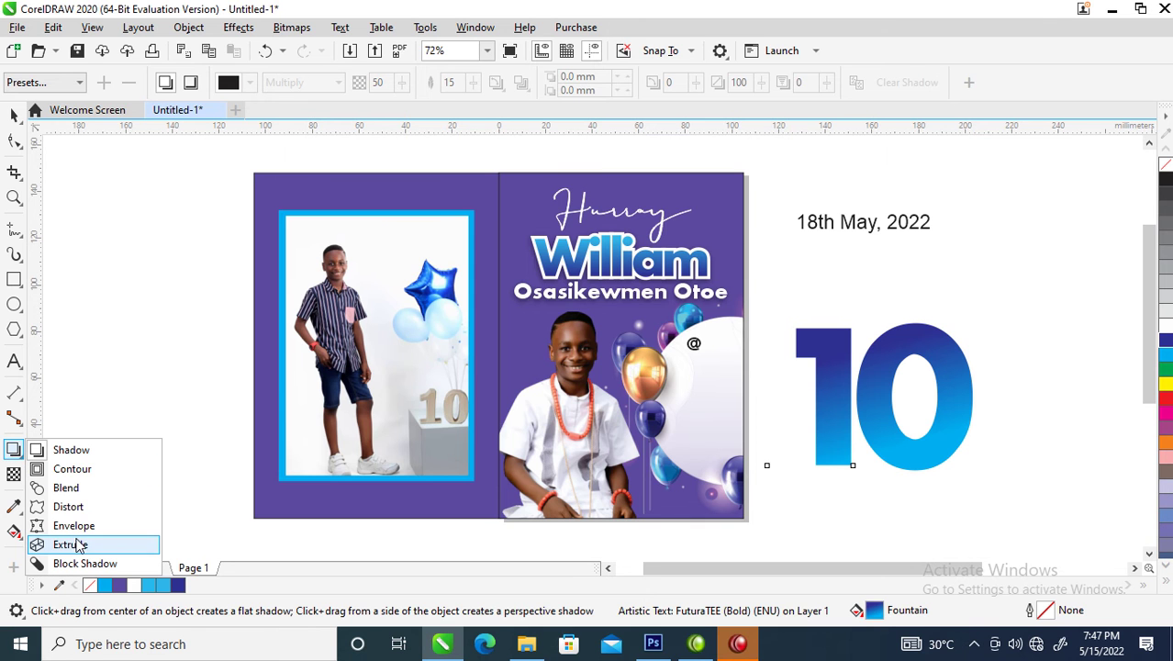
{"action": "left_click", "coordinate": [74, 546]}
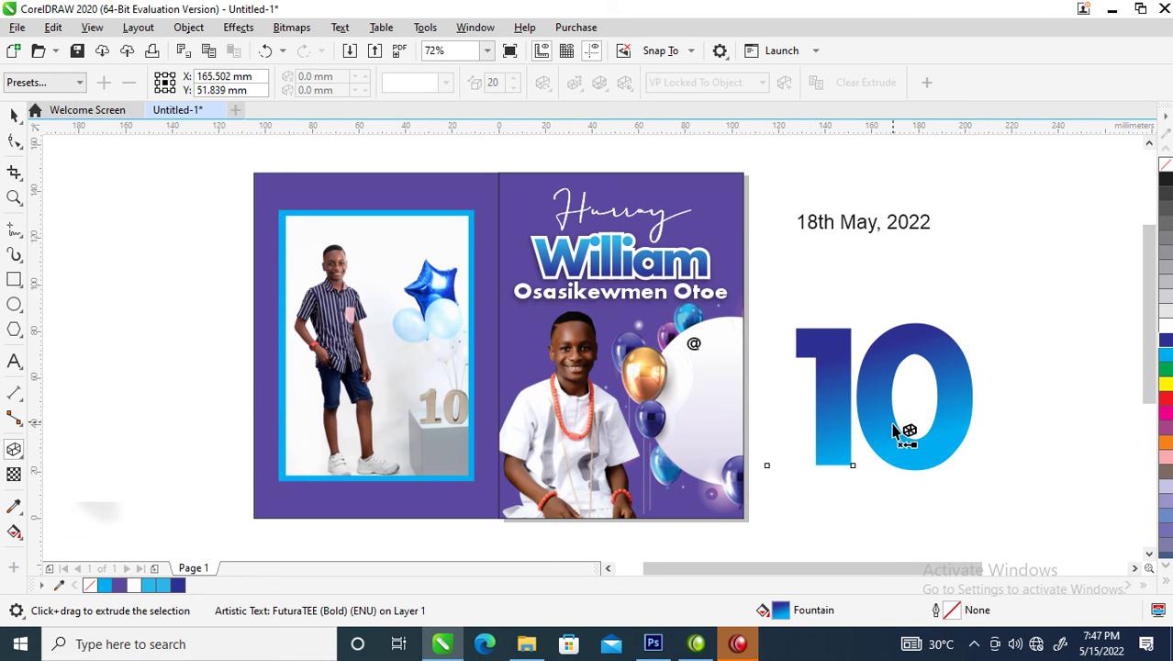
{"action": "left_click_drag", "start_coordinate": [891, 425], "coordinate": [738, 227]}
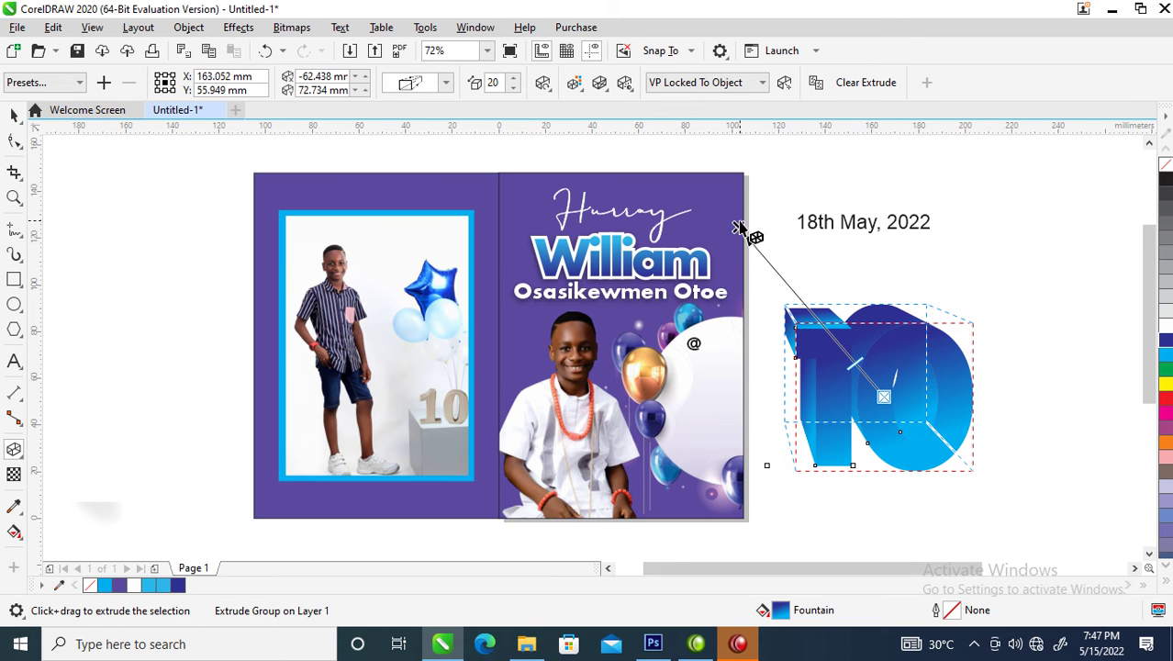
{"action": "left_click_drag", "start_coordinate": [738, 226], "coordinate": [722, 233]}
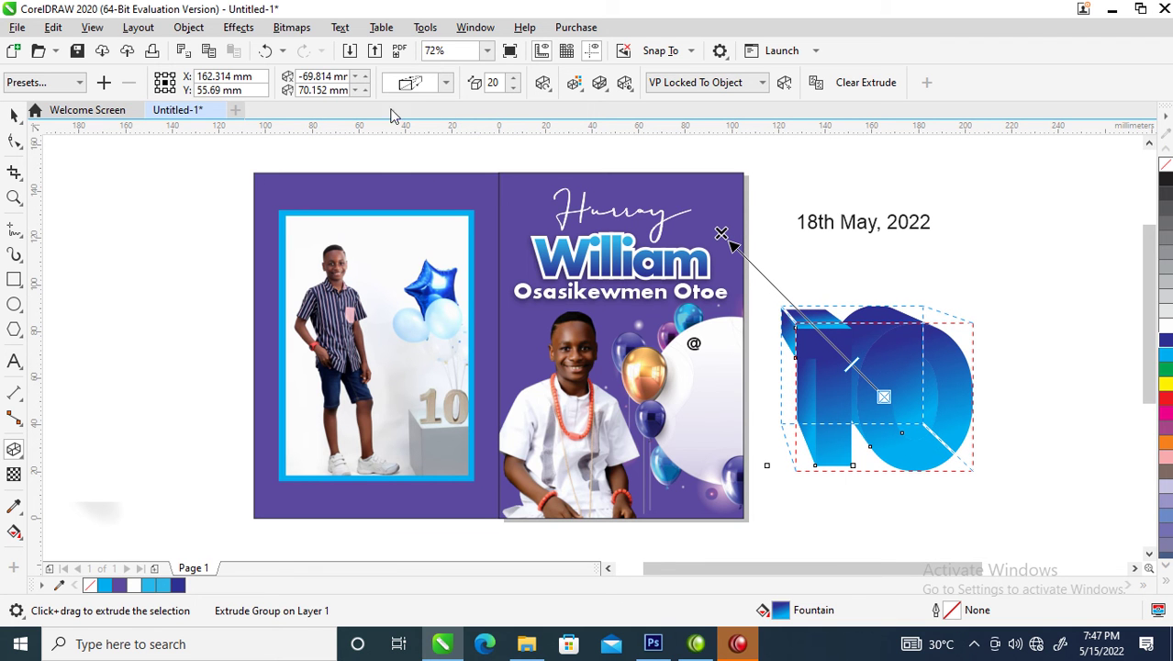
Change the extrusion type of the "10" to the parallel style that projects forward at full size
{"action": "left_click", "coordinate": [446, 83]}
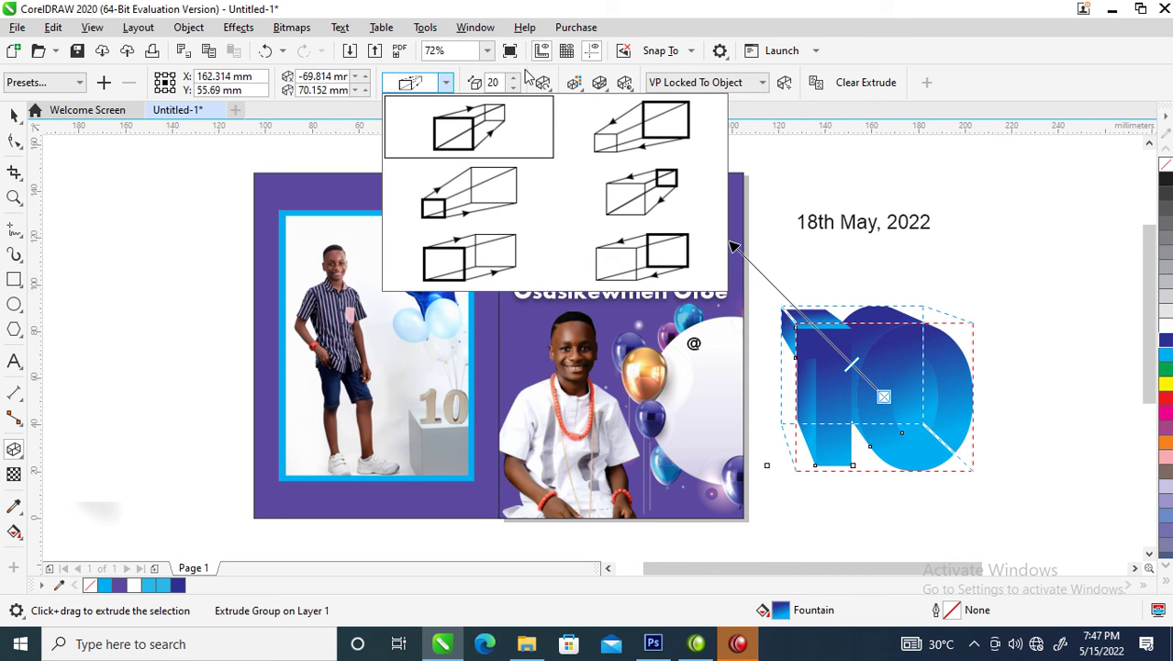
{"action": "left_click", "coordinate": [81, 83]}
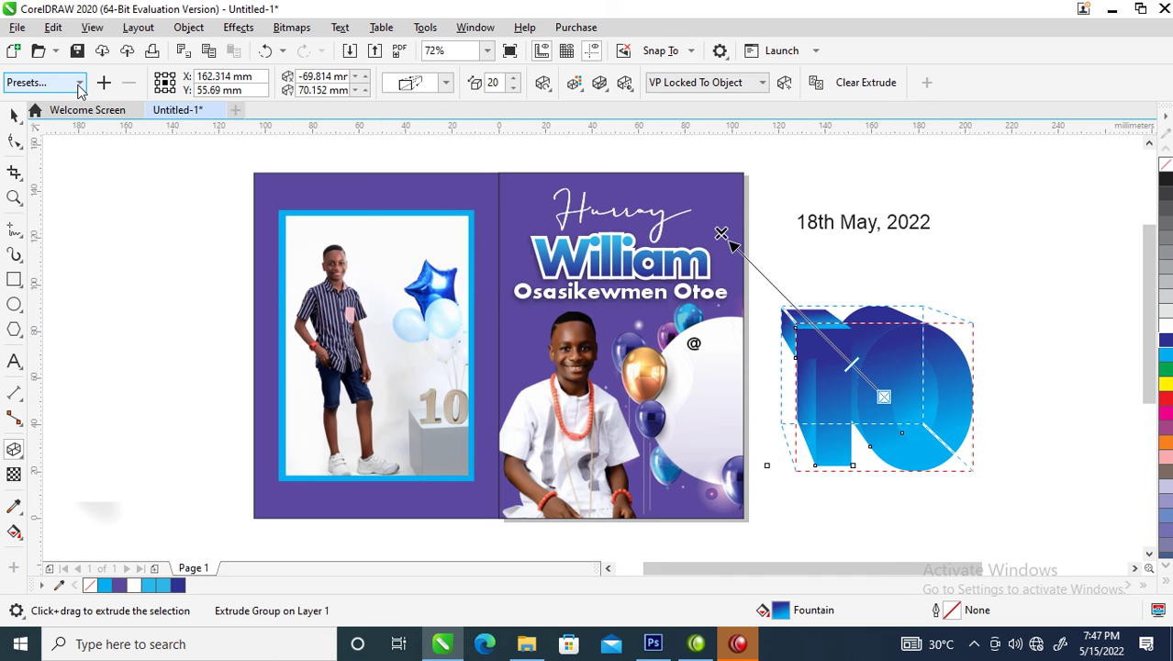
{"action": "left_click", "coordinate": [80, 82]}
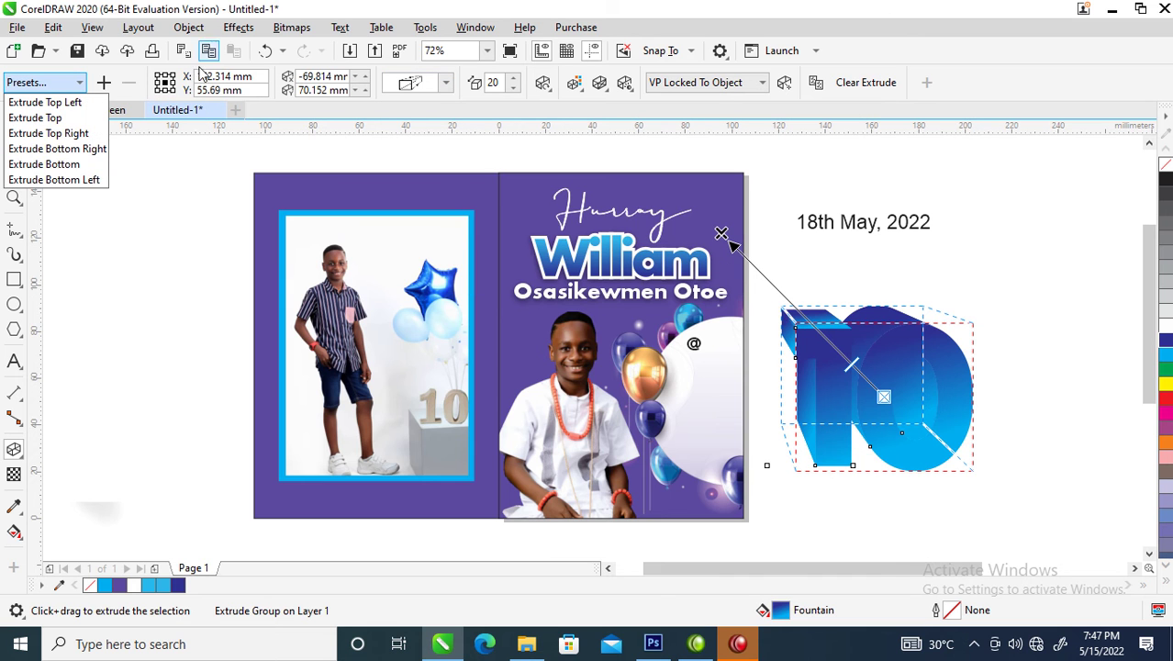
{"action": "left_click", "coordinate": [451, 94]}
{"action": "left_click", "coordinate": [445, 83]}
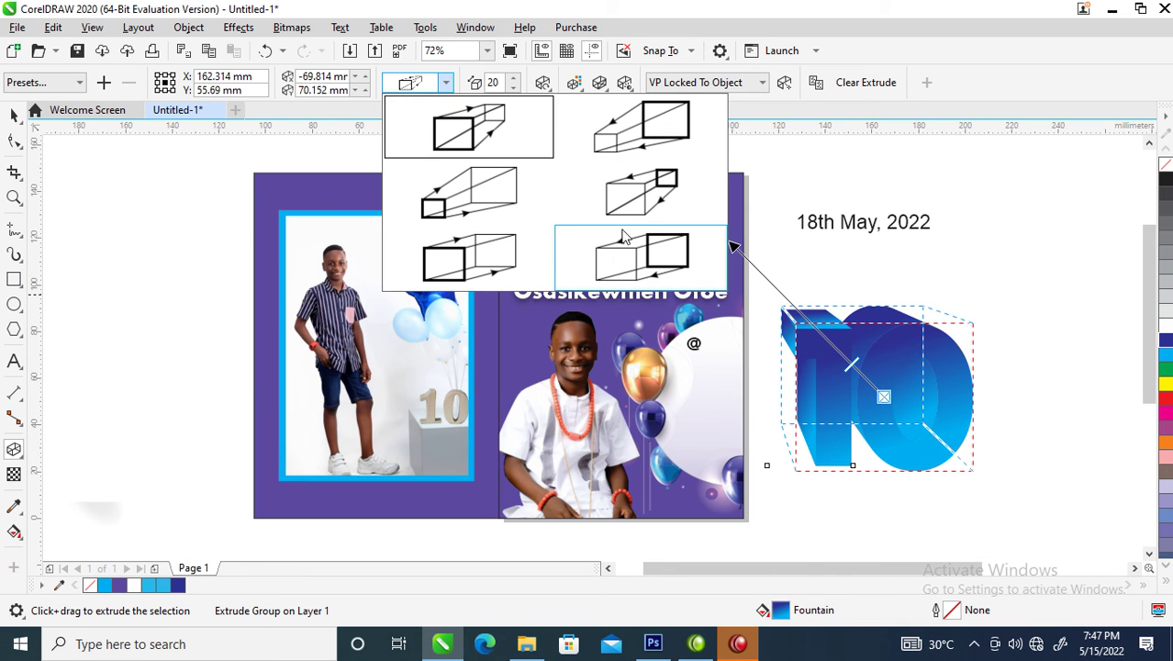
{"action": "left_click", "coordinate": [663, 266]}
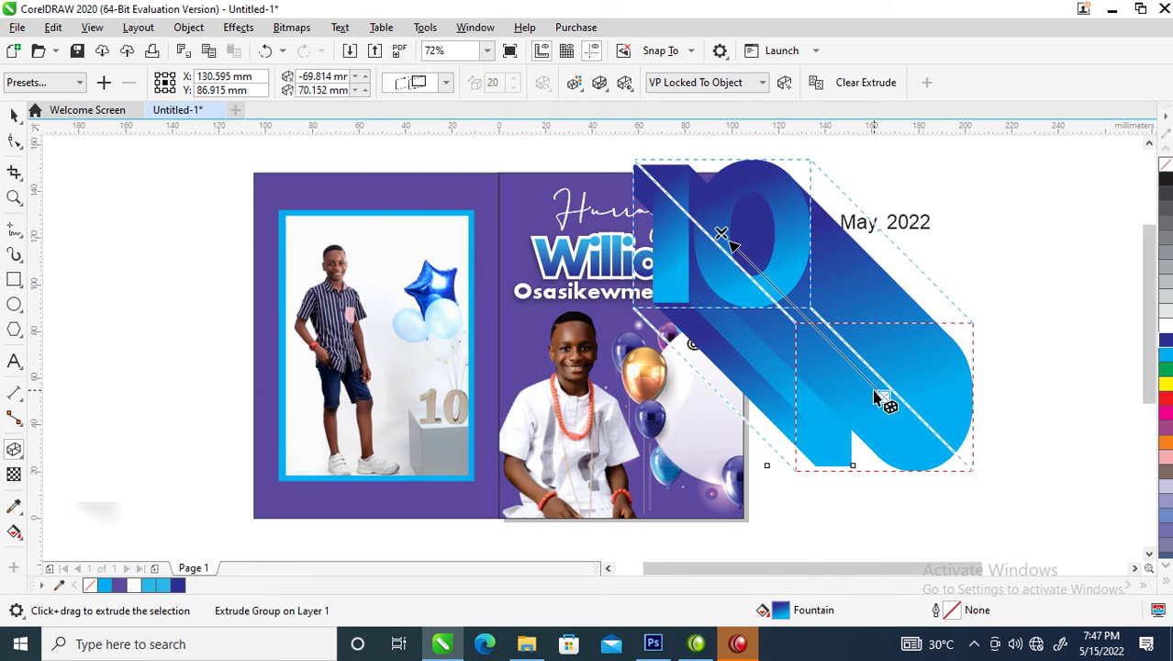
Shorten the parallel extrusion of the "10" to a shallow depth, offset about 11 mm horizontally and -6 mm vertically
{"action": "scroll", "coordinate": [808, 372], "scroll_direction": "down", "scroll_amount": 2}
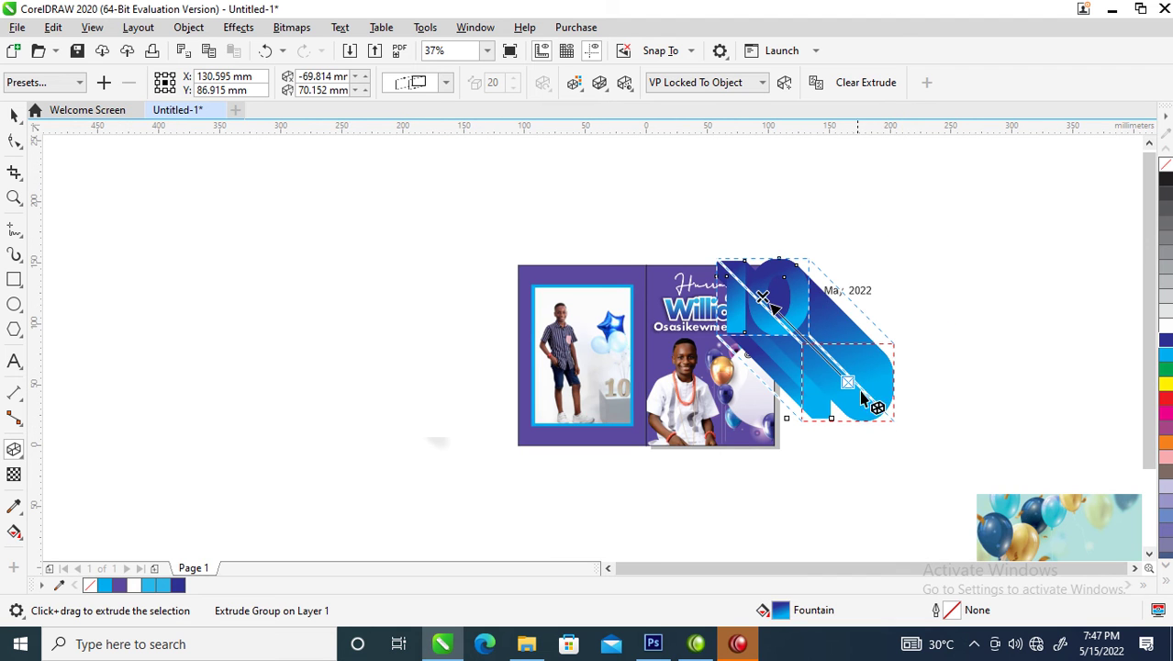
{"action": "left_click_drag", "start_coordinate": [774, 303], "coordinate": [870, 393]}
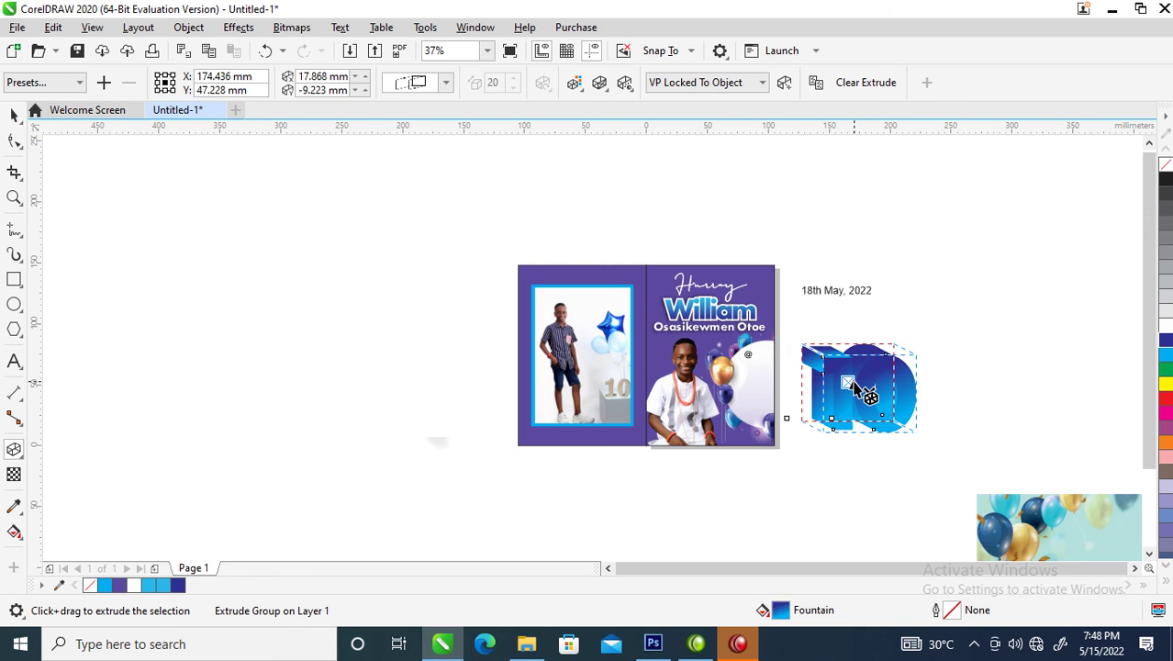
{"action": "left_click", "coordinate": [854, 386]}
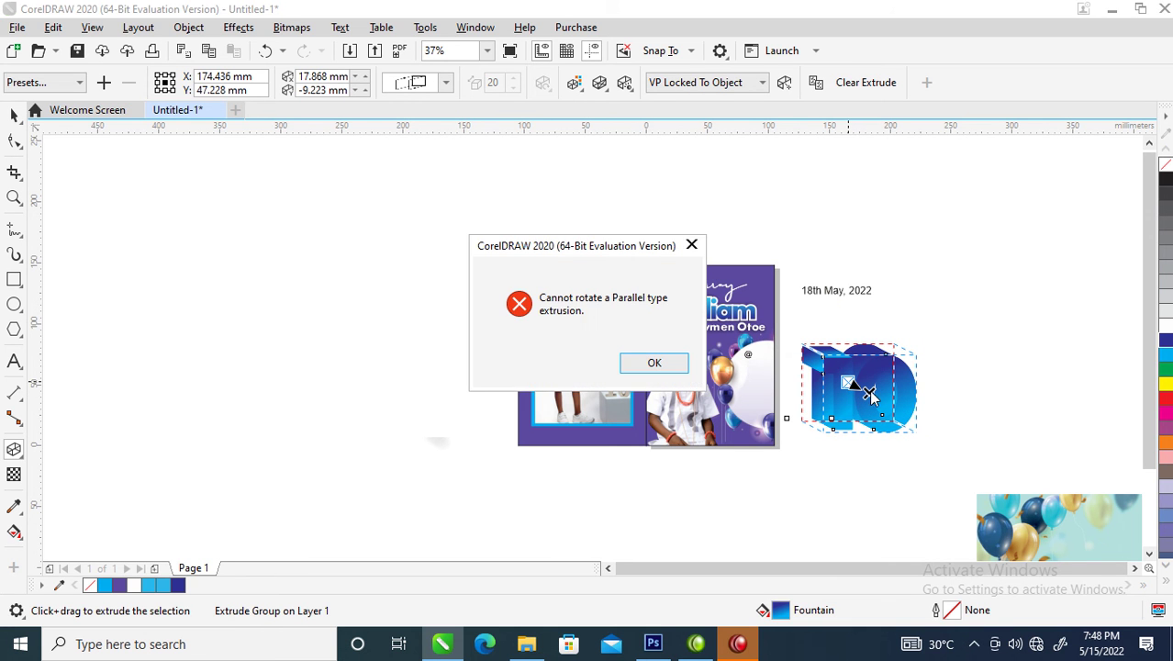
{"action": "left_click", "coordinate": [652, 361]}
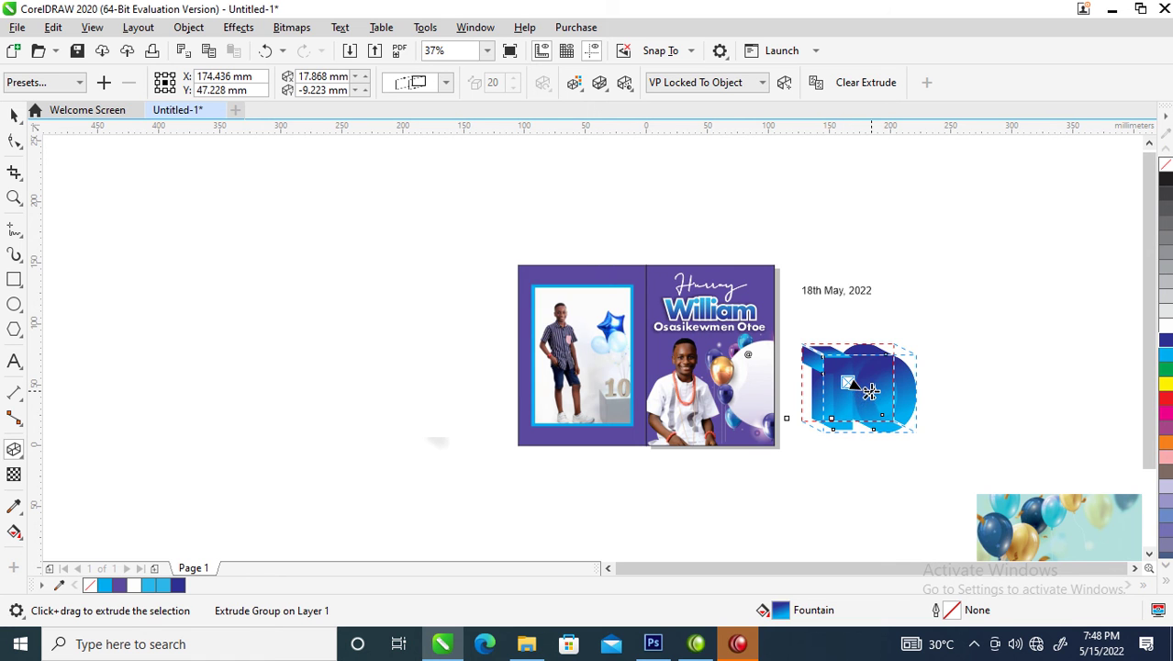
{"action": "left_click_drag", "start_coordinate": [861, 389], "coordinate": [859, 387]}
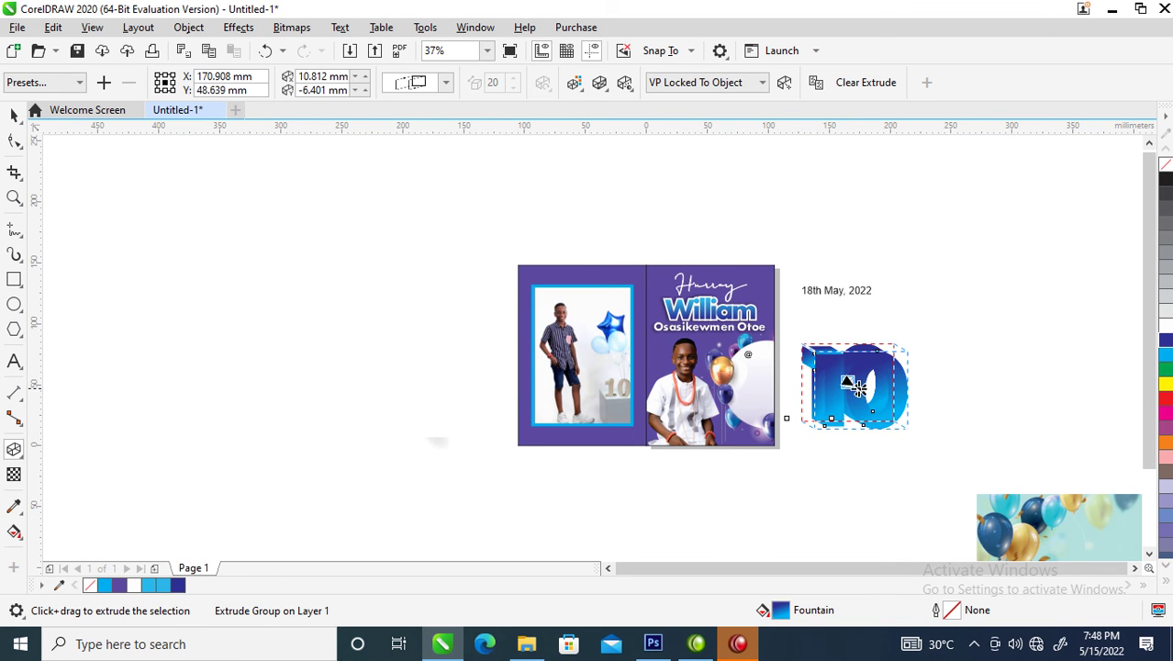
Break the extrude group of the "10" apart into separate objects
{"action": "left_click", "coordinate": [189, 28]}
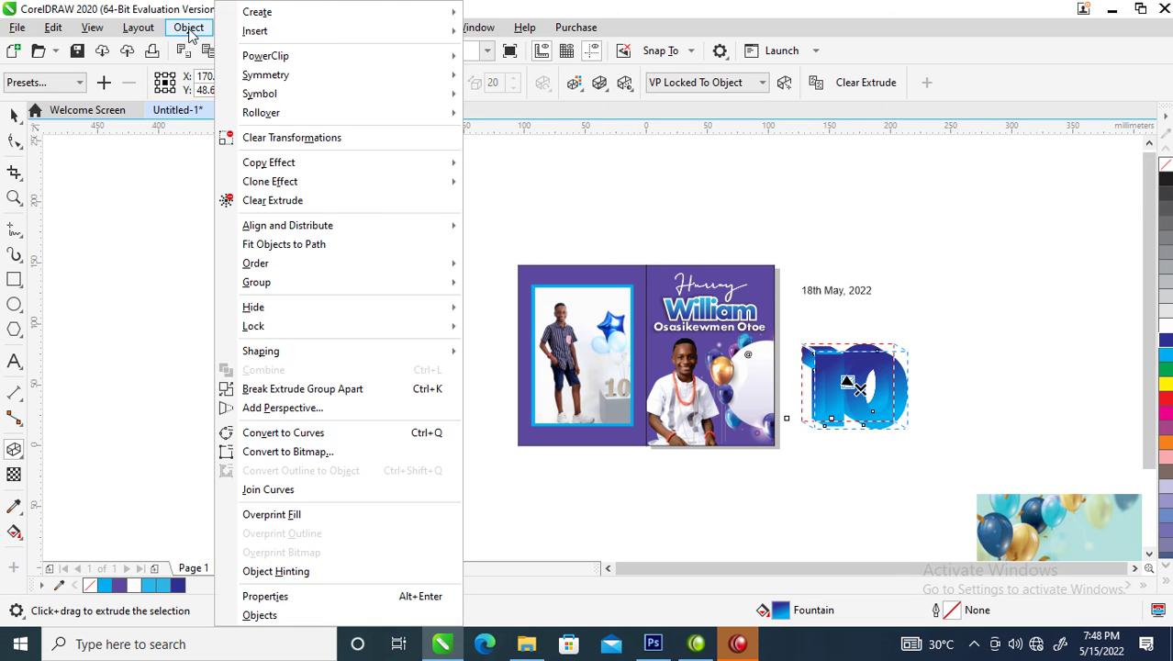
{"action": "left_click", "coordinate": [268, 389]}
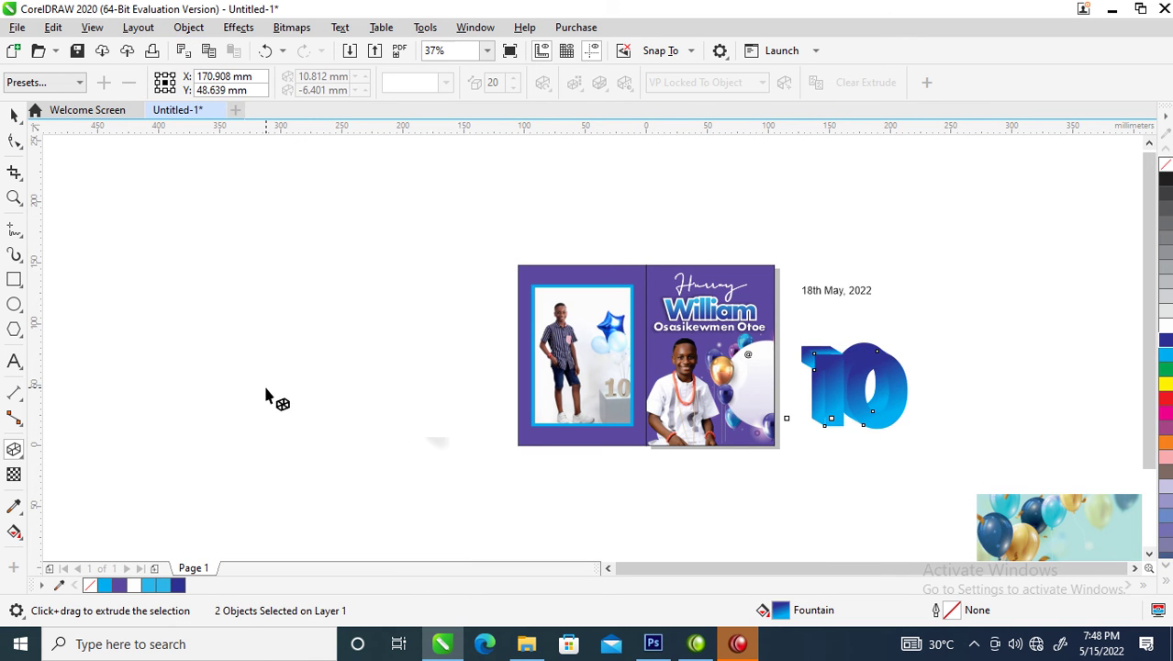
{"action": "key", "text": "space"}
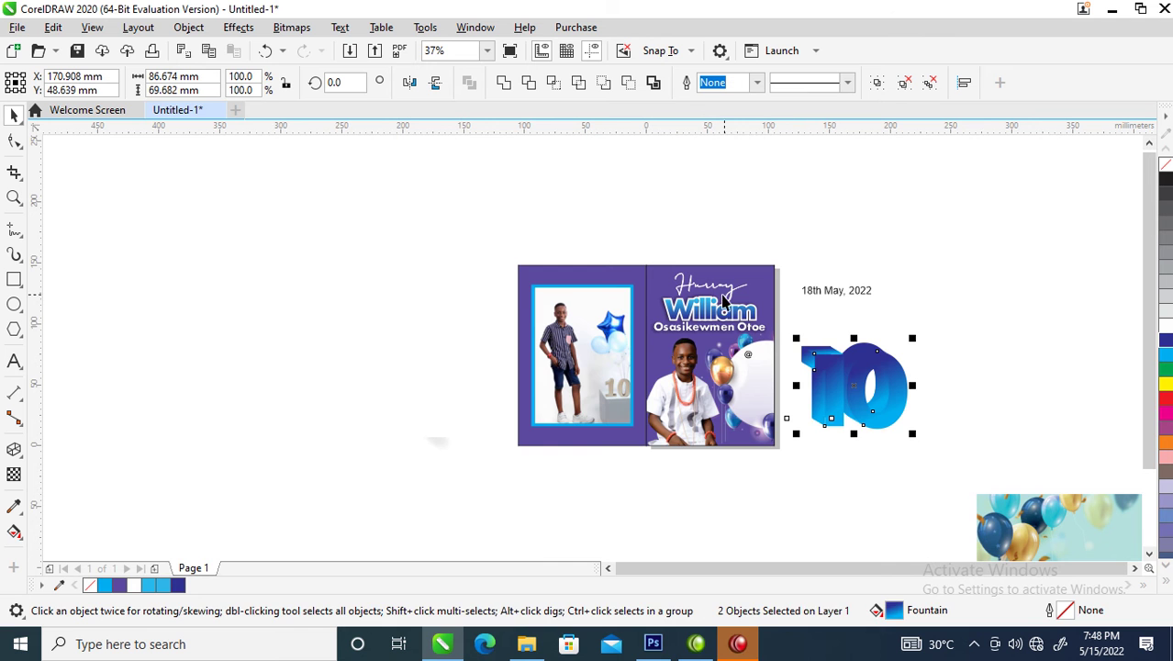
Select the front faces of the extruded "1" and "0" and group them together
{"action": "key", "text": "z"}
{"action": "left_click_drag", "start_coordinate": [776, 262], "coordinate": [956, 450]}
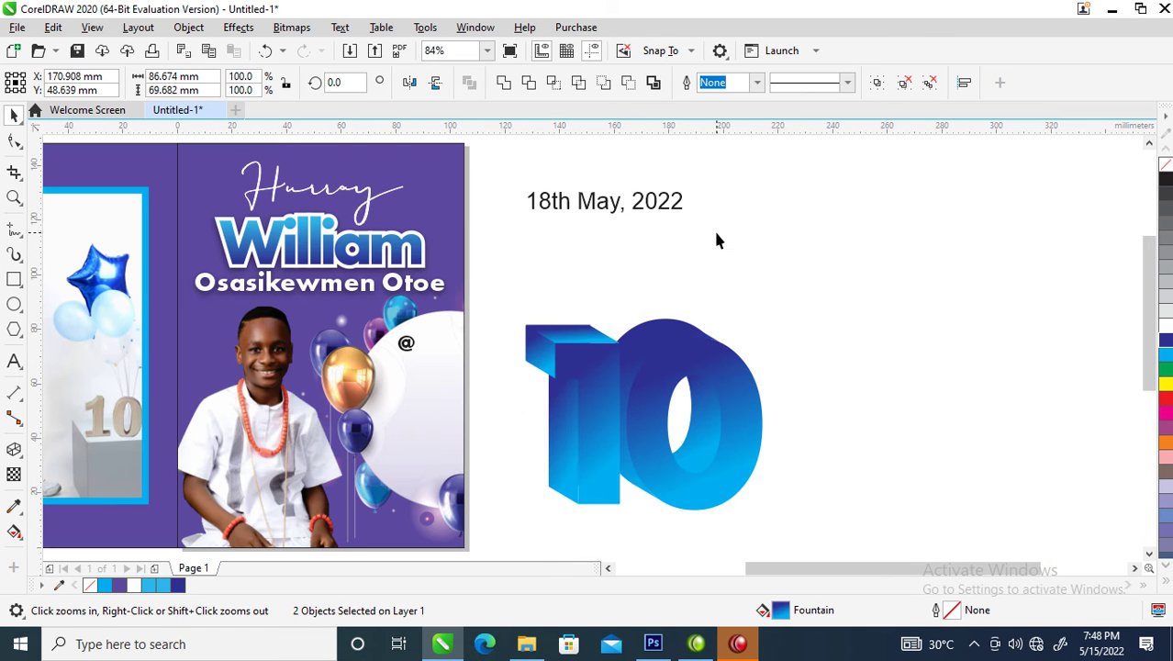
{"action": "key", "text": "space"}
{"action": "left_click", "coordinate": [746, 381]}
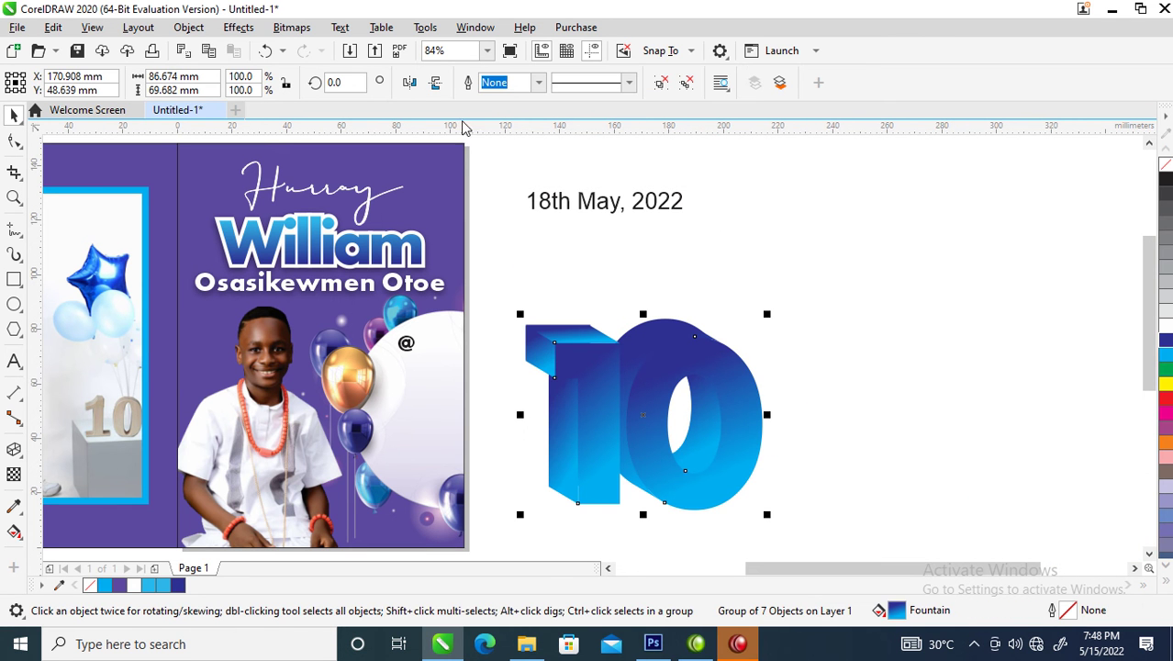
{"action": "left_click", "coordinate": [769, 387]}
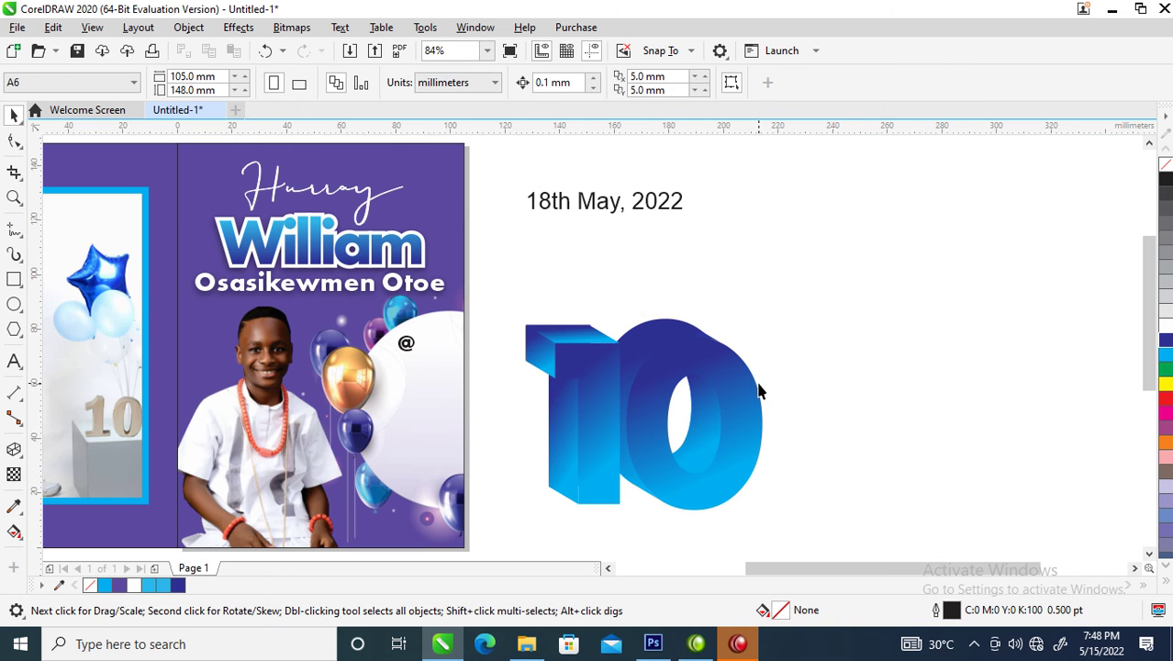
{"action": "left_click", "coordinate": [755, 395]}
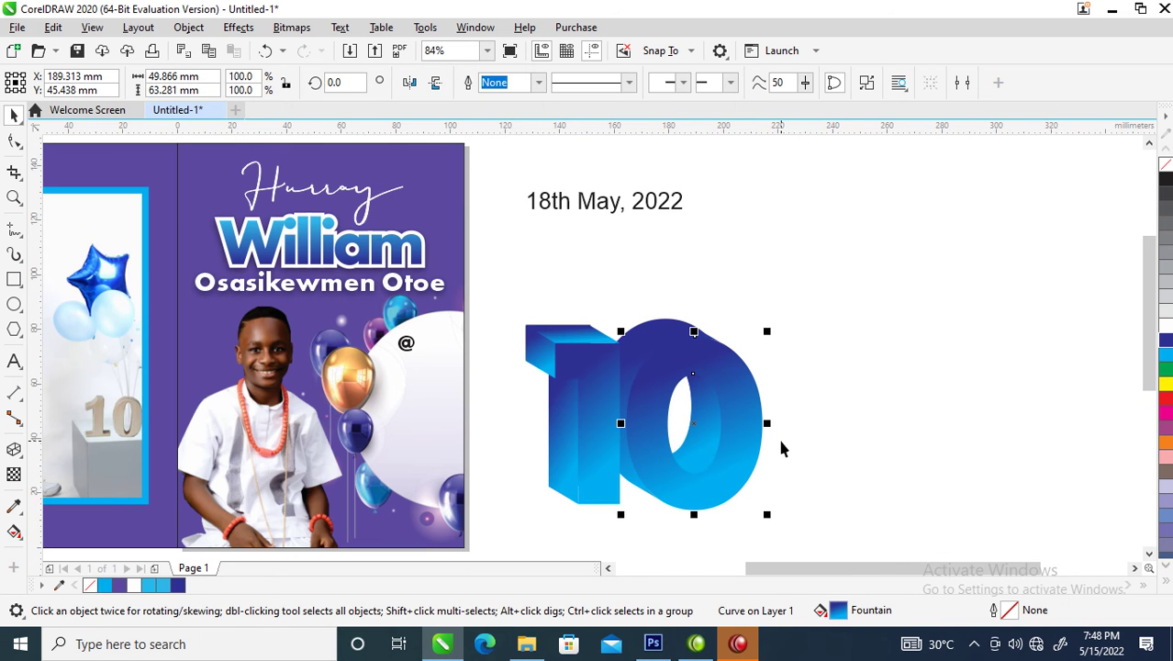
{"action": "left_click", "coordinate": [597, 372], "text": "shift"}
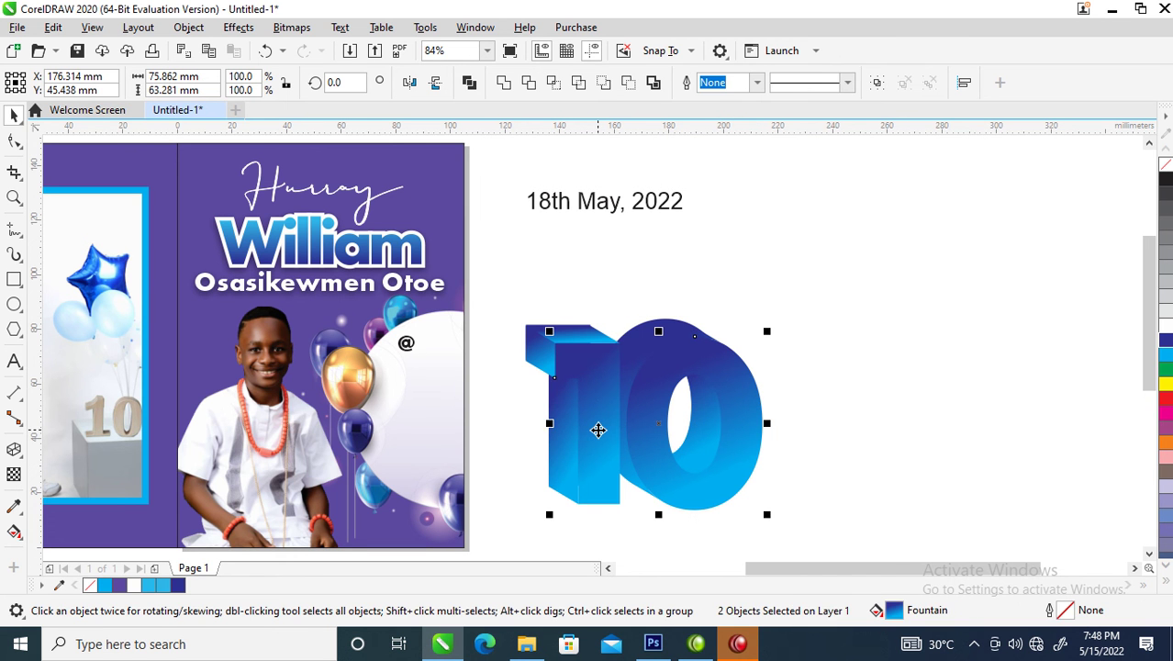
{"action": "key", "text": "ctrl+g"}
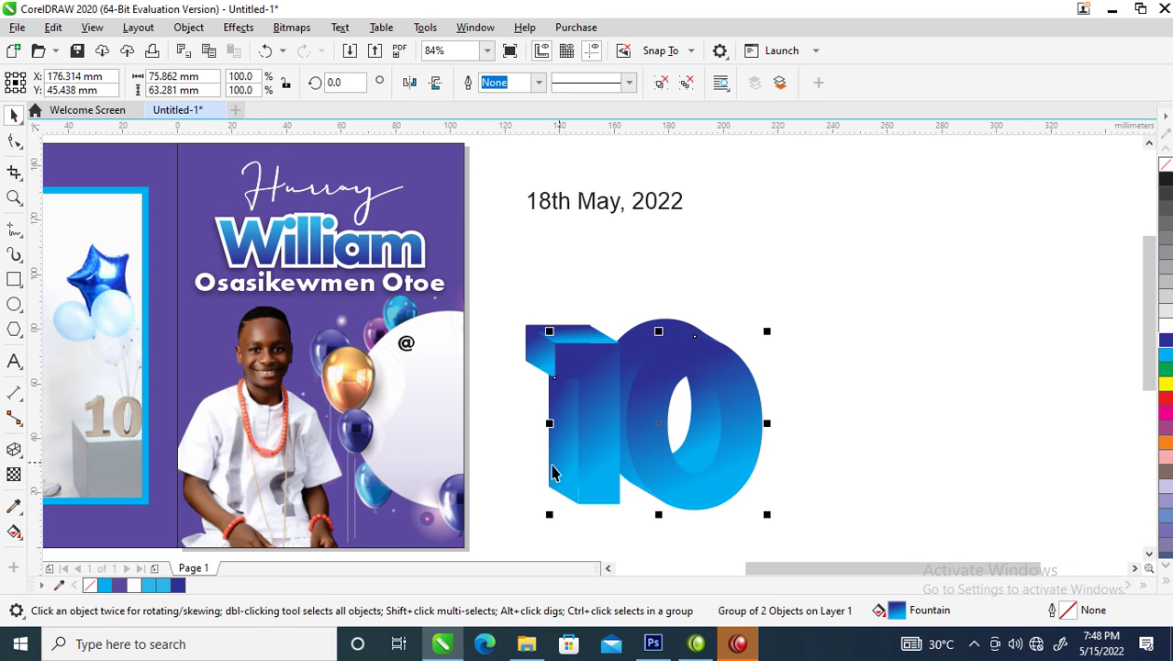
Add a drop shadow to the grouped front faces of the "10", offset about -1.7 mm horizontally and 1.3 mm vertically
{"action": "left_click", "coordinate": [14, 474]}
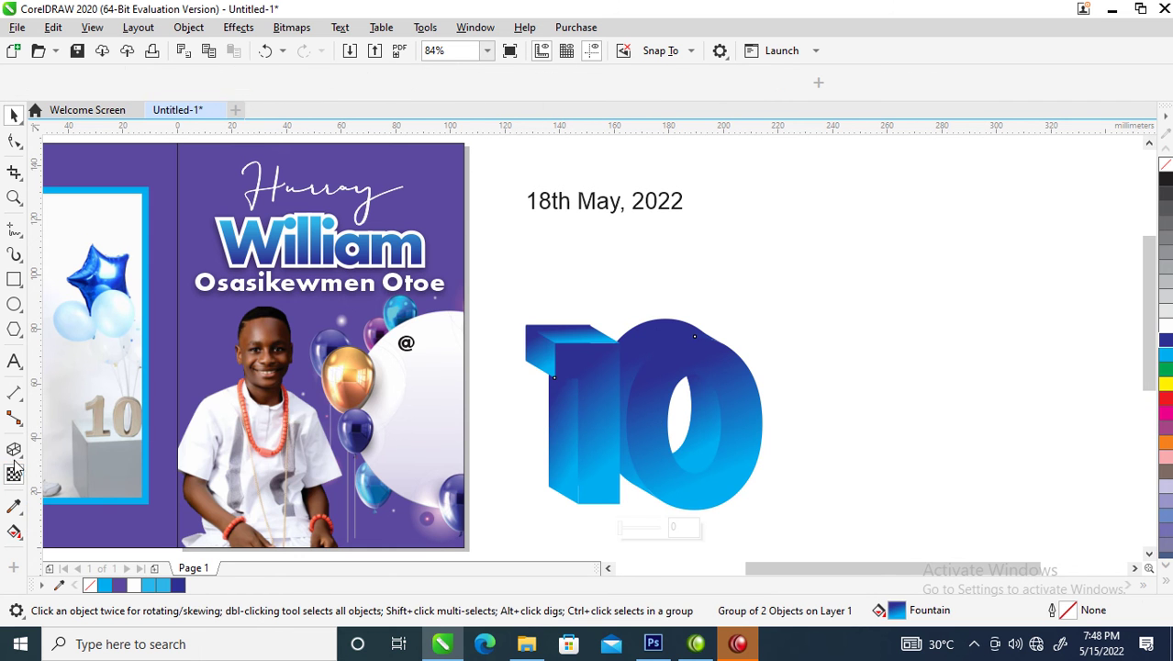
{"action": "left_click", "coordinate": [16, 454]}
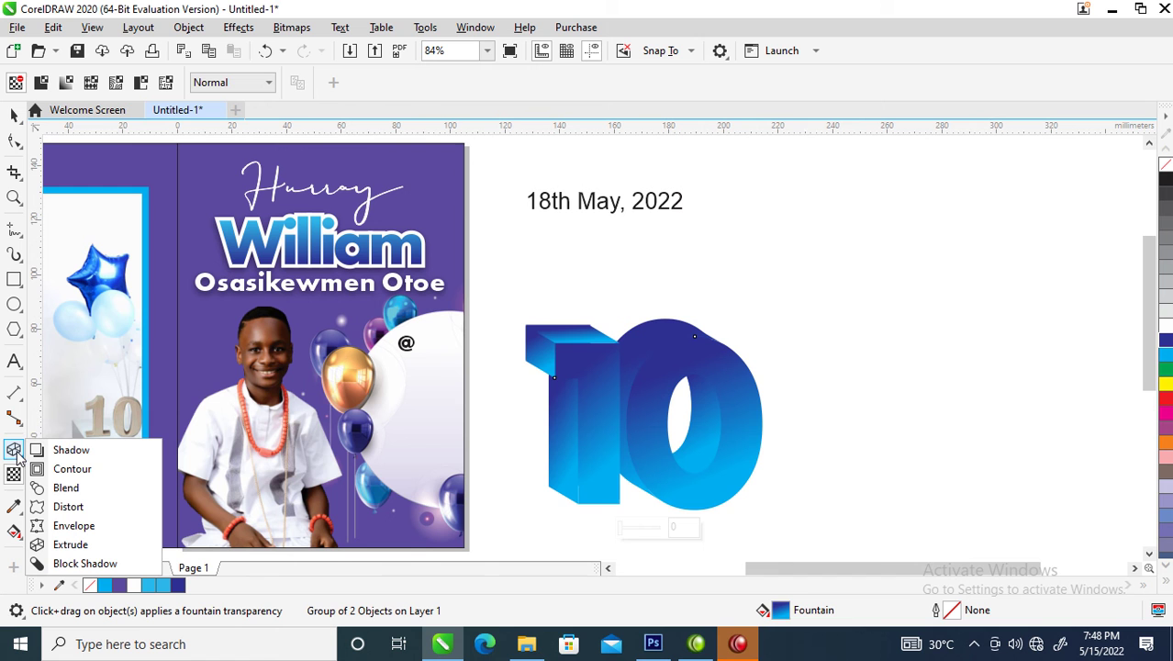
{"action": "left_click", "coordinate": [86, 453]}
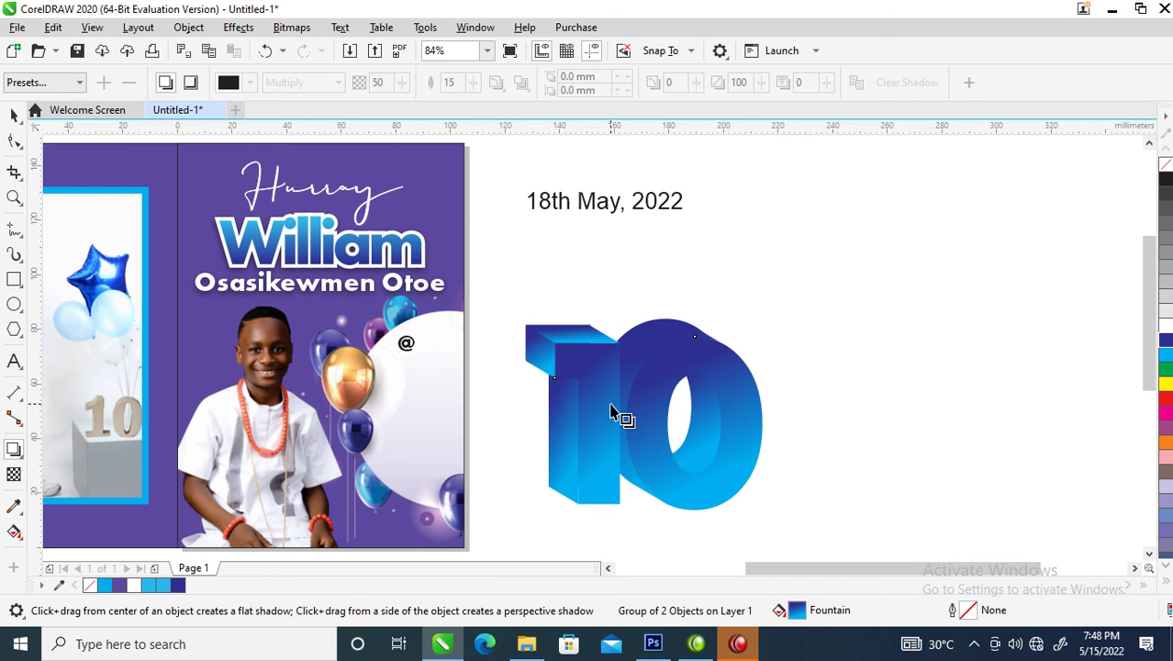
{"action": "left_click_drag", "start_coordinate": [658, 423], "coordinate": [551, 338]}
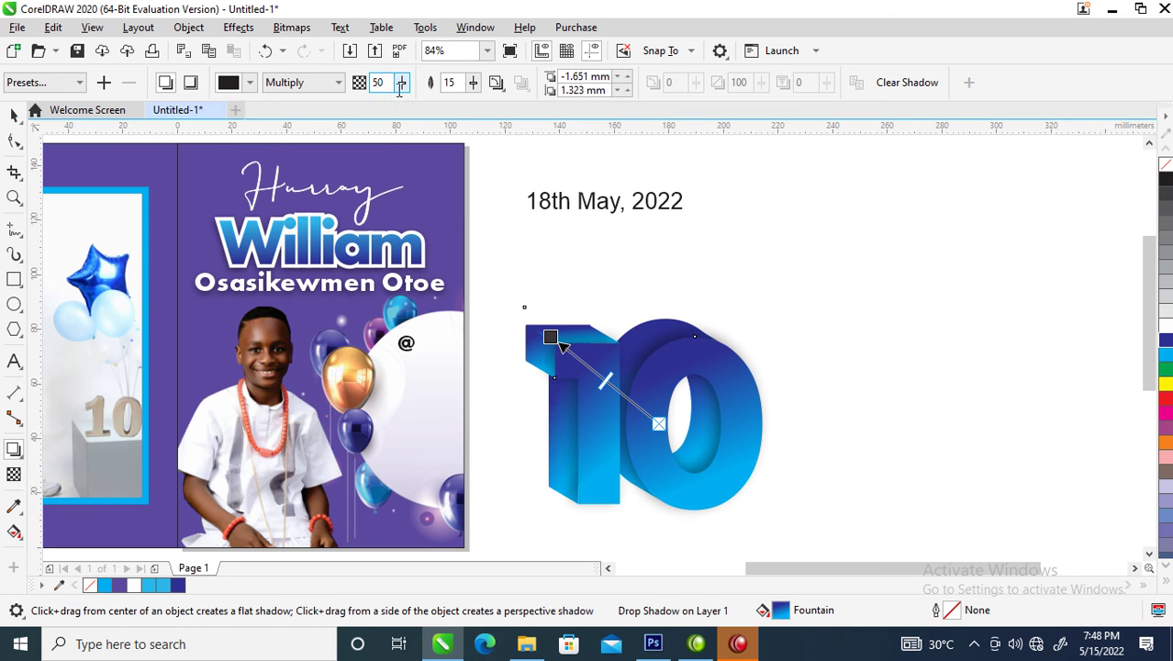
Set the opacity of the front faces' drop shadow to 90, keeping the Multiply merge mode
{"action": "left_click", "coordinate": [340, 81]}
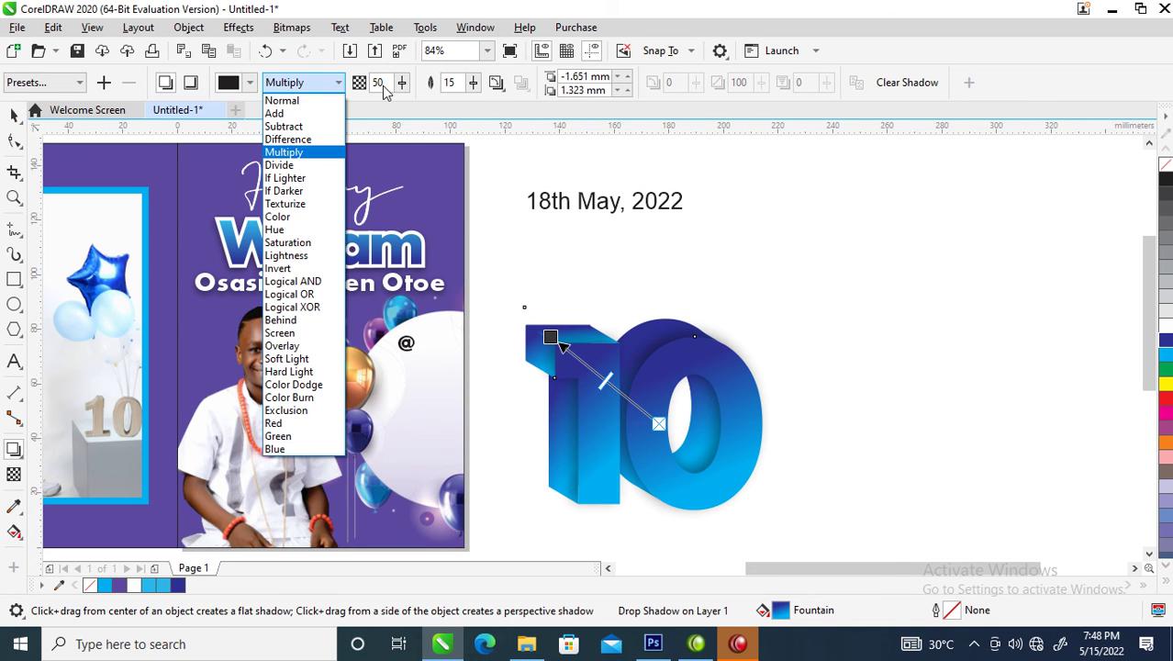
{"action": "left_click", "coordinate": [384, 87]}
{"action": "double_click", "coordinate": [379, 83]}
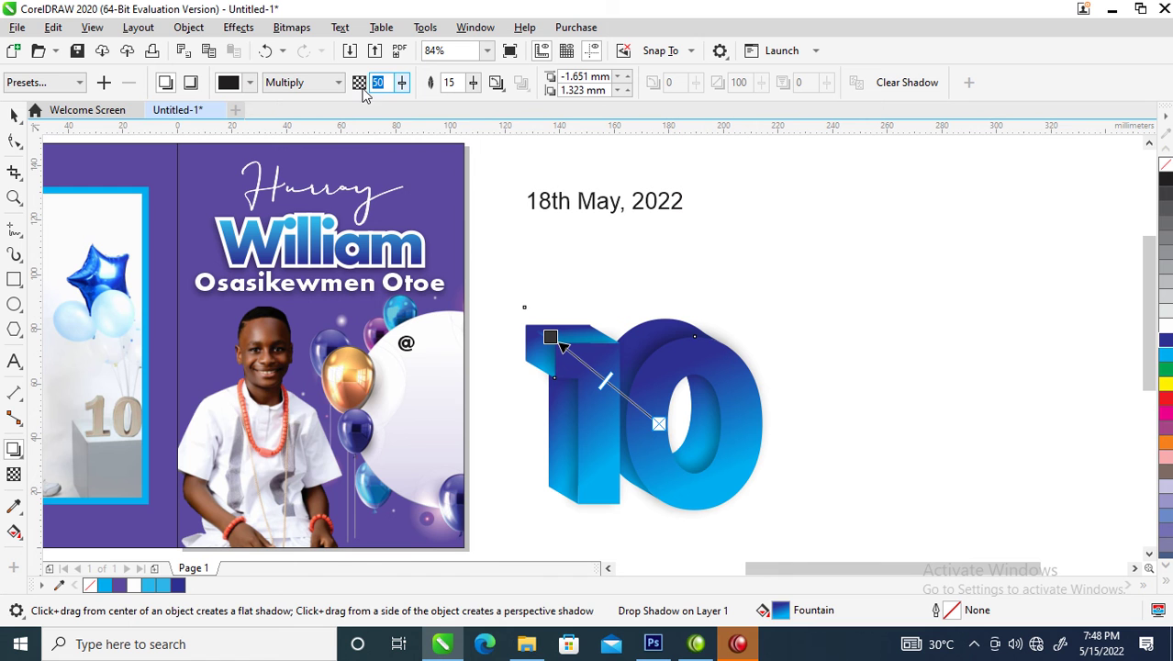
{"action": "type", "text": "90"}
{"action": "key", "text": "Return"}
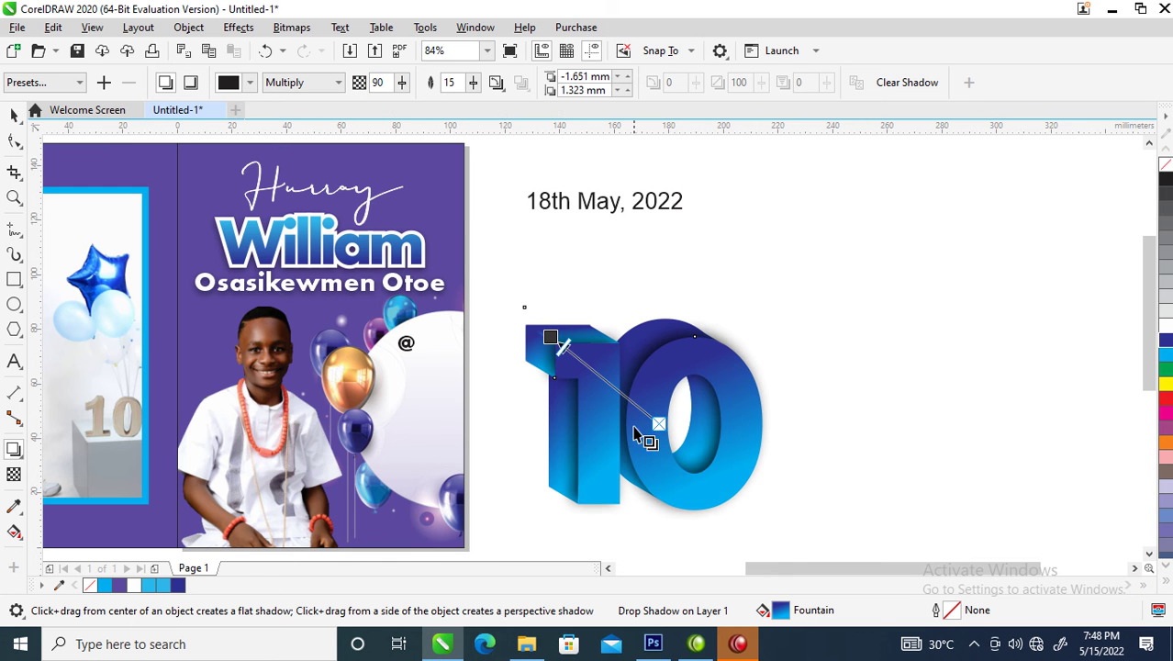
Break the drop shadow apart from the front faces and group all pieces of the "10" together
{"action": "left_click", "coordinate": [189, 28]}
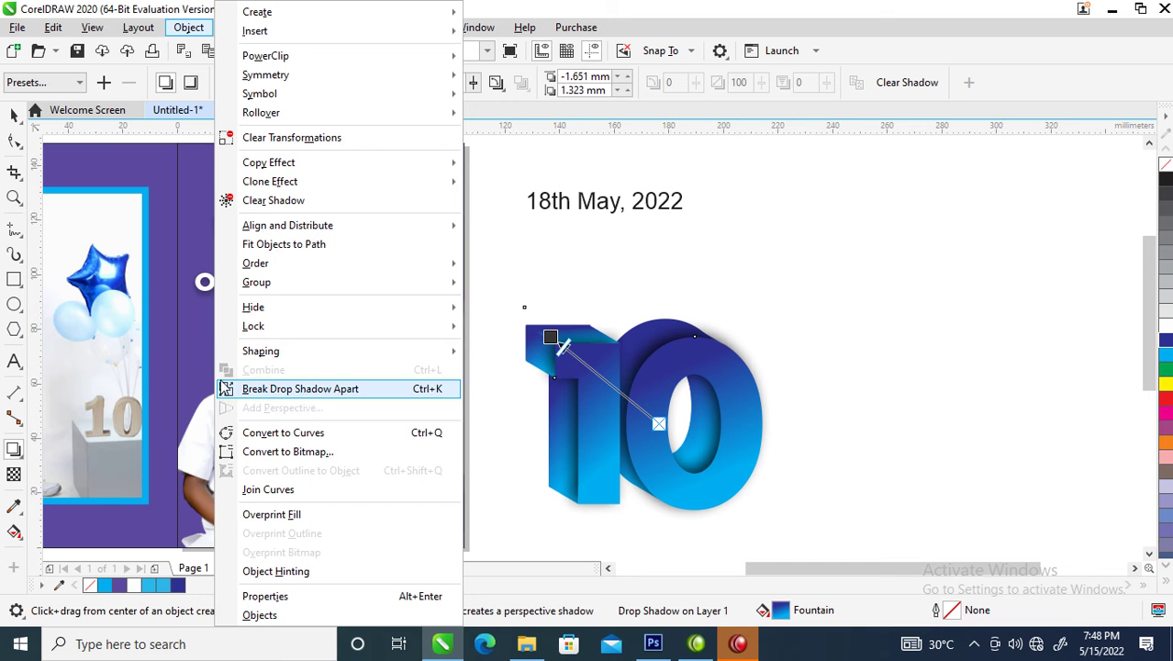
{"action": "left_click", "coordinate": [303, 389]}
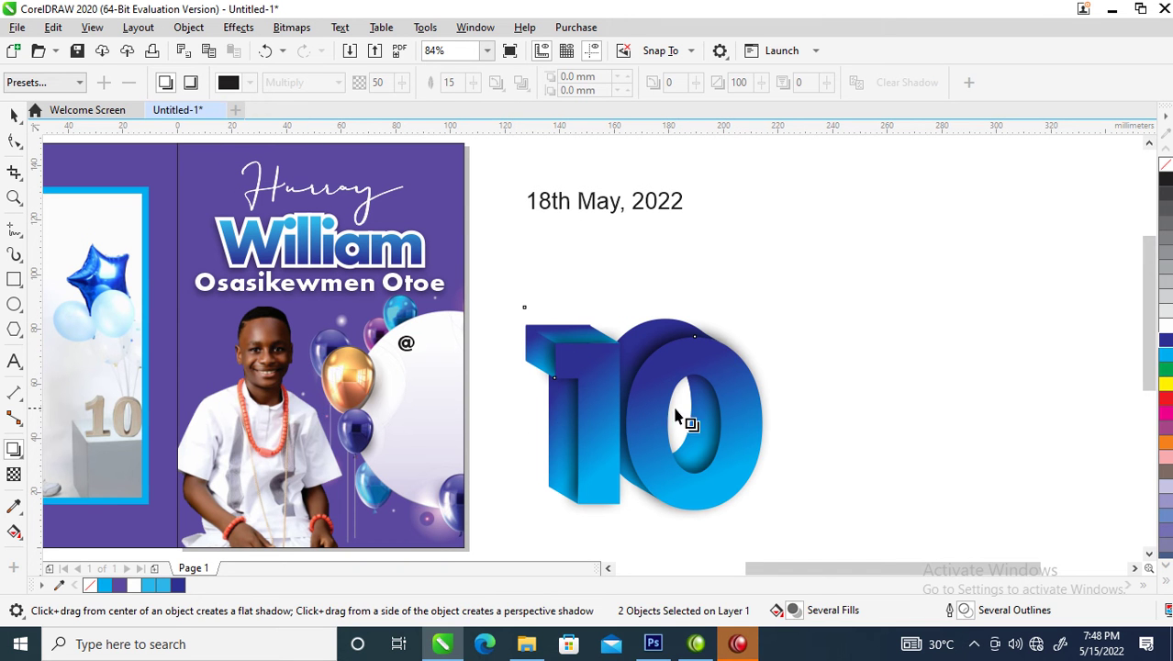
{"action": "key", "text": "space"}
{"action": "left_click_drag", "start_coordinate": [859, 264], "coordinate": [462, 530]}
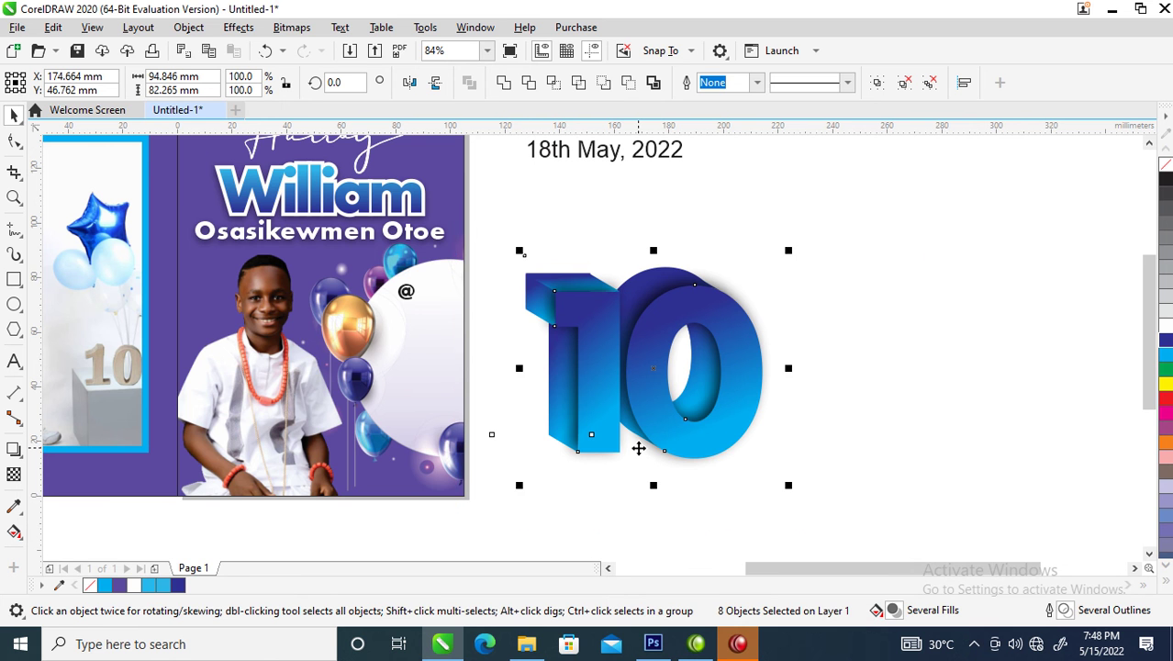
{"action": "key", "text": "ctrl+g"}
Move the "10" group onto the white circle below the "@" and scale it down to about 32 mm wide
{"action": "left_click_drag", "start_coordinate": [690, 335], "coordinate": [506, 343]}
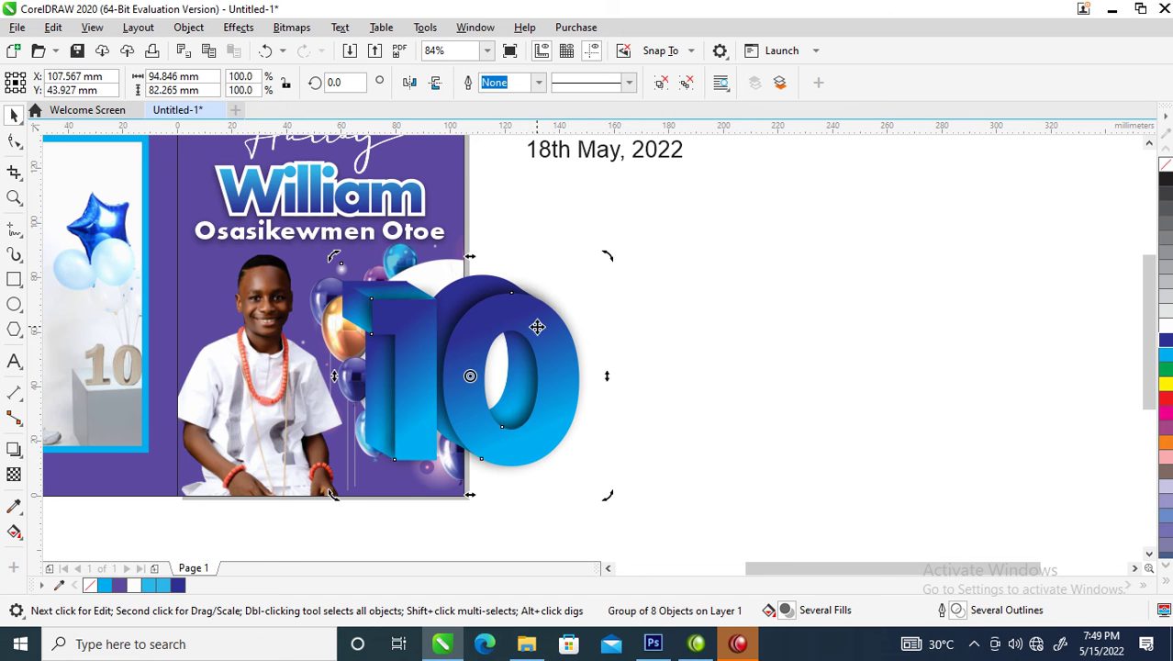
{"action": "left_click", "coordinate": [554, 335]}
{"action": "left_click_drag", "start_coordinate": [608, 259], "coordinate": [404, 353]}
{"action": "left_click", "coordinate": [427, 367]}
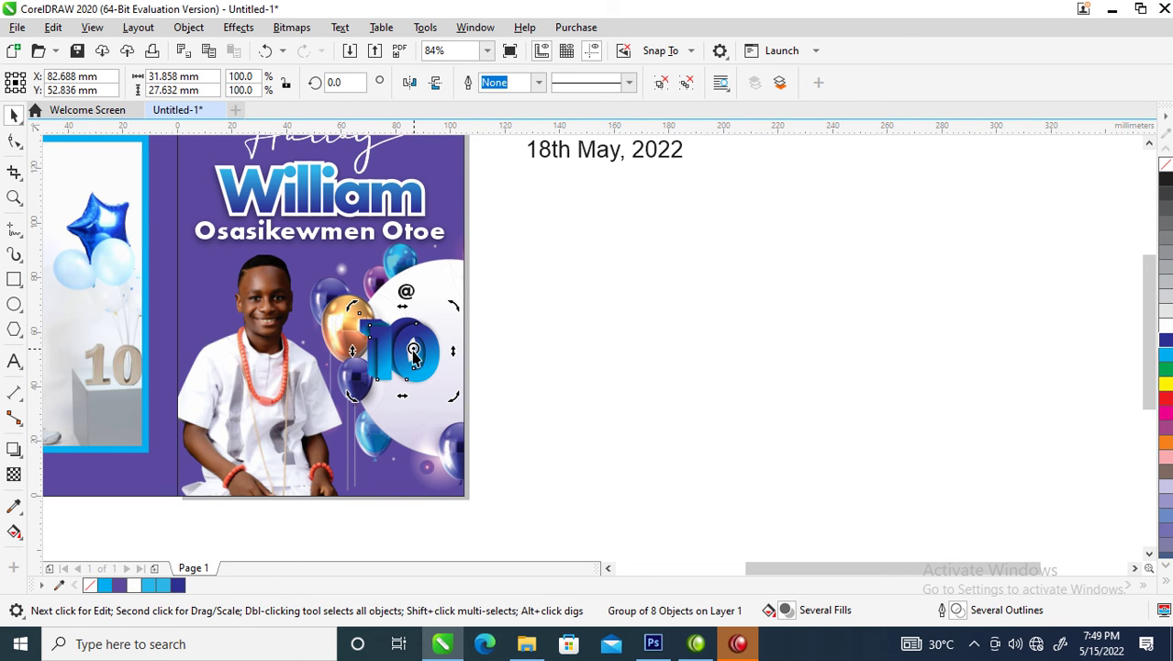
{"action": "left_click", "coordinate": [398, 336]}
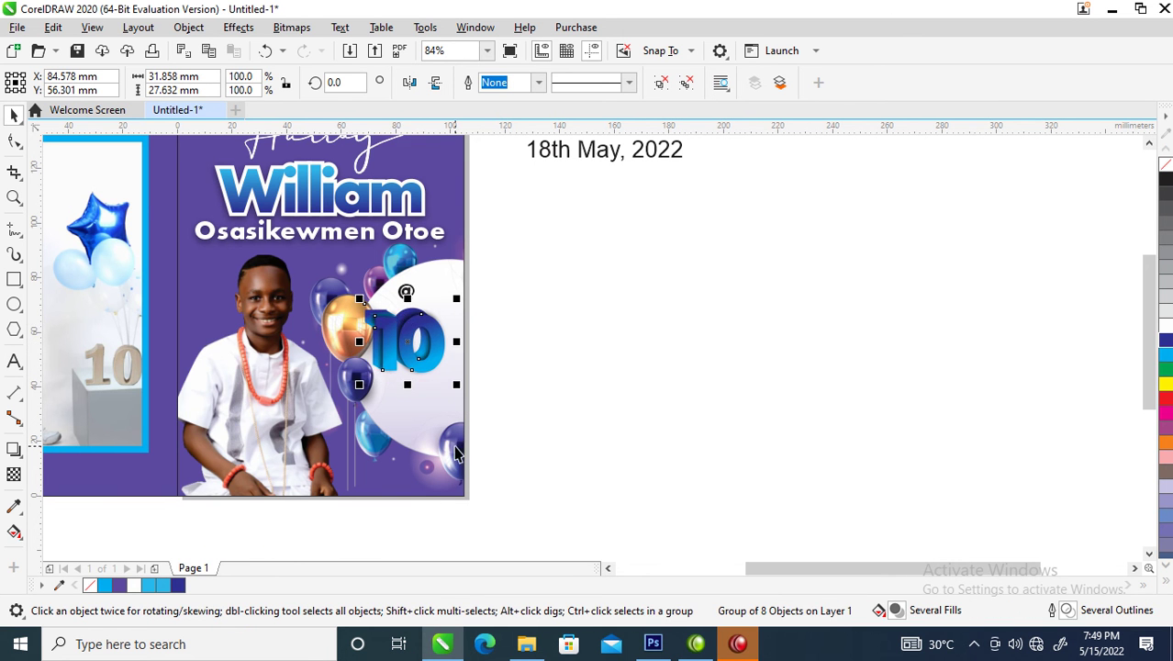
Move the date text from beside the page onto the card, just below the "10"
{"action": "left_click", "coordinate": [577, 332]}
{"action": "scroll", "coordinate": [410, 436], "scroll_direction": "down", "scroll_amount": 4}
{"action": "key", "text": "z"}
{"action": "left_click_drag", "start_coordinate": [240, 204], "coordinate": [528, 489]}
{"action": "left_click", "coordinate": [584, 423]}
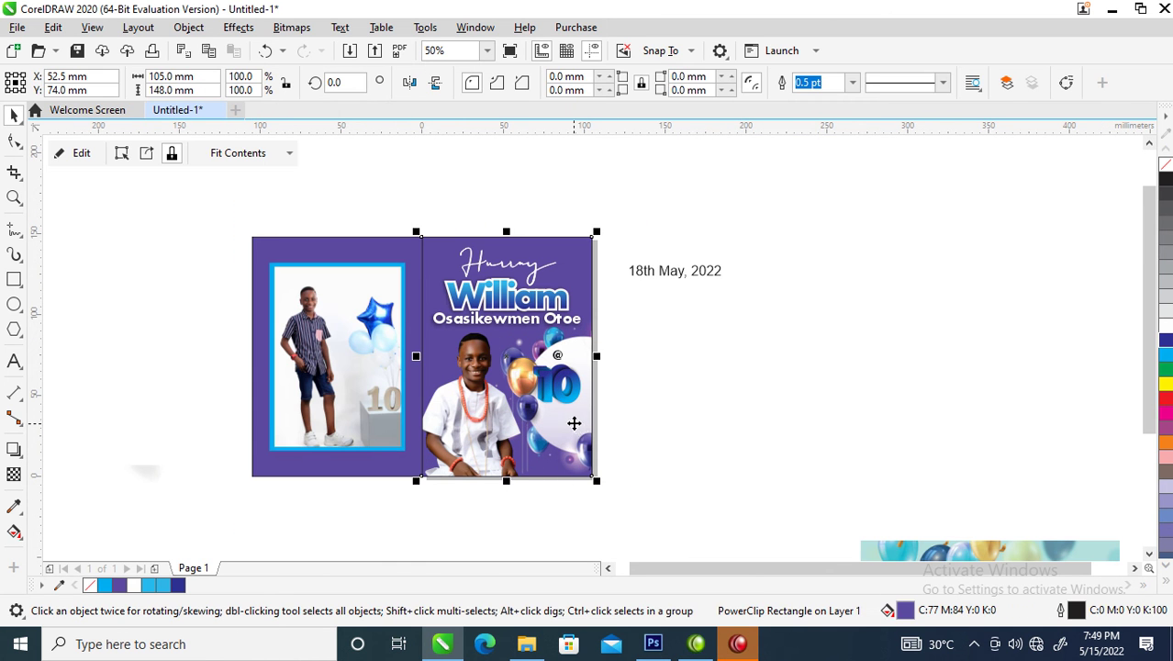
{"action": "left_click_drag", "start_coordinate": [698, 281], "coordinate": [614, 425]}
Scale the date text down to about 26 mm wide so it fits inside the white circle
{"action": "key", "text": "z"}
{"action": "left_click_drag", "start_coordinate": [354, 329], "coordinate": [689, 492]}
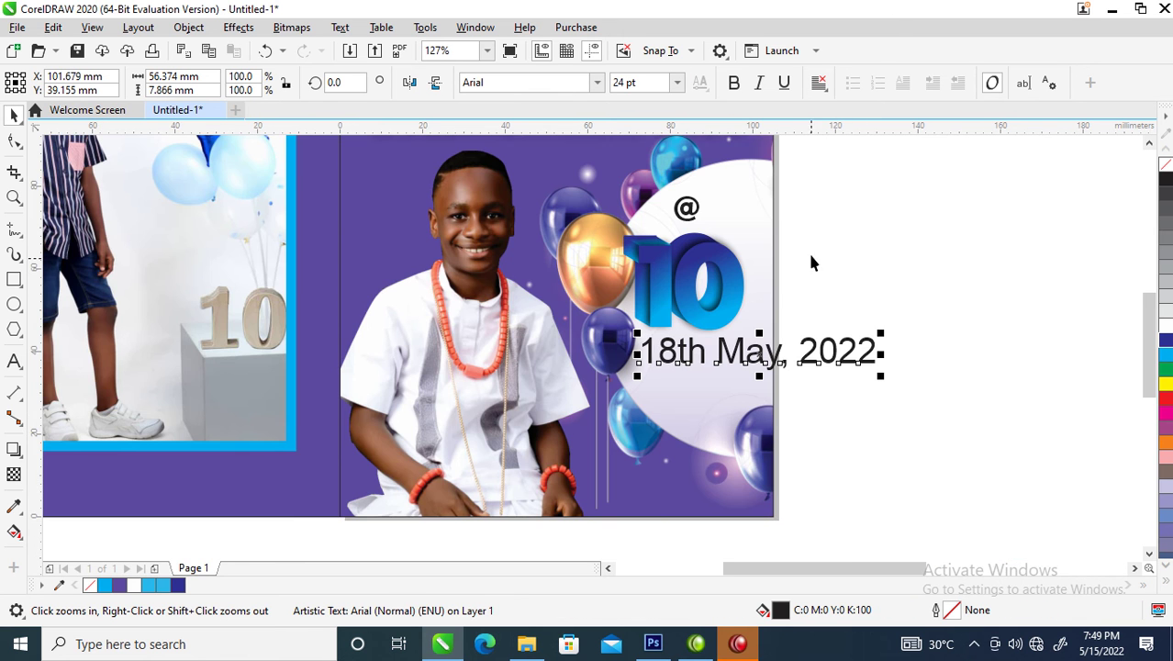
{"action": "left_click_drag", "start_coordinate": [881, 329], "coordinate": [755, 332]}
{"action": "left_click", "coordinate": [728, 352]}
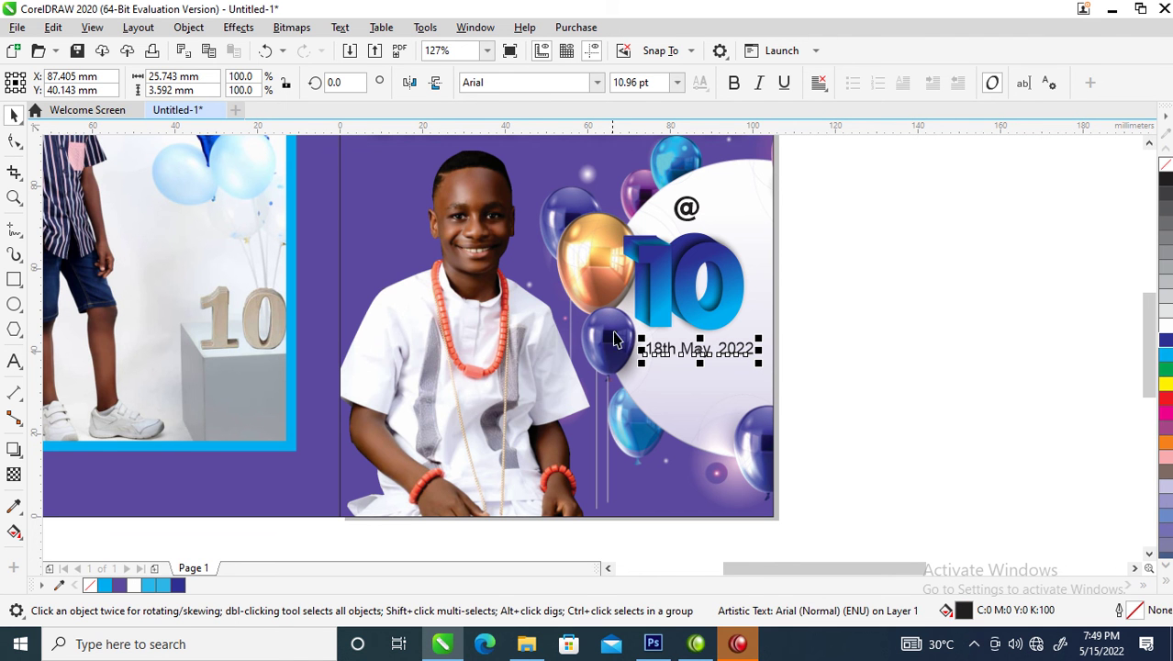
Move the "@" close above the "10" and fill it with dark blue
{"action": "key", "text": "z"}
{"action": "left_click_drag", "start_coordinate": [546, 149], "coordinate": [764, 376]}
{"action": "left_click", "coordinate": [817, 450]}
{"action": "left_click_drag", "start_coordinate": [597, 220], "coordinate": [579, 241]}
{"action": "left_click", "coordinate": [1166, 339]}
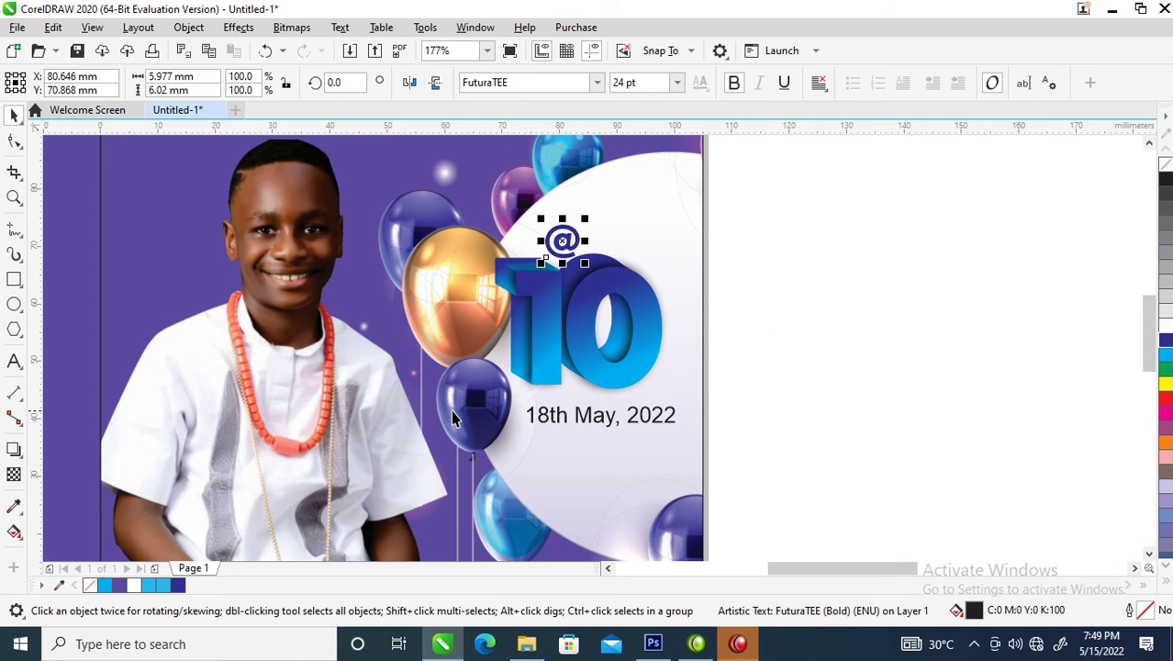
Change the date text's font to FuturaTEE and move the date lower in the white circle
{"action": "left_click", "coordinate": [609, 420]}
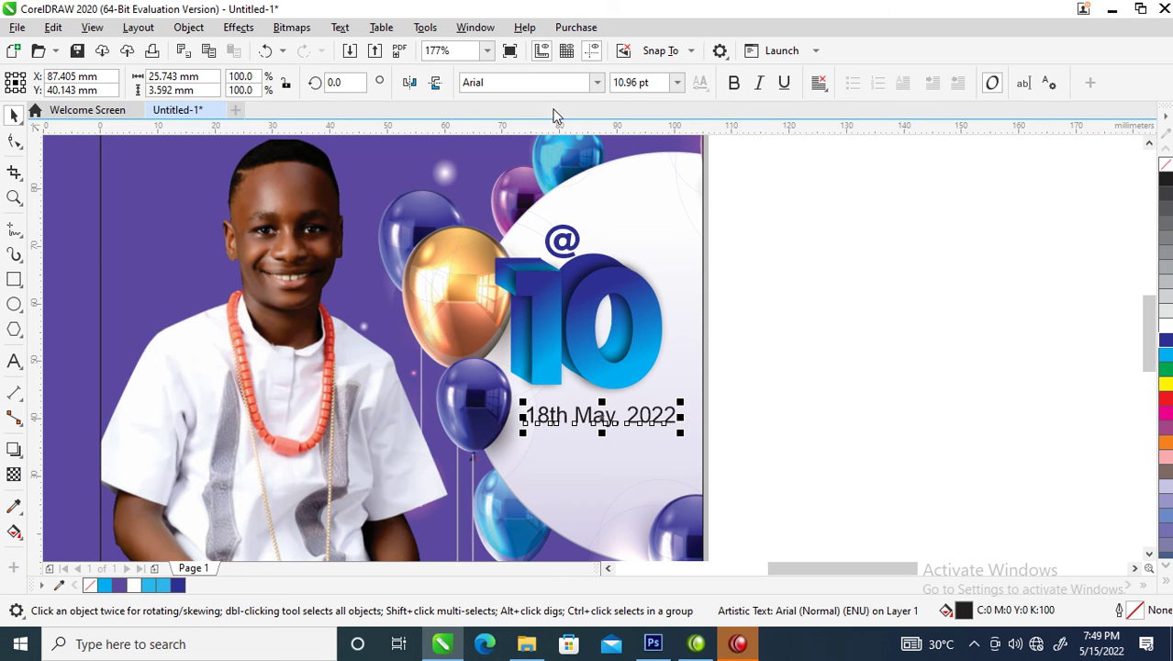
{"action": "left_click", "coordinate": [598, 83]}
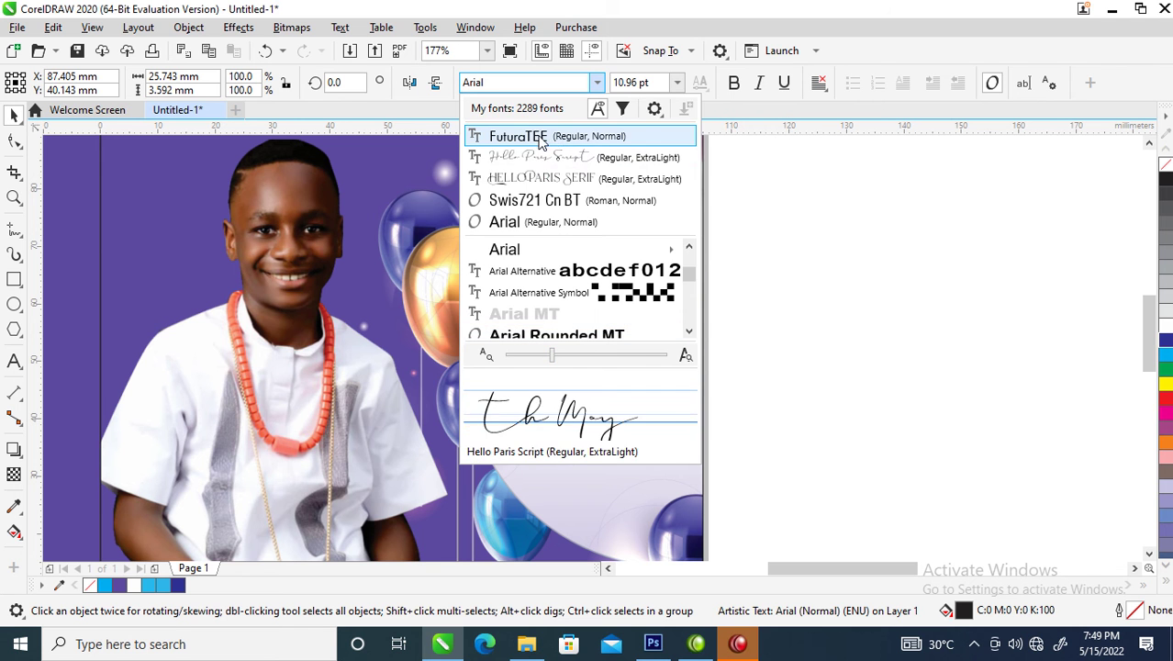
{"action": "left_click", "coordinate": [515, 129]}
{"action": "left_click_drag", "start_coordinate": [606, 416], "coordinate": [622, 450]}
Break the date text before the year so the year sits on a second line
{"action": "key", "text": "z"}
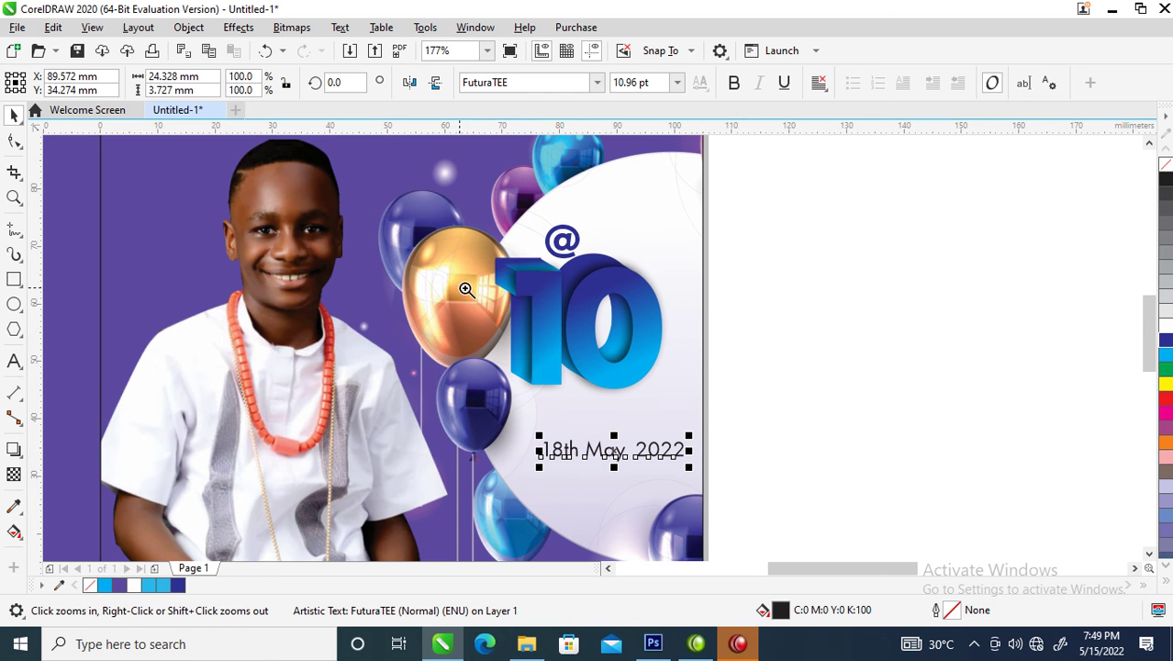
{"action": "left_click", "coordinate": [684, 506]}
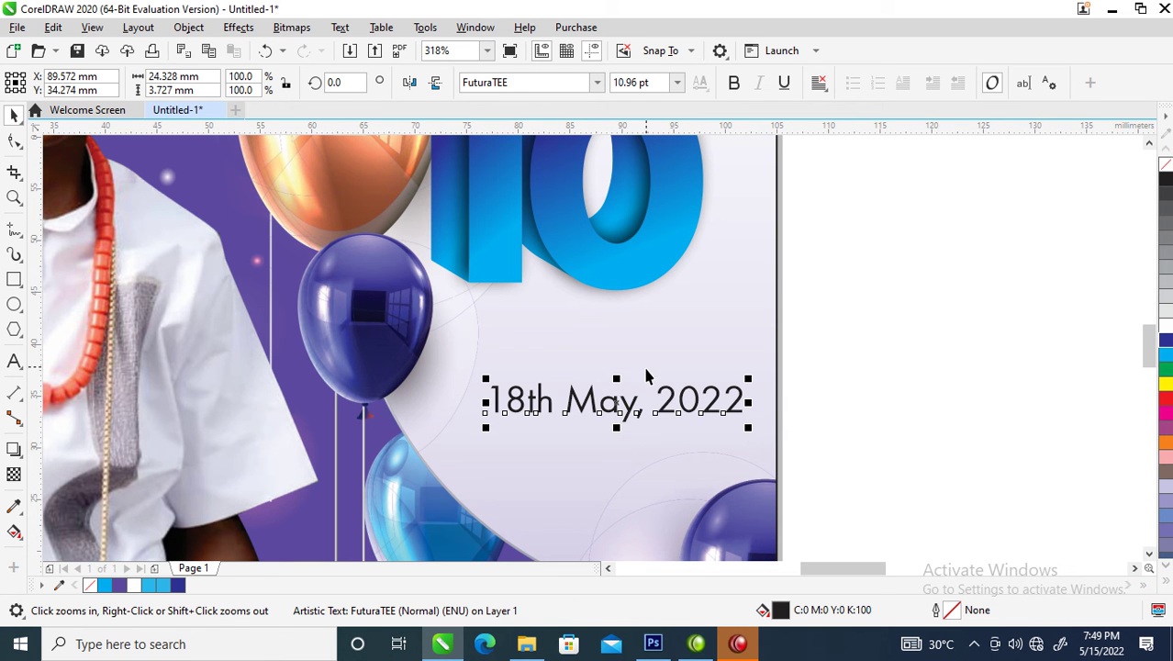
{"action": "key", "text": "space"}
{"action": "double_click", "coordinate": [666, 410]}
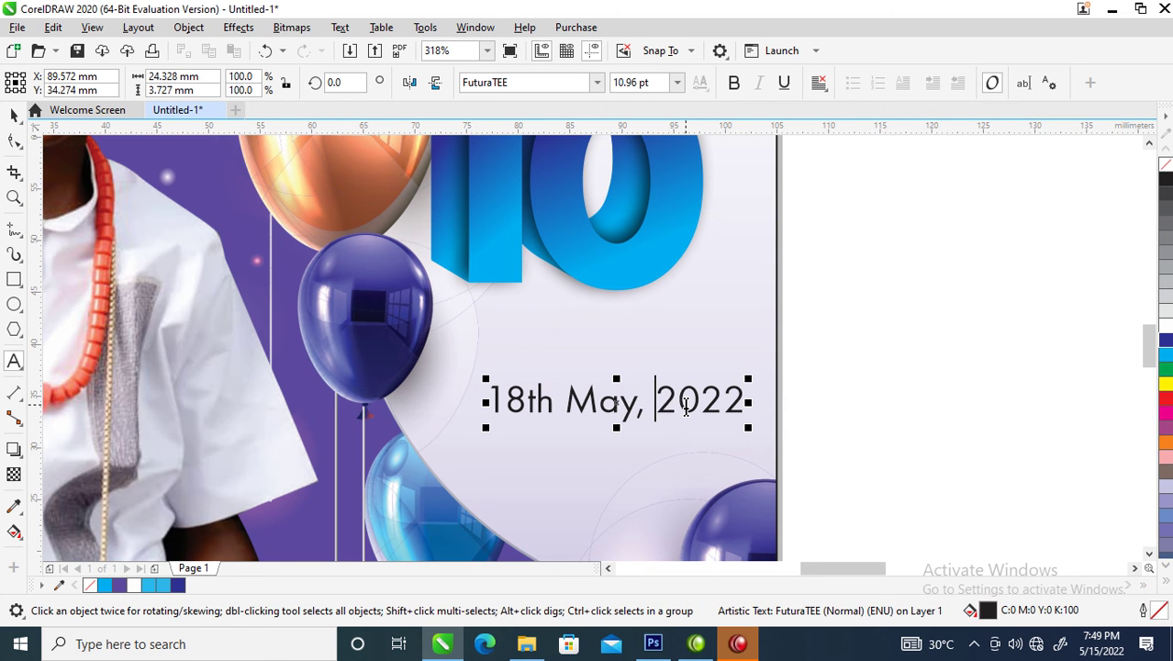
{"action": "key", "text": "Return"}
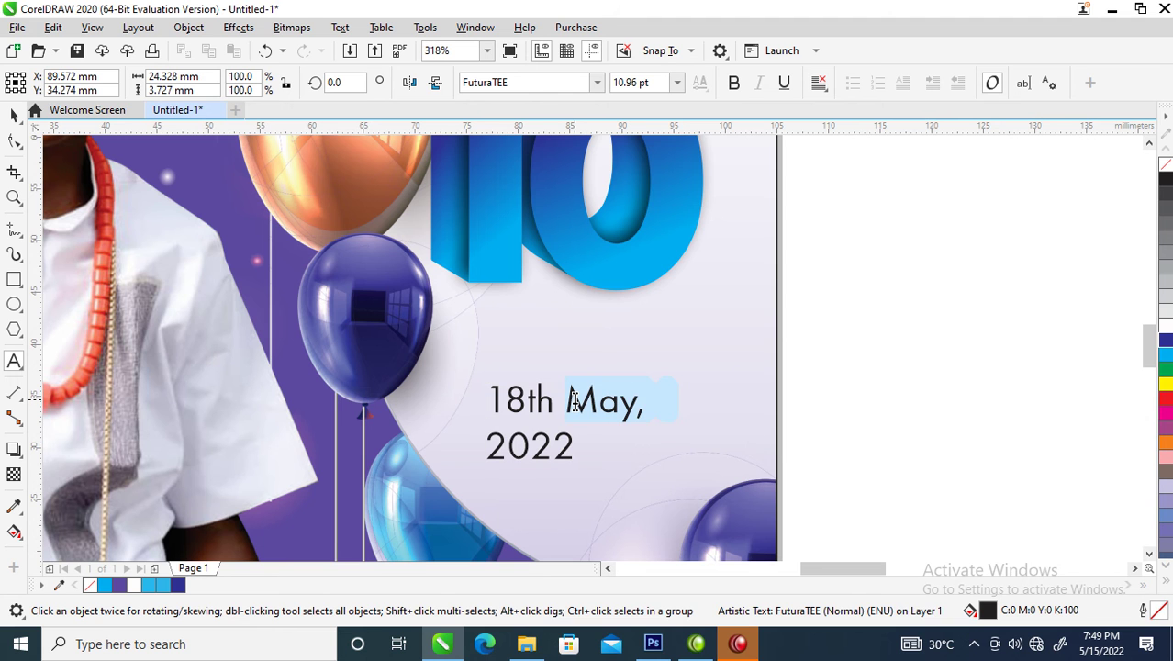
{"action": "key", "text": "Delete"}
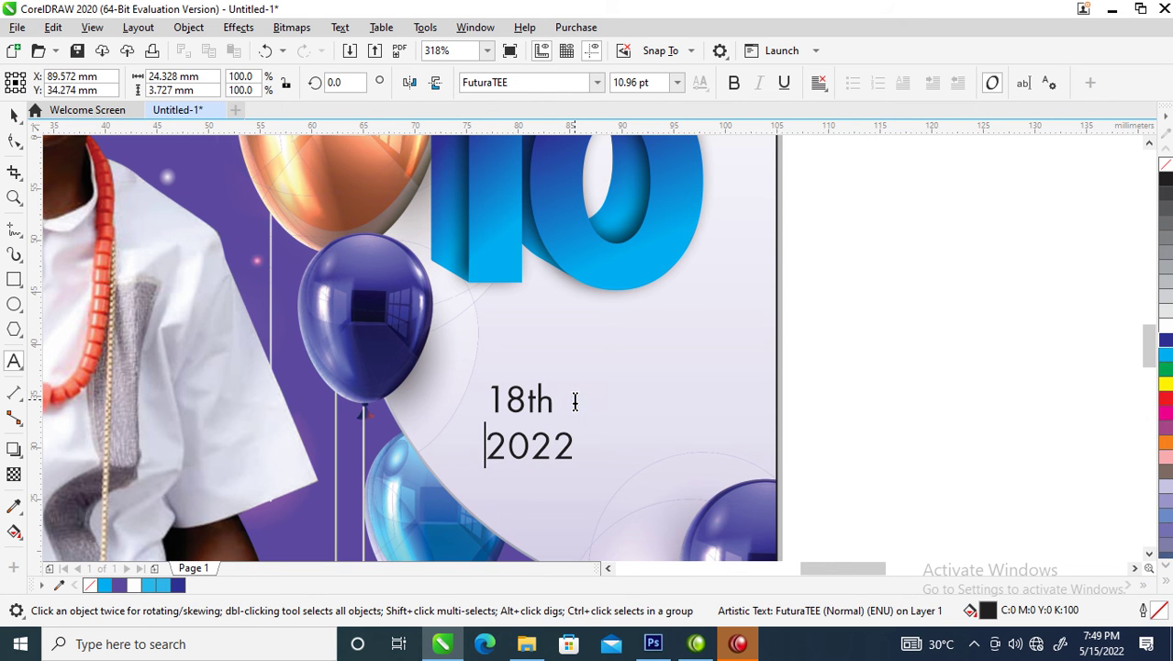
{"action": "key", "text": "ctrl+a"}
{"action": "key", "text": "Delete"}
{"action": "key", "text": "ctrl+z"}
Put the month of the date on its own line and make the day on the first line bold
{"action": "left_click", "coordinate": [567, 401]}
{"action": "key", "text": "Return"}
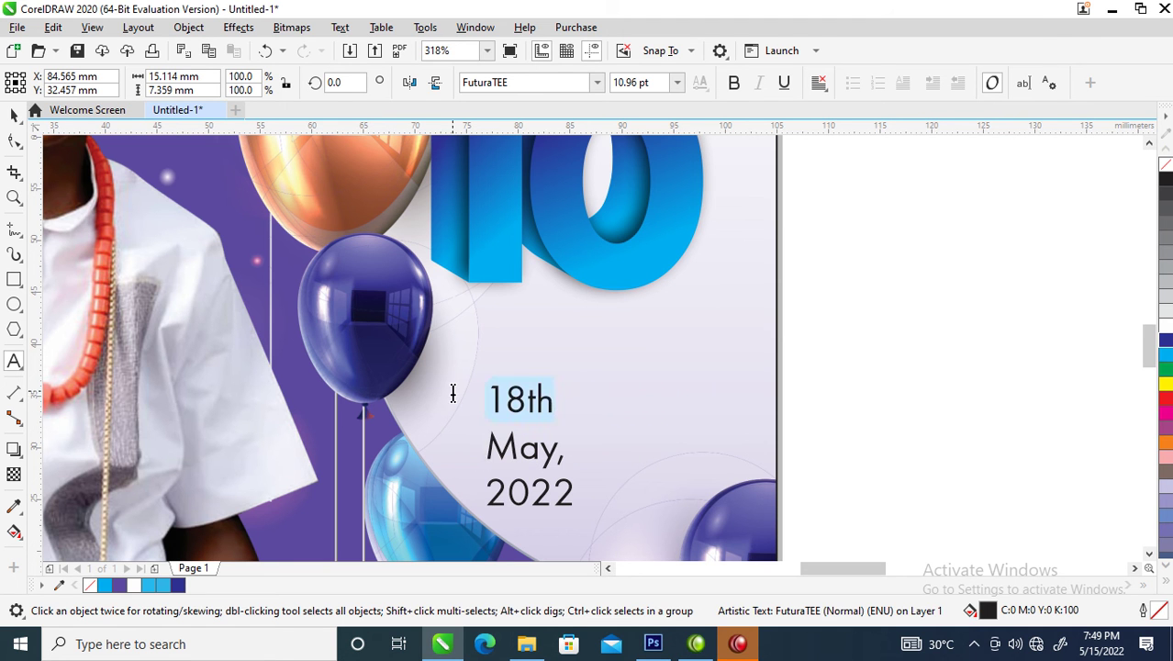
{"action": "left_click", "coordinate": [733, 83]}
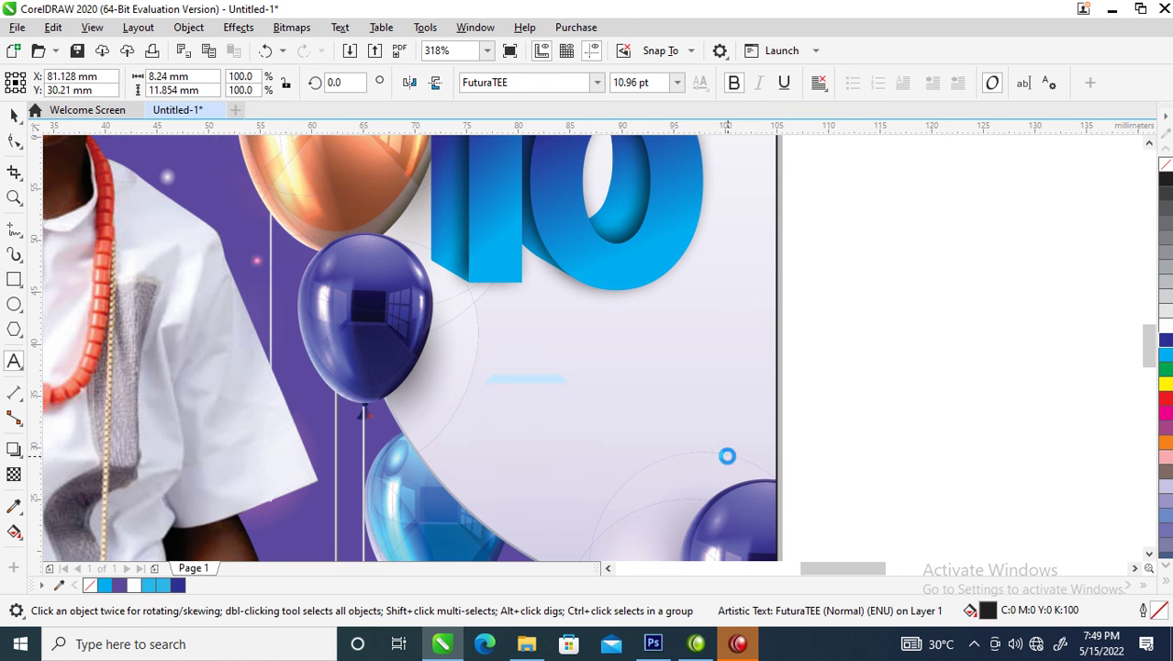
Tighten the line spacing of the three-line date and enlarge the text to about 14.4 pt
{"action": "key", "text": "ctrl+space"}
{"action": "left_click", "coordinate": [14, 140]}
{"action": "left_click_drag", "start_coordinate": [479, 513], "coordinate": [486, 477]}
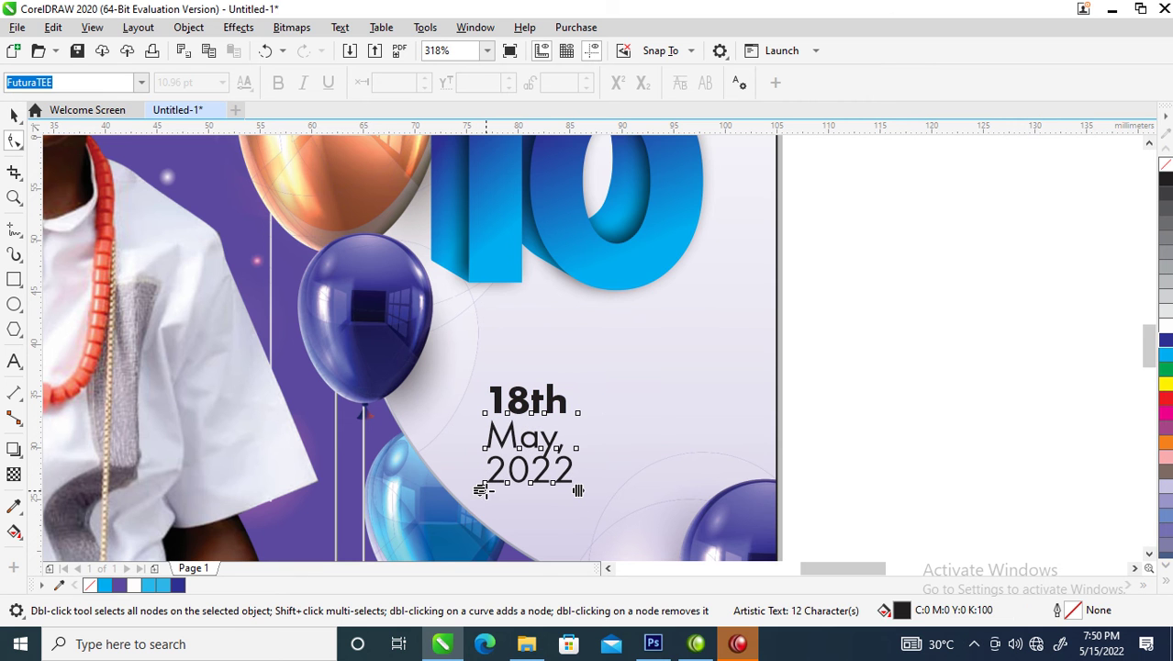
{"action": "key", "text": "space"}
{"action": "left_click_drag", "start_coordinate": [581, 373], "coordinate": [629, 345]}
{"action": "left_click_drag", "start_coordinate": [625, 398], "coordinate": [626, 397]}
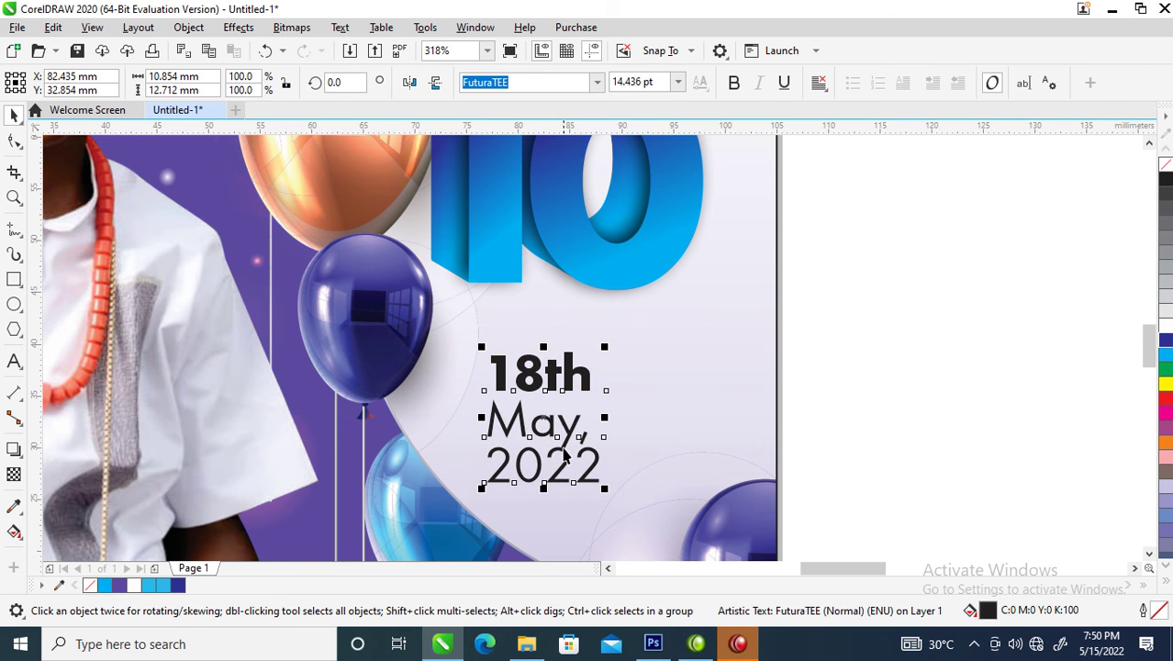
Draw a vertical freehand line about 18 mm long along the left side of the date text
{"action": "left_click", "coordinate": [14, 229]}
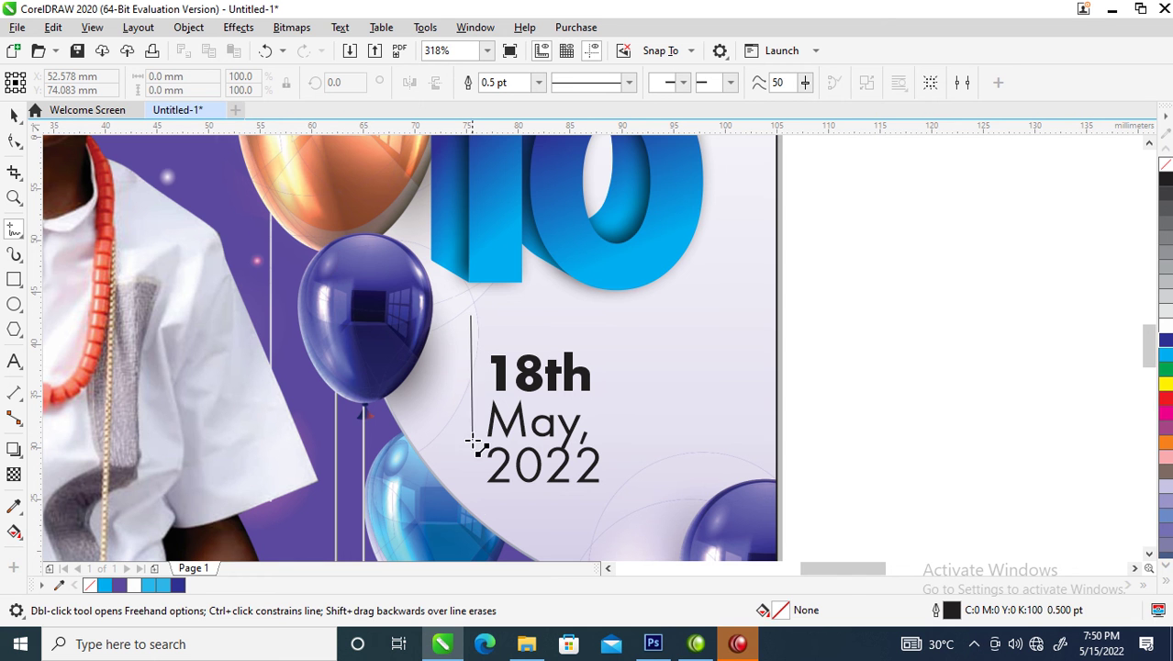
{"action": "left_click", "coordinate": [471, 517]}
{"action": "scroll", "coordinate": [520, 521], "scroll_direction": "down", "scroll_amount": 1}
{"action": "key", "text": "space"}
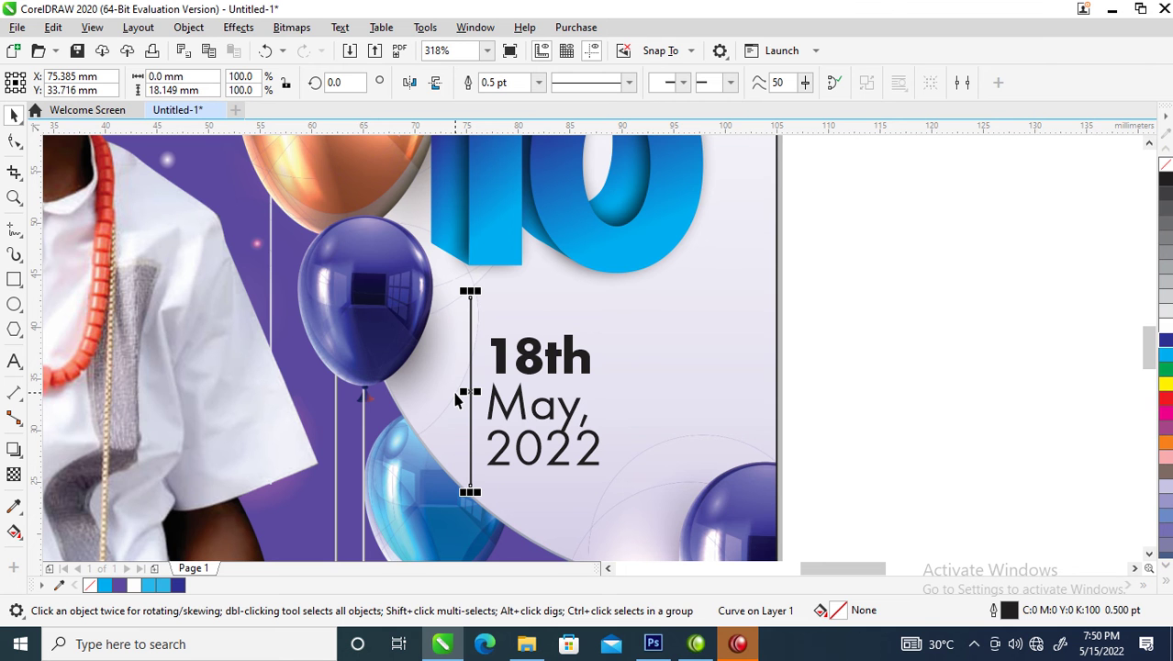
Set the outline of the vertical line beside the date to 2 pt with a closely spaced dashed style
{"action": "key", "text": "F12"}
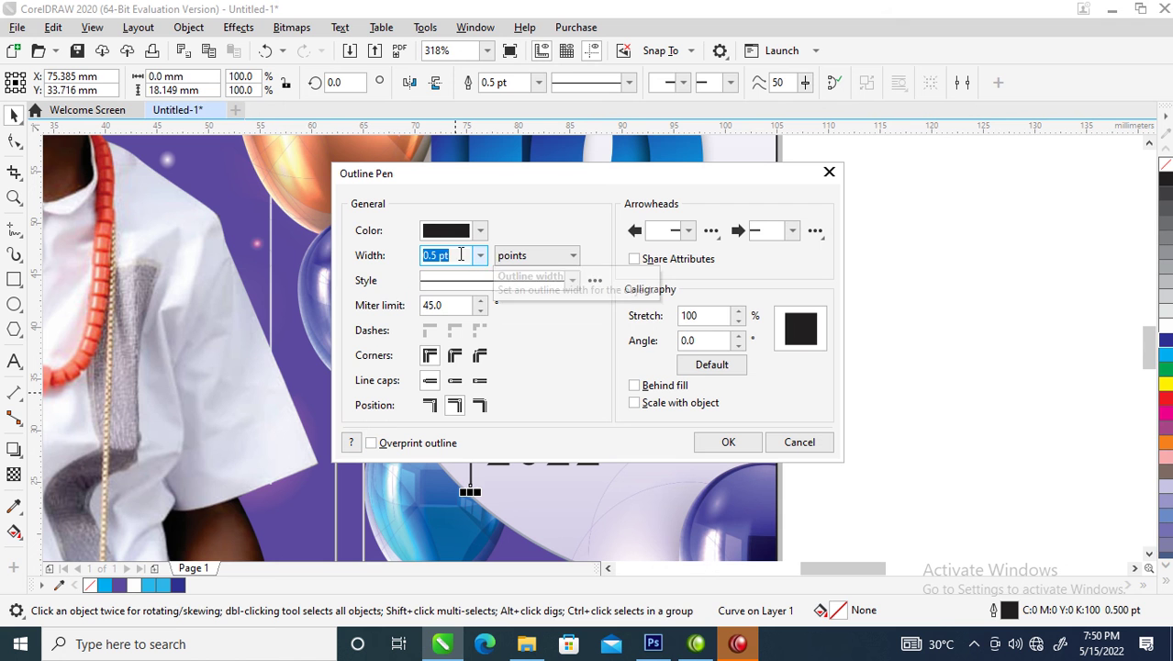
{"action": "type", "text": "2"}
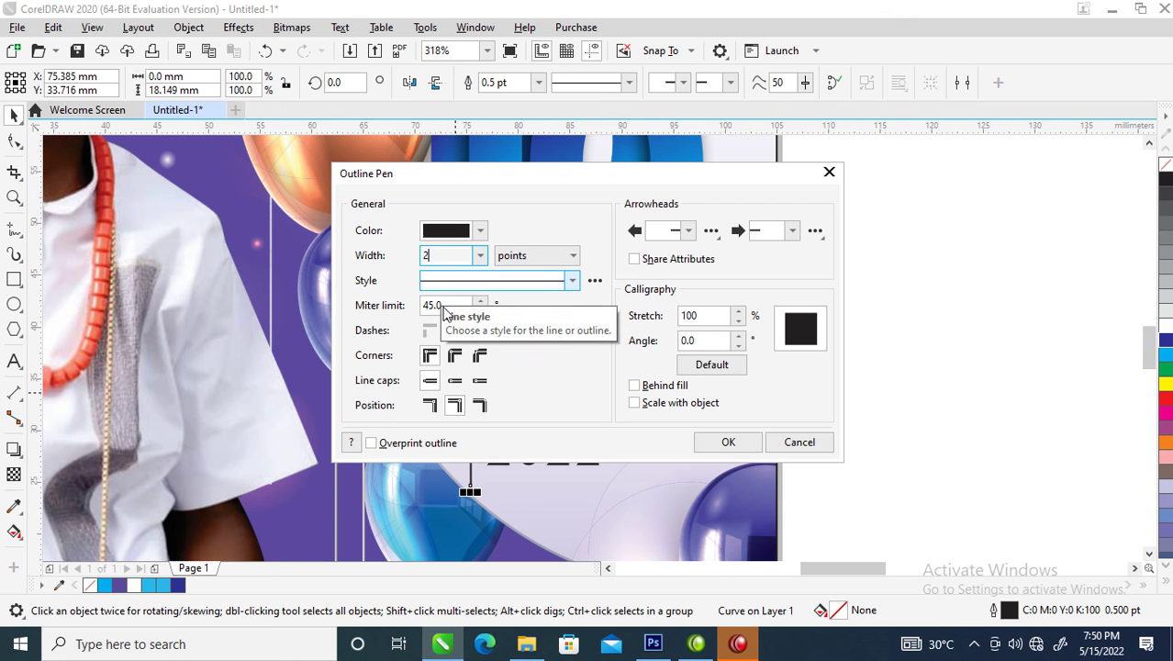
{"action": "left_click", "coordinate": [573, 280]}
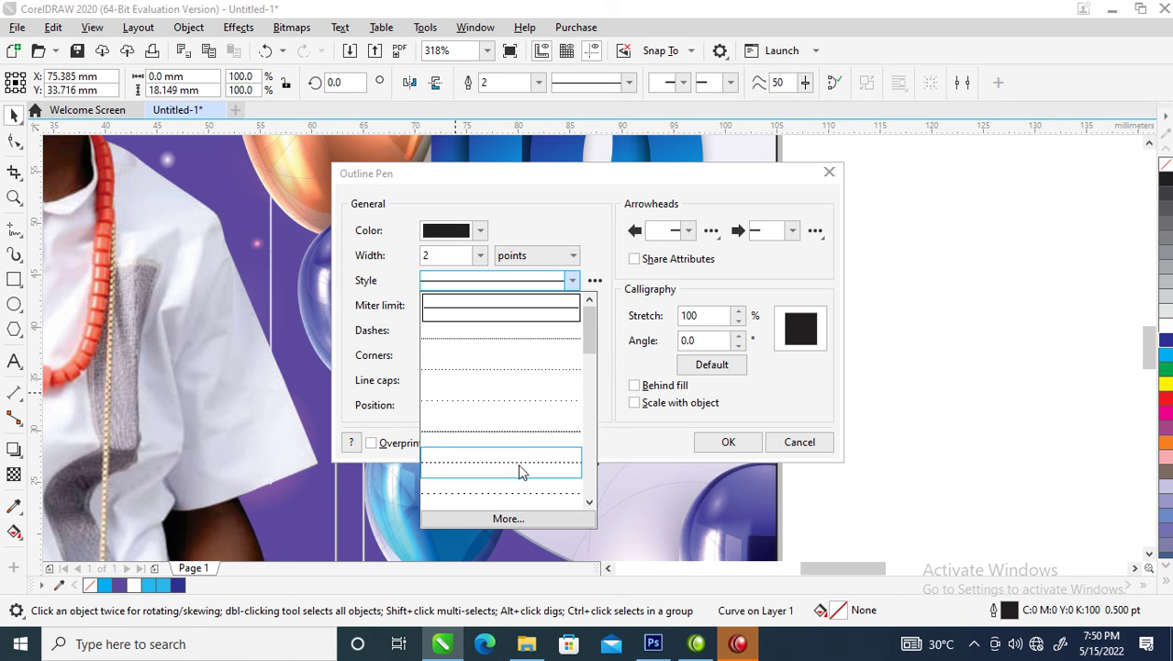
{"action": "left_click", "coordinate": [492, 434]}
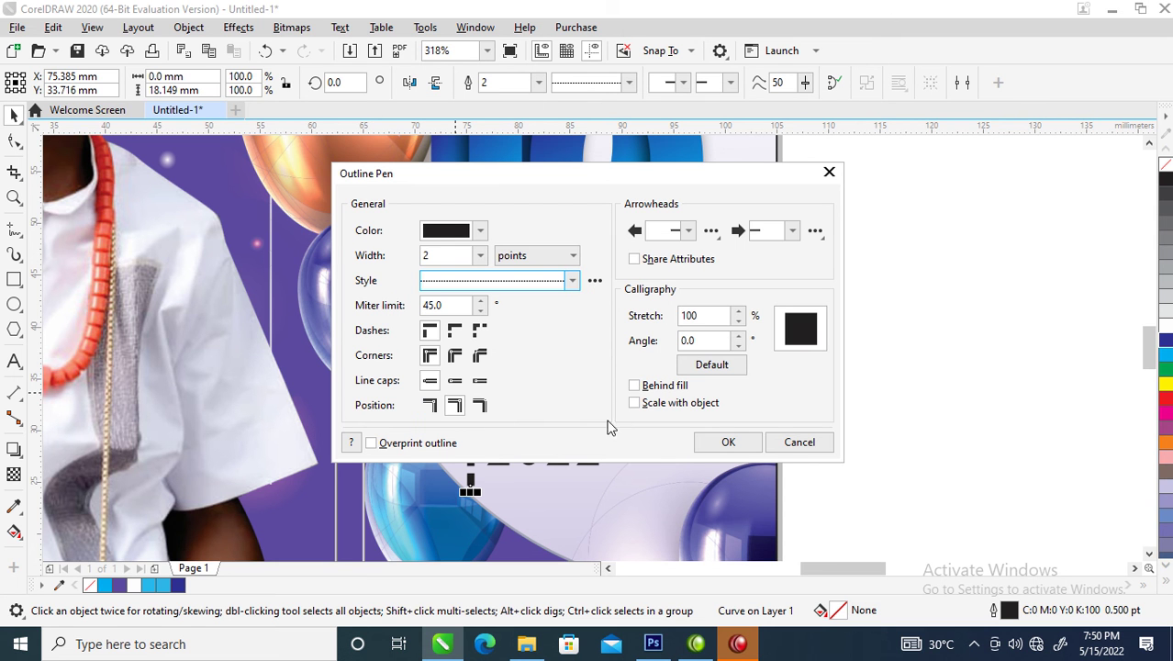
{"action": "left_click", "coordinate": [725, 442]}
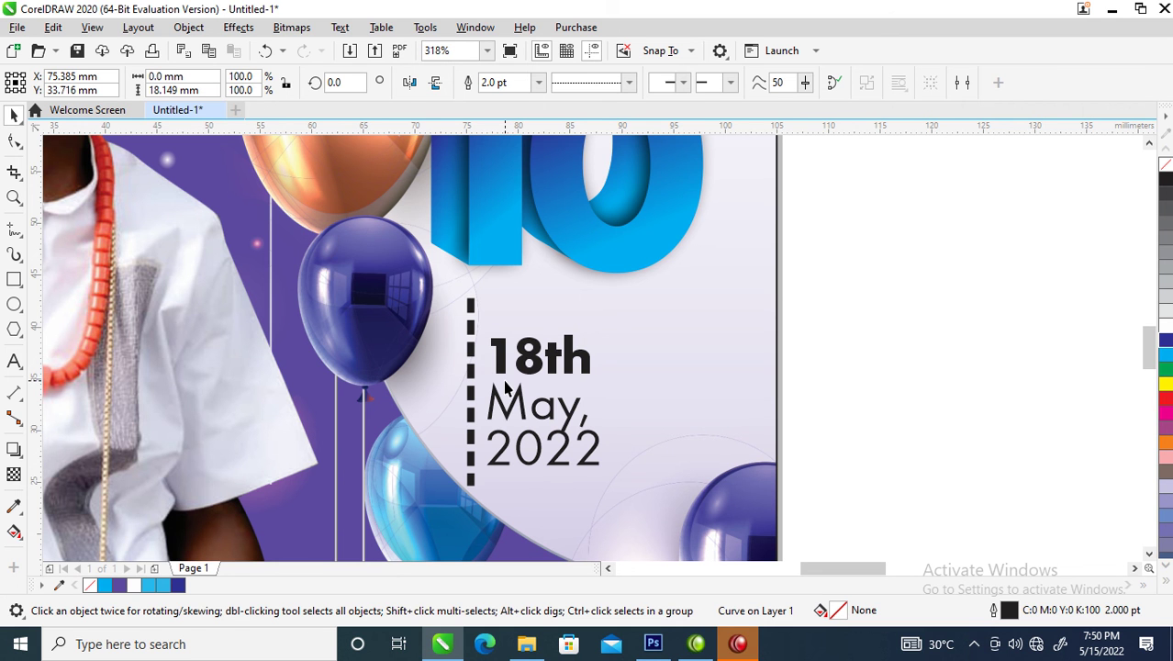
Reduce the outline width of the dashed vertical line beside the date to 1 pt
{"action": "key", "text": "F12"}
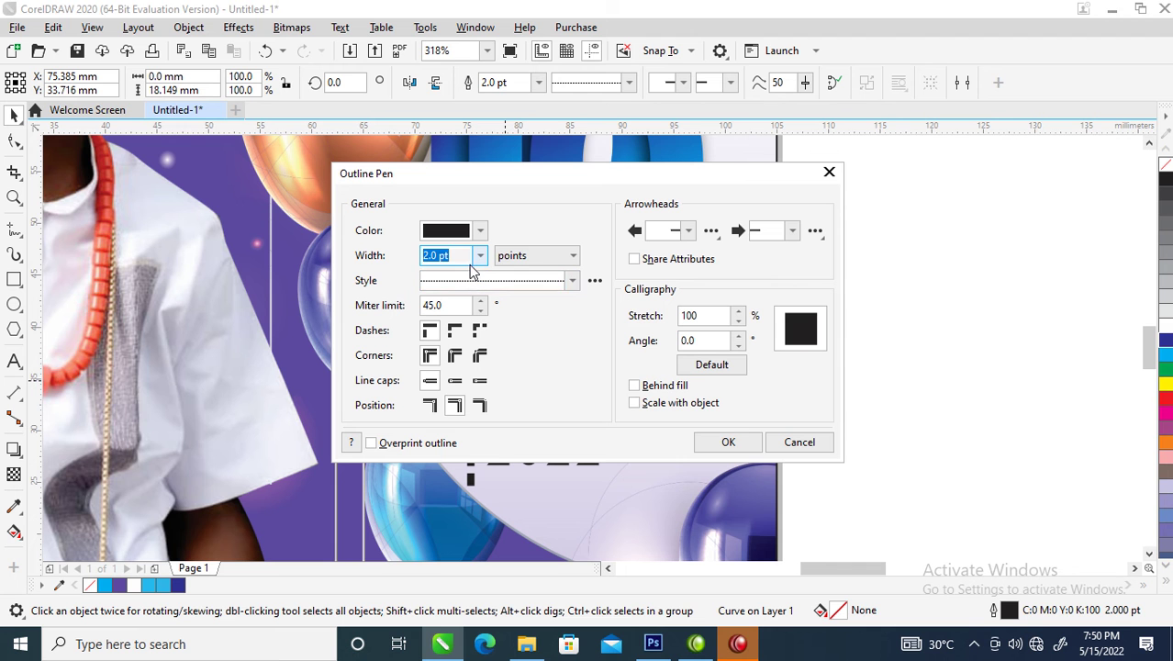
{"action": "type", "text": "1"}
{"action": "key", "text": "Return"}
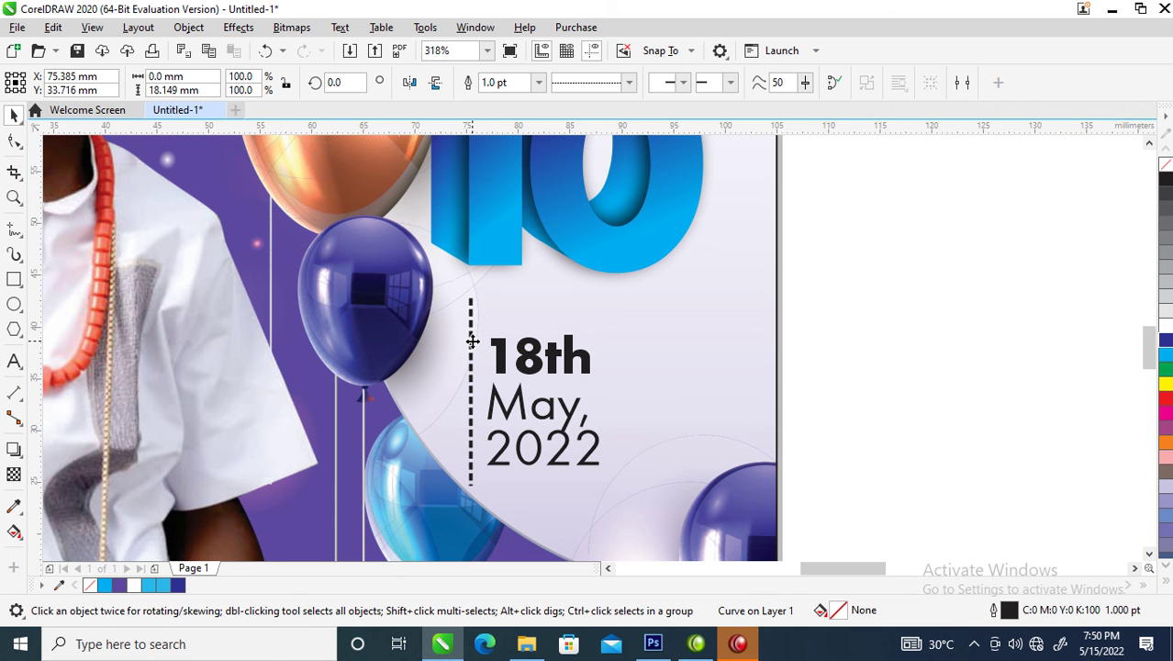
Make a copy of the dashed line rotated 90° and place it horizontally above the date, crossing the vertical line near its upper end
{"action": "left_click", "coordinate": [472, 342]}
{"action": "left_click_drag", "start_coordinate": [476, 291], "coordinate": [367, 390]}
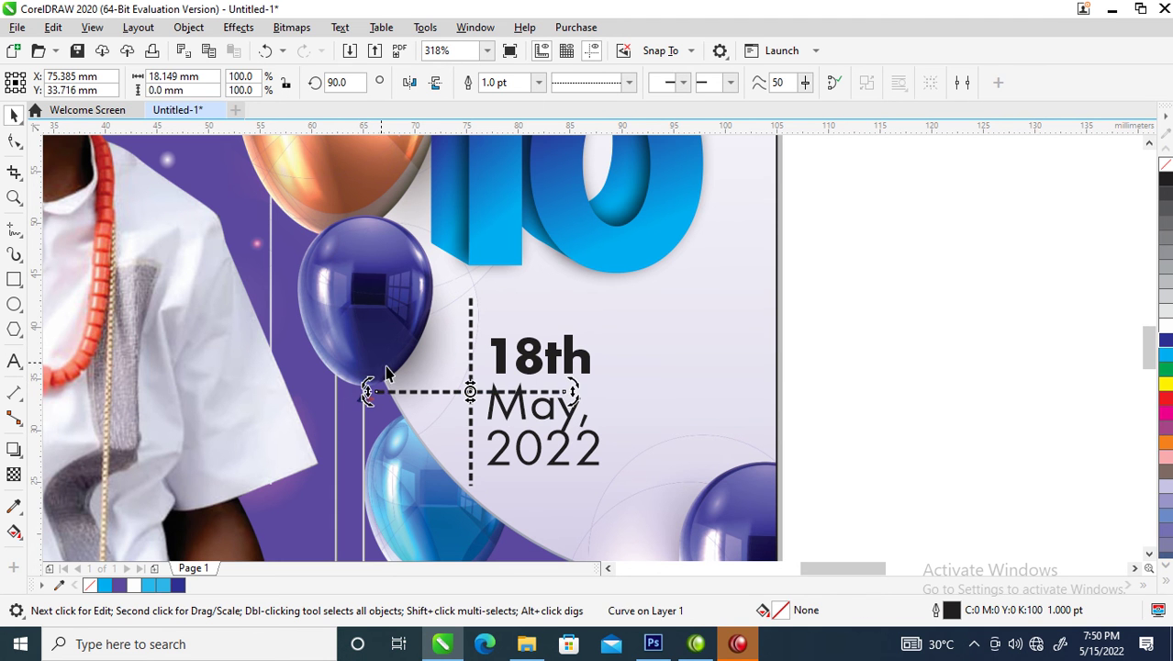
{"action": "left_click", "coordinate": [460, 393]}
{"action": "left_click_drag", "start_coordinate": [473, 393], "coordinate": [537, 323]}
{"action": "scroll", "coordinate": [537, 323], "scroll_direction": "down", "scroll_amount": 5}
{"action": "key", "text": "z"}
{"action": "left_click_drag", "start_coordinate": [241, 223], "coordinate": [605, 474]}
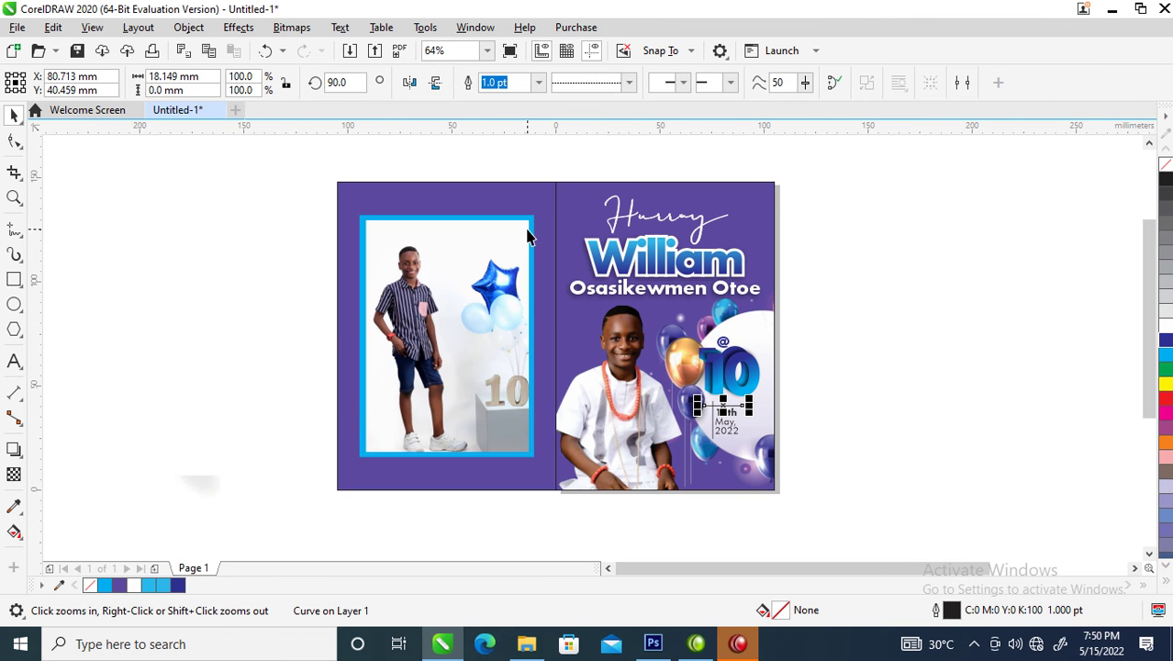
Fill the left panel's background with a vertical gradient running from purple at the top to cyan at the bottom
{"action": "key", "text": "space"}
{"action": "double_click", "coordinate": [537, 197]}
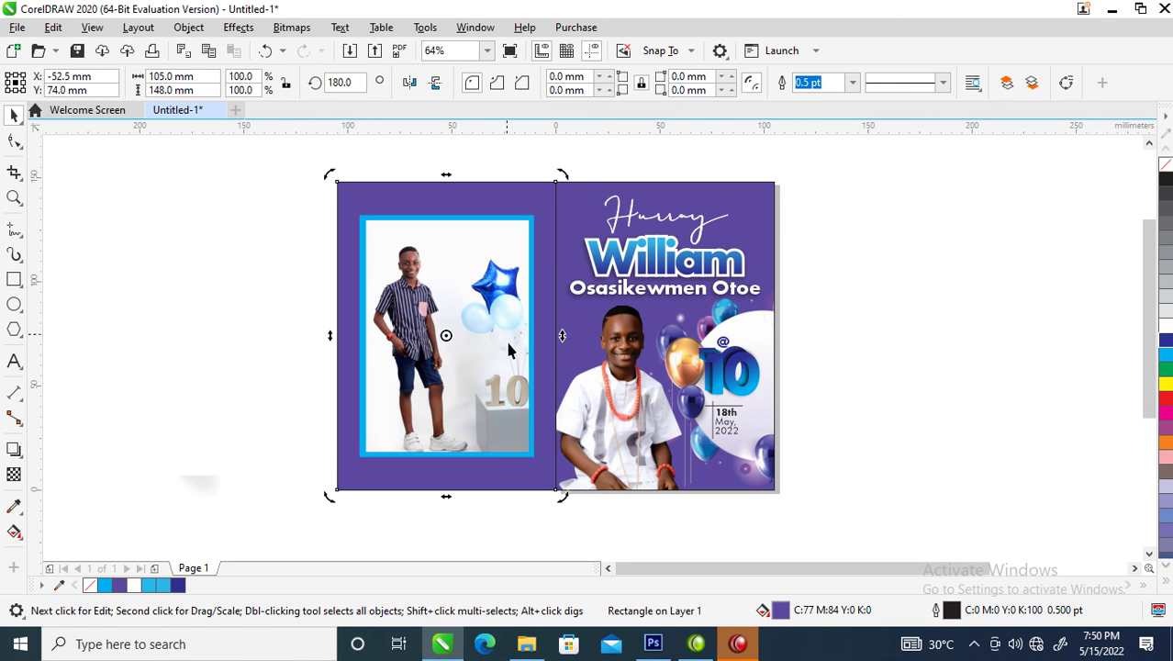
{"action": "key", "text": "g"}
{"action": "left_click_drag", "start_coordinate": [532, 188], "coordinate": [518, 493]}
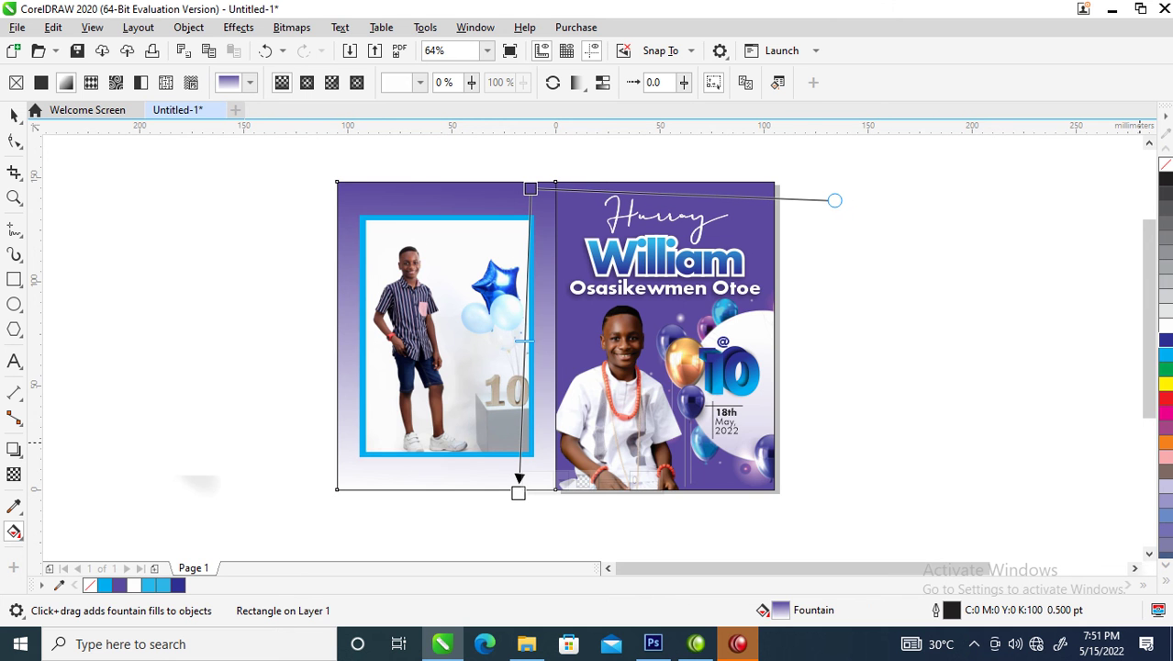
{"action": "left_click", "coordinate": [1167, 367]}
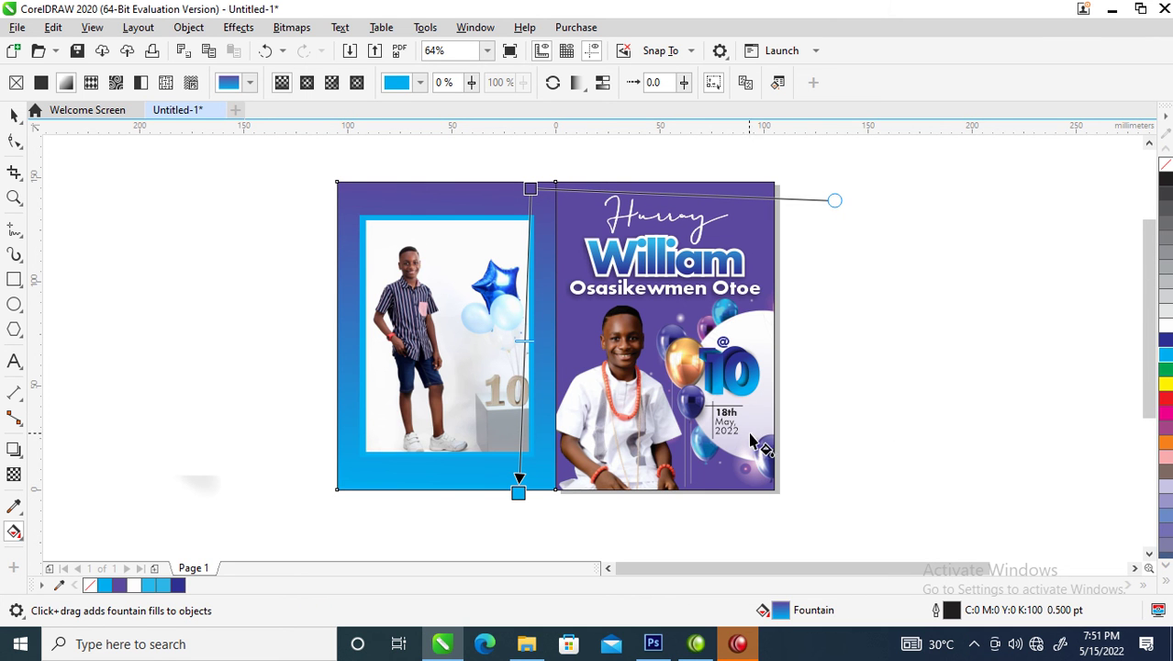
{"action": "left_click", "coordinate": [525, 514]}
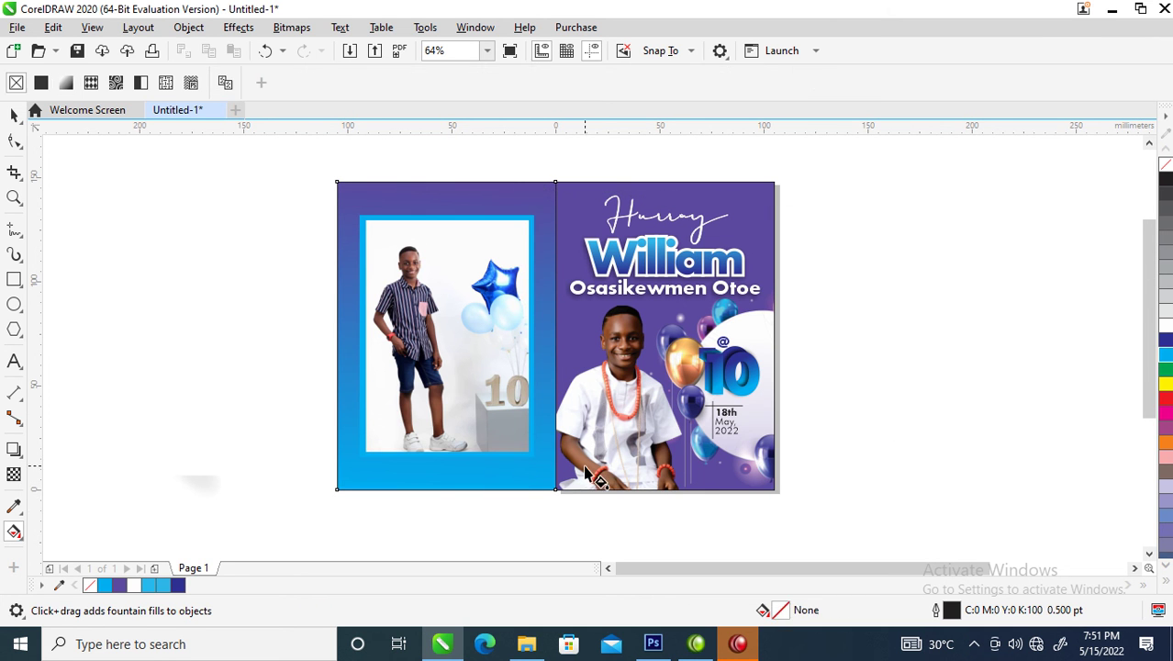
{"action": "left_click", "coordinate": [13, 114]}
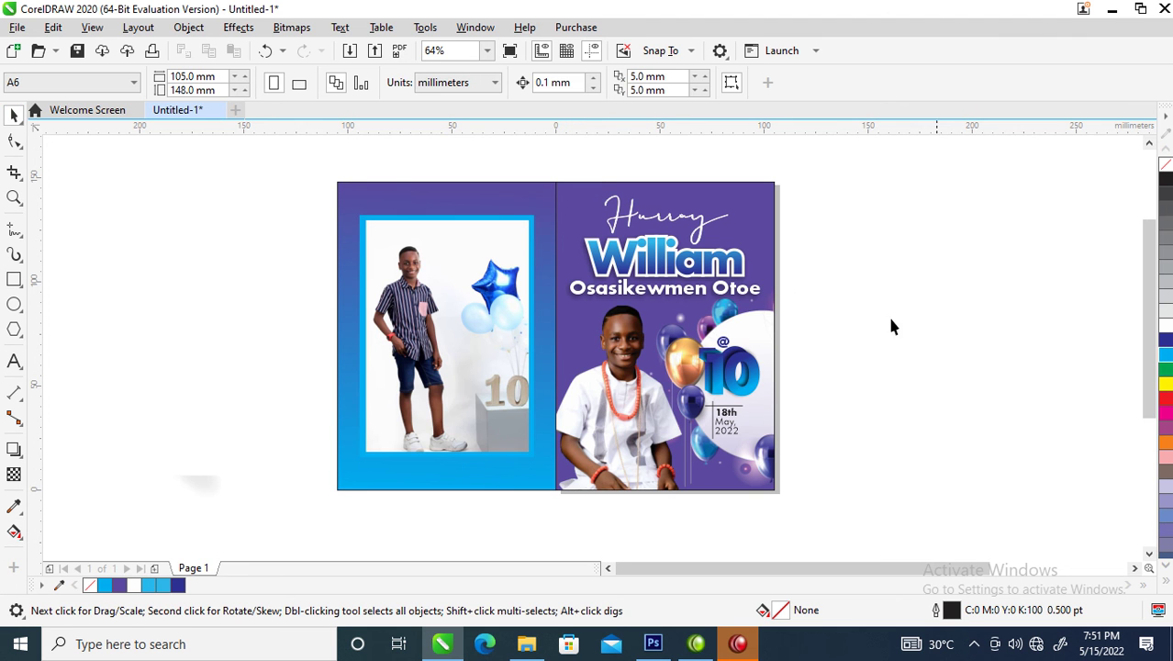
Shrink the framed photo on the left panel about its centre to roughly 62 × 87 mm
{"action": "left_click_drag", "start_coordinate": [294, 163], "coordinate": [561, 507]}
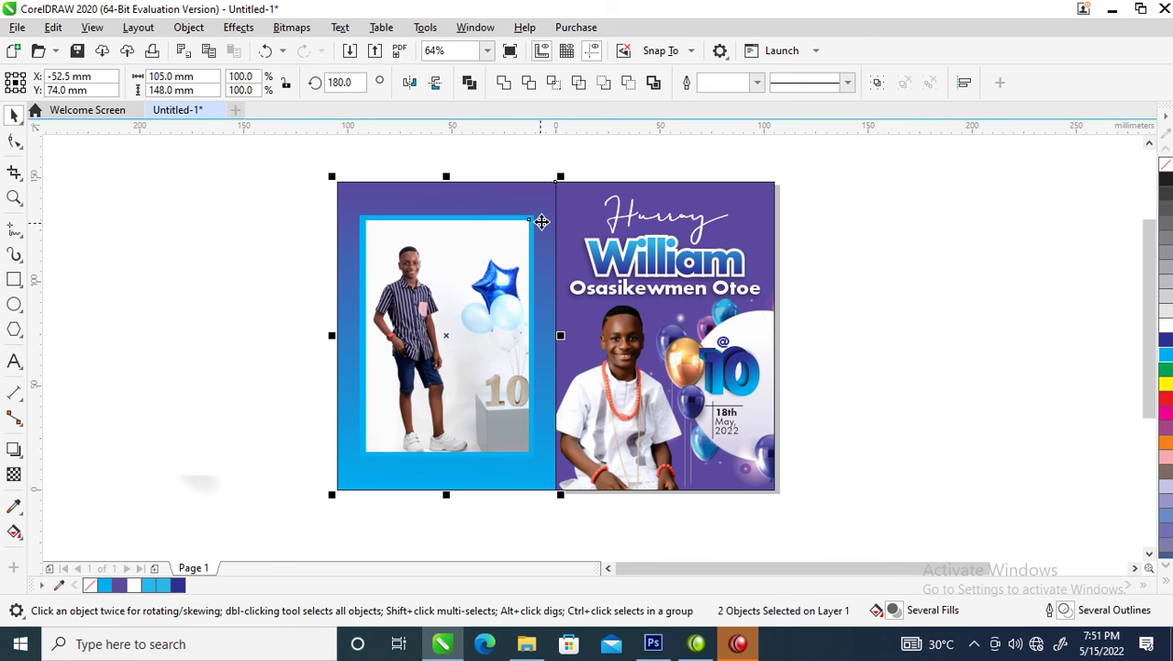
{"action": "left_click", "coordinate": [539, 215]}
{"action": "left_click_drag", "start_coordinate": [539, 215], "coordinate": [537, 264]}
{"action": "key", "text": "z"}
{"action": "left_click_drag", "start_coordinate": [317, 179], "coordinate": [735, 516]}
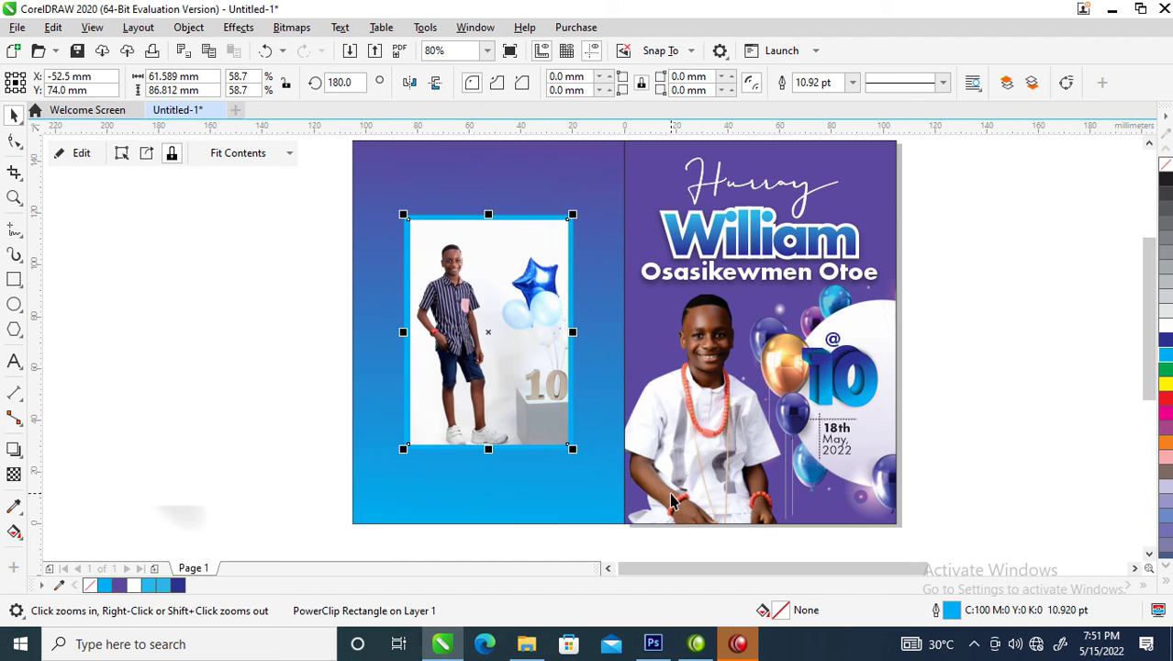
Move the purple start of the left panel's gradient lower so solid purple covers more of the upper area
{"action": "key", "text": "space"}
{"action": "left_click", "coordinate": [588, 238]}
{"action": "key", "text": "g"}
{"action": "left_click_drag", "start_coordinate": [594, 147], "coordinate": [604, 263]}
{"action": "key", "text": "space"}
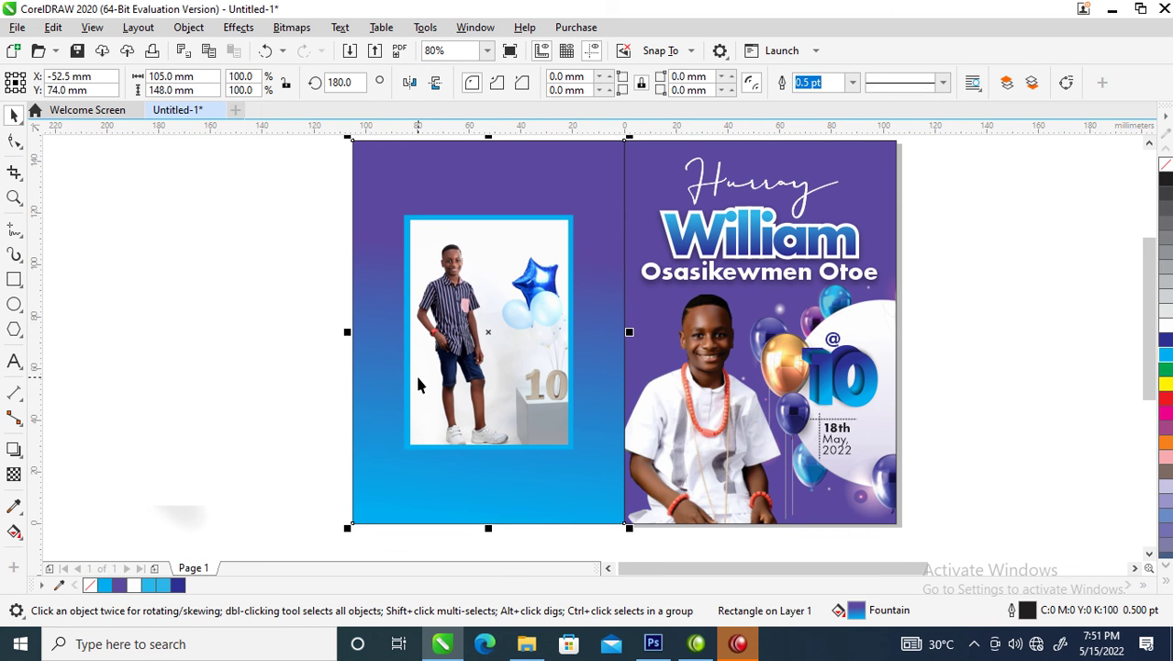
Add the artistic text "THANKS FOR COMING" above the framed photo on the left panel
{"action": "key", "text": "F8"}
{"action": "left_click", "coordinate": [410, 182]}
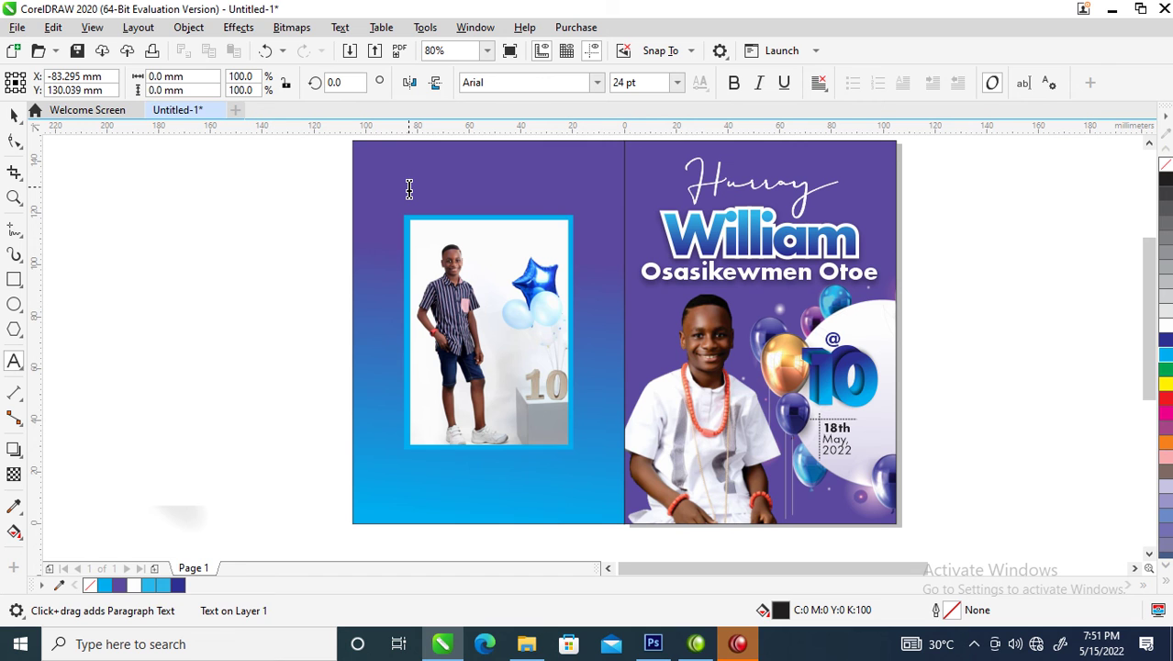
{"action": "type", "text": "TH"}
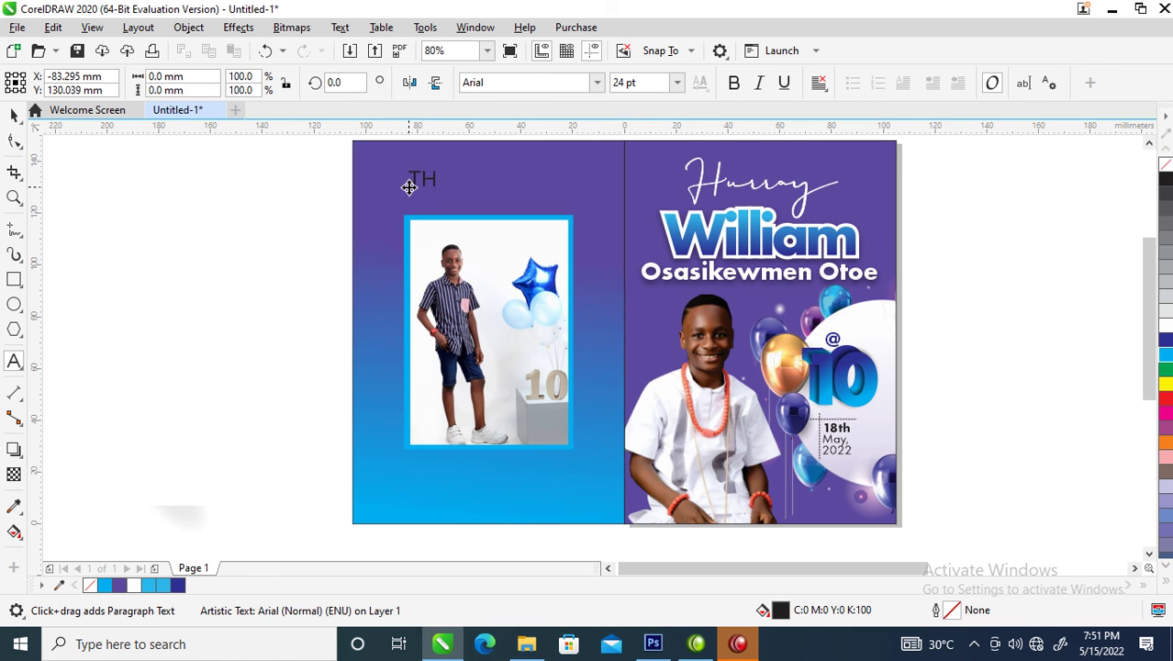
{"action": "type", "text": "ANKS FOR "}
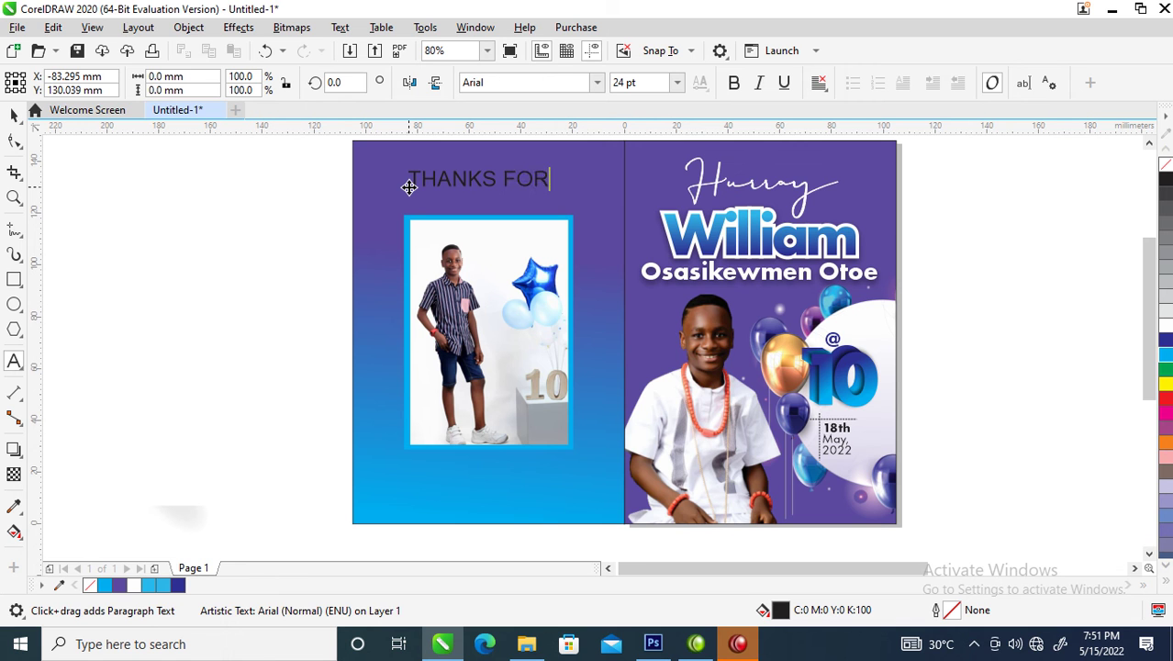
{"action": "type", "text": "COMING"}
{"action": "key", "text": "ctrl+space"}
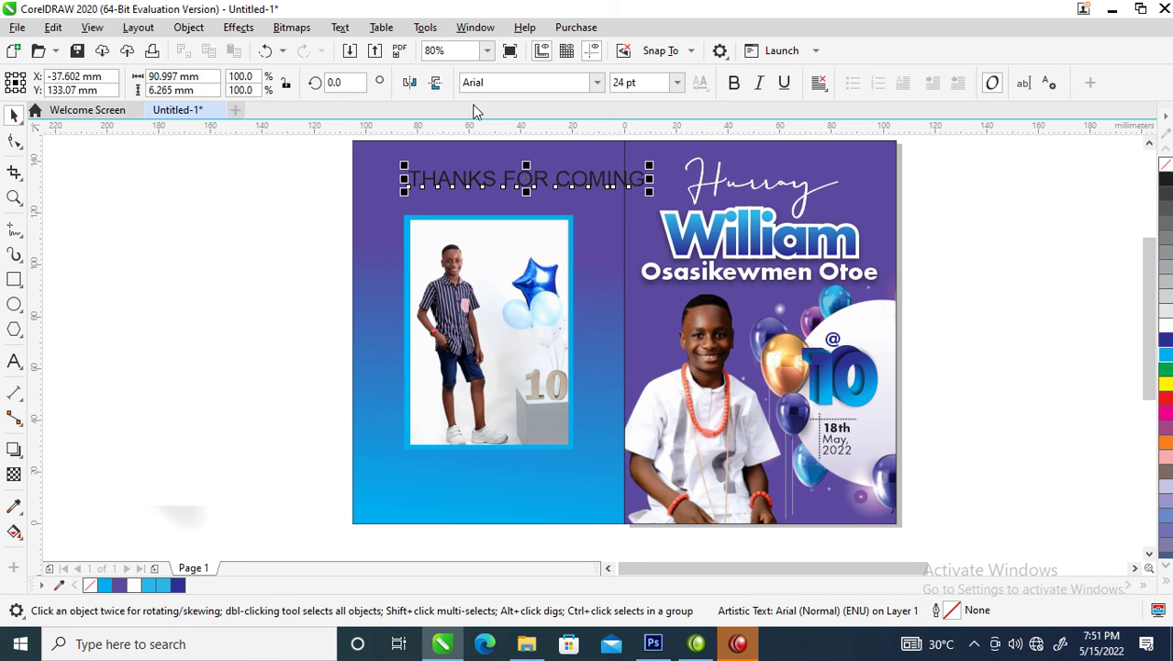
Format the THANKS FOR COMING line as white FuturaTEE text and scale it down to about 13 pt
{"action": "left_click", "coordinate": [597, 82]}
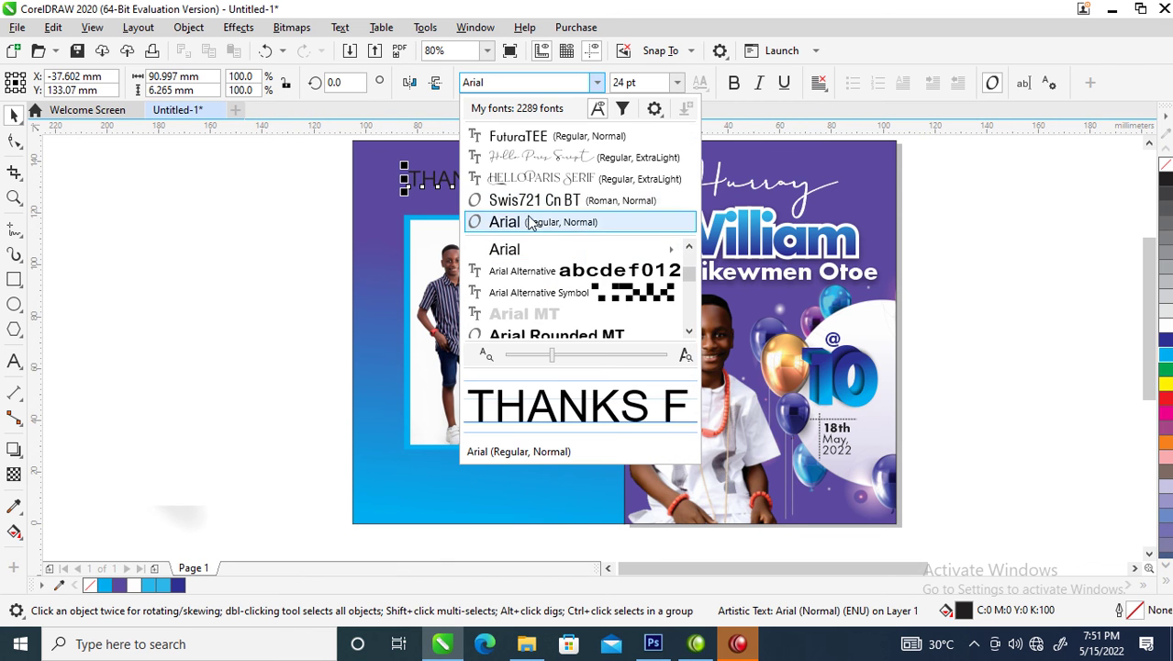
{"action": "left_click", "coordinate": [517, 136]}
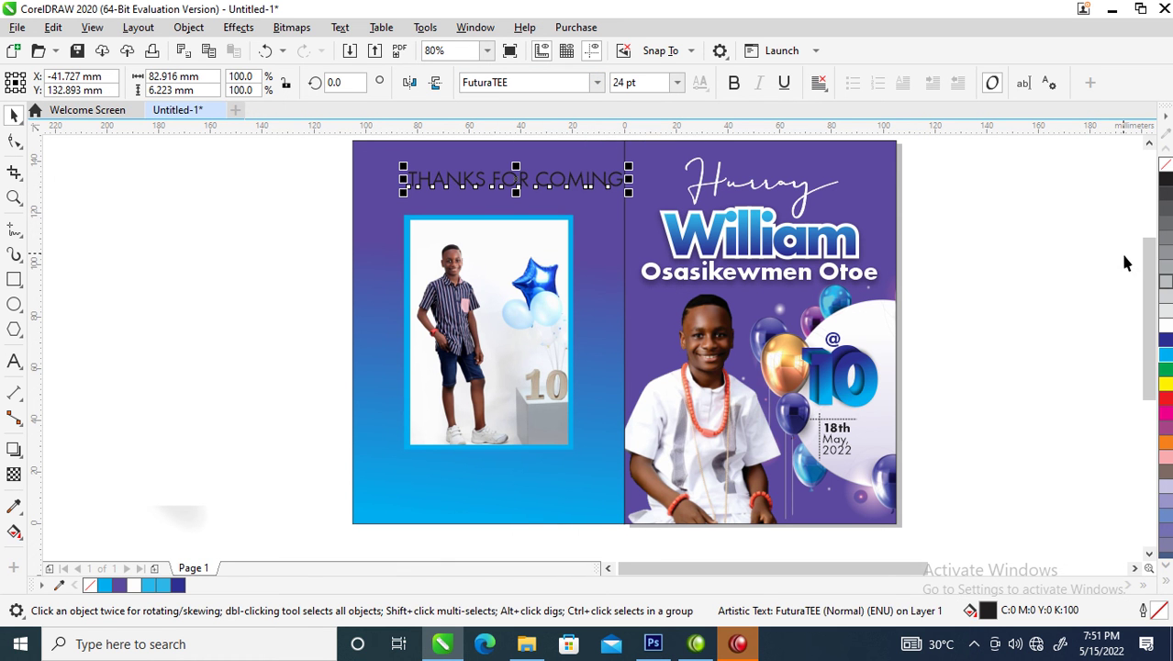
{"action": "left_click", "coordinate": [1165, 321]}
{"action": "left_click_drag", "start_coordinate": [630, 168], "coordinate": [576, 194]}
Make the word COMING in the line above the photo bold
{"action": "double_click", "coordinate": [511, 202]}
{"action": "key", "text": "BackSpace"}
{"action": "key", "text": "ctrl+a"}
{"action": "key", "text": "BackSpace"}
{"action": "key", "text": "ctrl+z"}
{"action": "key", "text": "ctrl+space"}
{"action": "key", "text": "z"}
{"action": "left_click_drag", "start_coordinate": [321, 151], "coordinate": [726, 303]}
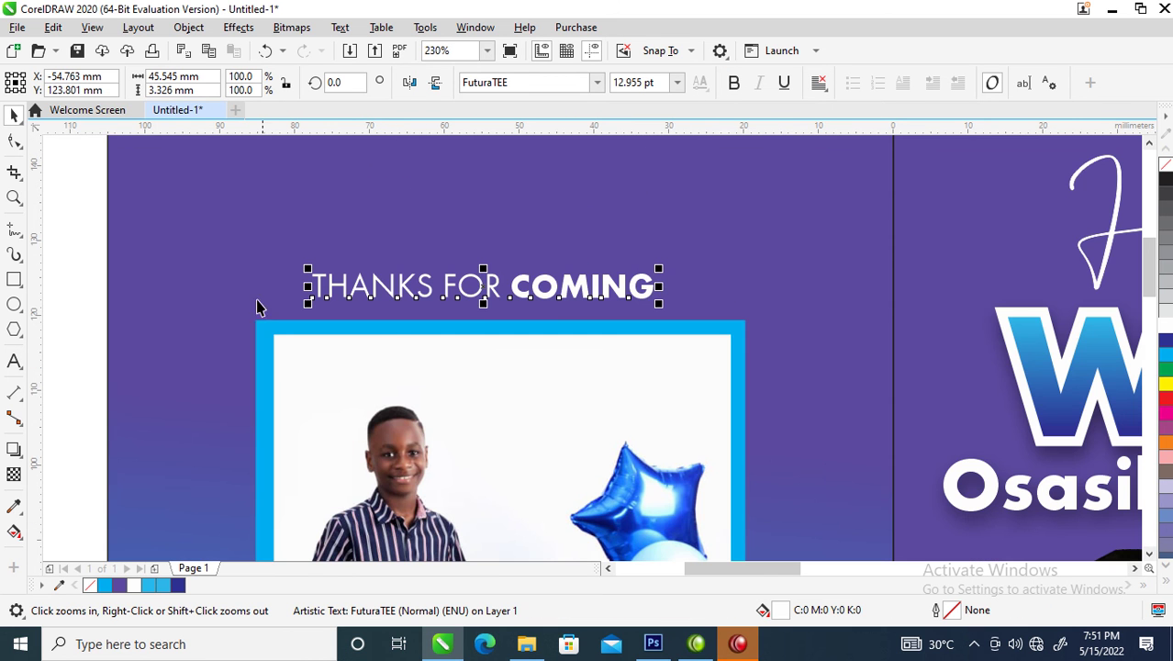
Tighten the letter spacing of THANKS FOR COMING and centre the line horizontally on the left panel
{"action": "left_click", "coordinate": [13, 141]}
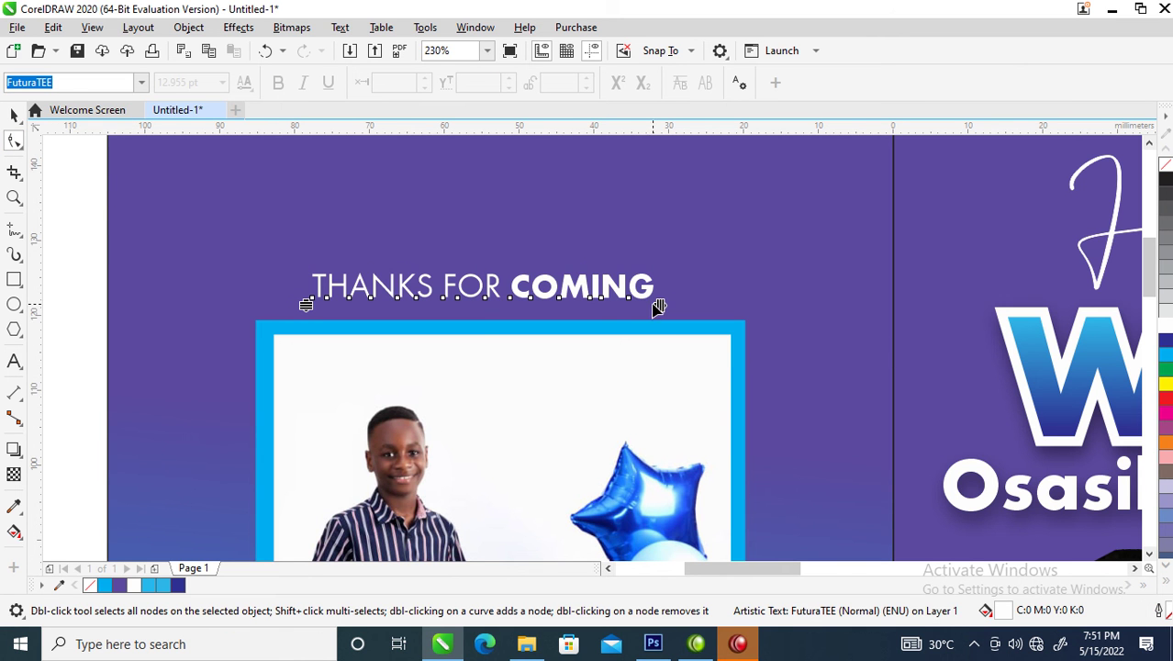
{"action": "left_click_drag", "start_coordinate": [657, 308], "coordinate": [605, 307]}
{"action": "key", "text": "space"}
{"action": "left_click", "coordinate": [692, 282], "text": "shift"}
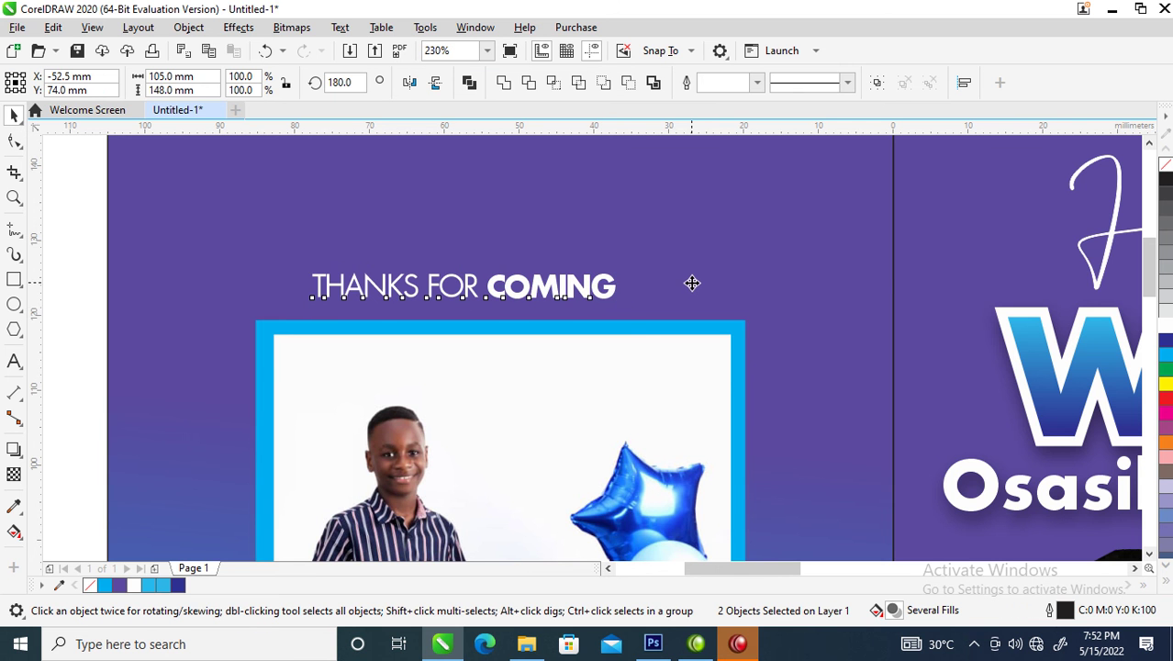
{"action": "scroll", "coordinate": [688, 340], "scroll_direction": "down", "scroll_amount": 5}
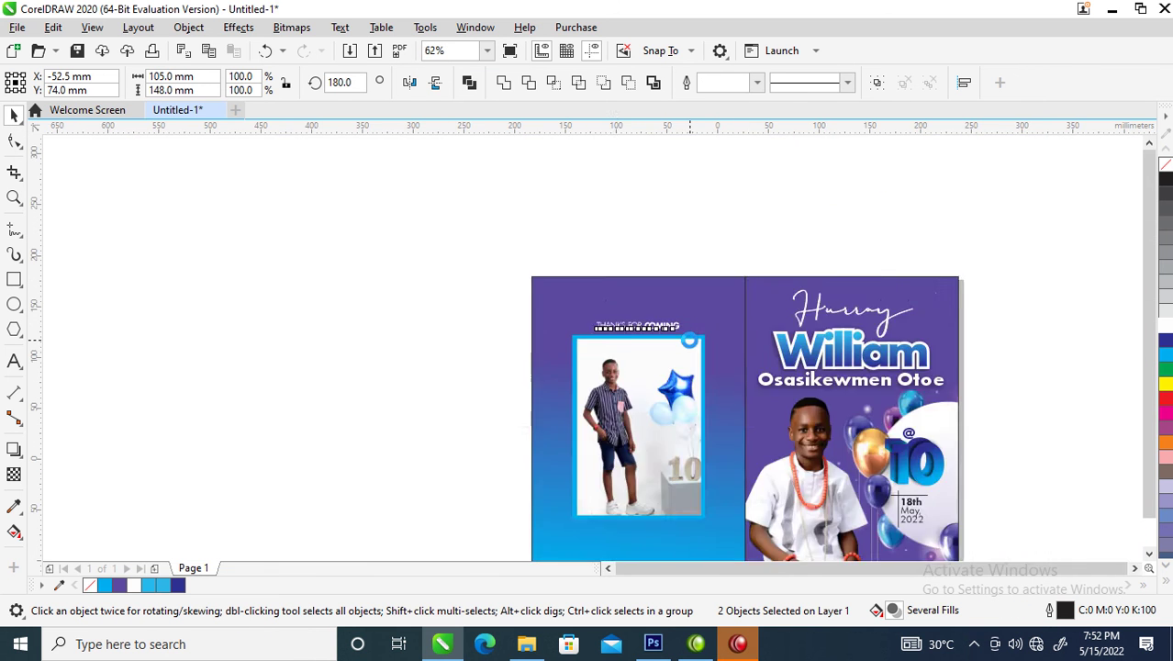
{"action": "key", "text": "z"}
{"action": "left_click_drag", "start_coordinate": [554, 287], "coordinate": [857, 475]}
{"action": "key", "text": "space"}
{"action": "left_click", "coordinate": [969, 301]}
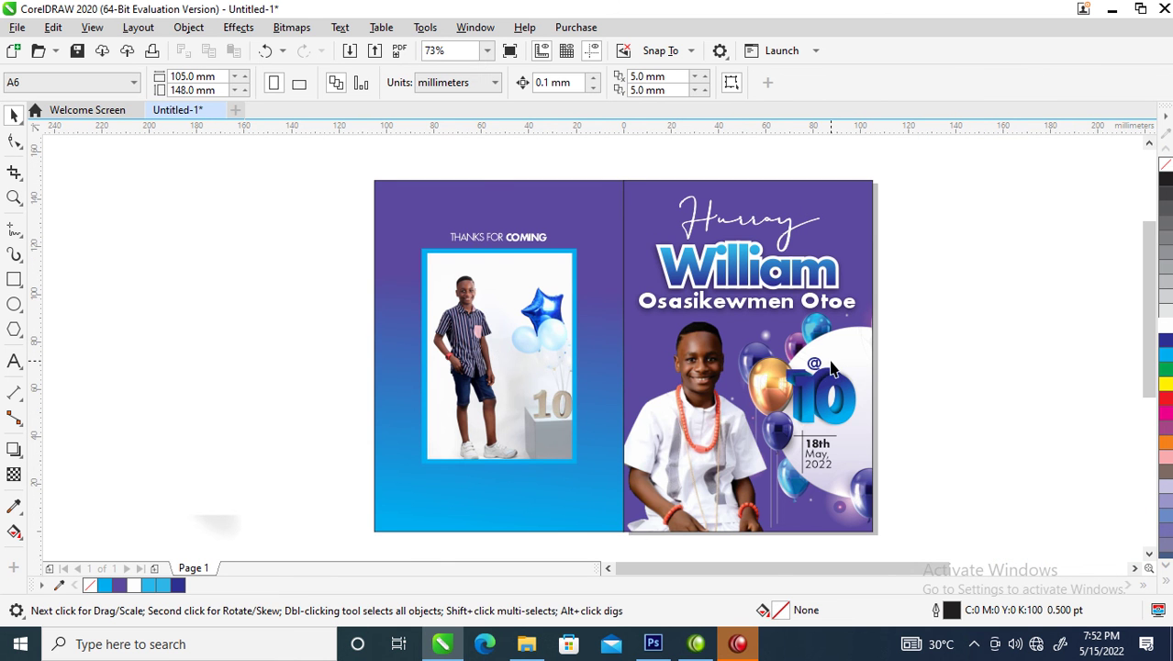
Duplicate the complete two-panel card directly below the original
{"action": "scroll", "coordinate": [826, 358], "scroll_direction": "down", "scroll_amount": 3}
{"action": "key", "text": "z"}
{"action": "left_click_drag", "start_coordinate": [629, 240], "coordinate": [1072, 514]}
{"action": "left_click_drag", "start_coordinate": [340, 202], "coordinate": [649, 447]}
{"action": "left_click_drag", "start_coordinate": [567, 280], "coordinate": [569, 450]}
Move the turquoise picture of balloons and confetti next to the original card's front panel
{"action": "left_click_drag", "start_coordinate": [786, 487], "coordinate": [639, 312]}
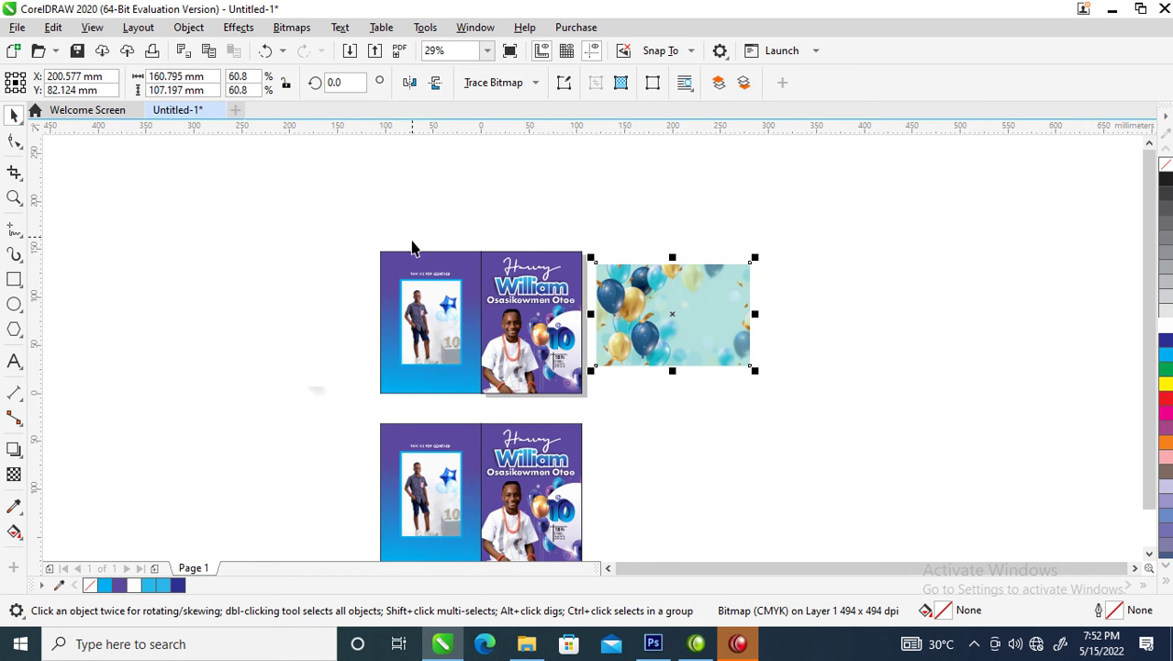
{"action": "key", "text": "z"}
{"action": "left_click_drag", "start_coordinate": [327, 224], "coordinate": [804, 414]}
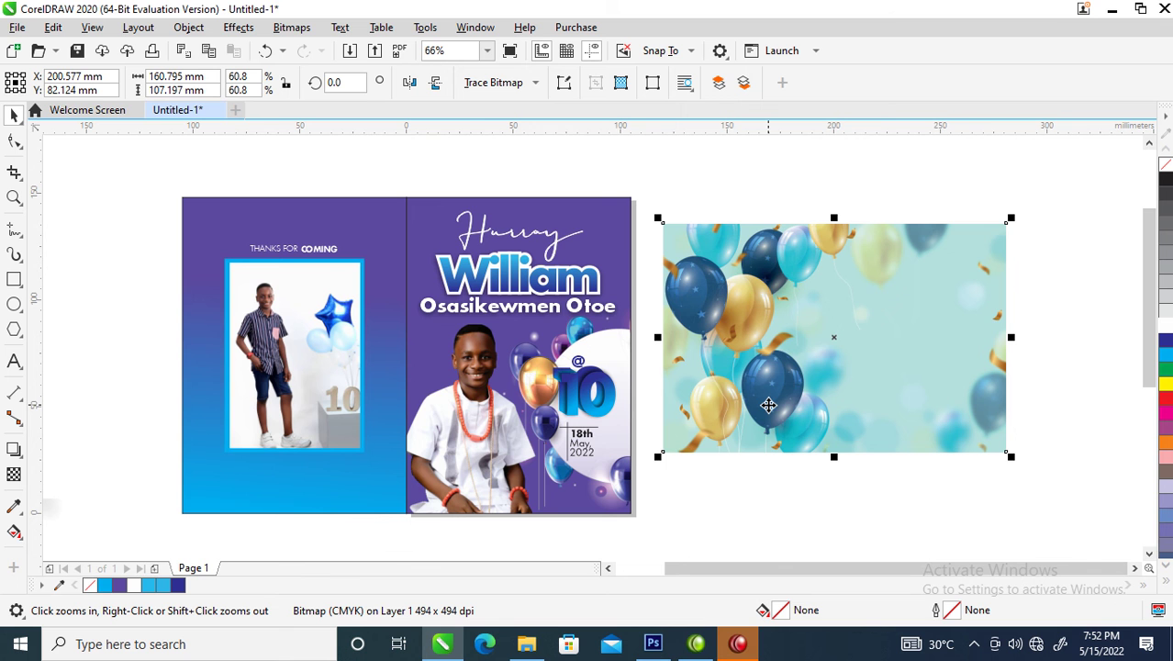
{"action": "right_click", "coordinate": [735, 496]}
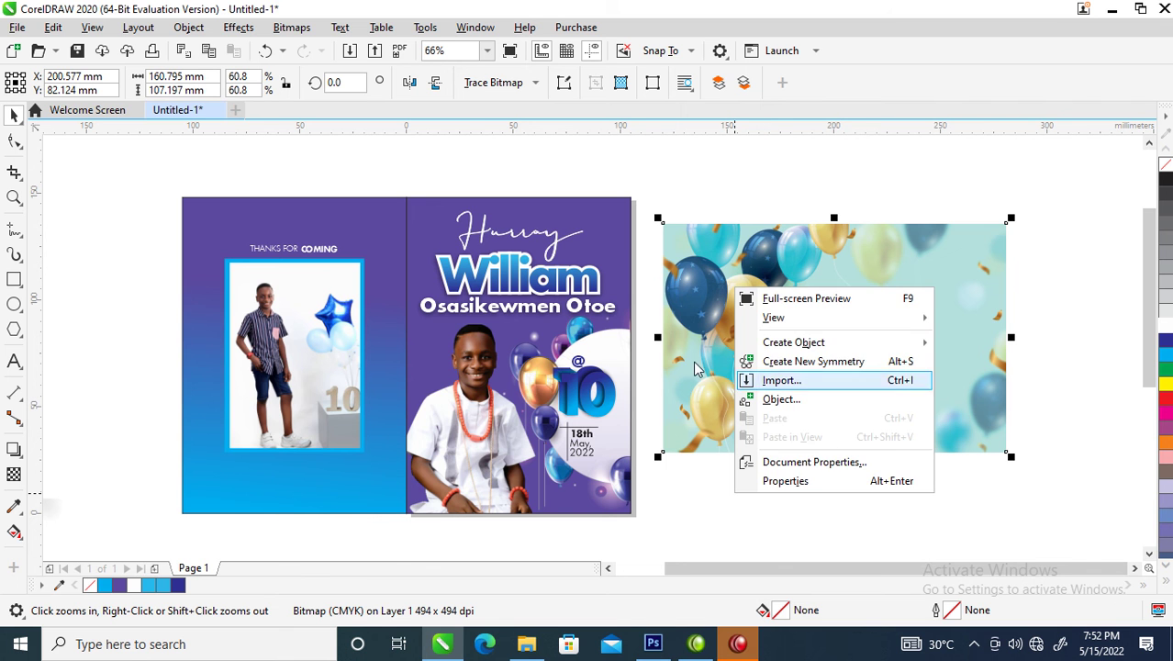
{"action": "left_click", "coordinate": [679, 192]}
{"action": "left_click", "coordinate": [619, 229]}
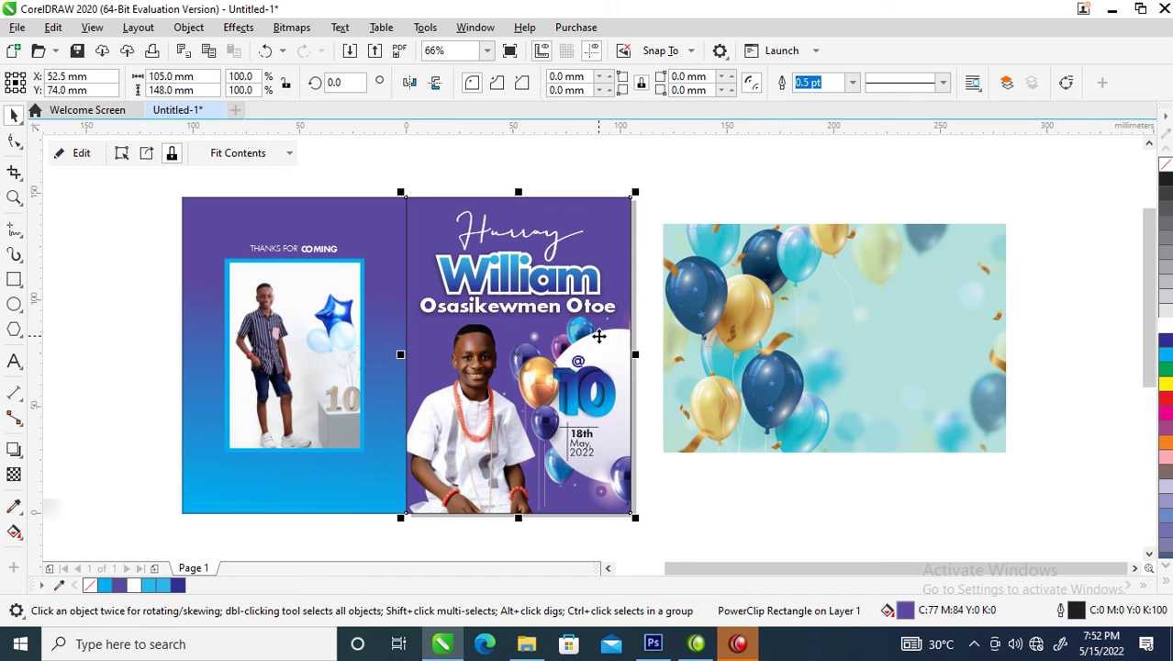
{"action": "key", "text": "Escape"}
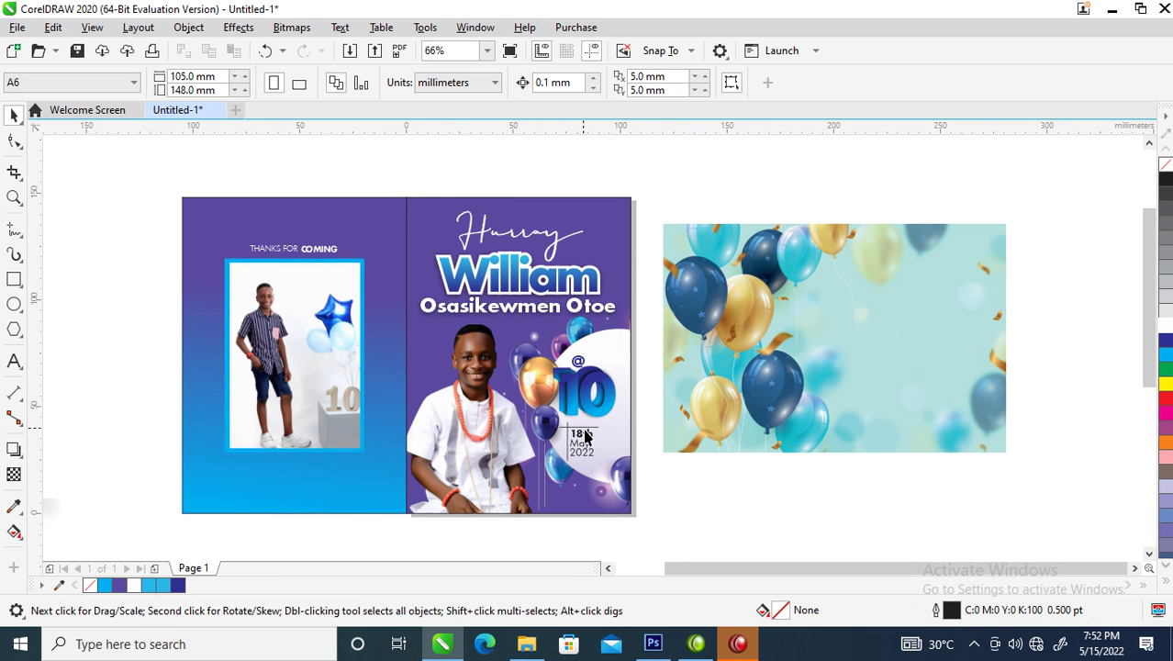
Delete the purple background picture with the white circle and balloons from inside the front panel's PowerClip
{"action": "double_click", "coordinate": [622, 338]}
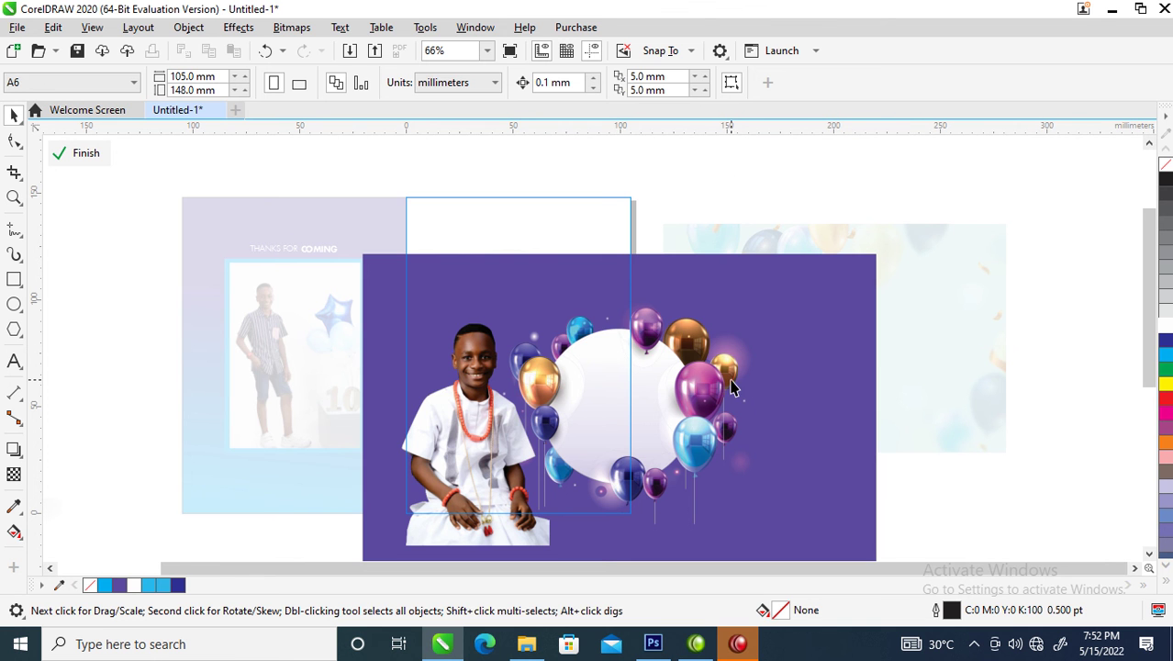
{"action": "left_click", "coordinate": [800, 213]}
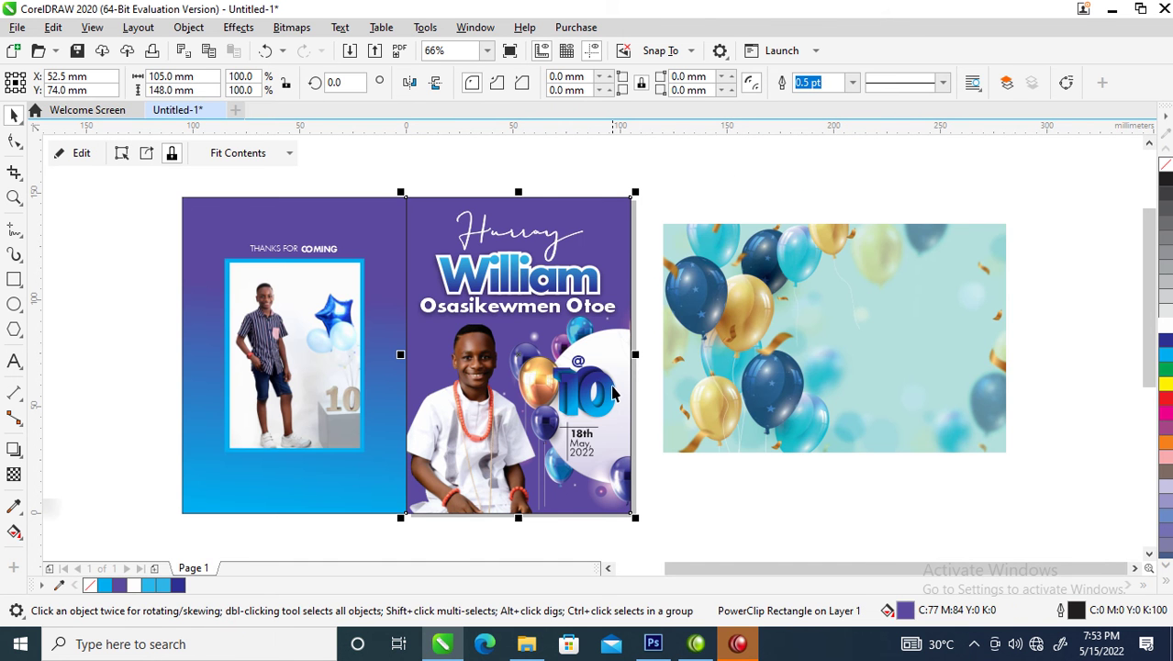
{"action": "left_click", "coordinate": [618, 450], "text": "ctrl"}
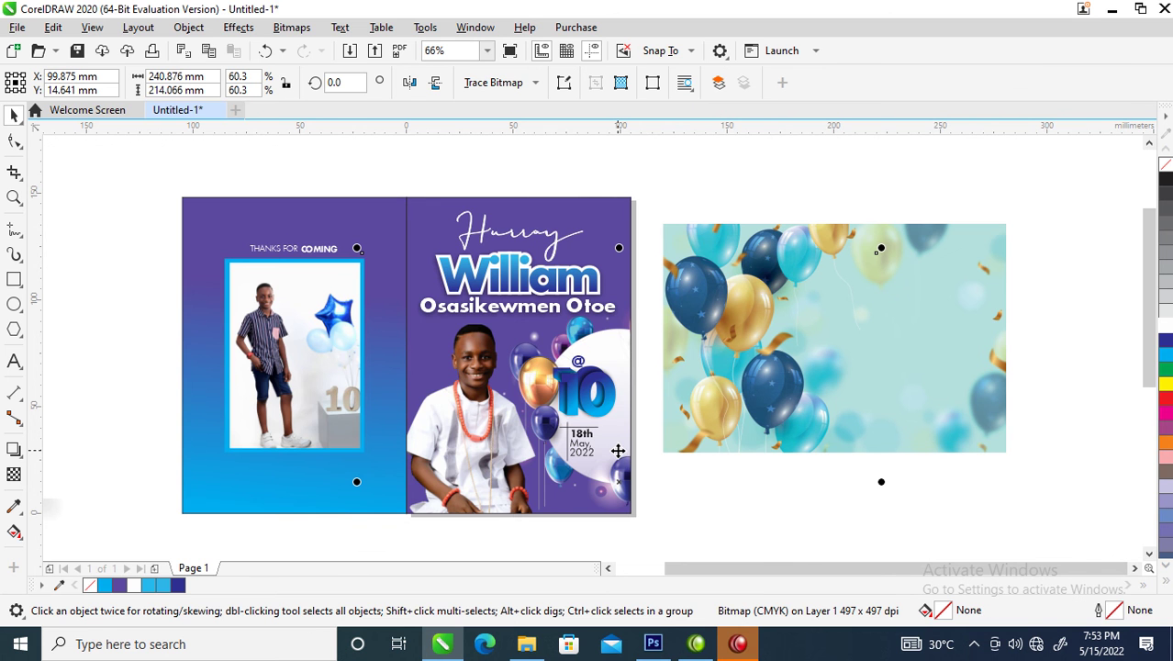
{"action": "key", "text": "Delete"}
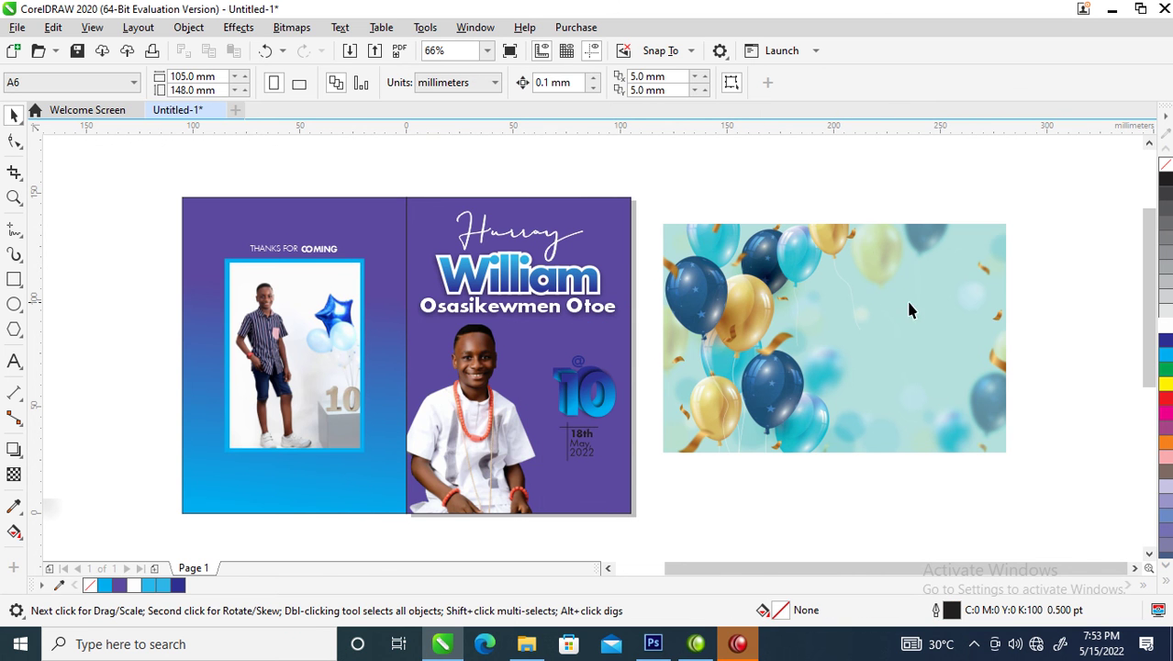
PowerClip the turquoise balloon picture into the front panel and move it down to cover the panel's lower part
{"action": "left_click_drag", "start_coordinate": [924, 304], "coordinate": [610, 207]}
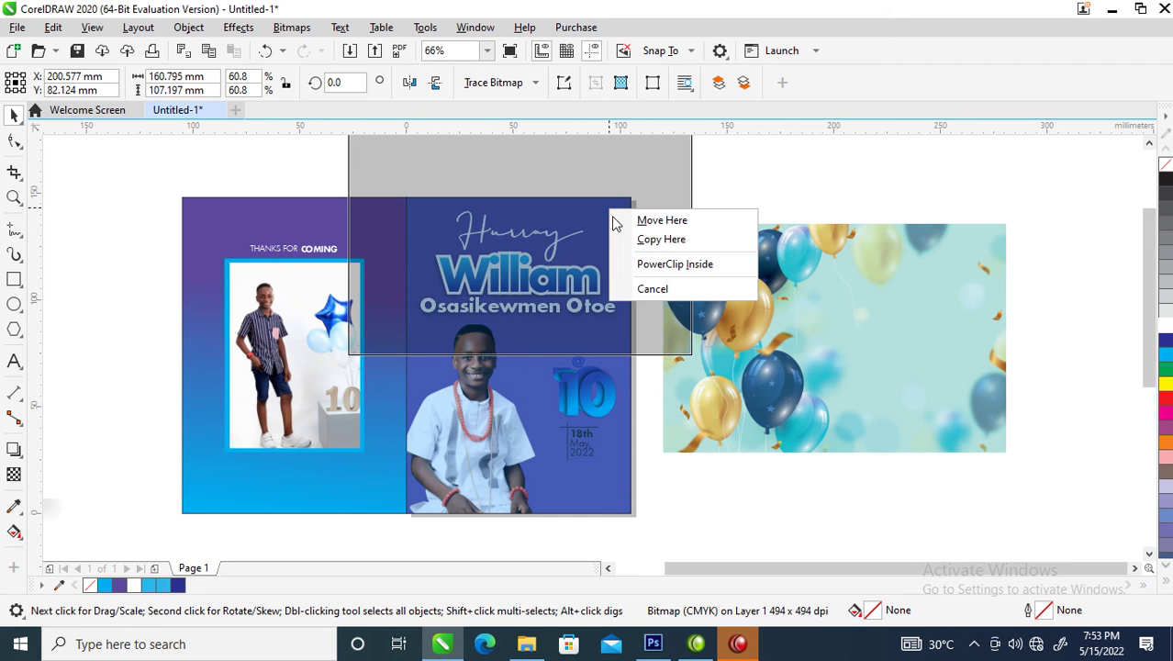
{"action": "left_click", "coordinate": [695, 264]}
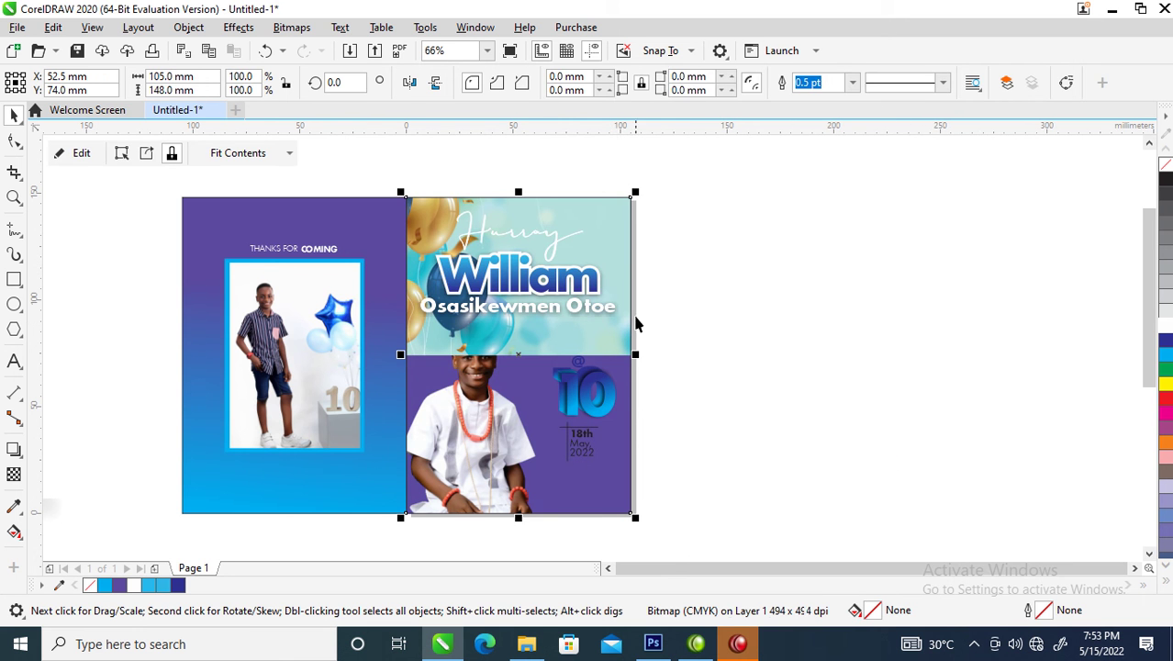
{"action": "left_click", "coordinate": [611, 237], "text": "ctrl"}
{"action": "left_click_drag", "start_coordinate": [622, 246], "coordinate": [598, 391]}
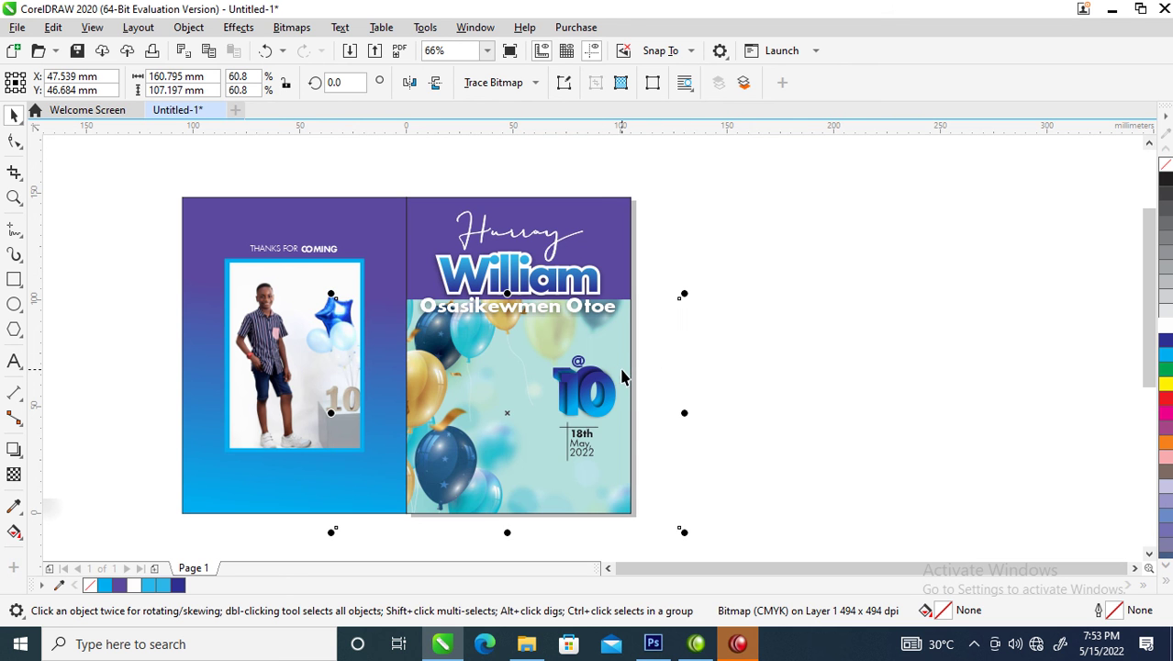
Send the turquoise balloon picture behind the portrait in the front panel
{"action": "key", "text": "shift+Page_Down"}
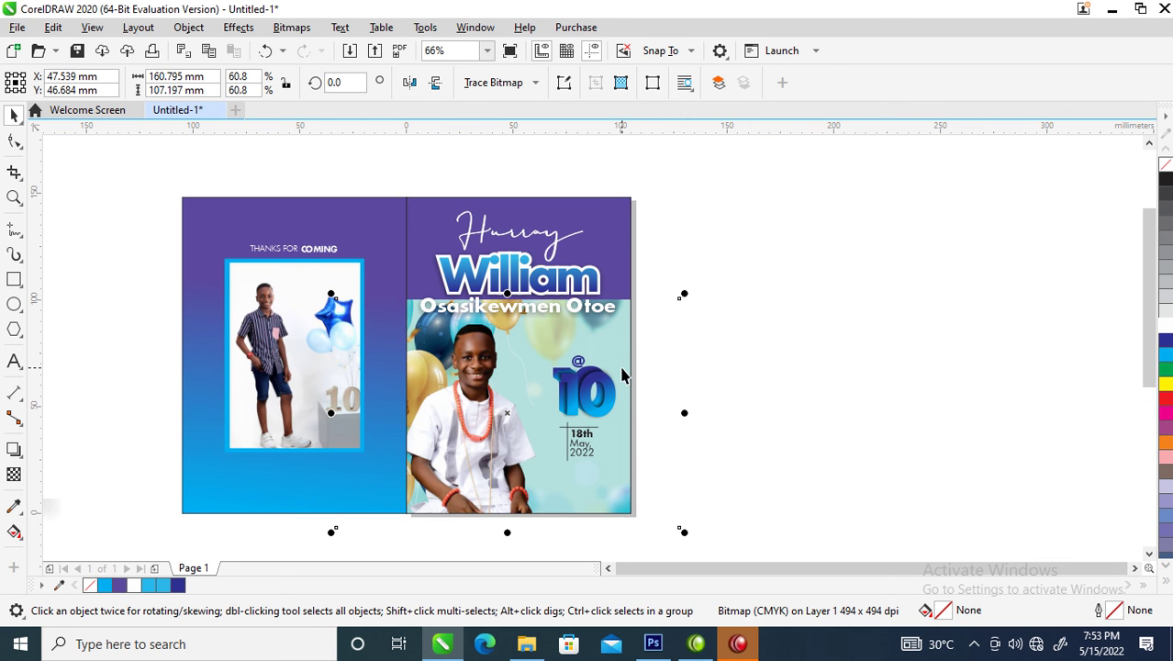
{"action": "left_click_drag", "start_coordinate": [597, 342], "coordinate": [637, 301]}
{"action": "left_click", "coordinate": [659, 323]}
Duplicate the turquoise balloon picture slightly lower inside the front panel's PowerClip
{"action": "double_click", "coordinate": [610, 362]}
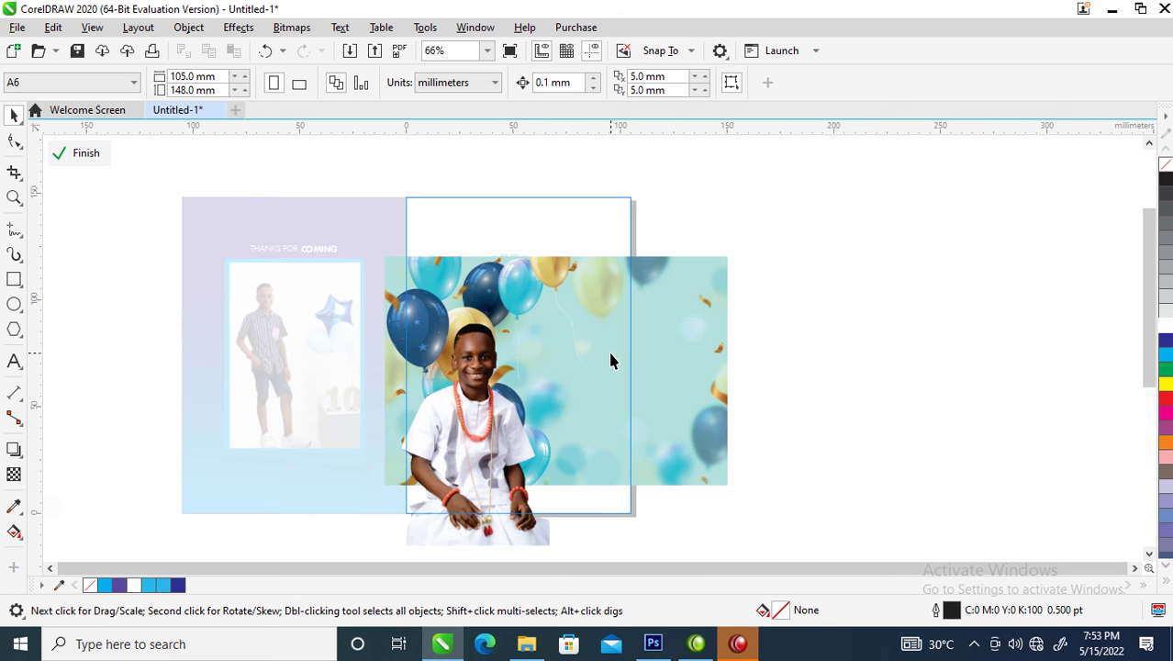
{"action": "left_click", "coordinate": [695, 331]}
{"action": "left_click_drag", "start_coordinate": [697, 329], "coordinate": [697, 382]}
{"action": "right_click", "coordinate": [697, 382]}
Spread the two balloon pictures over the front panel's full height and send both behind the portrait
{"action": "left_click", "coordinate": [670, 269]}
{"action": "left_click", "coordinate": [681, 264], "text": "shift"}
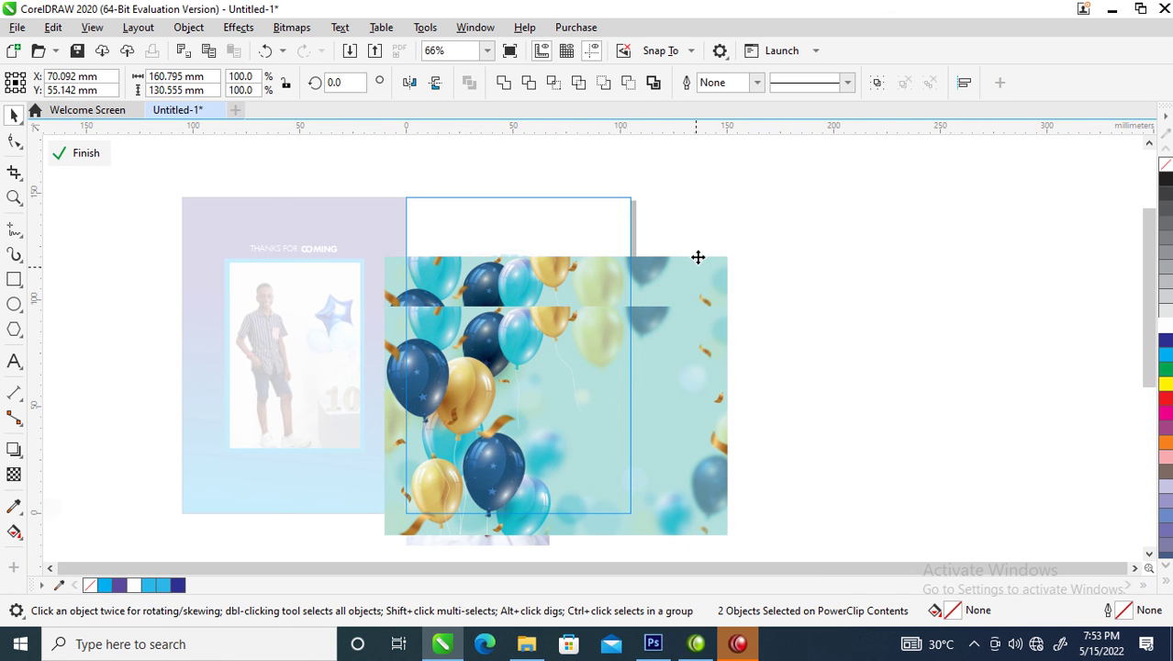
{"action": "left_click_drag", "start_coordinate": [696, 267], "coordinate": [702, 202]}
{"action": "left_click", "coordinate": [714, 466]}
{"action": "left_click", "coordinate": [829, 356]}
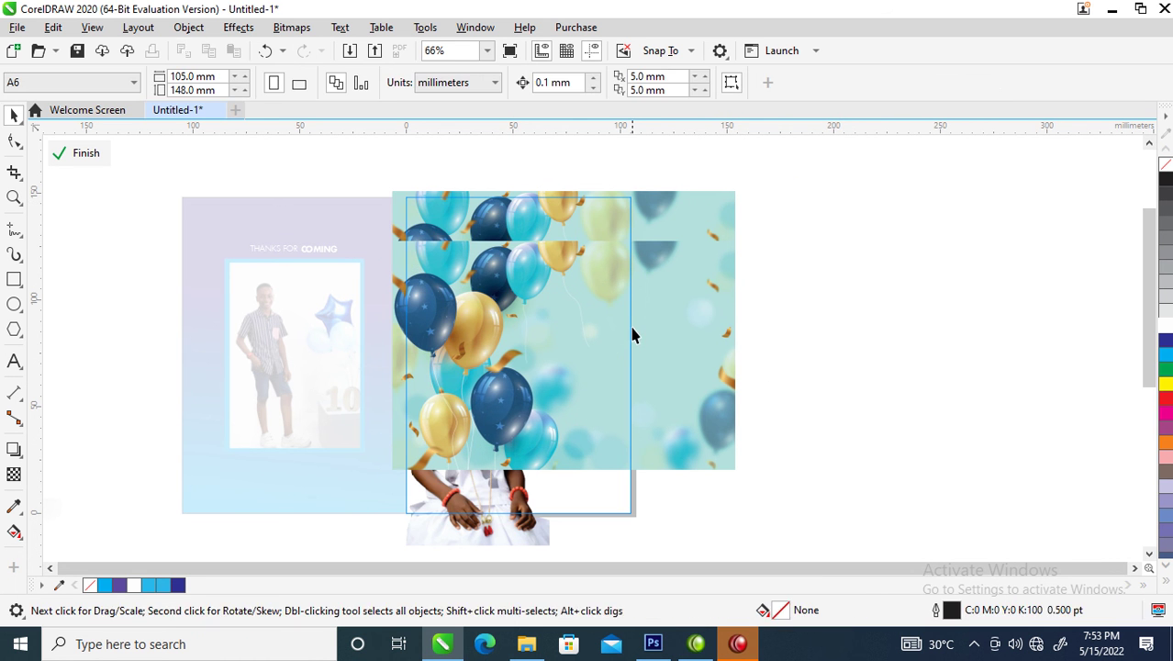
{"action": "left_click_drag", "start_coordinate": [595, 297], "coordinate": [582, 384]}
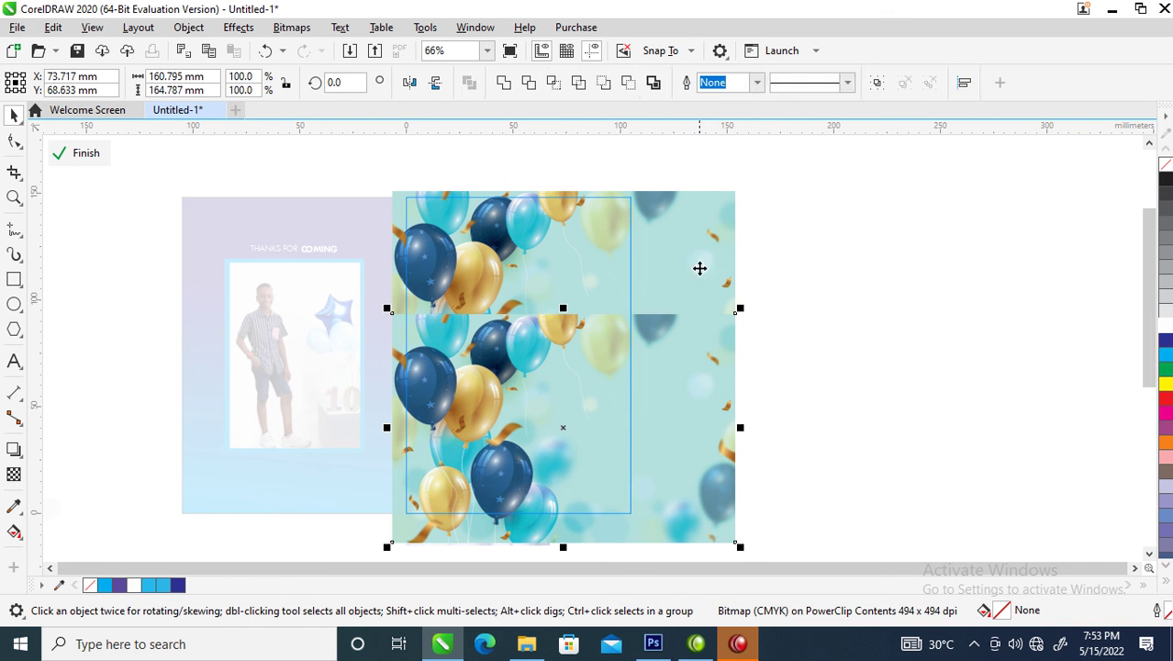
{"action": "left_click", "coordinate": [695, 272], "text": "shift"}
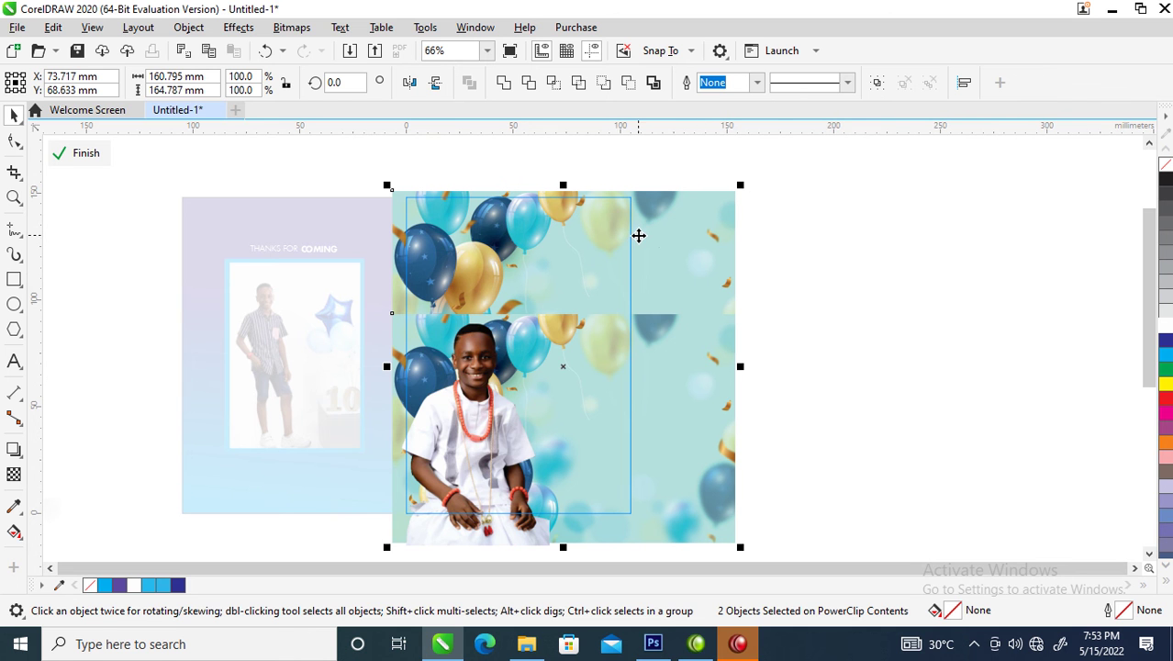
{"action": "left_click", "coordinate": [585, 339]}
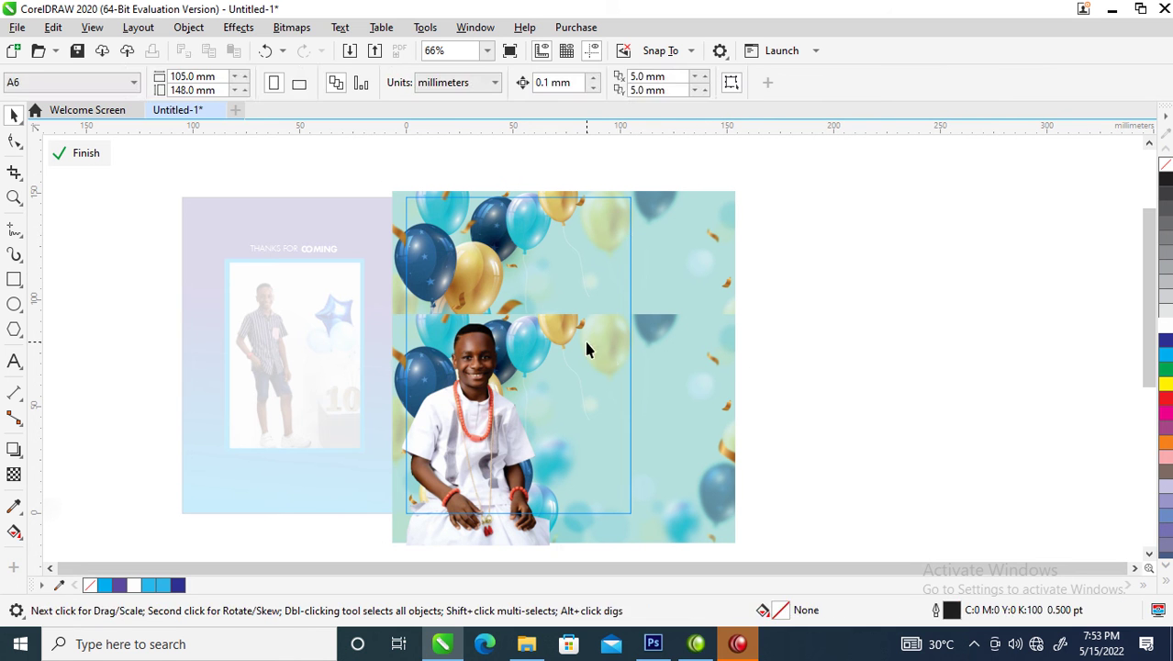
Fade the lower balloon picture's top edge into the upper one with a vertical linear transparency and finish editing the PowerClip
{"action": "left_click", "coordinate": [13, 474]}
{"action": "left_click_drag", "start_coordinate": [551, 341], "coordinate": [555, 380]}
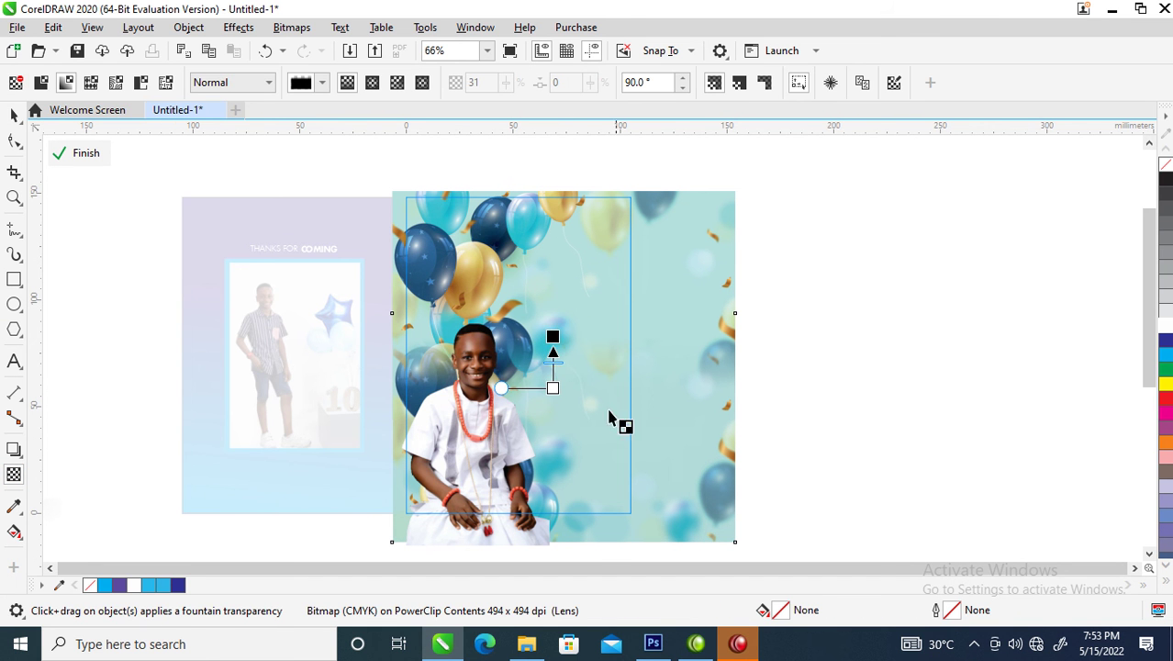
{"action": "key", "text": "space"}
{"action": "left_click", "coordinate": [829, 375], "text": "ctrl"}
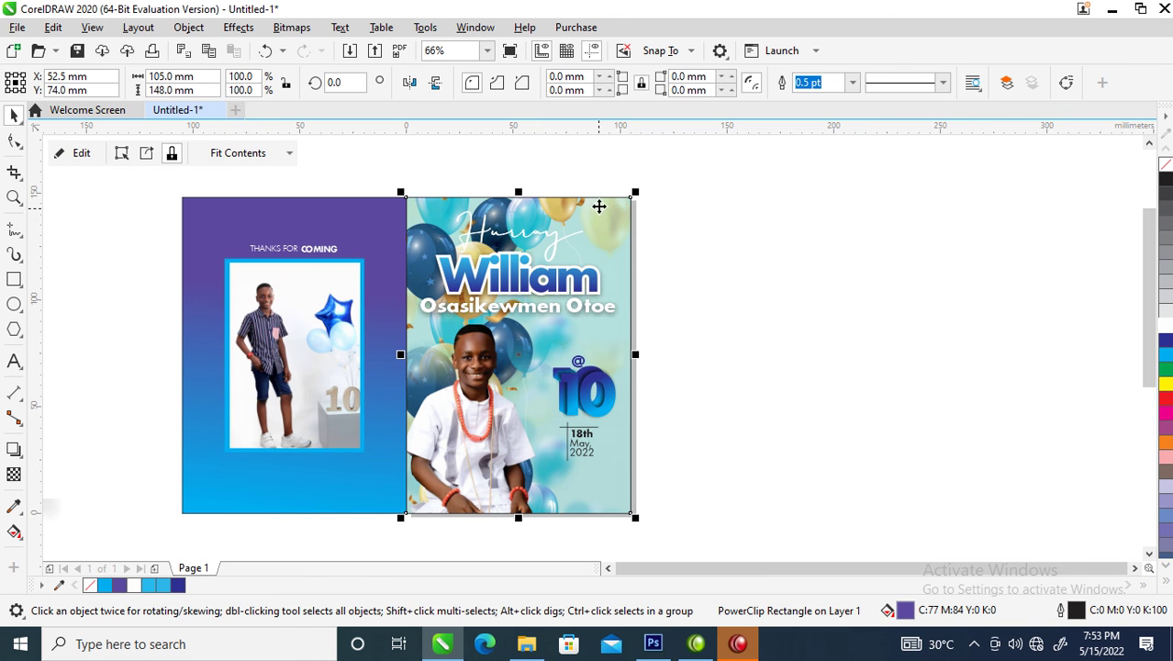
Shift the upper balloon picture in the front panel to the left and nudge the lower one slightly left
{"action": "left_click", "coordinate": [598, 207], "text": "ctrl"}
{"action": "left_click_drag", "start_coordinate": [610, 220], "coordinate": [567, 221]}
{"action": "left_click", "coordinate": [617, 467]}
{"action": "left_click", "coordinate": [589, 473], "text": "ctrl"}
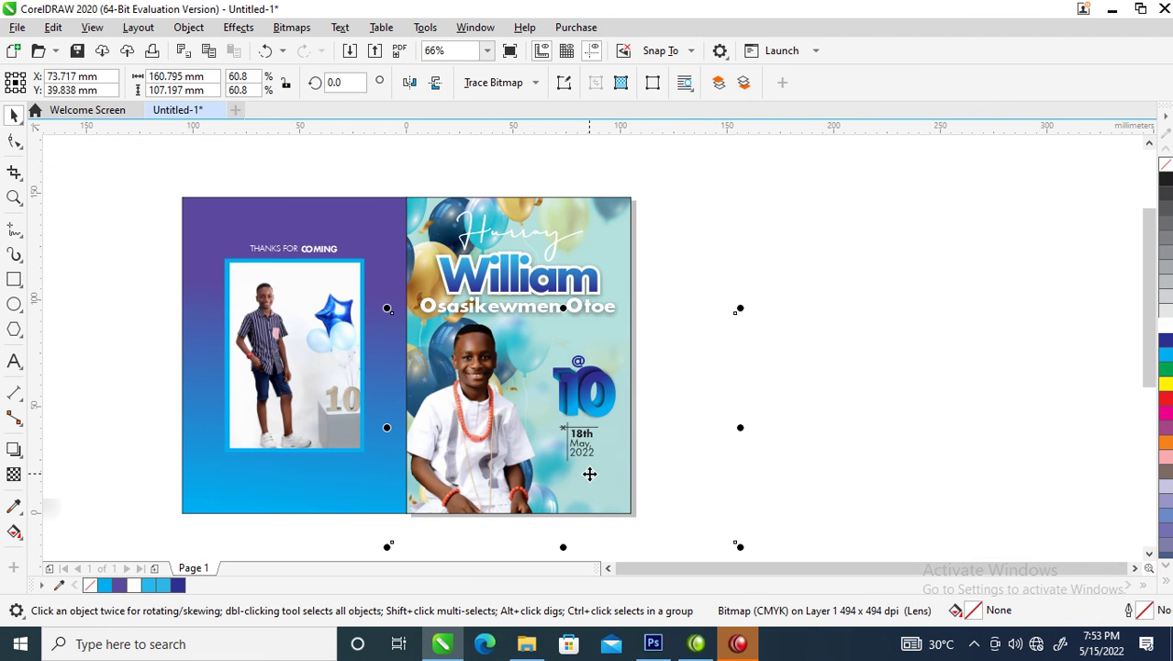
{"action": "key", "text": "Left"}
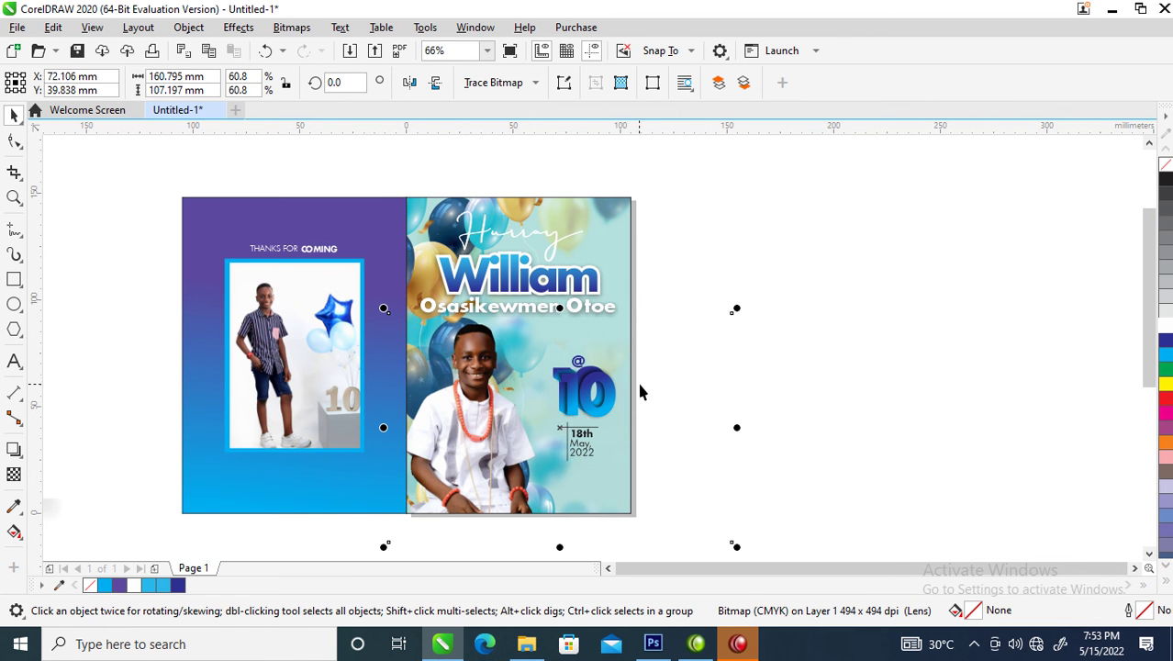
{"action": "left_click", "coordinate": [769, 200]}
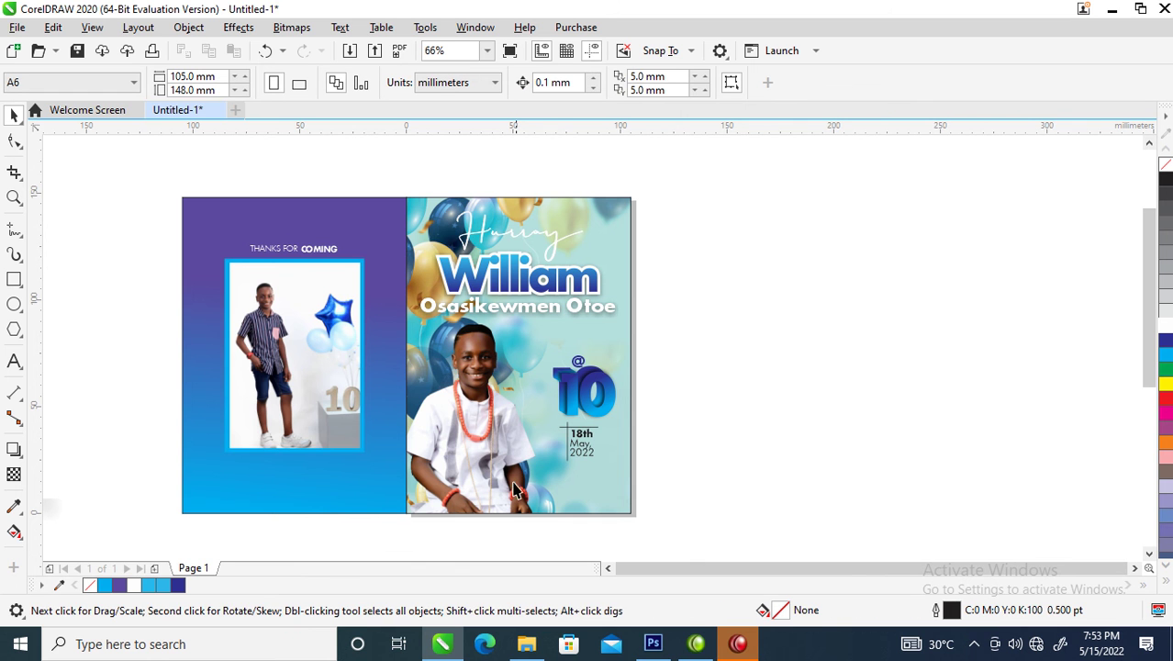
Fill the back panel with the brown sampled from the gold balloon's shaded edge
{"action": "key", "text": "z"}
{"action": "left_click_drag", "start_coordinate": [127, 175], "coordinate": [791, 526]}
{"action": "key", "text": "space"}
{"action": "left_click", "coordinate": [519, 209]}
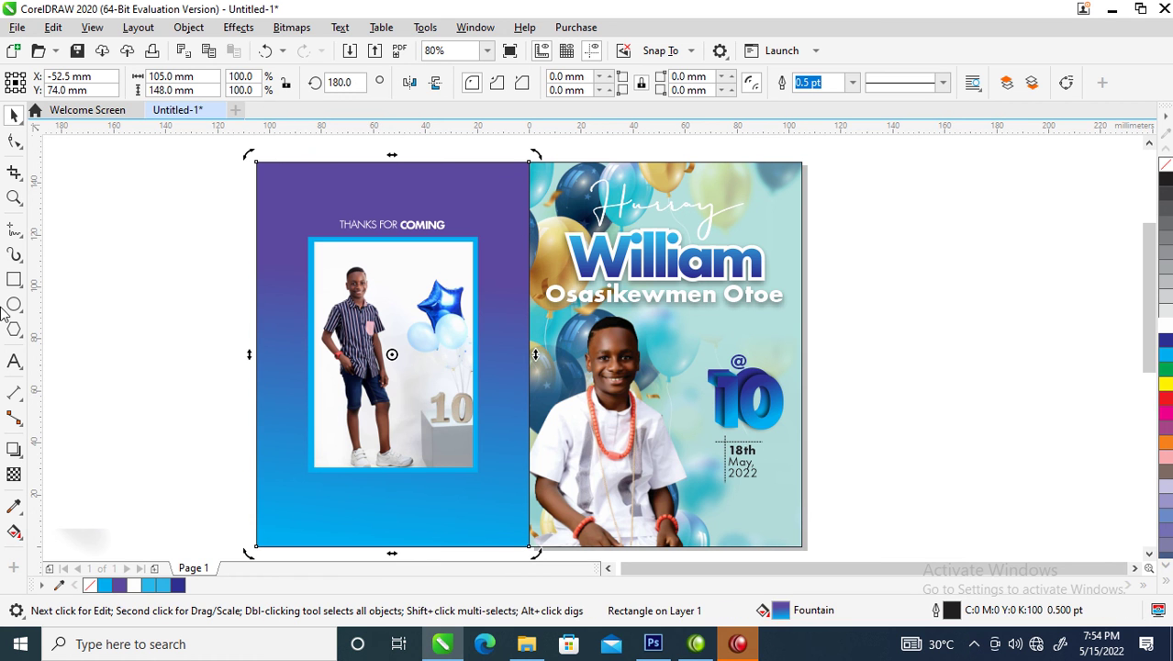
{"action": "left_click", "coordinate": [14, 506]}
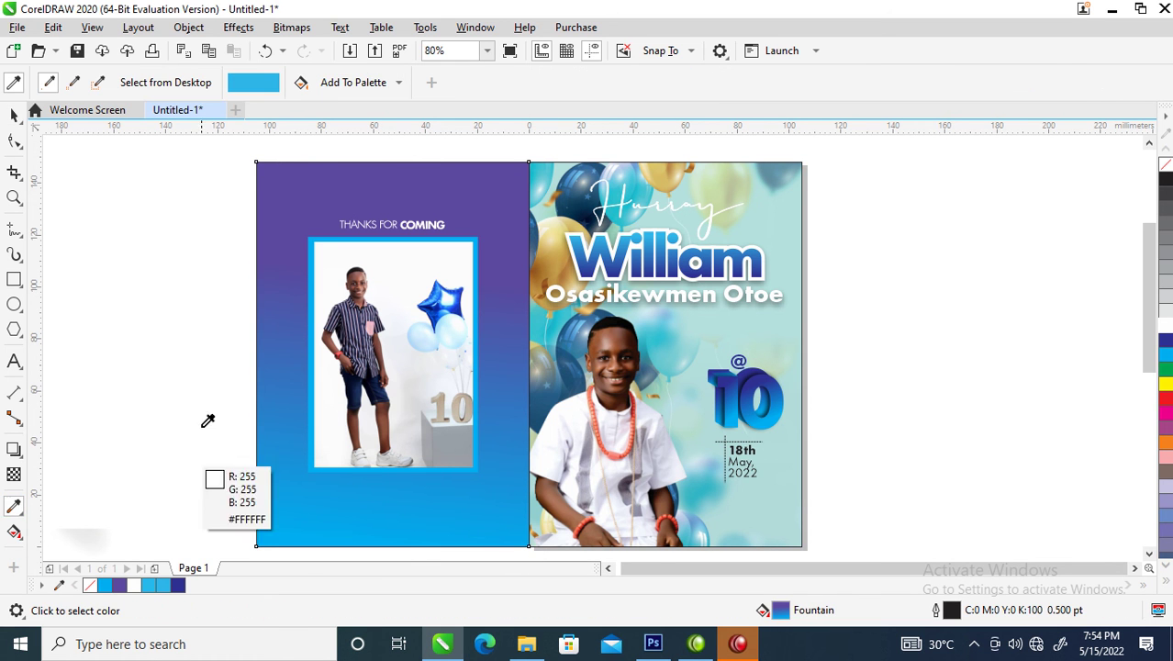
{"action": "left_click", "coordinate": [540, 267]}
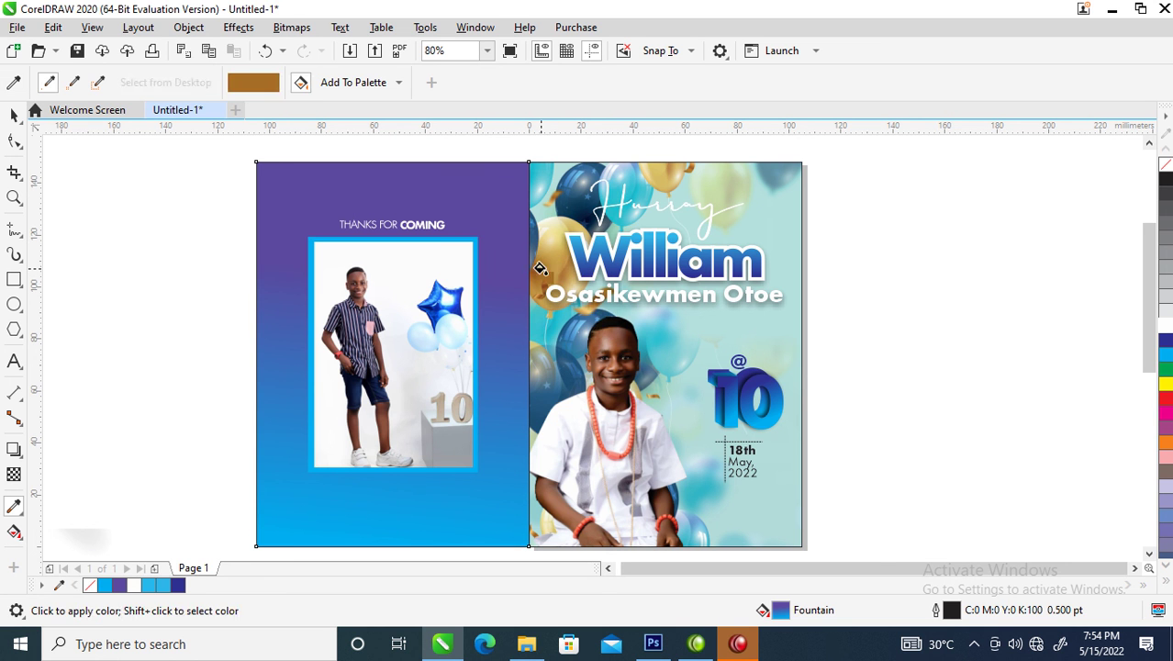
{"action": "left_click", "coordinate": [489, 195]}
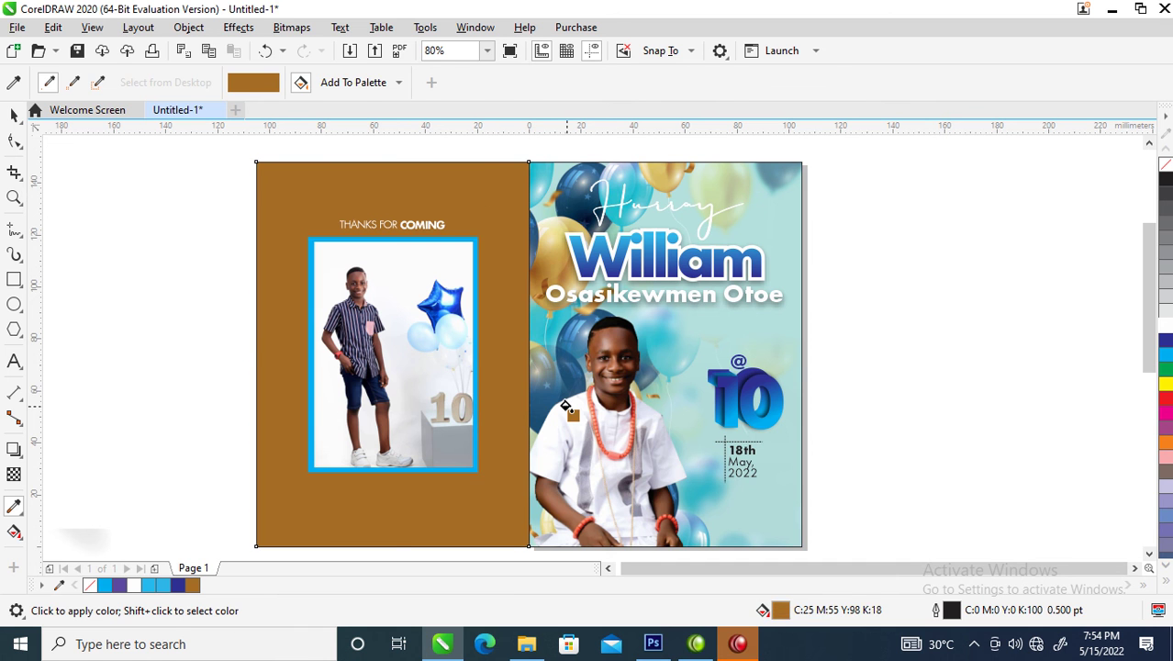
{"action": "key", "text": "space"}
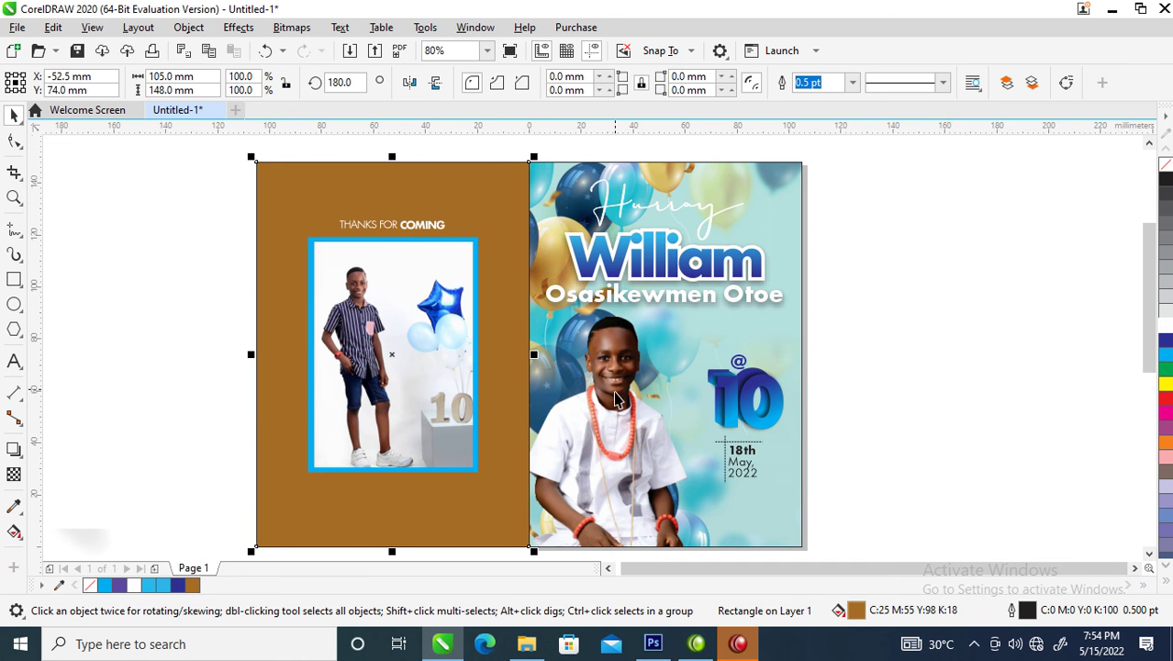
Give the name line below the large first name a 3 pt dark blue outline, placed behind the fill and scaling with the object
{"action": "left_click", "coordinate": [765, 306], "text": "ctrl"}
{"action": "left_click", "coordinate": [765, 306], "text": "ctrl"}
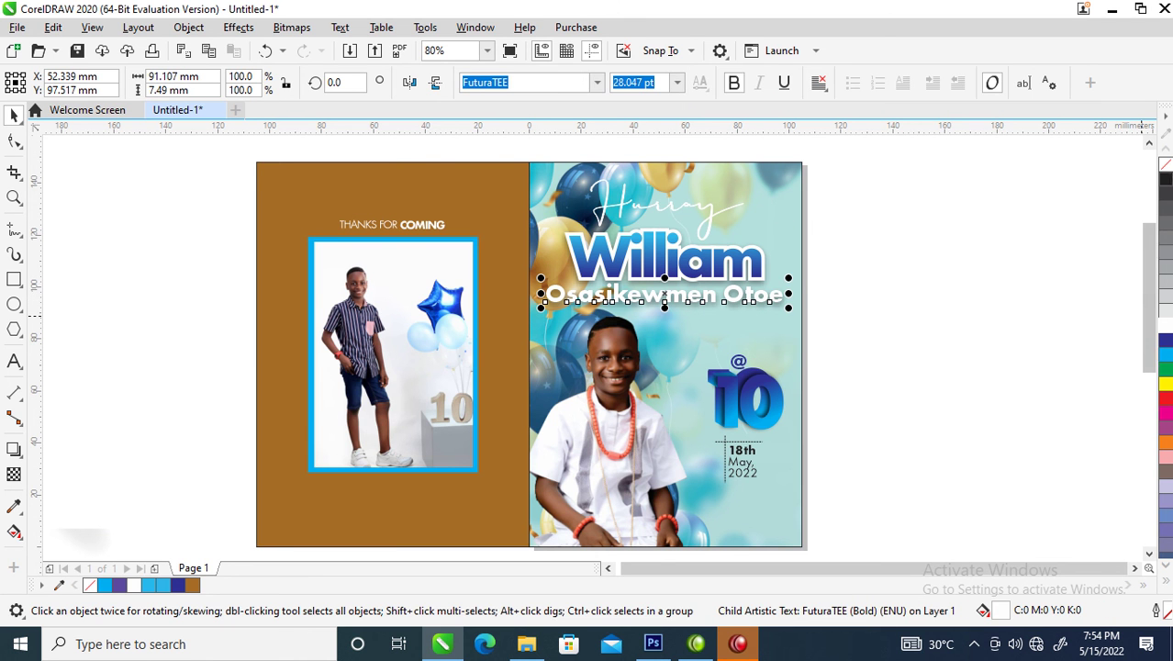
{"action": "right_click", "coordinate": [1166, 178]}
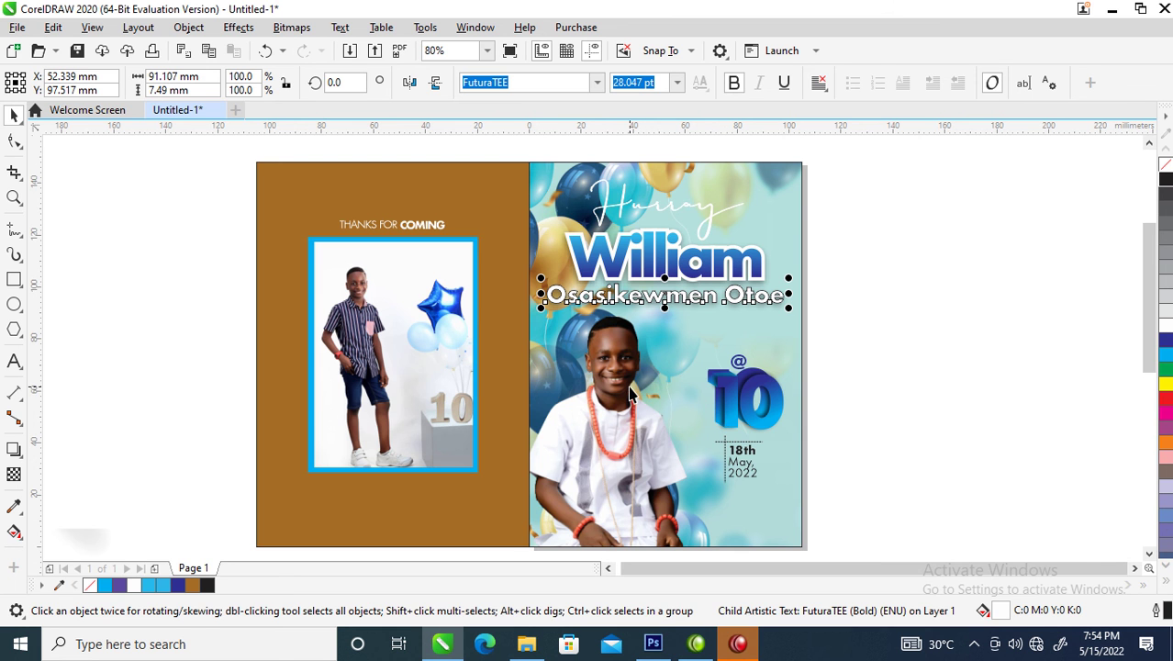
{"action": "key", "text": "F12"}
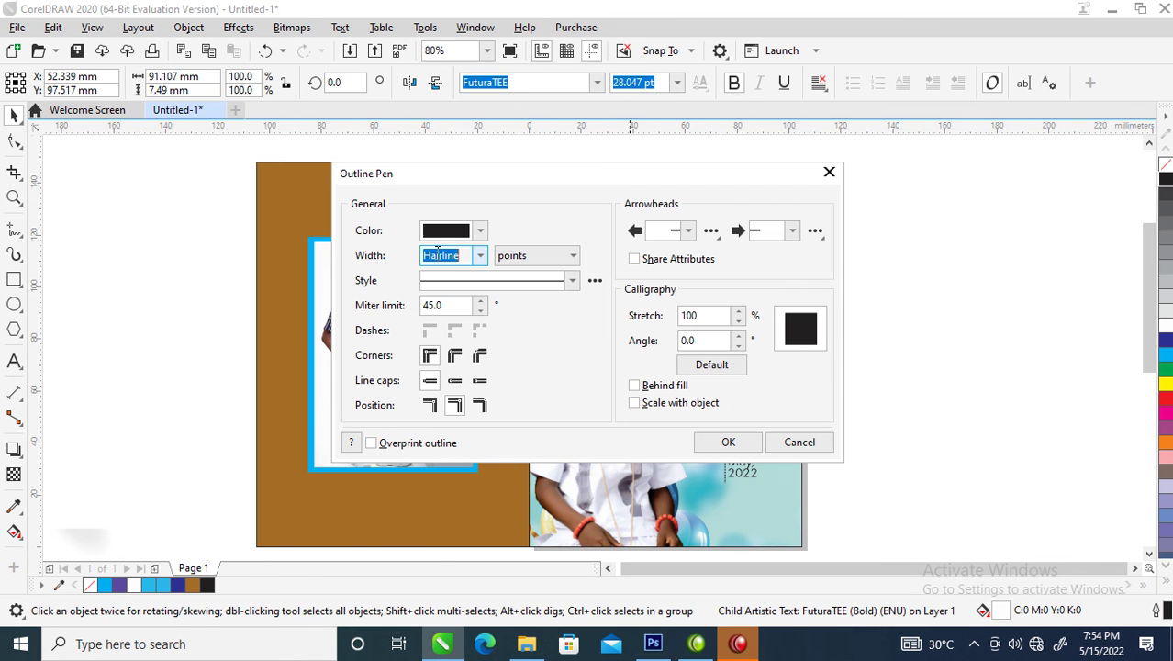
{"action": "type", "text": "1"}
{"action": "type", "text": "3"}
{"action": "left_click", "coordinate": [635, 386]}
{"action": "left_click", "coordinate": [635, 403]}
{"action": "left_click", "coordinate": [728, 443]}
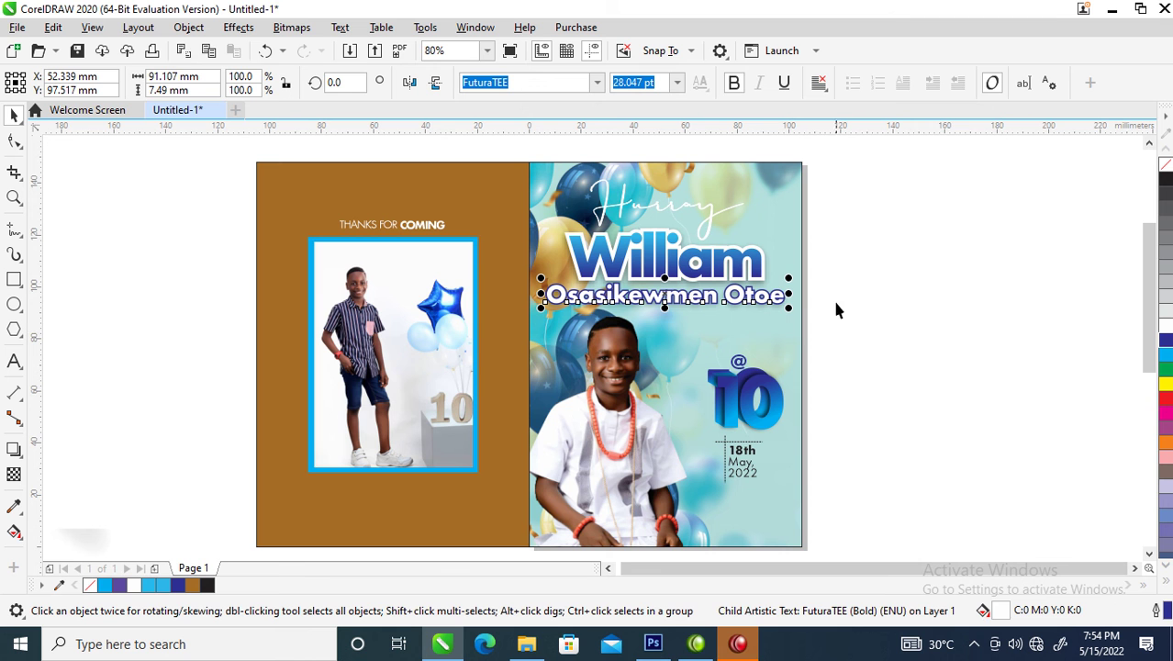
Scale down the grouped first name and surname lines on the front panel, keeping them centred
{"action": "left_click", "coordinate": [757, 262]}
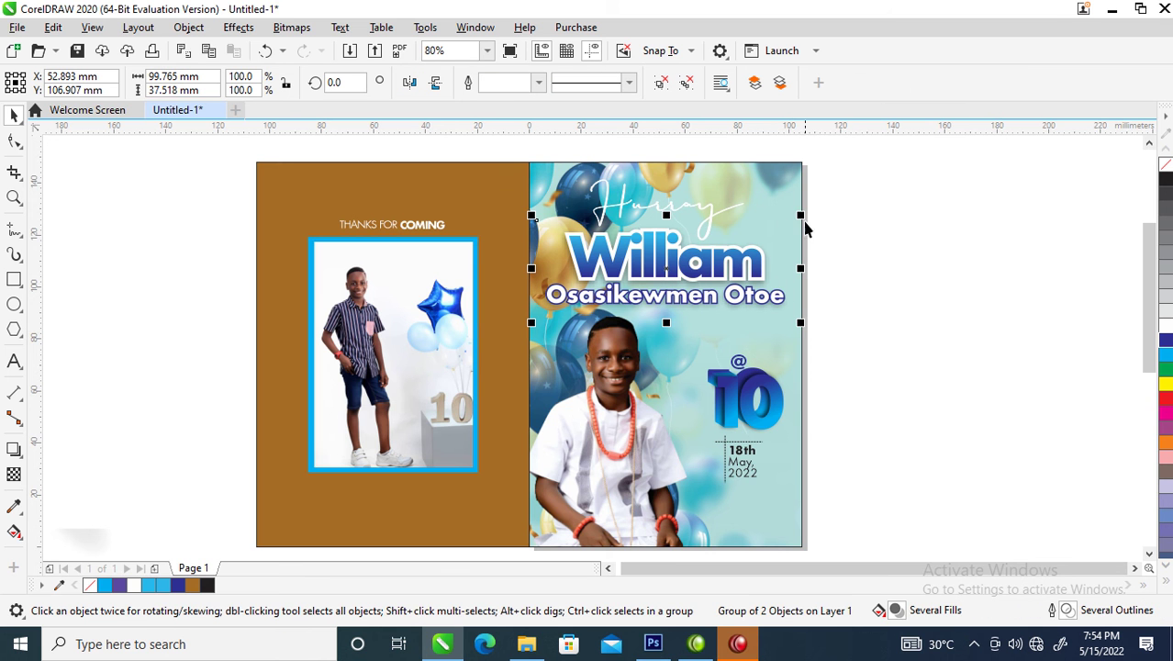
{"action": "left_click_drag", "start_coordinate": [800, 217], "coordinate": [769, 208]}
{"action": "left_click", "coordinate": [770, 208]}
{"action": "left_click", "coordinate": [893, 241]}
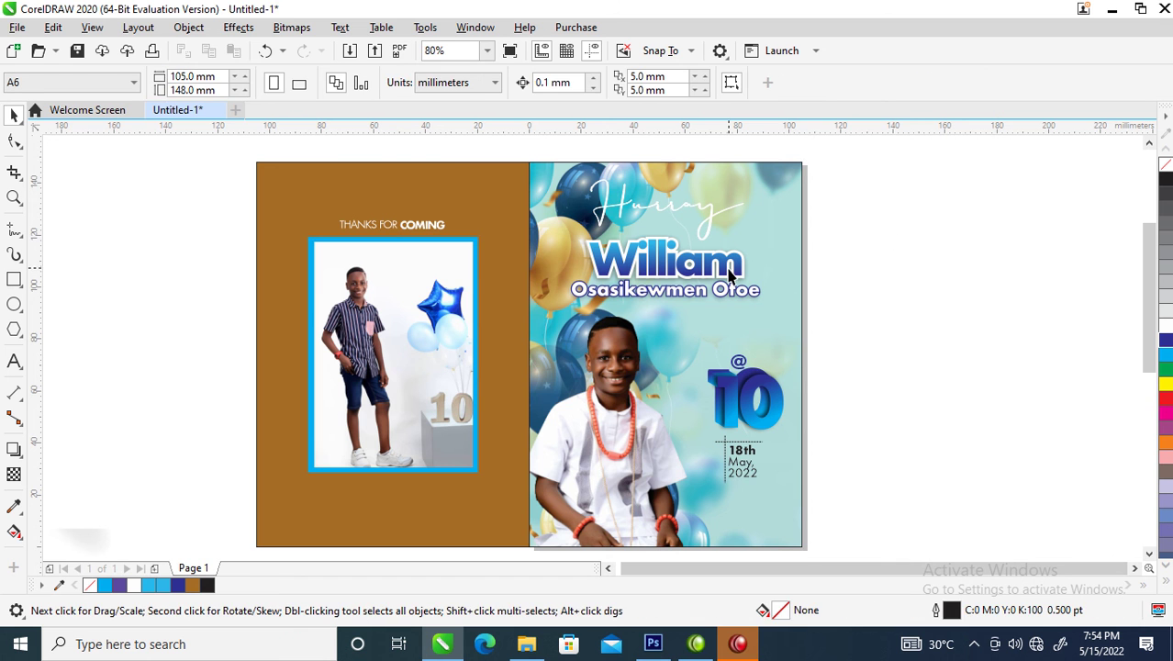
{"action": "left_click", "coordinate": [730, 274]}
{"action": "left_click", "coordinate": [880, 285]}
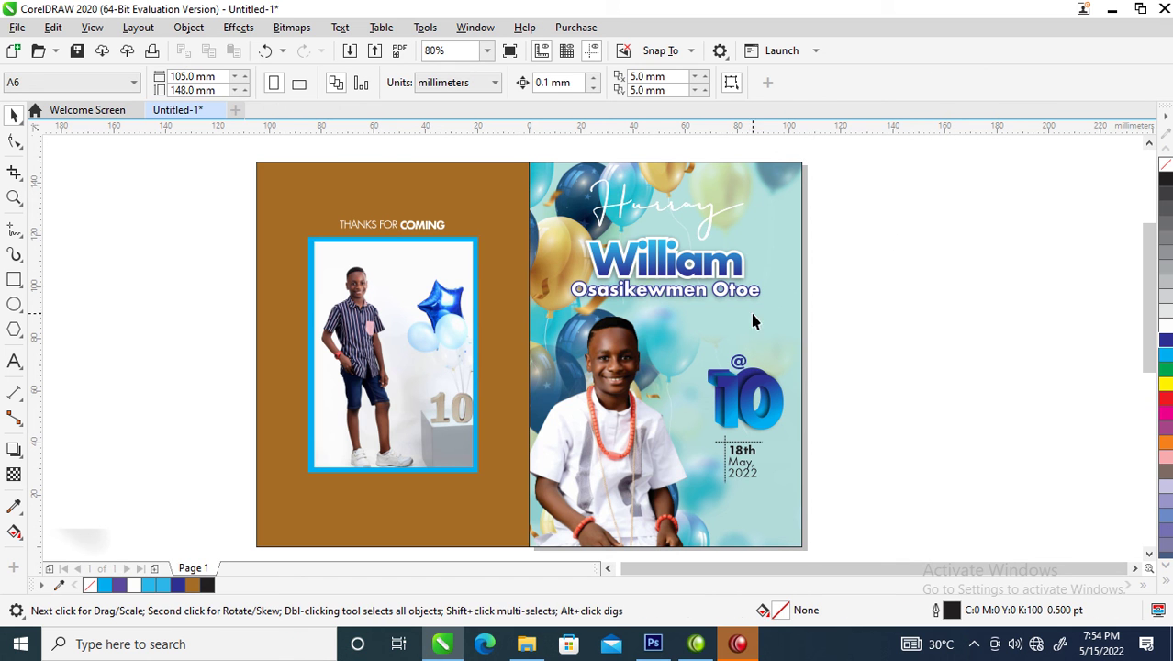
Add a drop shadow falling down to the right of the "Hurray" text, with Multiply mode, opacity 50 and feathering 15
{"action": "left_click", "coordinate": [714, 219]}
{"action": "key", "text": "z"}
{"action": "left_click_drag", "start_coordinate": [523, 166], "coordinate": [794, 331]}
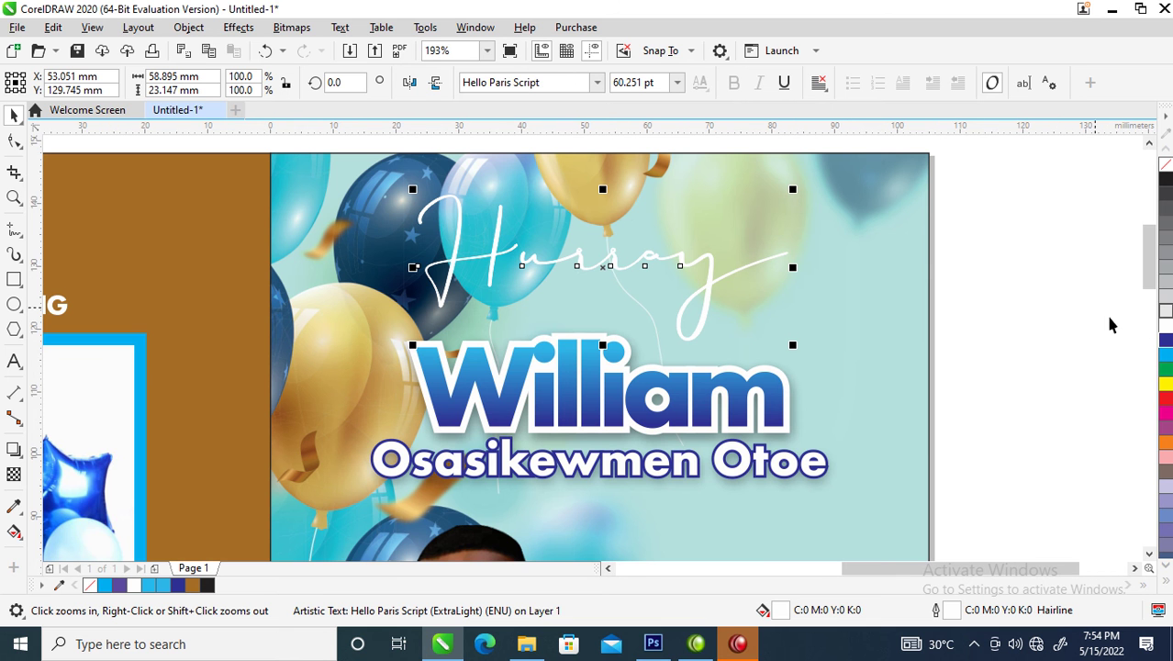
{"action": "key", "text": "space"}
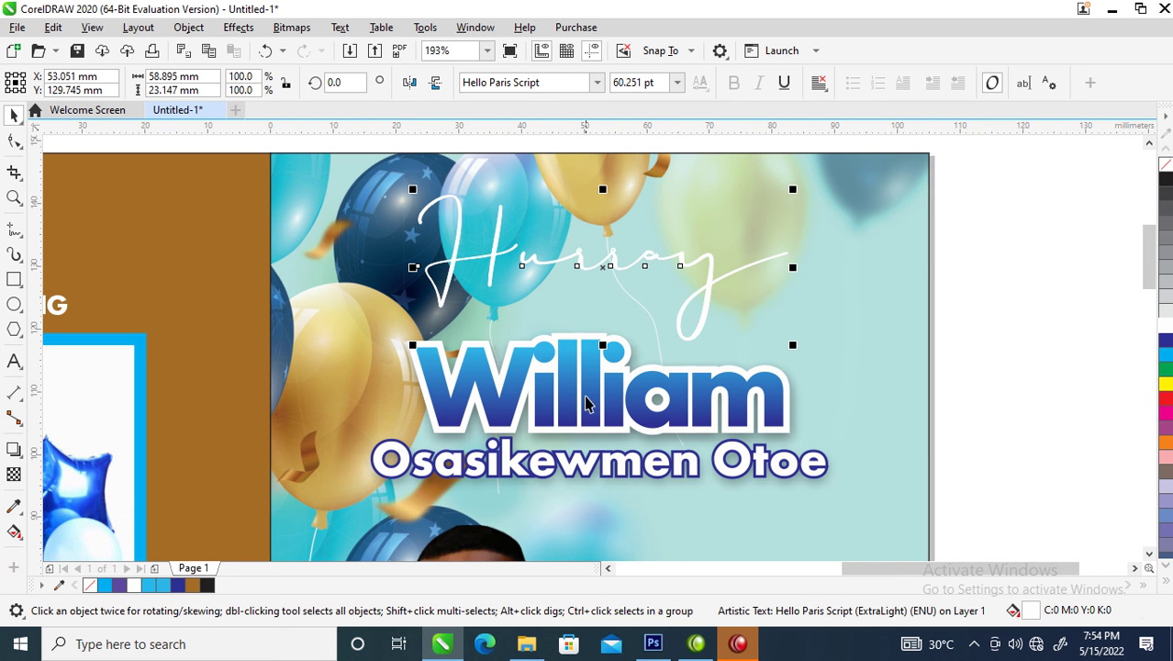
{"action": "left_click", "coordinate": [14, 449]}
{"action": "left_click_drag", "start_coordinate": [602, 263], "coordinate": [646, 348]}
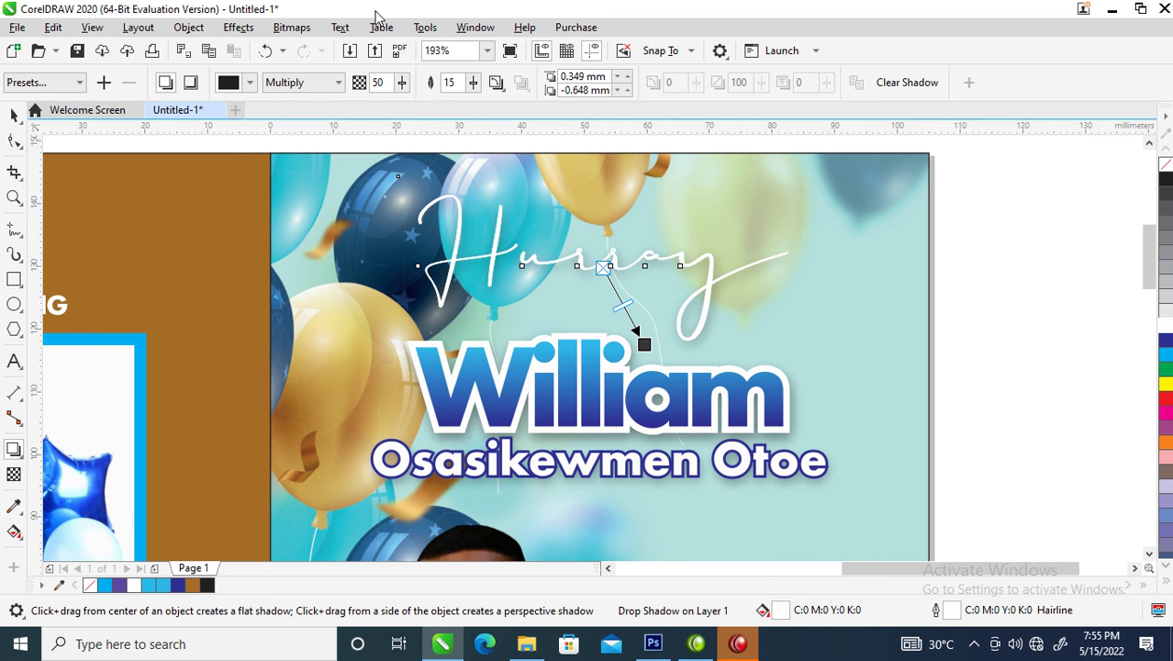
Break the drop shadow apart from the "Hurray" text
{"action": "left_click", "coordinate": [188, 28]}
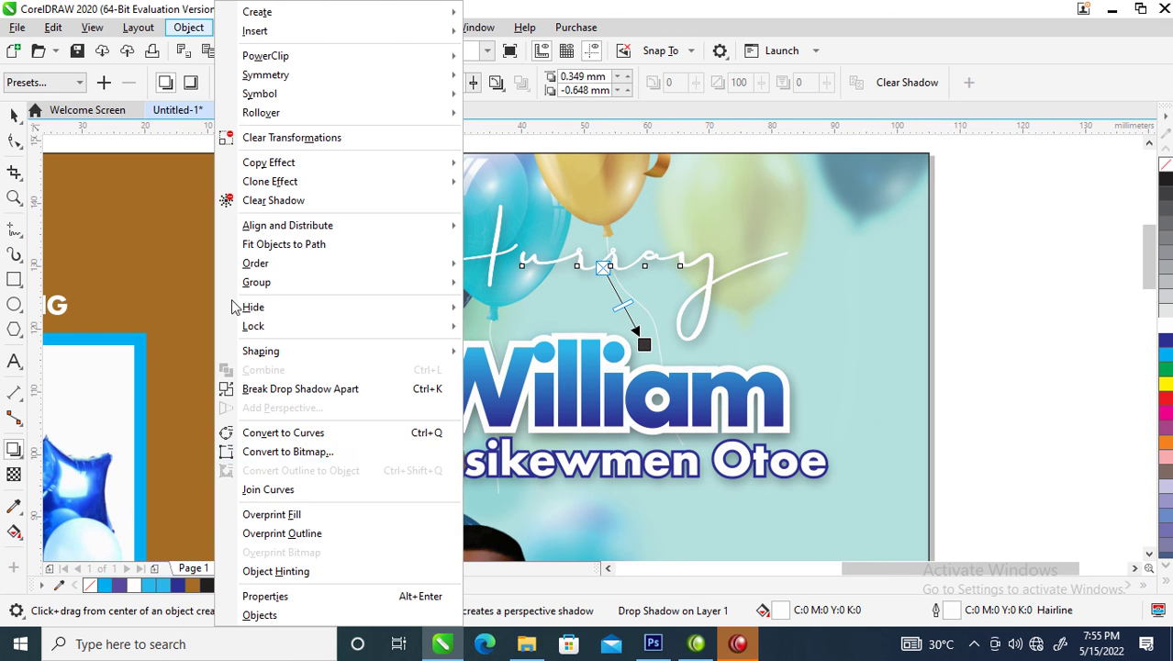
{"action": "left_click", "coordinate": [300, 389]}
{"action": "key", "text": "space"}
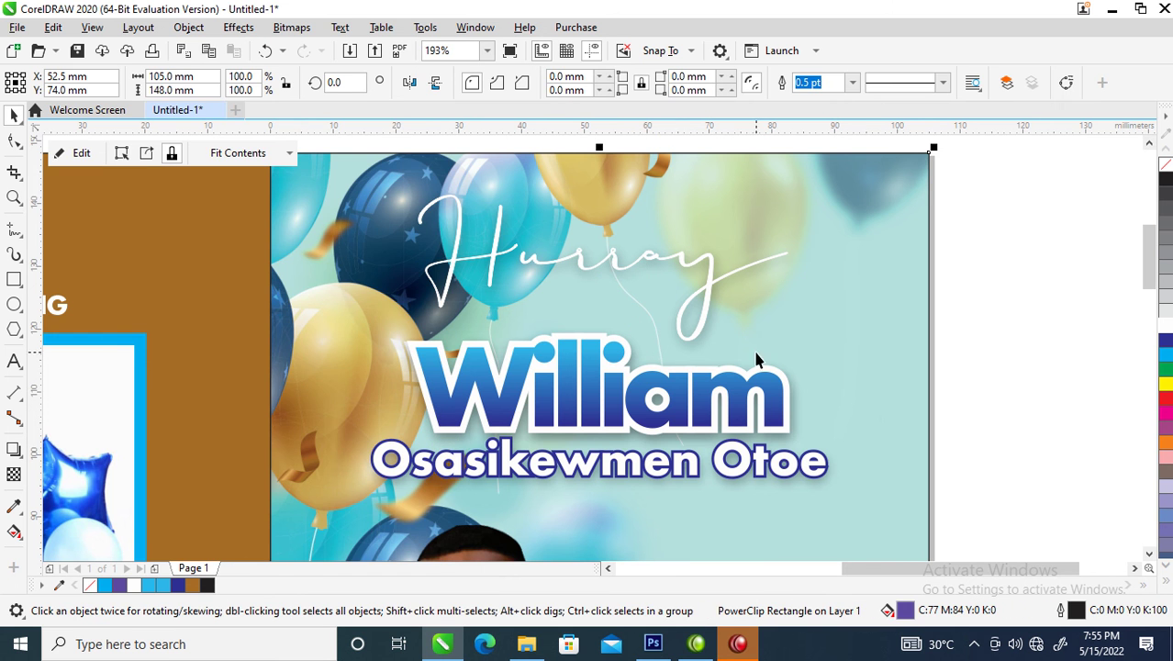
{"action": "left_click", "coordinate": [1065, 264]}
{"action": "scroll", "coordinate": [769, 260], "scroll_direction": "down", "scroll_amount": 4}
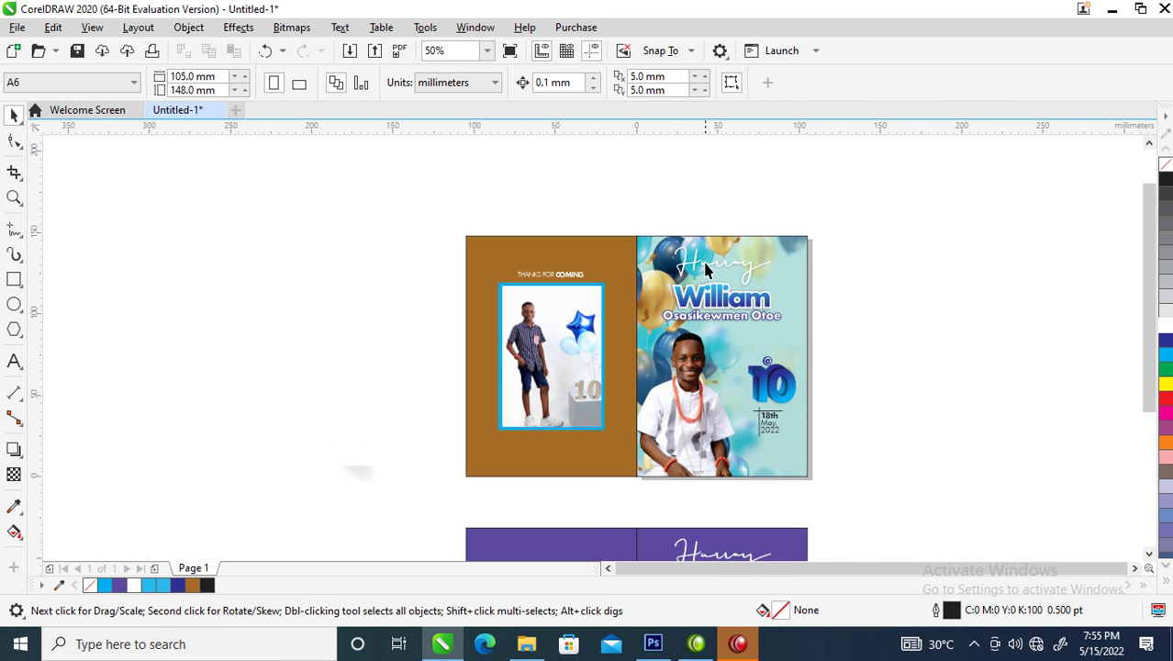
{"action": "left_click", "coordinate": [724, 248]}
{"action": "left_click", "coordinate": [748, 250]}
{"action": "left_click", "coordinate": [861, 254]}
Try to move the date text and its horizontal line towards the front panel's lower-right corner, then undo the move
{"action": "key", "text": "z"}
{"action": "left_click_drag", "start_coordinate": [461, 200], "coordinate": [831, 480]}
{"action": "left_click_drag", "start_coordinate": [897, 341], "coordinate": [684, 526]}
{"action": "left_click_drag", "start_coordinate": [765, 373], "coordinate": [731, 346]}
{"action": "left_click_drag", "start_coordinate": [904, 407], "coordinate": [767, 504]}
{"action": "left_click", "coordinate": [714, 445]}
{"action": "left_click_drag", "start_coordinate": [896, 321], "coordinate": [679, 431]}
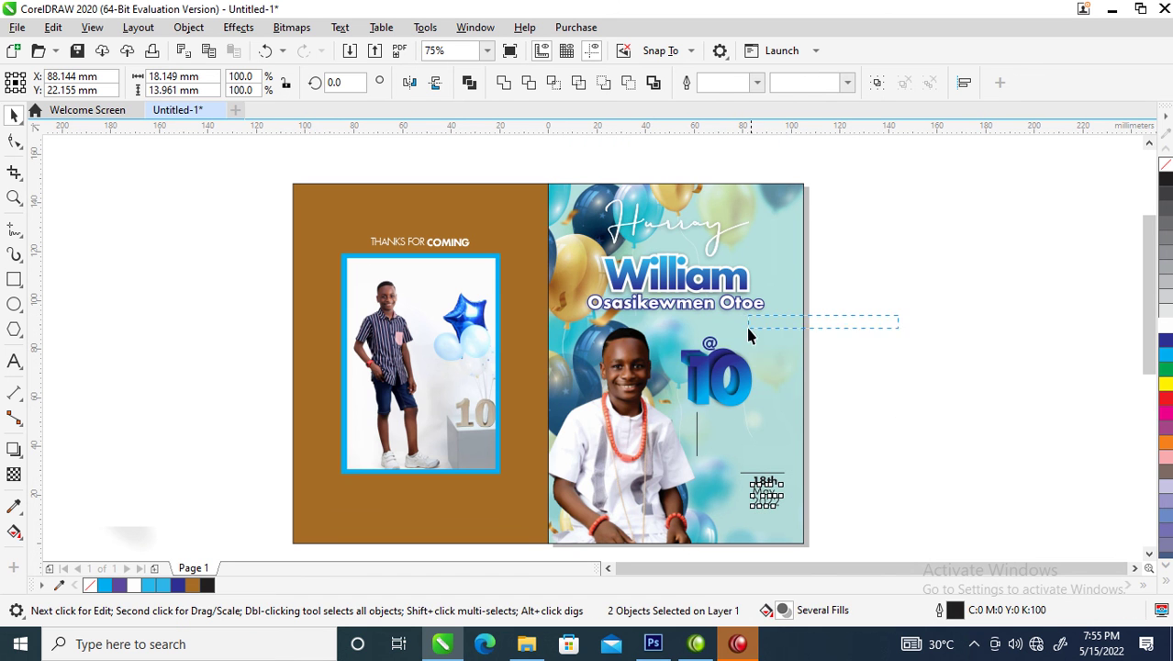
{"action": "left_click", "coordinate": [681, 482]}
{"action": "key", "text": "ctrl+z"}
Move the date text together with both of its crossing lines to the front panel's lower-right corner
{"action": "left_click_drag", "start_coordinate": [868, 388], "coordinate": [554, 539]}
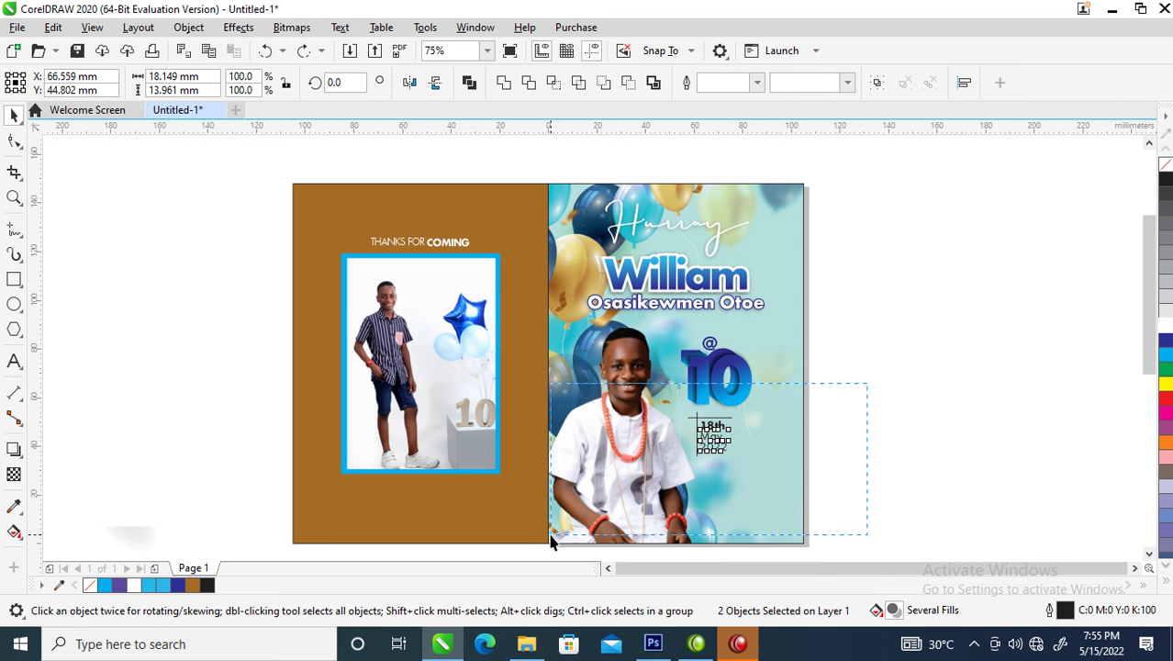
{"action": "left_click_drag", "start_coordinate": [714, 445], "coordinate": [765, 497]}
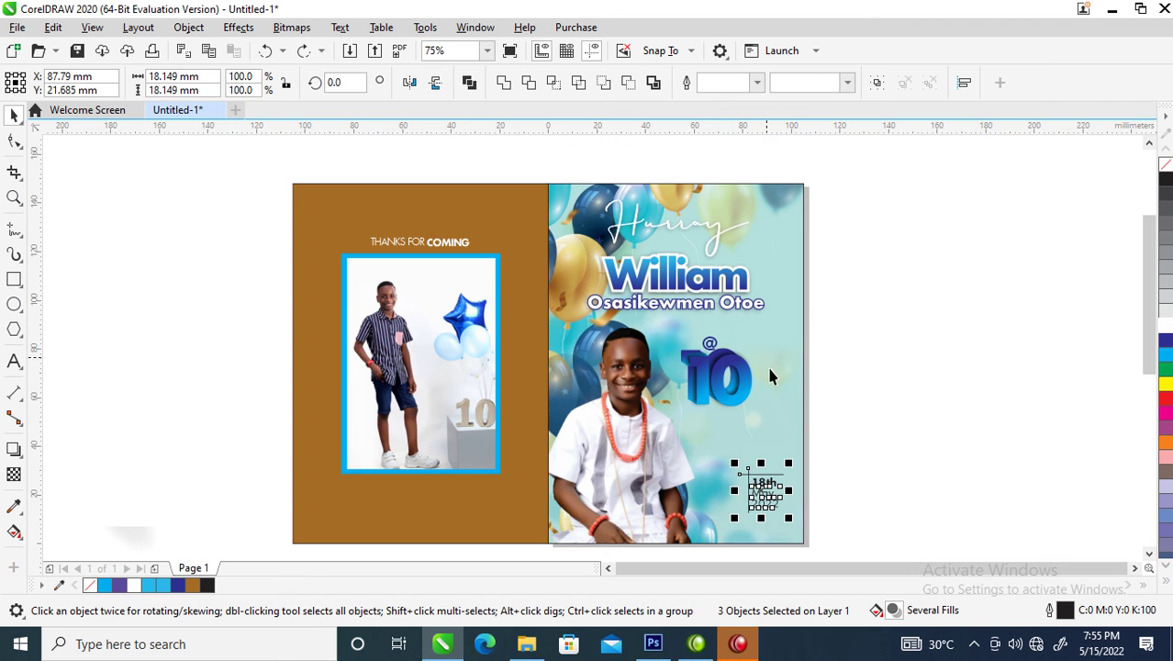
Enlarge the "@" and the 3D "10" together and place them beside the boy's head on the front panel
{"action": "left_click_drag", "start_coordinate": [874, 349], "coordinate": [661, 425]}
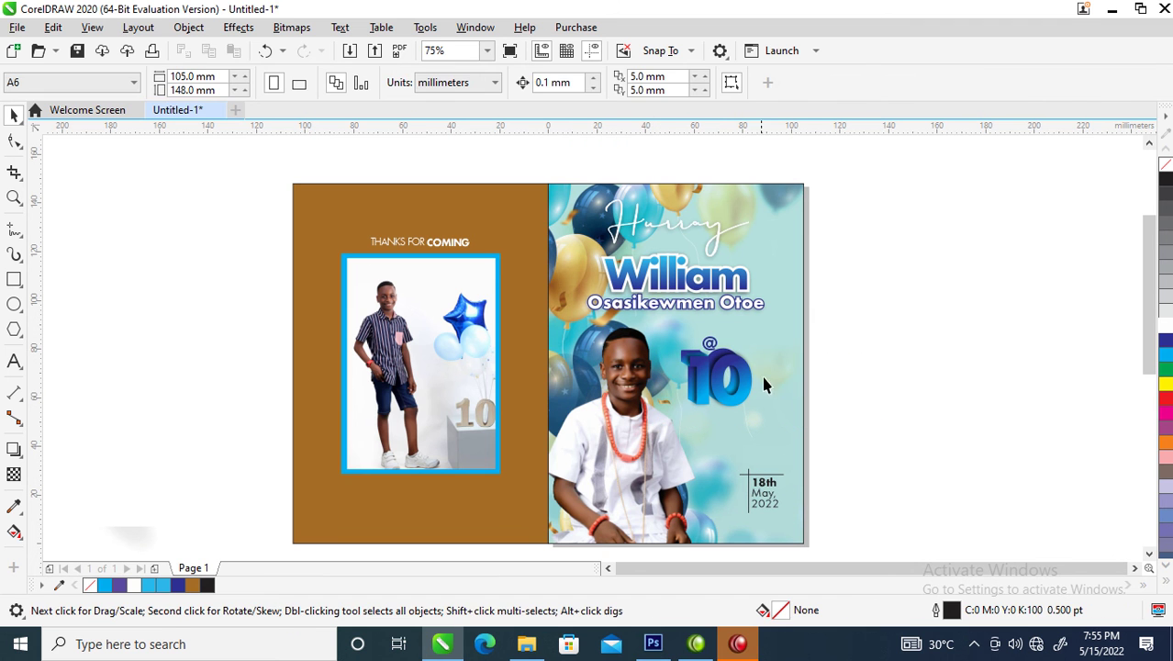
{"action": "left_click", "coordinate": [727, 376]}
{"action": "left_click_drag", "start_coordinate": [861, 295], "coordinate": [720, 376]}
{"action": "left_click_drag", "start_coordinate": [890, 329], "coordinate": [635, 450]}
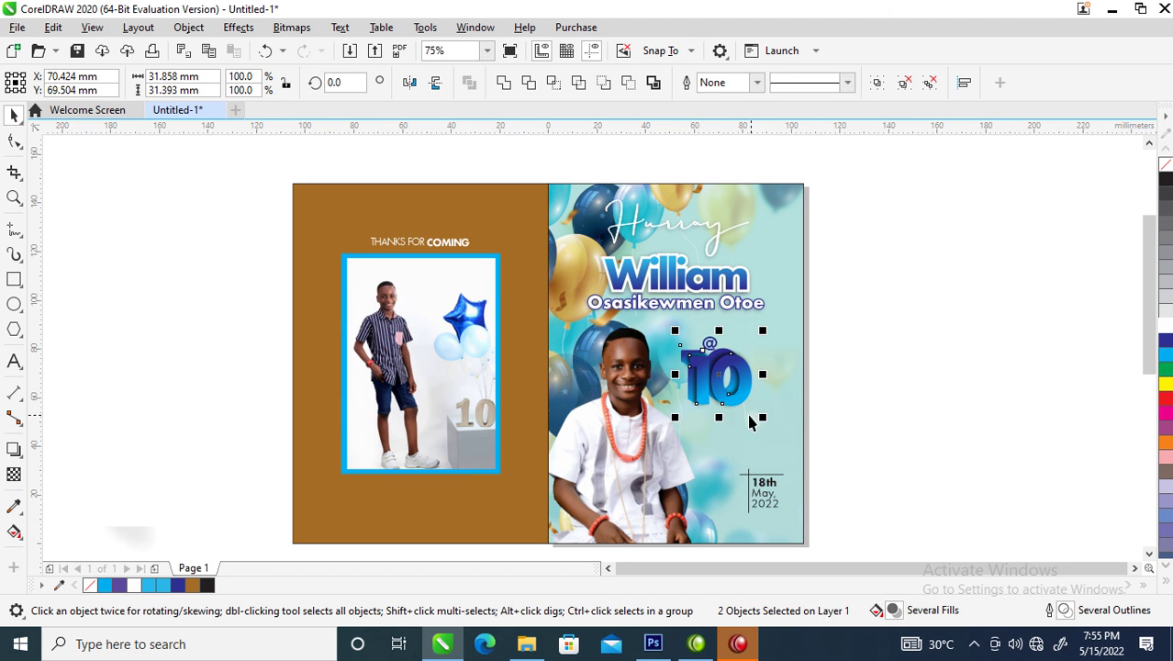
{"action": "left_click_drag", "start_coordinate": [765, 416], "coordinate": [788, 451]}
{"action": "left_click_drag", "start_coordinate": [775, 397], "coordinate": [761, 377]}
Add a drop shadow falling down to the right of the boy's cut-out photo, with Multiply mode, opacity 90 and feathering 15
{"action": "left_click", "coordinate": [653, 419]}
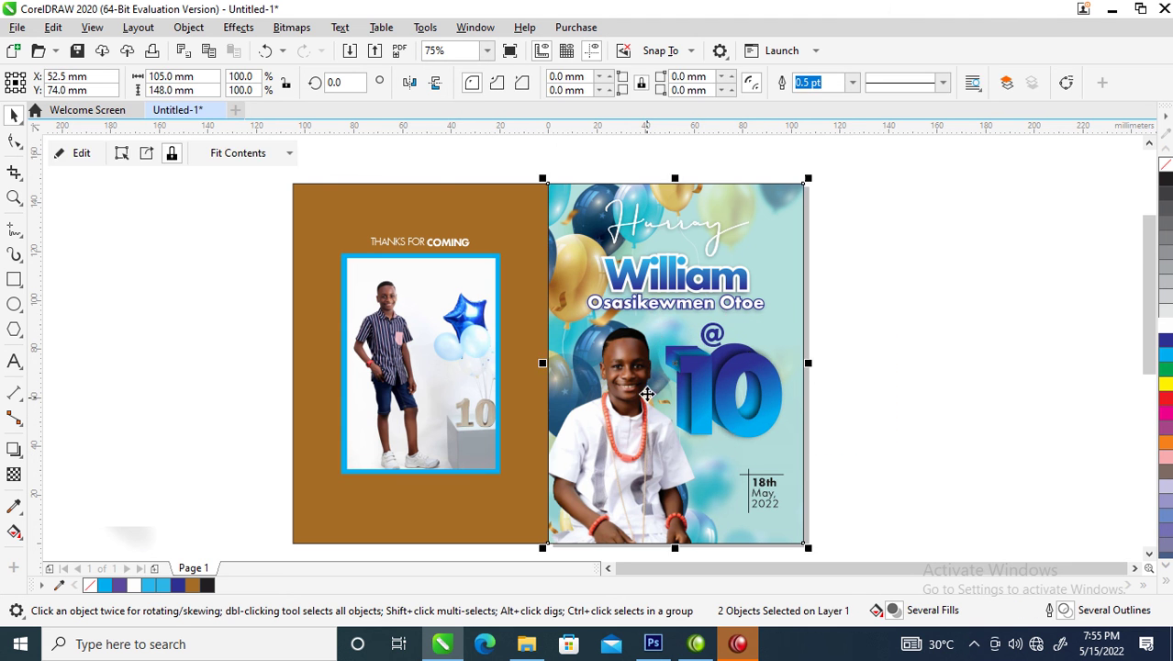
{"action": "left_click", "coordinate": [502, 433]}
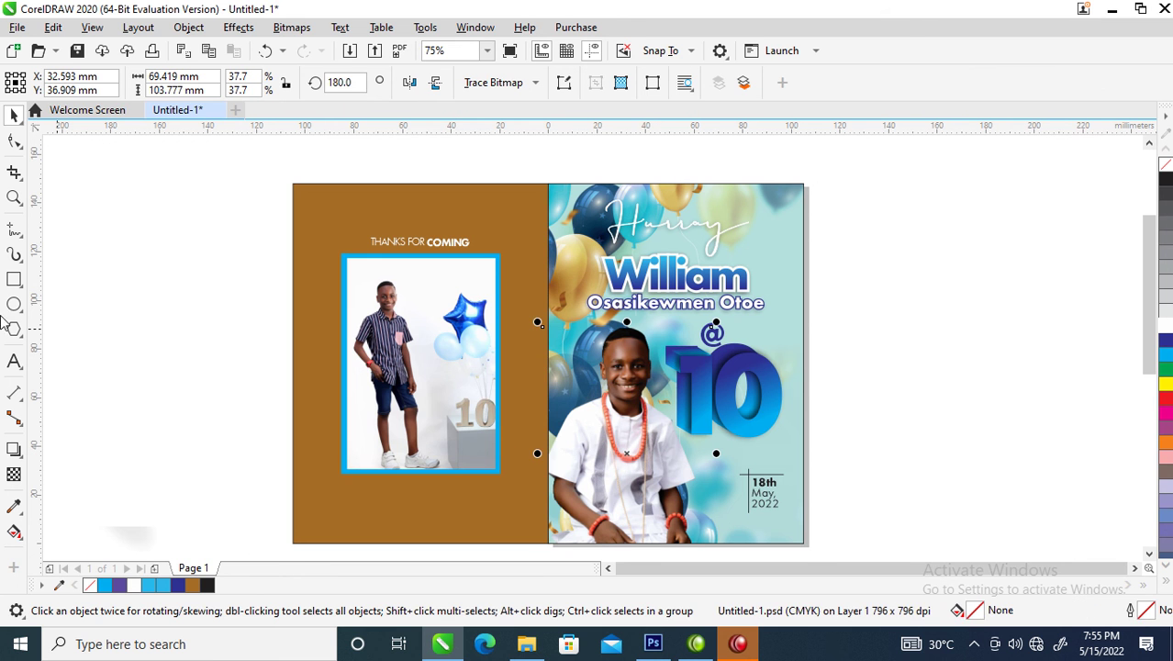
{"action": "left_click", "coordinate": [14, 449]}
{"action": "left_click_drag", "start_coordinate": [626, 453], "coordinate": [721, 546]}
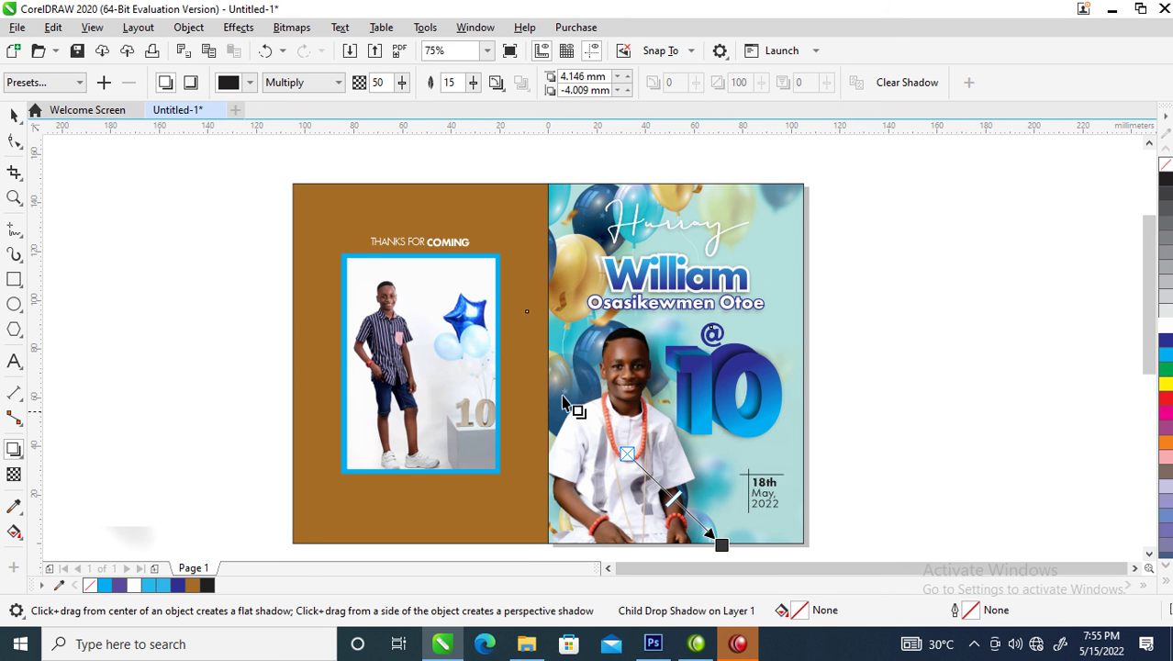
{"action": "double_click", "coordinate": [391, 82]}
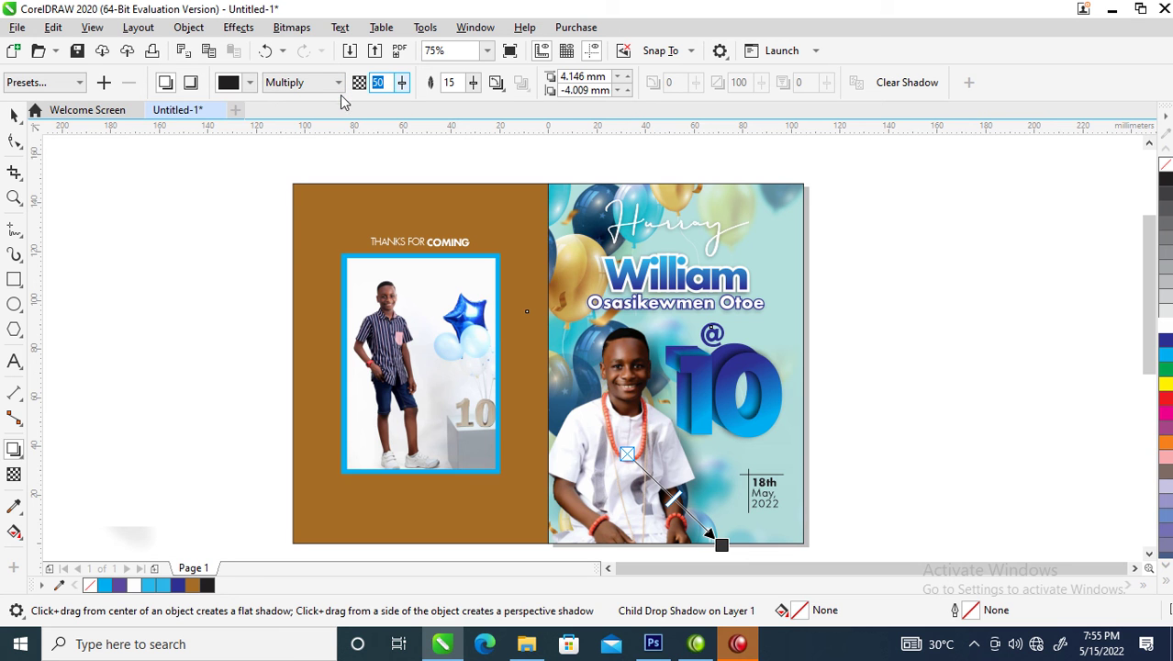
{"action": "type", "text": "90"}
{"action": "key", "text": "Return"}
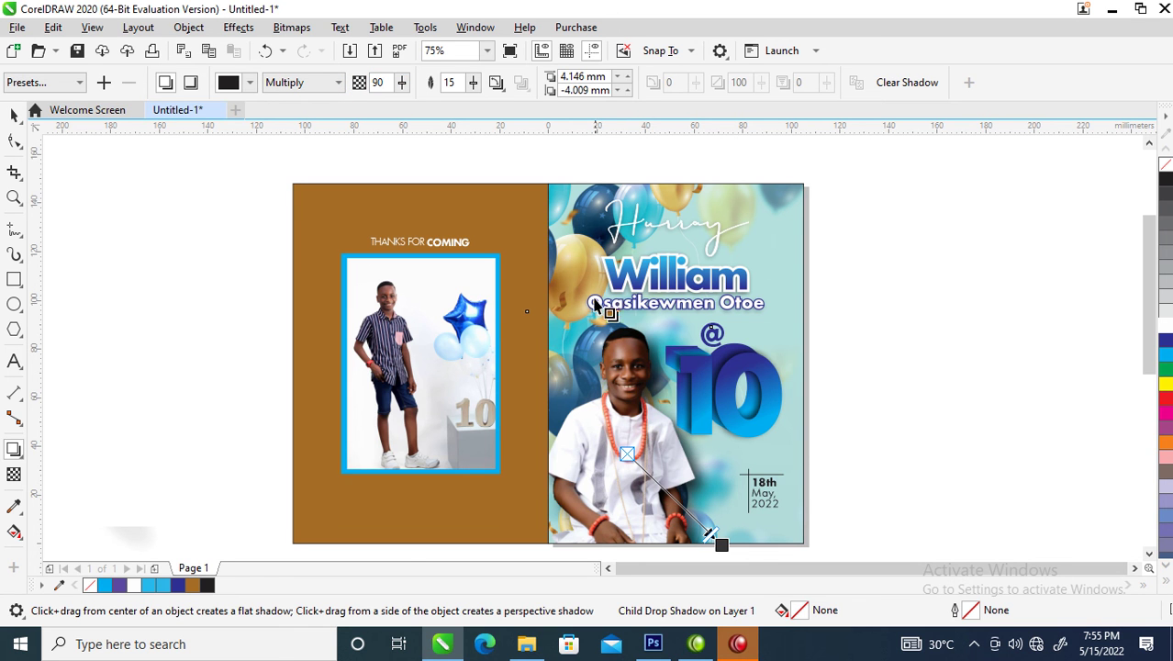
Break the drop shadow apart from the boy's cut-out photo
{"action": "left_click", "coordinate": [189, 27]}
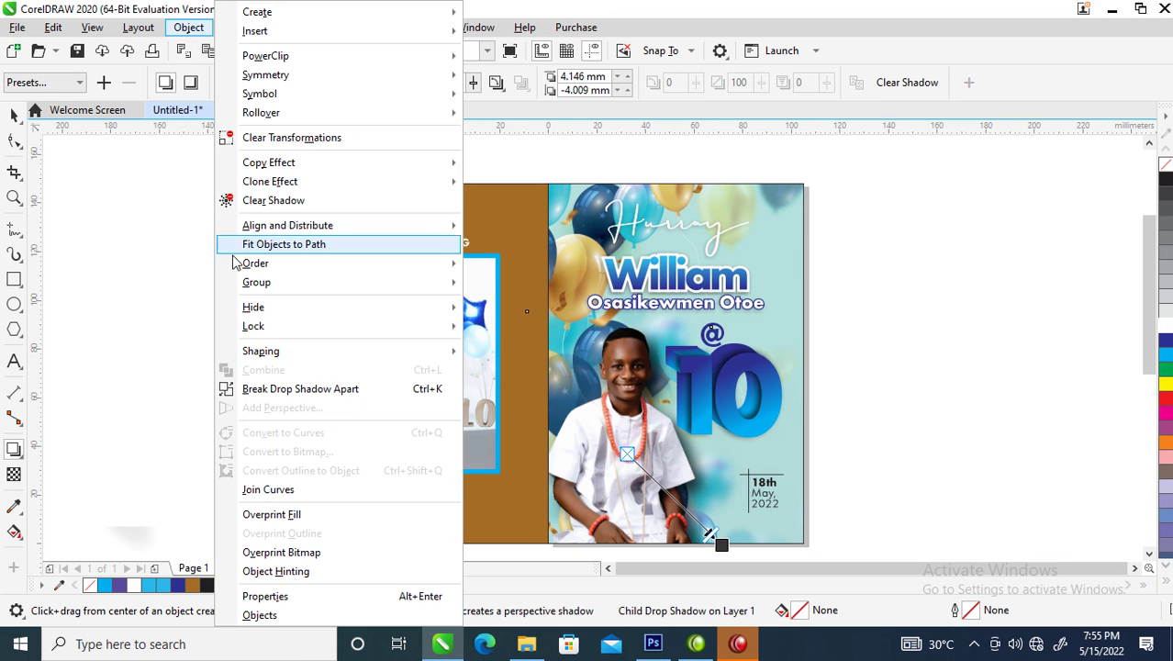
{"action": "left_click", "coordinate": [290, 390]}
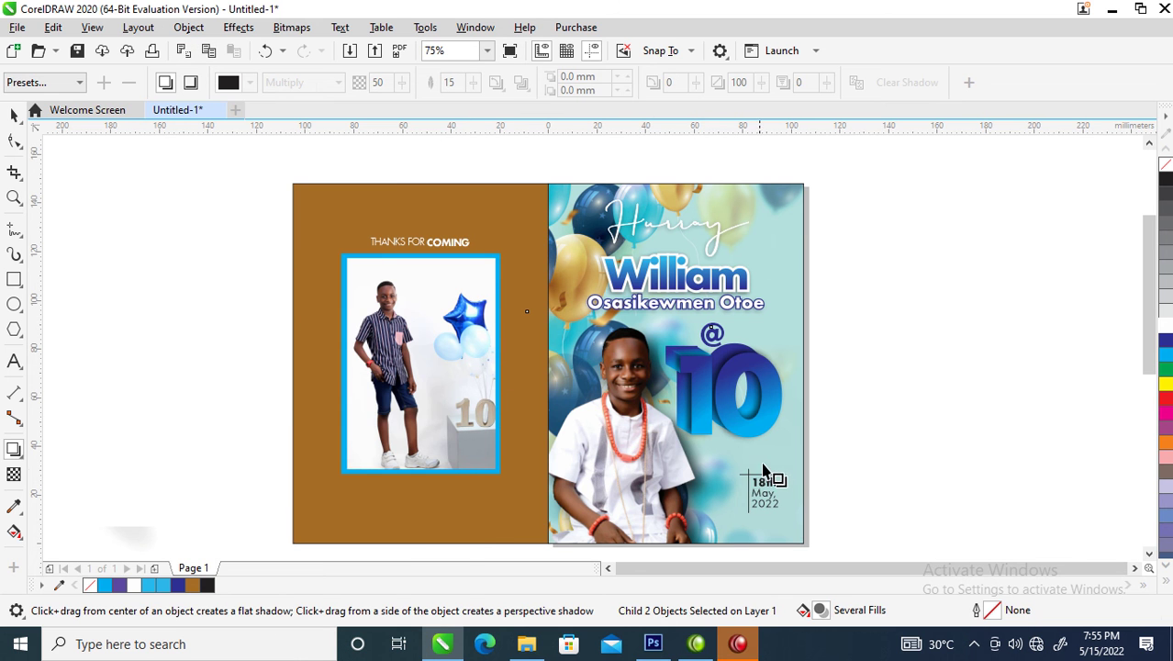
{"action": "left_click", "coordinate": [974, 646]}
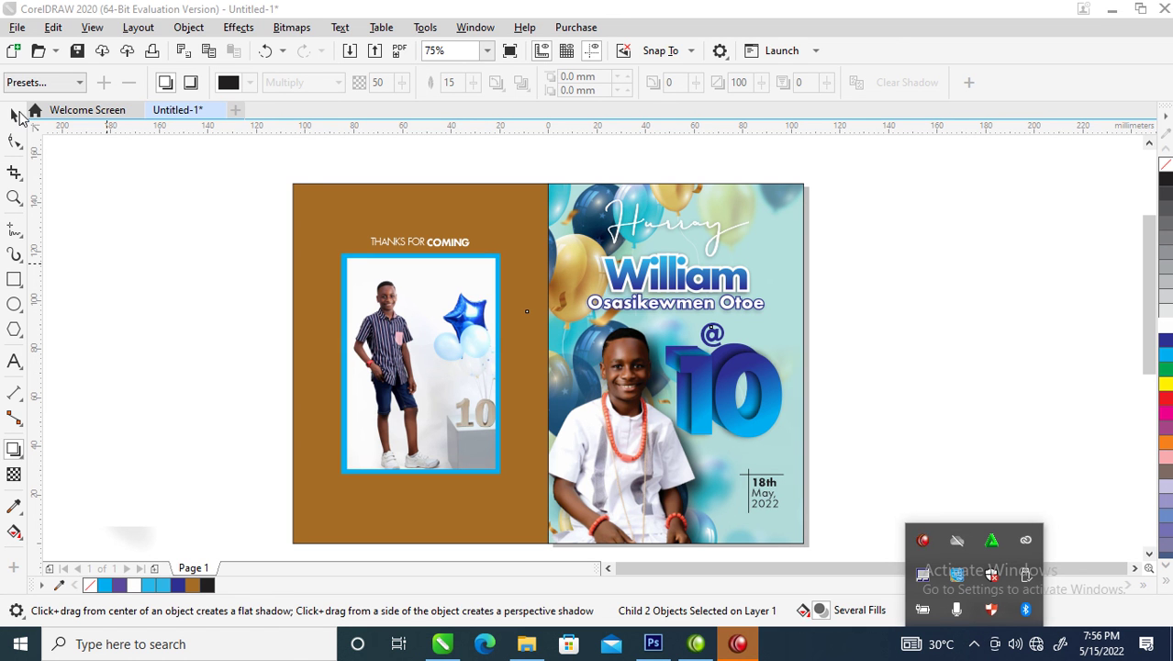
{"action": "left_click", "coordinate": [230, 204]}
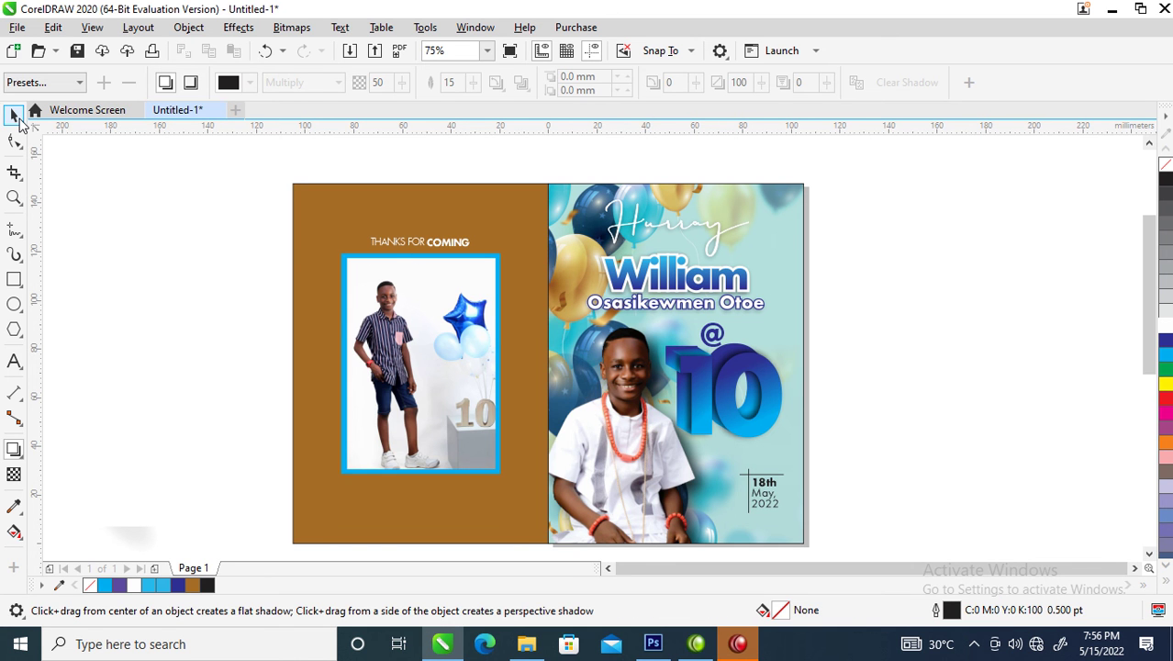
Move the "THANKS FOR COMING" text from above the framed photo to below it on the brown panel
{"action": "left_click", "coordinate": [15, 115]}
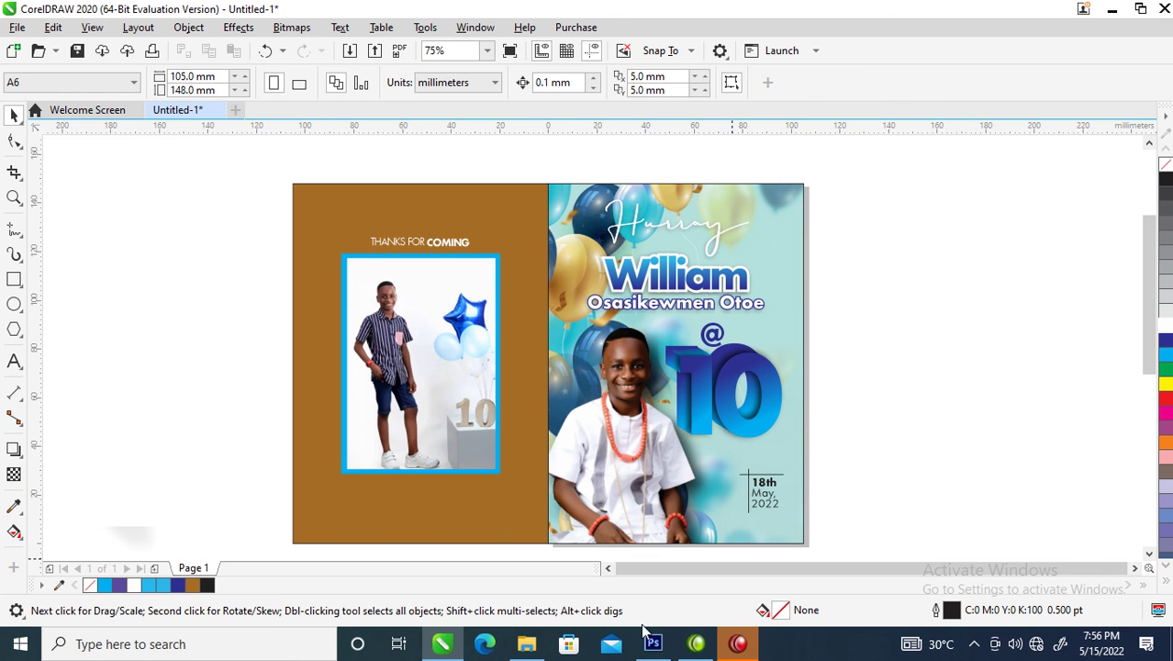
{"action": "left_click", "coordinate": [444, 246]}
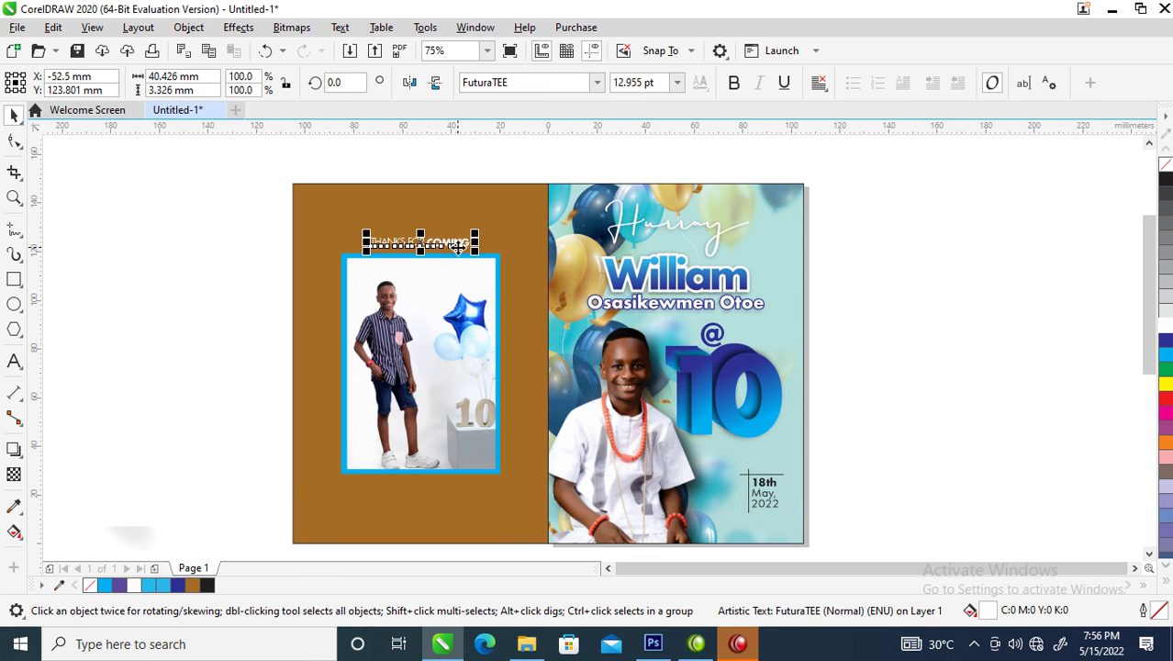
{"action": "left_click_drag", "start_coordinate": [443, 246], "coordinate": [457, 502]}
{"action": "key", "text": "z"}
{"action": "left_click", "coordinate": [358, 488]}
{"action": "key", "text": "F1"}
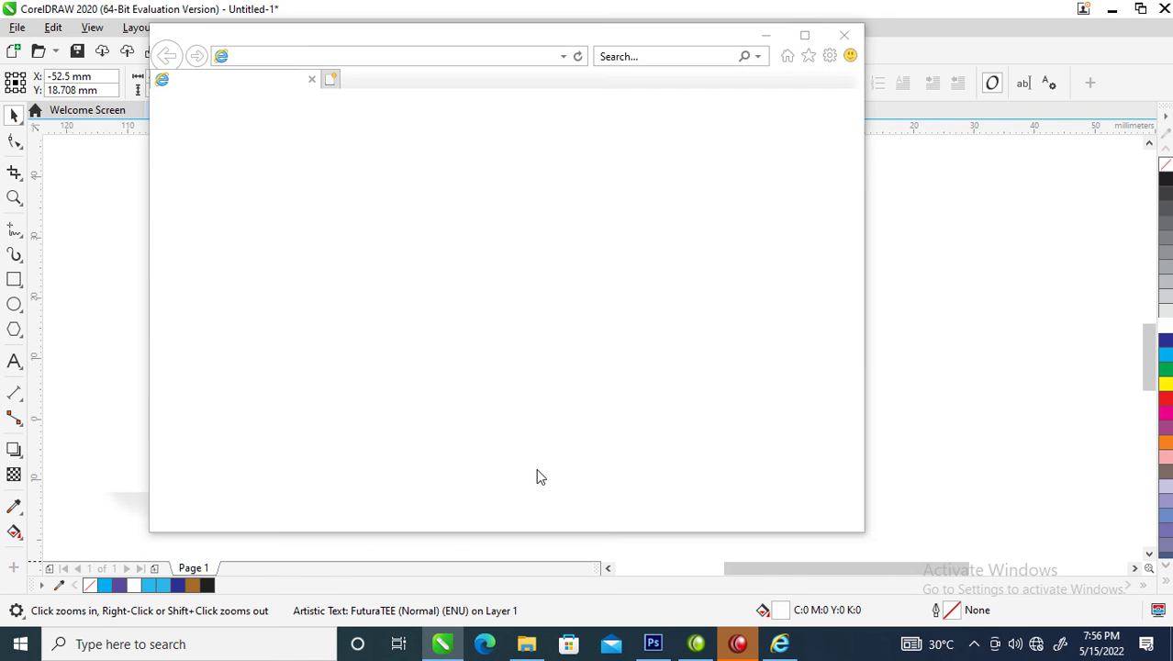
{"action": "left_click", "coordinate": [844, 35]}
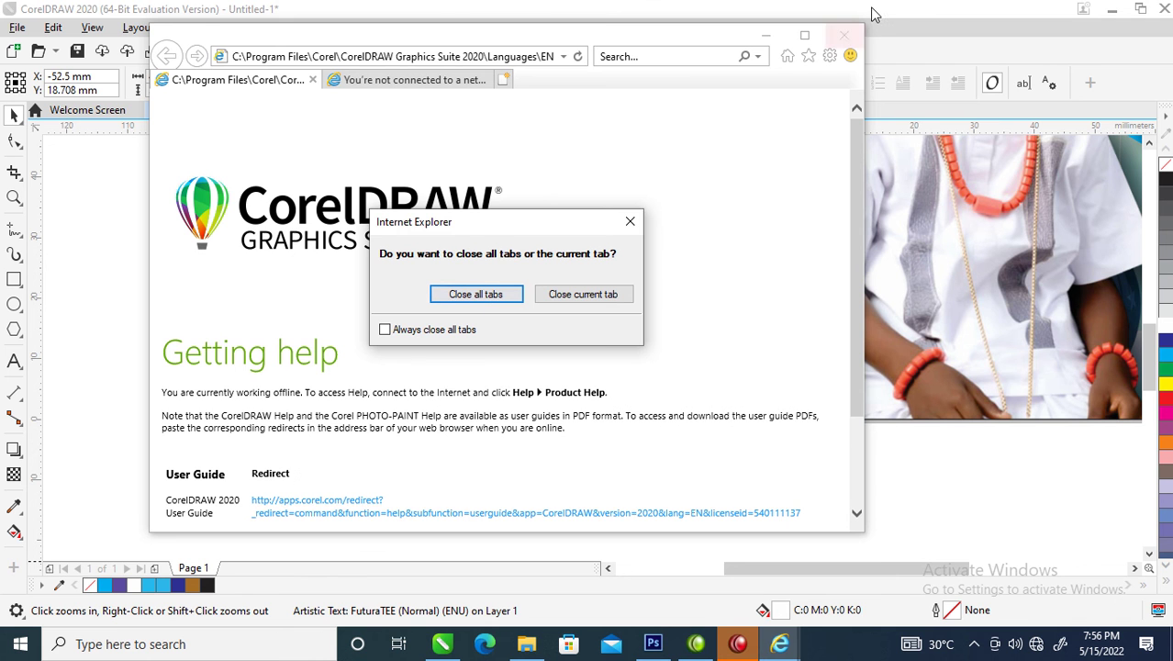
{"action": "left_click", "coordinate": [793, 143]}
{"action": "left_click", "coordinate": [493, 296]}
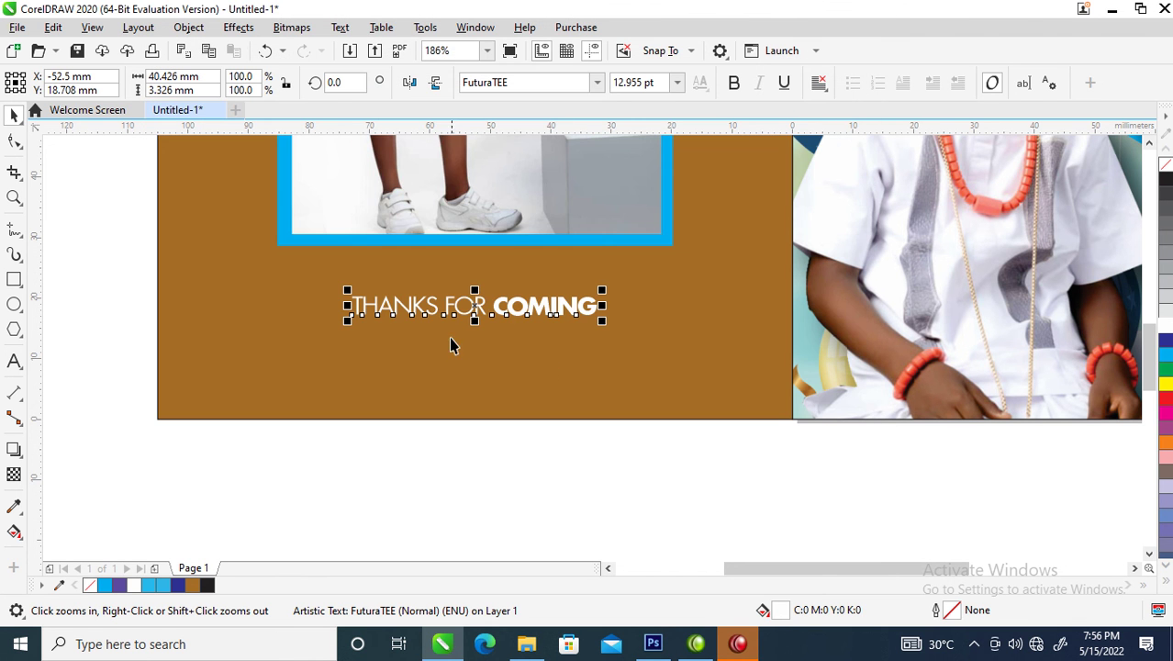
Replace the "THANKS FOR COMING" text below the framed photo with "HAPPY BIRTHDAY"
{"action": "double_click", "coordinate": [527, 307]}
{"action": "key", "text": "ctrl+a"}
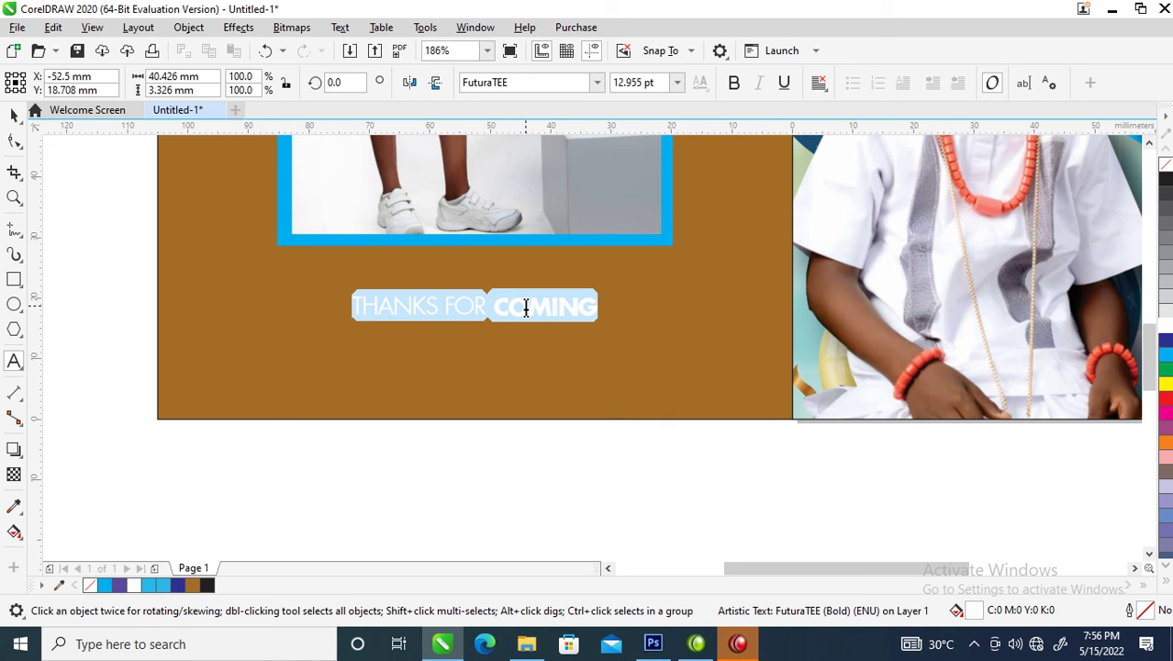
{"action": "type", "text": "HAPPY"}
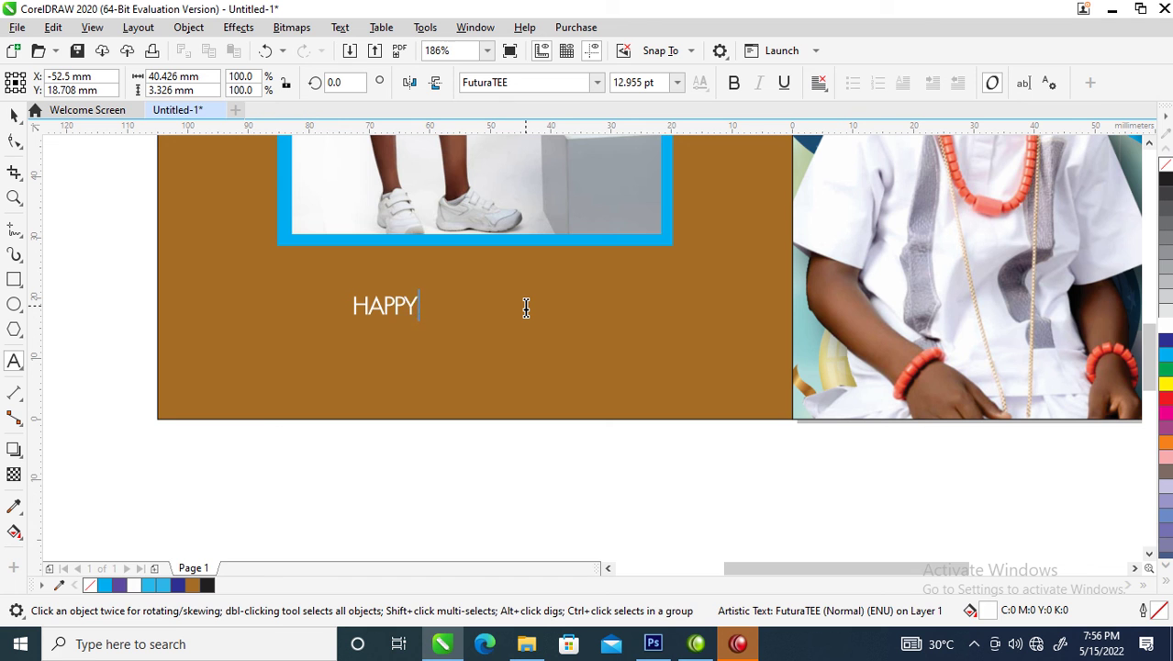
{"action": "type", "text": " BIRTHDAY"}
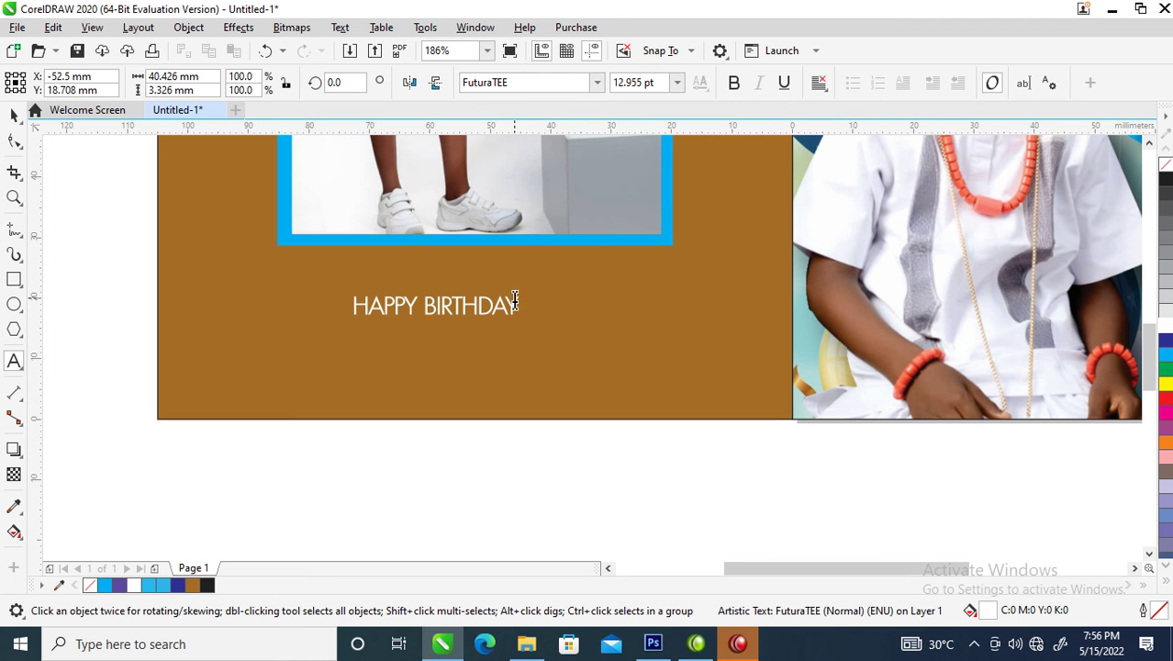
{"action": "key", "text": "ctrl+space"}
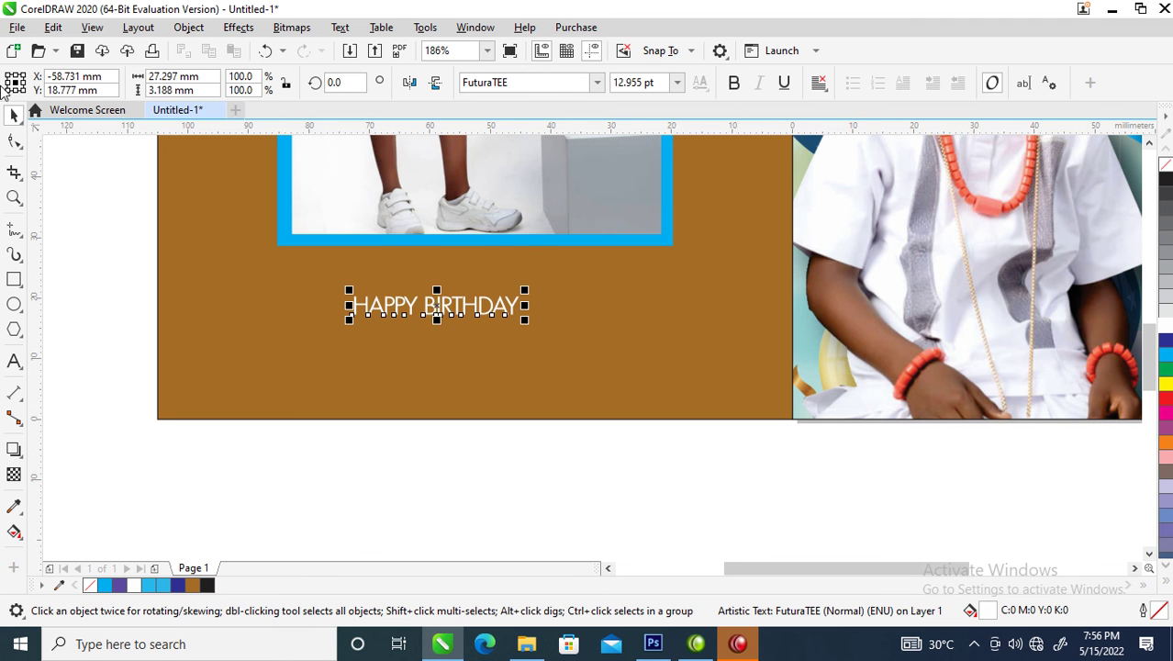
Widen the letter spacing of "HAPPY BIRTHDAY" to nearly the photo frame's width and centre the text horizontally on the brown panel
{"action": "left_click", "coordinate": [13, 140]}
{"action": "left_click_drag", "start_coordinate": [527, 320], "coordinate": [648, 282]}
{"action": "key", "text": "space"}
{"action": "left_click", "coordinate": [531, 378], "text": "shift"}
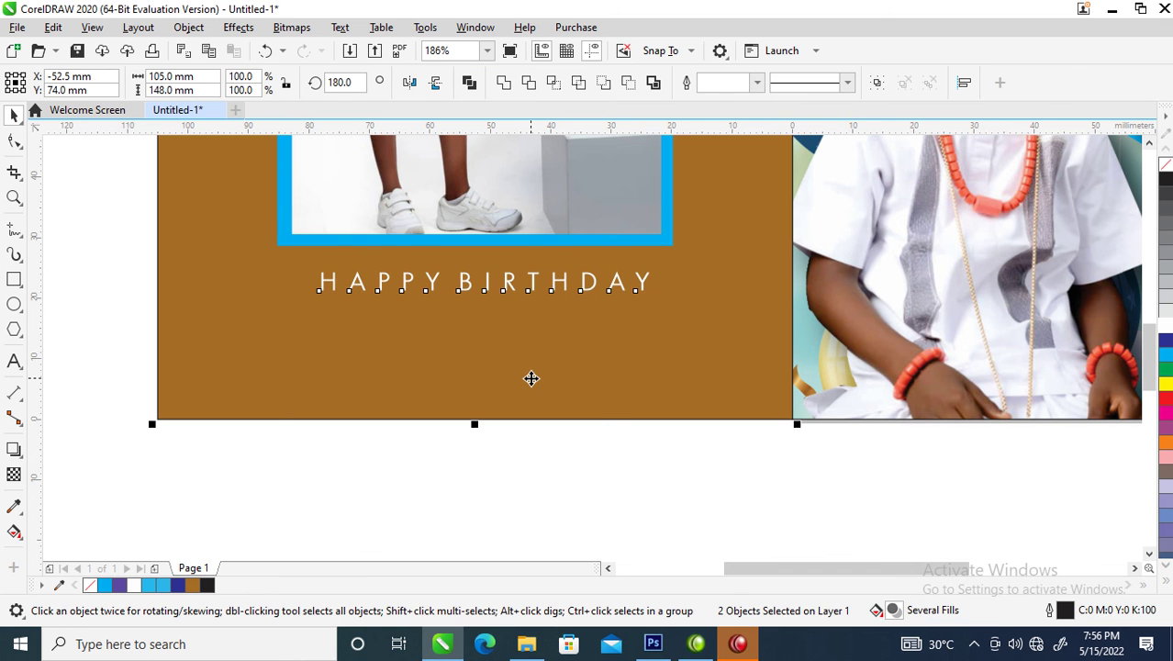
{"action": "key", "text": "c"}
{"action": "key", "text": "F3"}
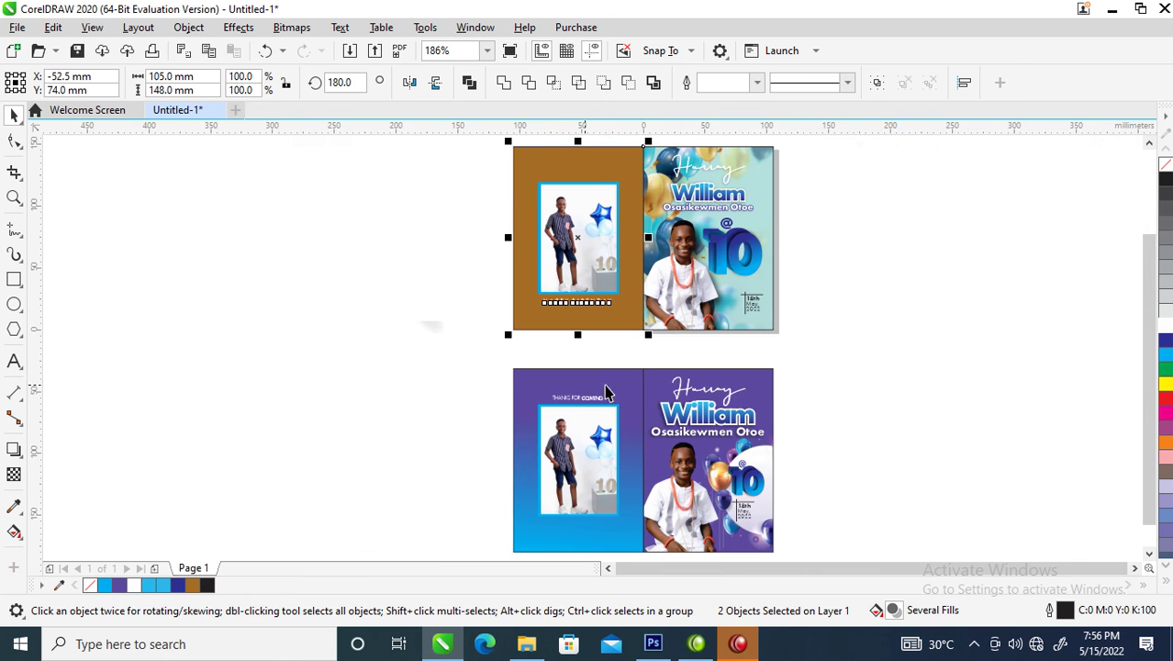
Remove the outlines from the turquoise front panel and the brown back panel
{"action": "key", "text": "z"}
{"action": "left_click_drag", "start_coordinate": [535, 159], "coordinate": [694, 262]}
{"action": "left_click", "coordinate": [779, 220]}
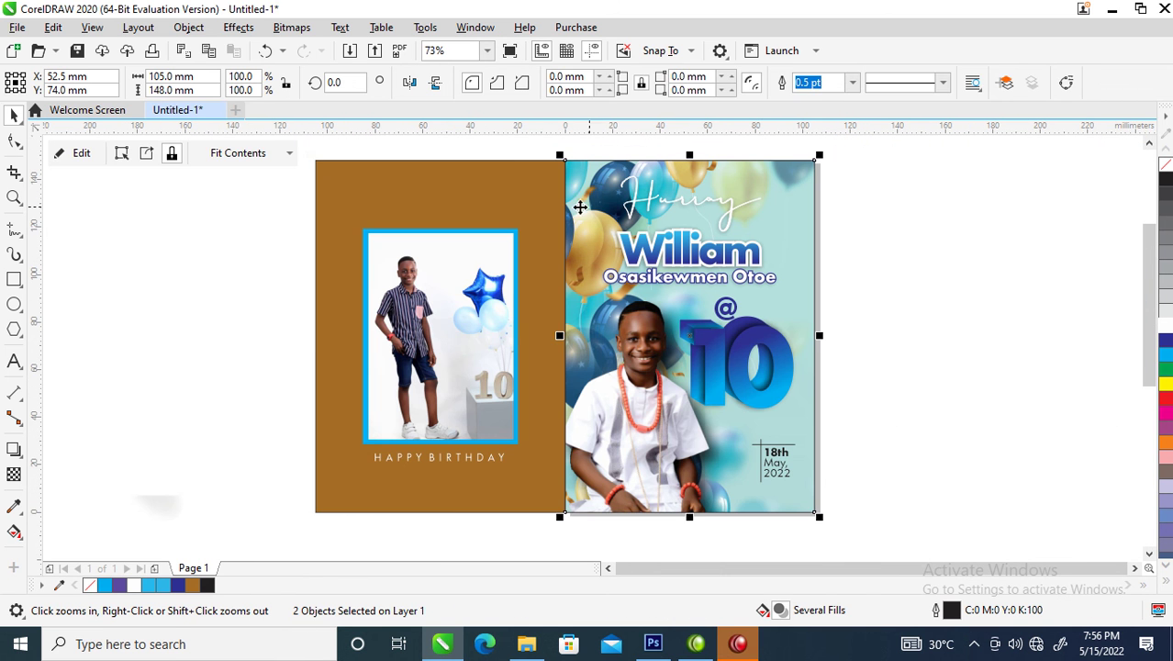
{"action": "left_click", "coordinate": [504, 200], "text": "shift"}
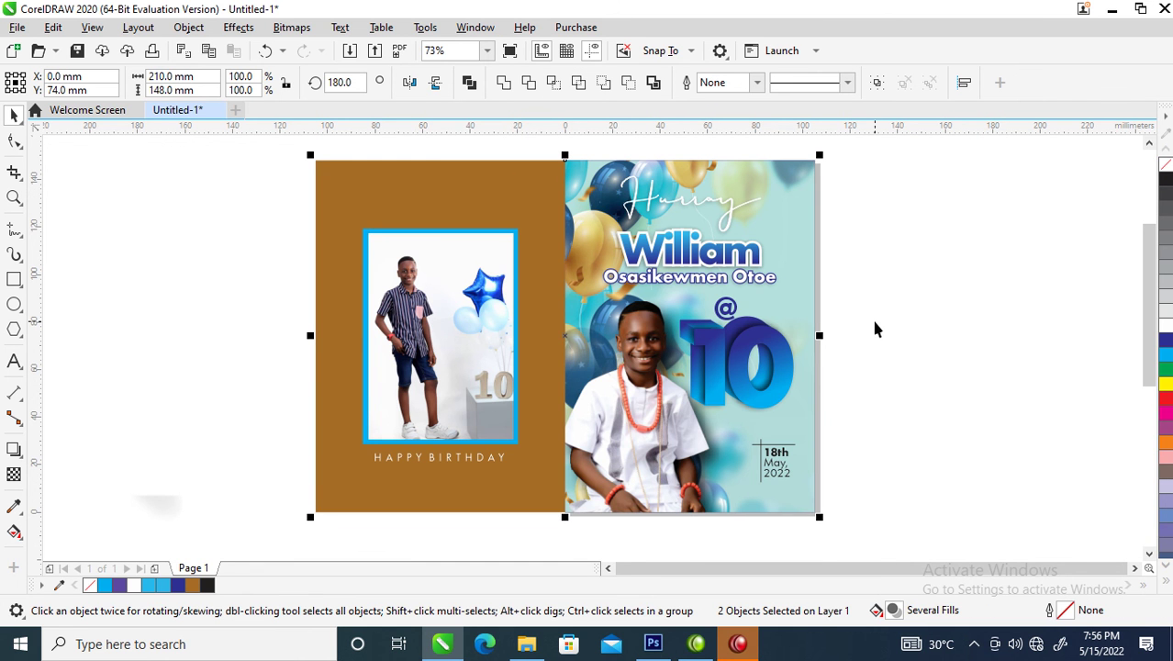
Save the drawing as a CDR file in C:\my work, using a form of the celebrant's first name as the file name
{"action": "key", "text": "ctrl+s"}
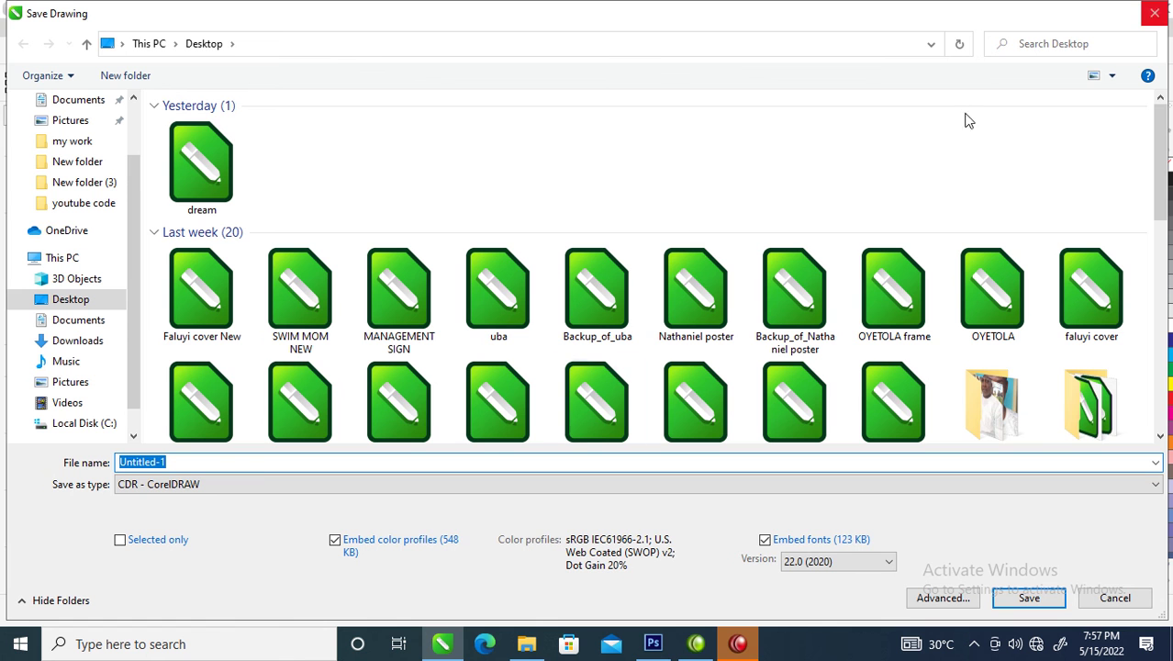
{"action": "left_click", "coordinate": [71, 422]}
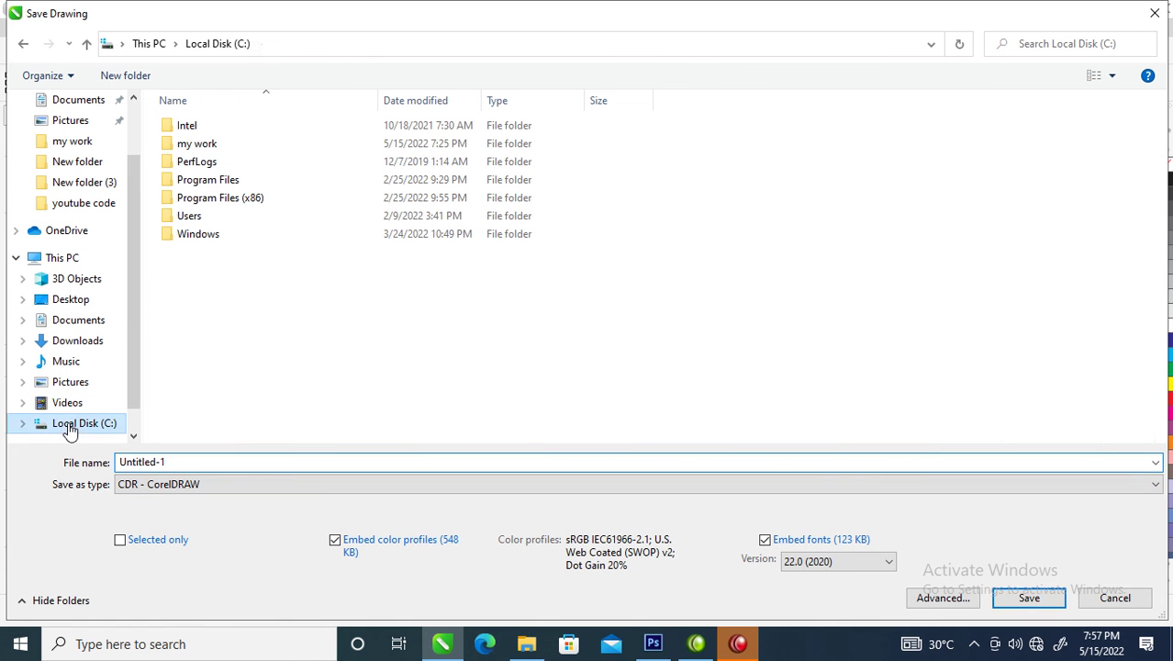
{"action": "double_click", "coordinate": [204, 145]}
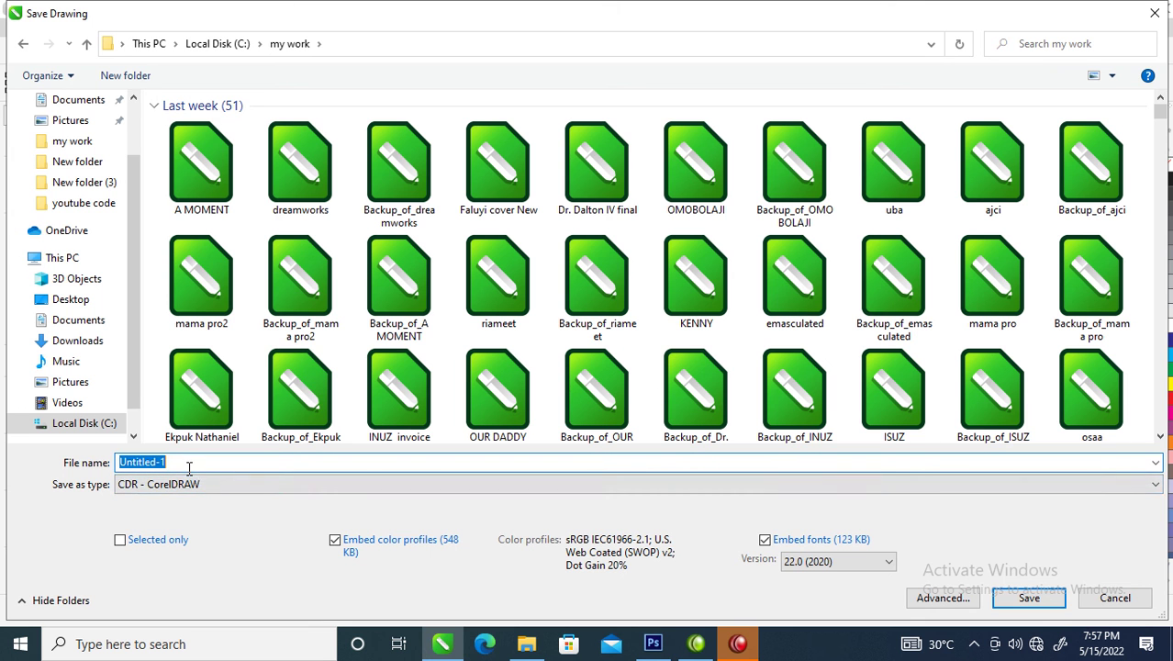
{"action": "type", "text": "WI"}
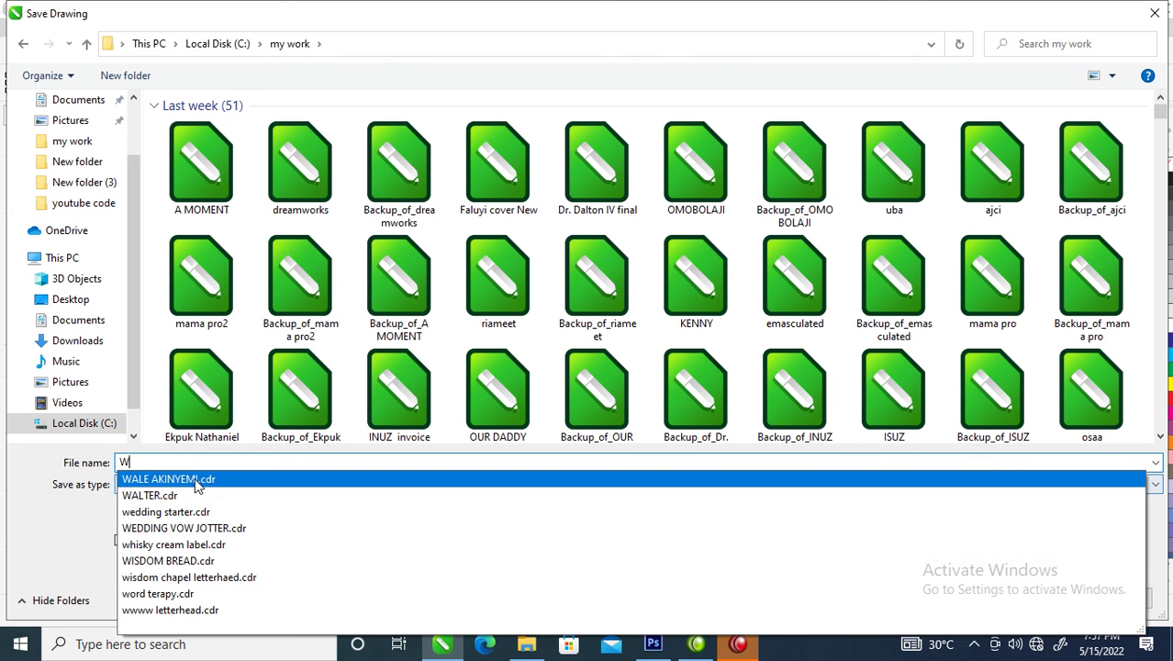
{"action": "type", "text": "LLIAMS"}
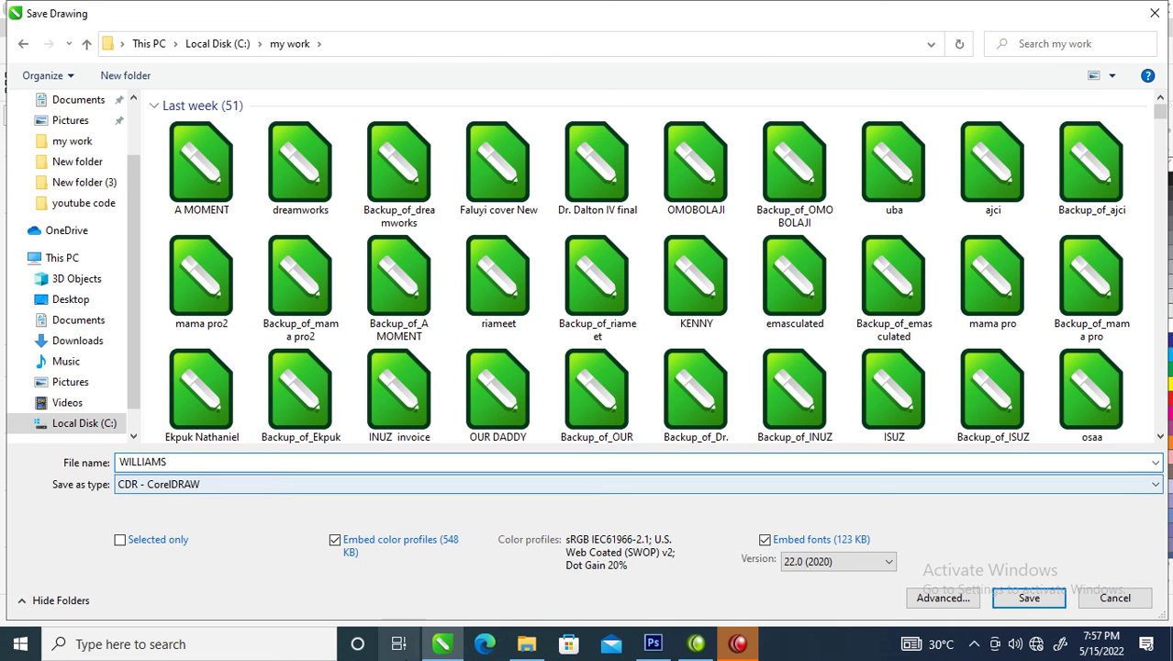
{"action": "left_click", "coordinate": [1029, 599]}
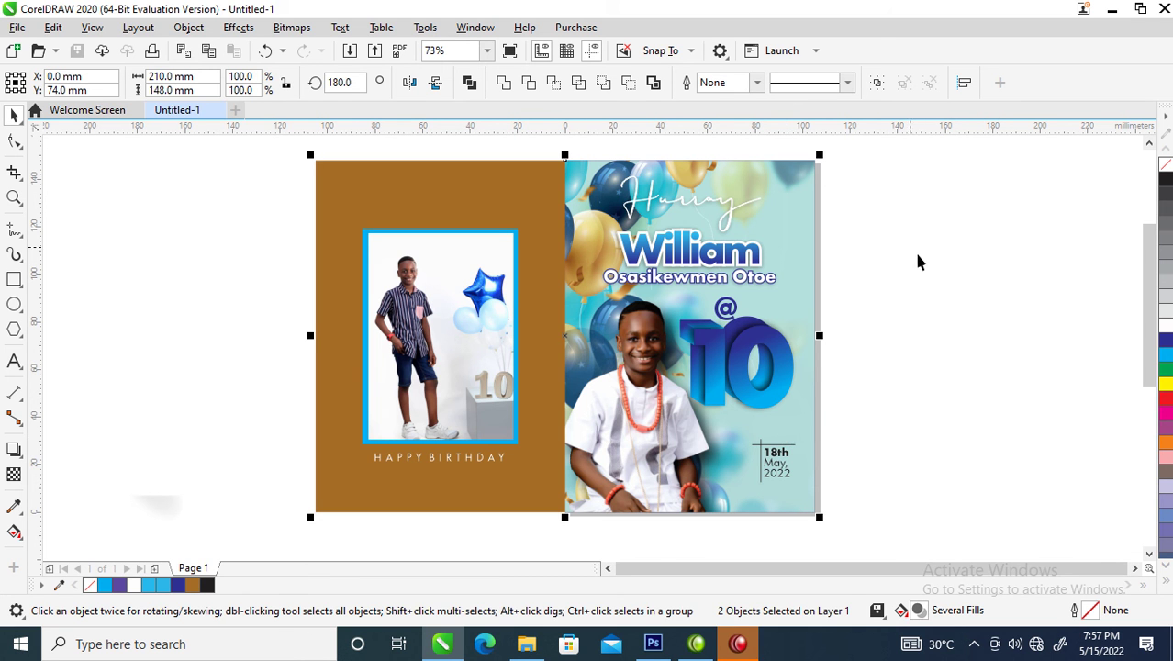
Review the purple card version and the turquoise and brown version close up
{"action": "key", "text": "z"}
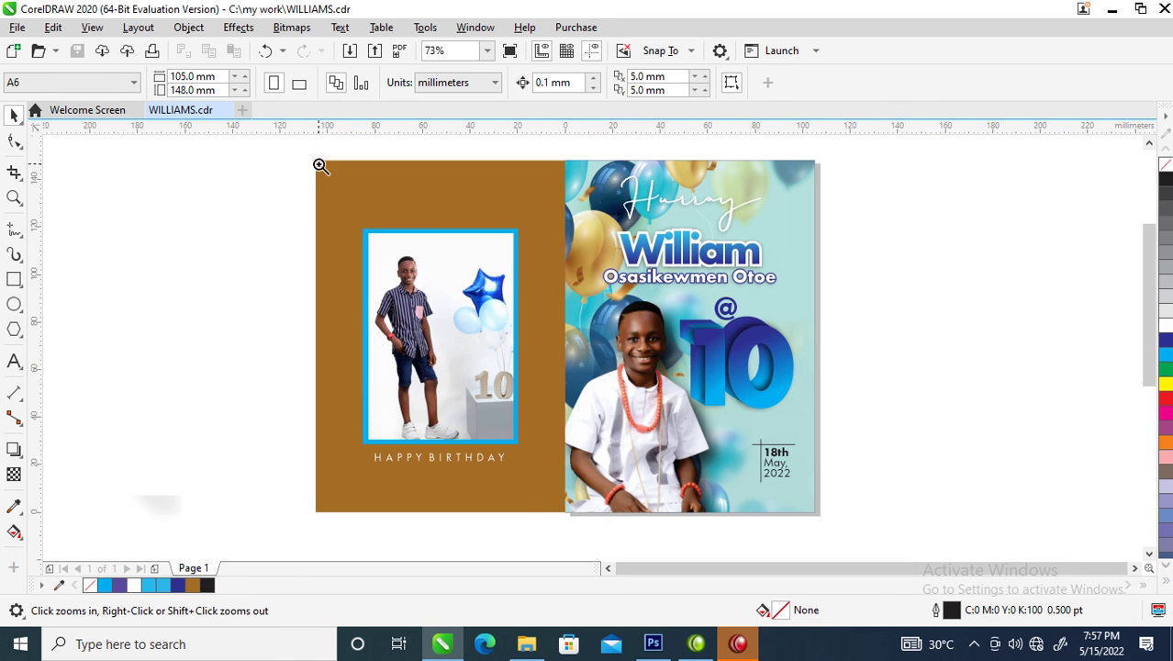
{"action": "right_click", "coordinate": [451, 301]}
{"action": "left_click_drag", "start_coordinate": [526, 256], "coordinate": [680, 371]}
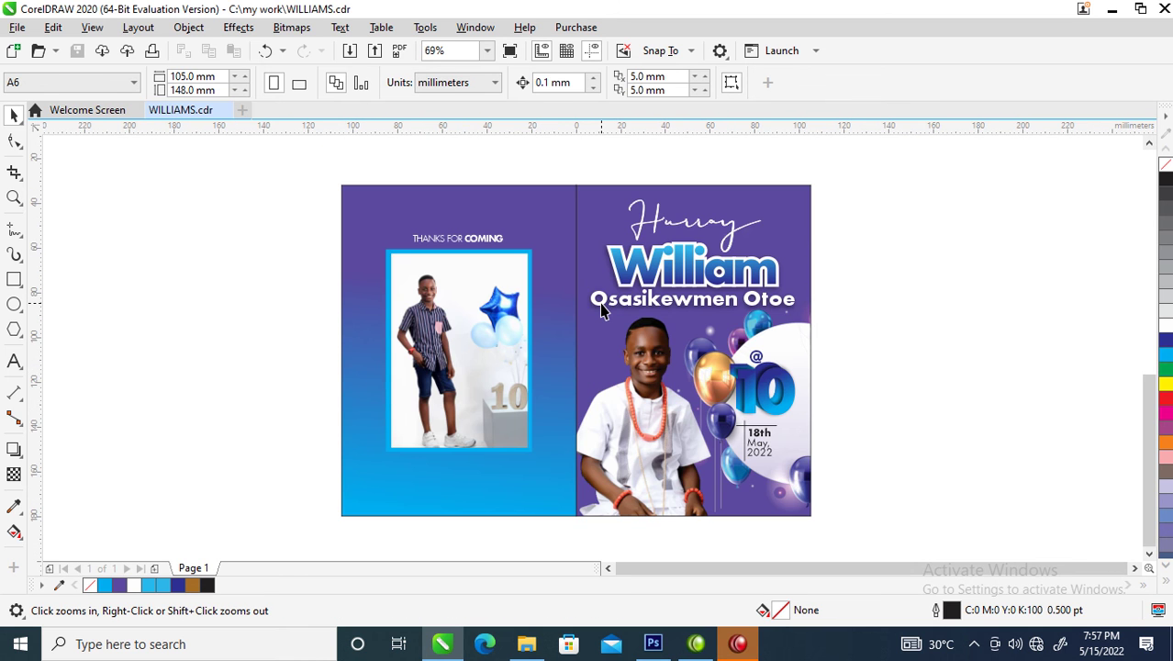
{"action": "right_click", "coordinate": [602, 309]}
{"action": "right_click", "coordinate": [548, 266]}
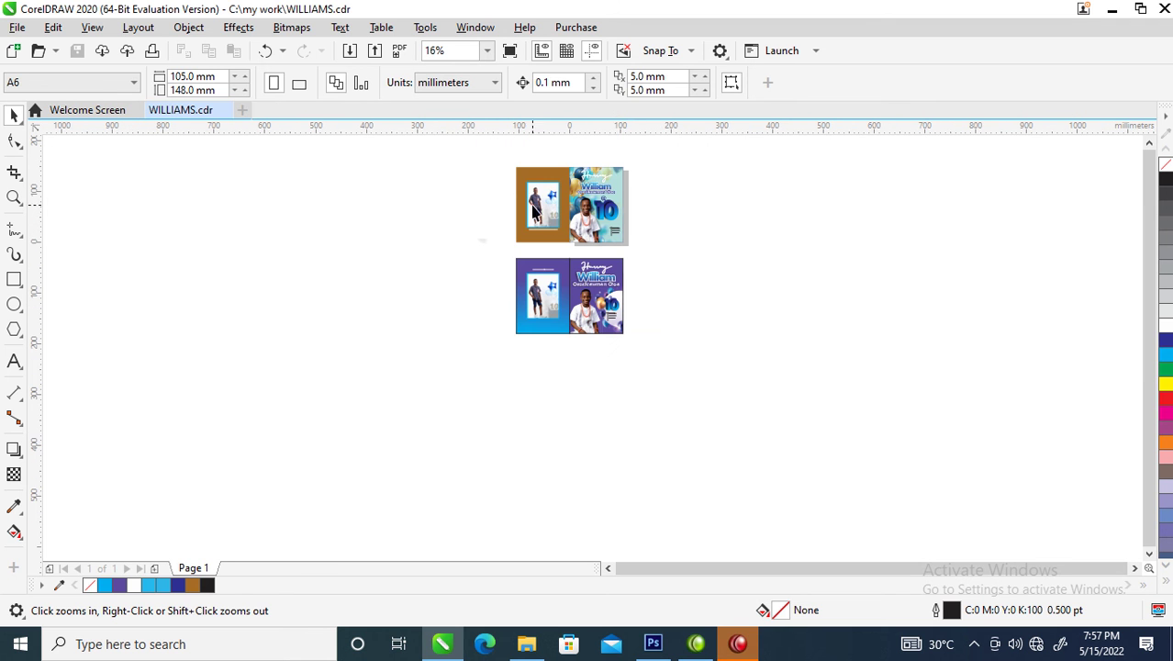
{"action": "left_click_drag", "start_coordinate": [502, 158], "coordinate": [653, 258]}
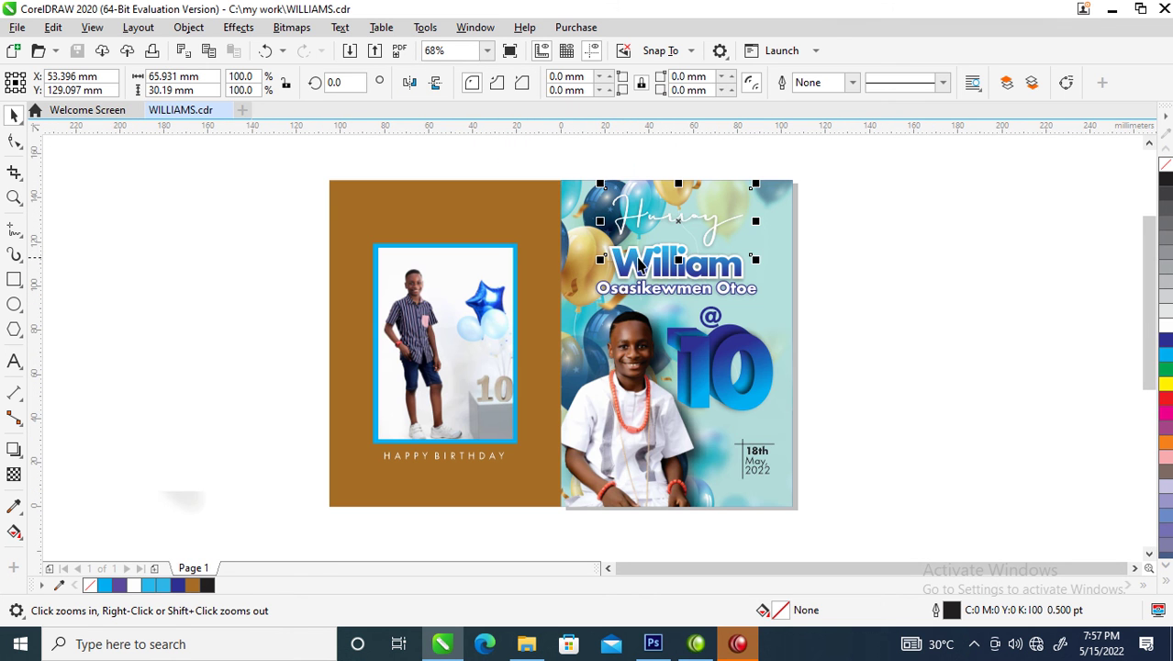
{"action": "left_click_drag", "start_coordinate": [309, 164], "coordinate": [827, 525]}
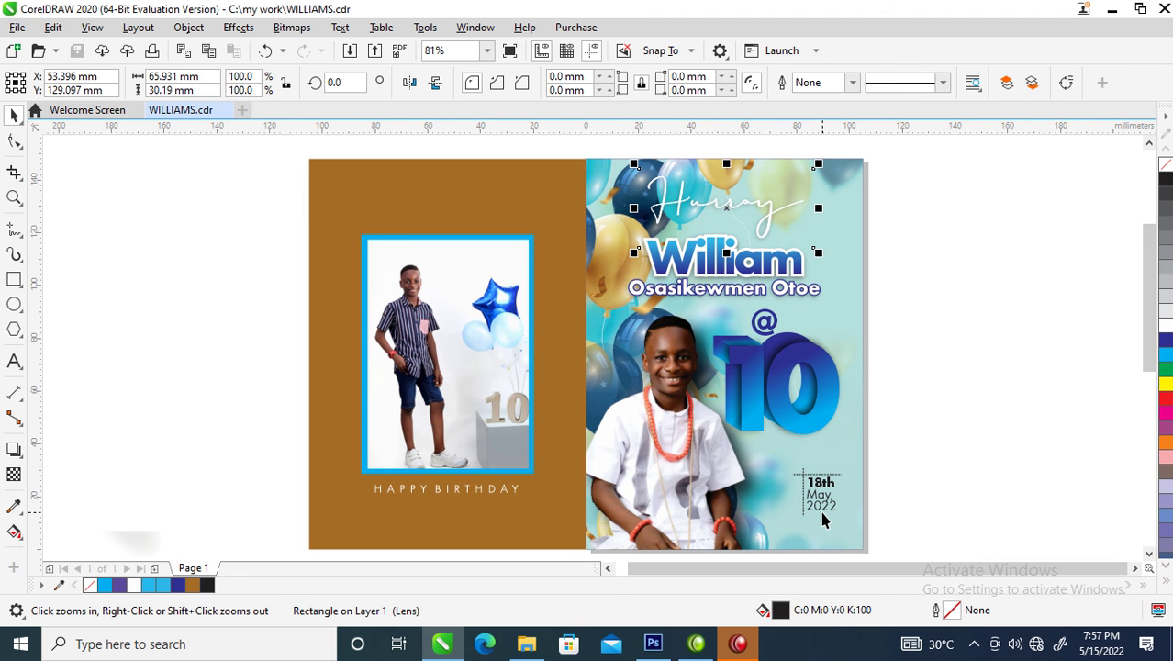